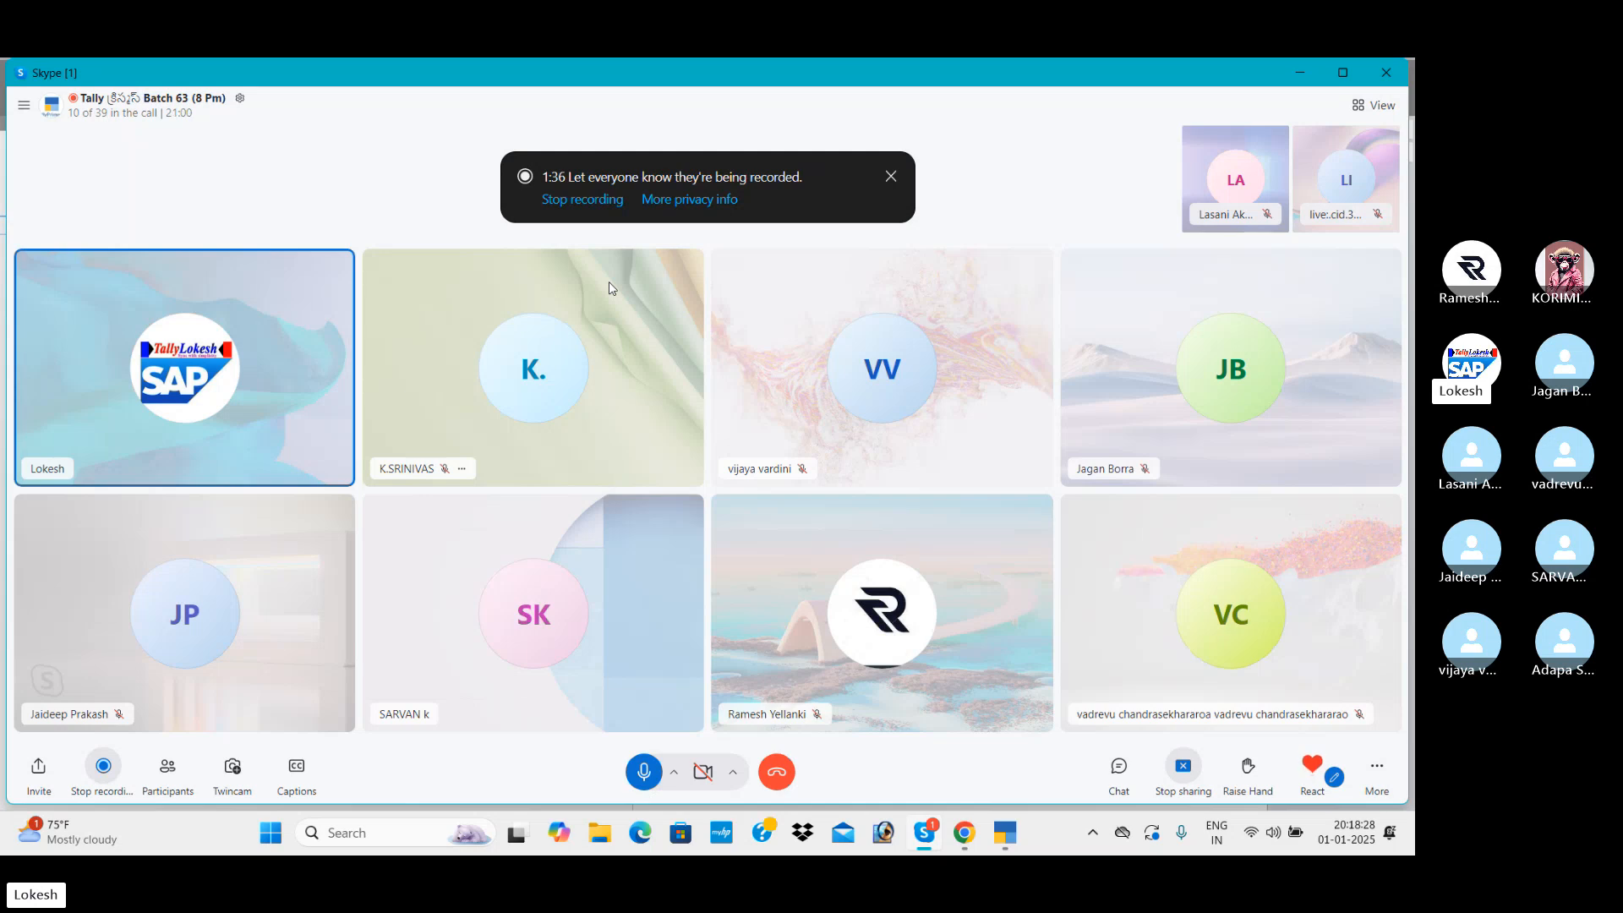
# - Switch to Chrome and view the Lokesh Infotech website's gallery and home page
pyautogui.hotkey('alt', 'Tab')
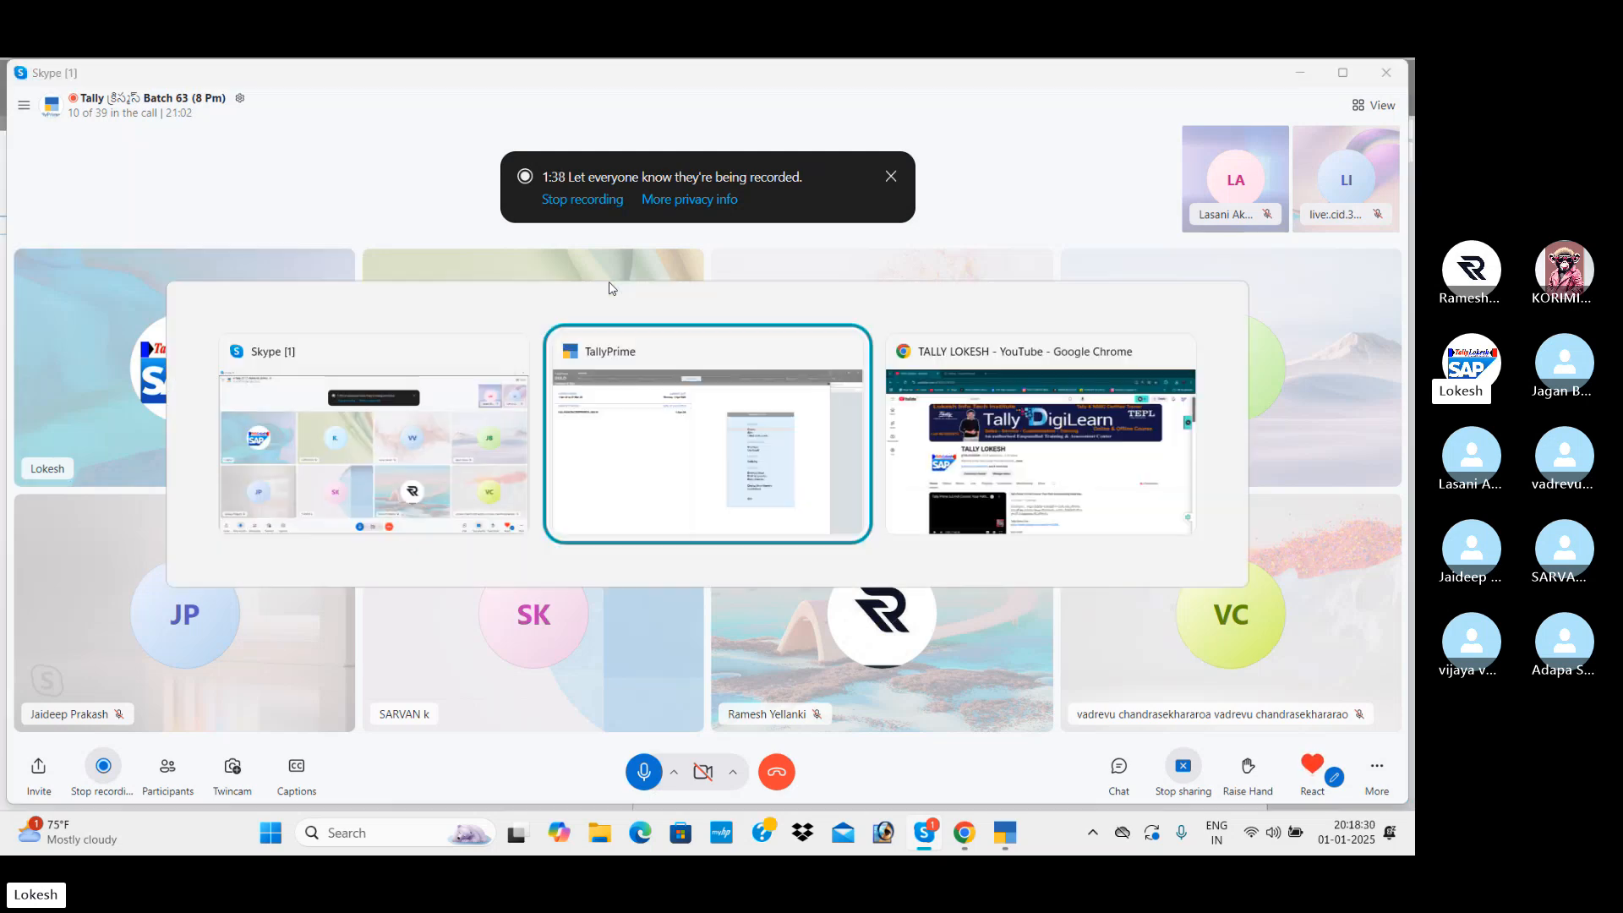
pyautogui.hotkey('alt', 'Tab')
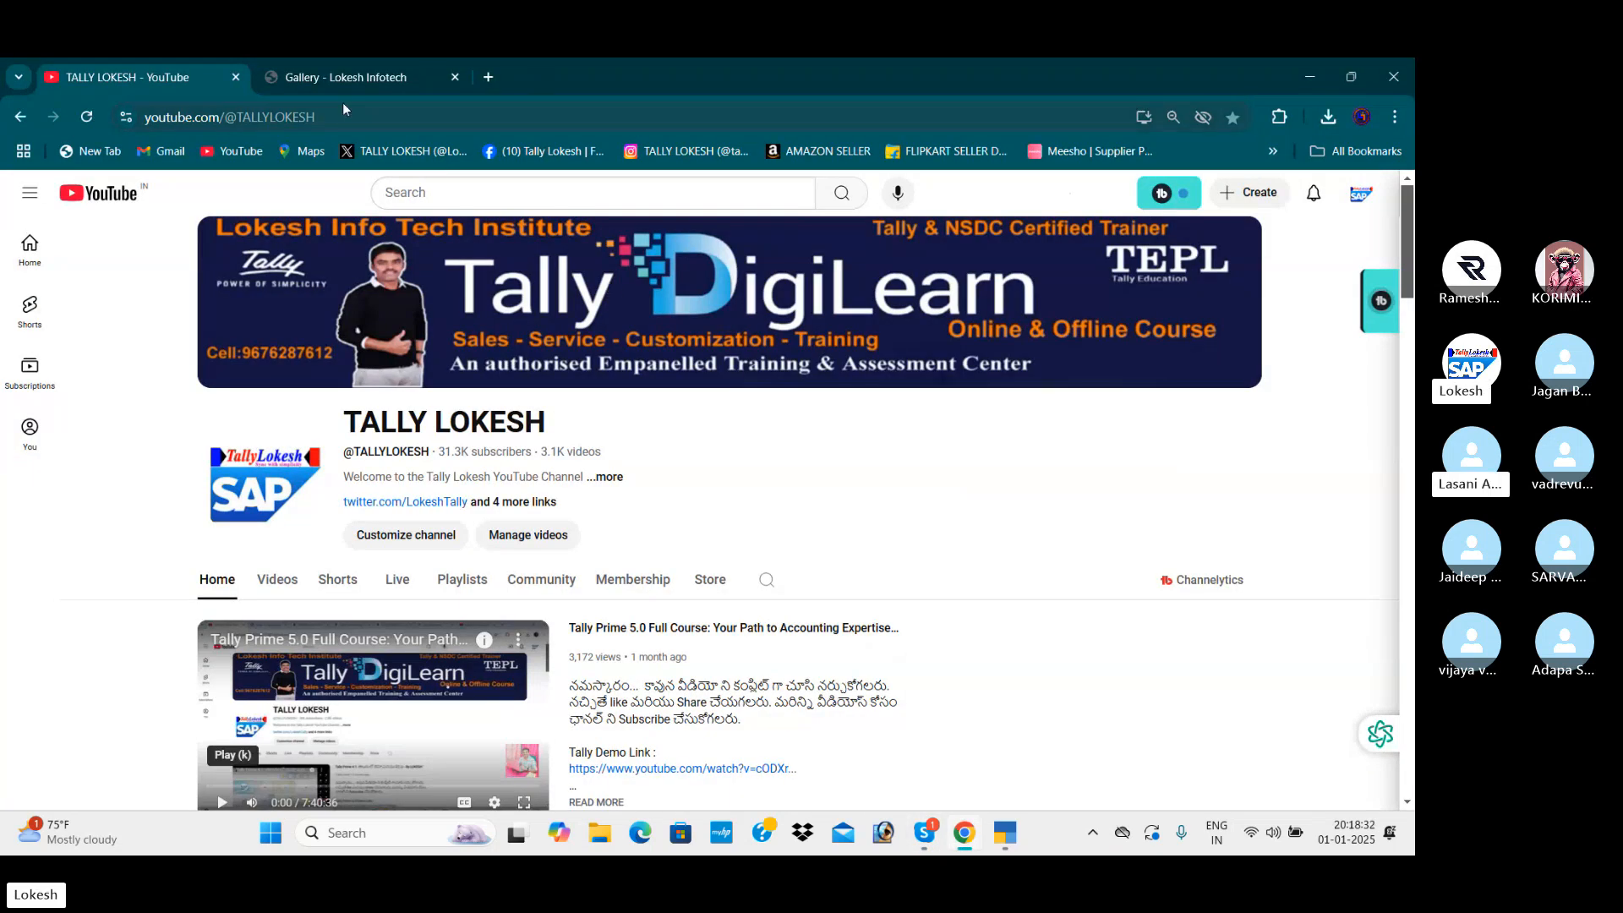
pyautogui.click(338, 83)
pyautogui.scroll(-2, 258, 296)
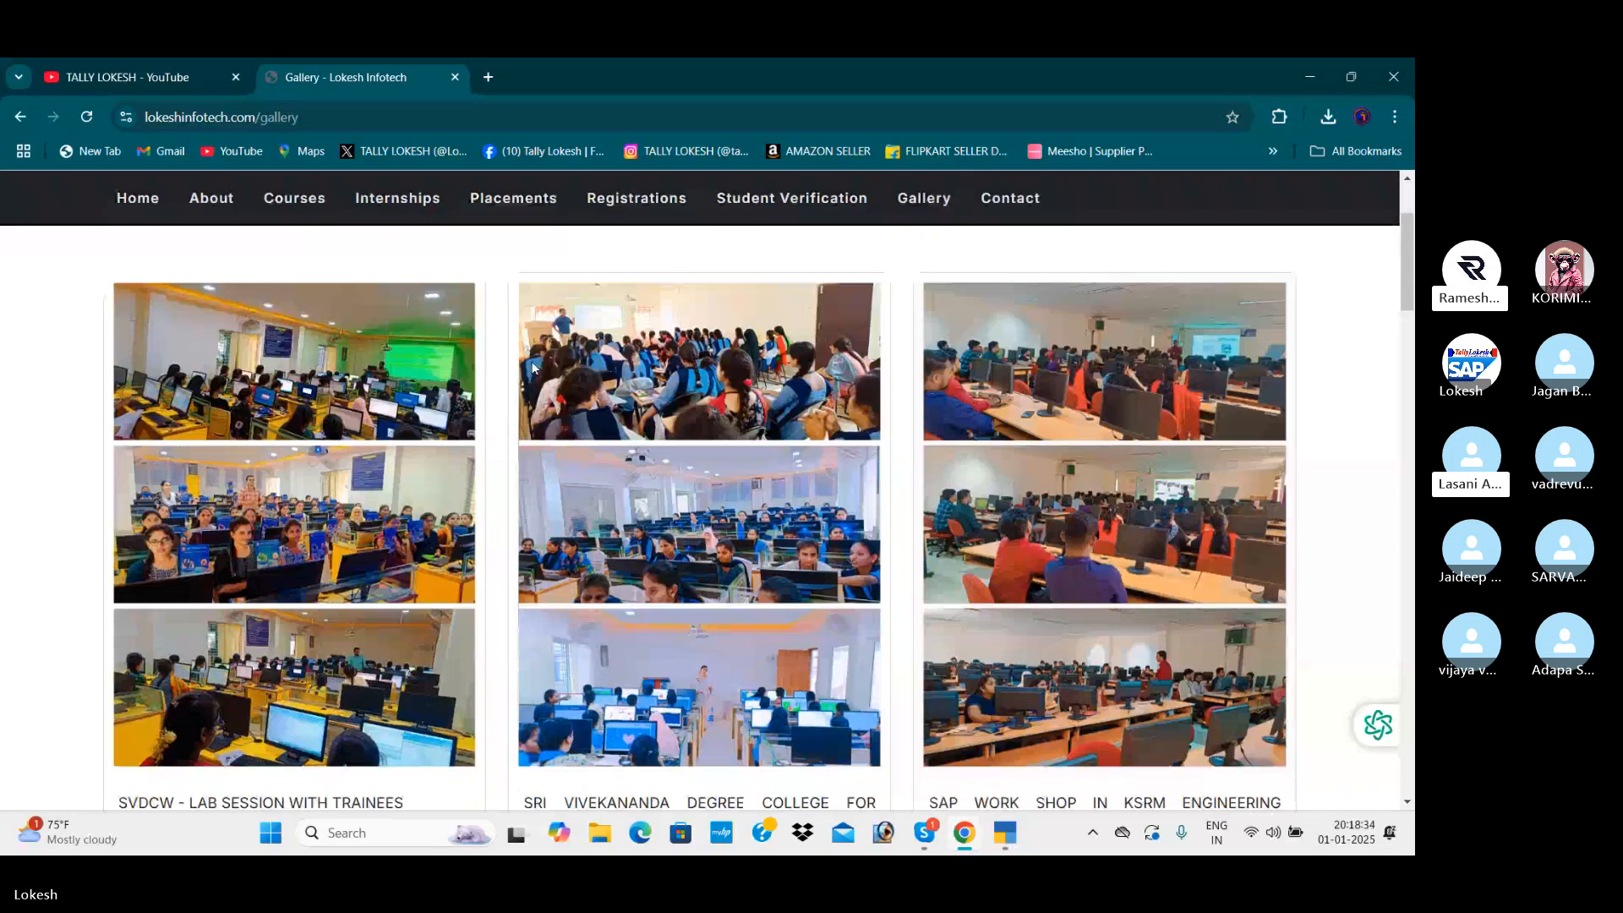
pyautogui.scroll(2, 258, 296)
pyautogui.click(137, 290)
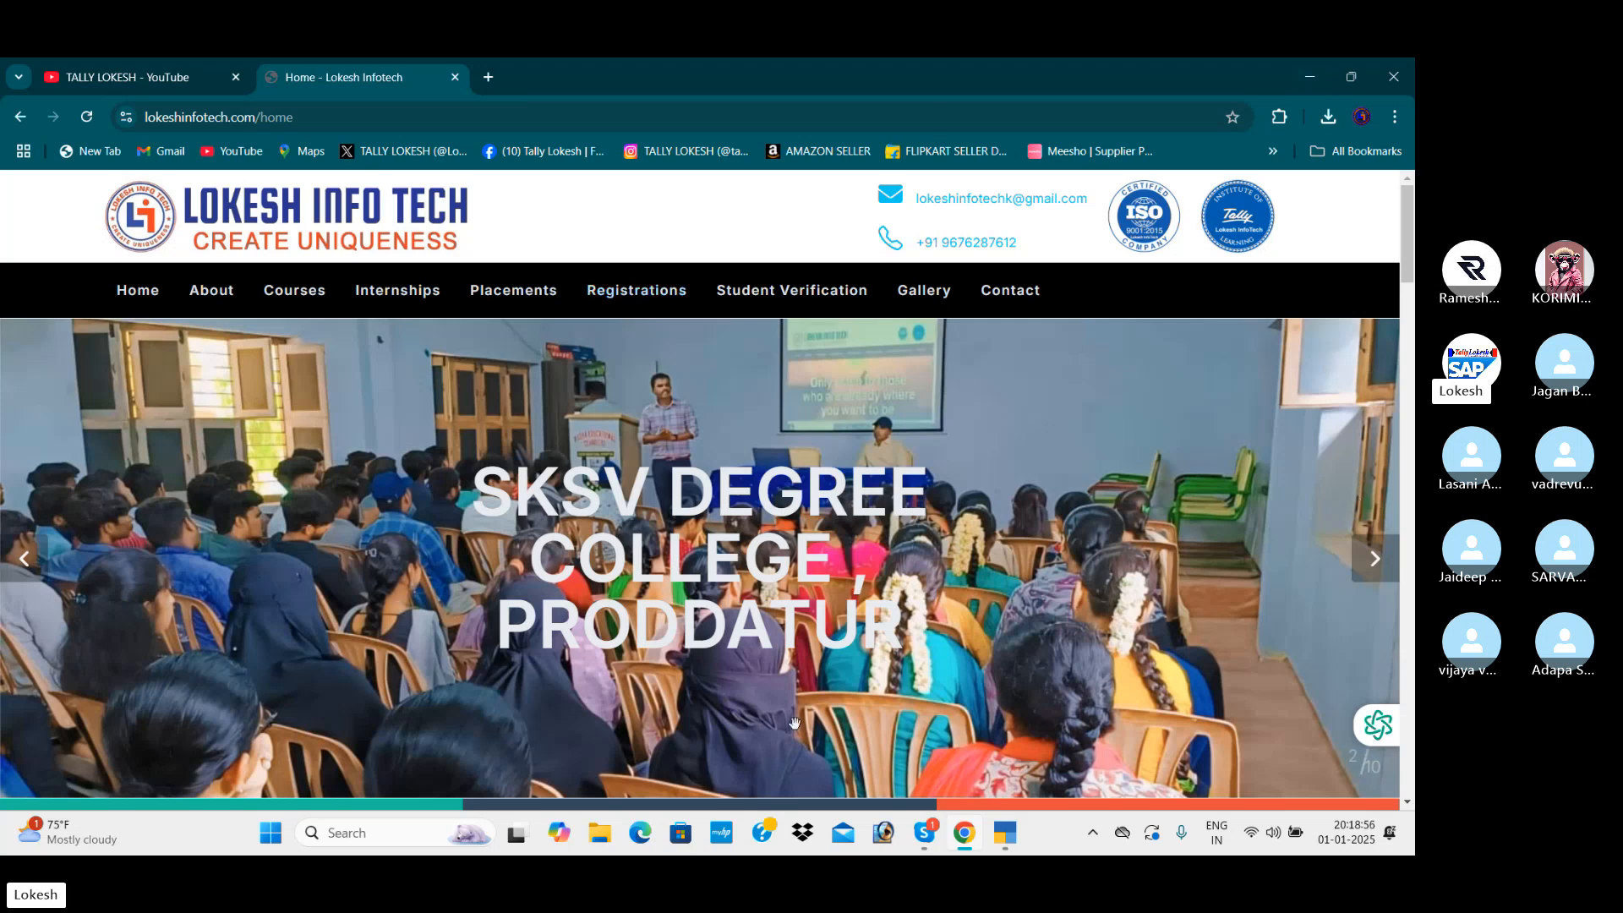
# - Switch to TallyPrime and start a new company with the company and mailing name "Kailash Finance Company Jan 01"
pyautogui.click(1005, 833)
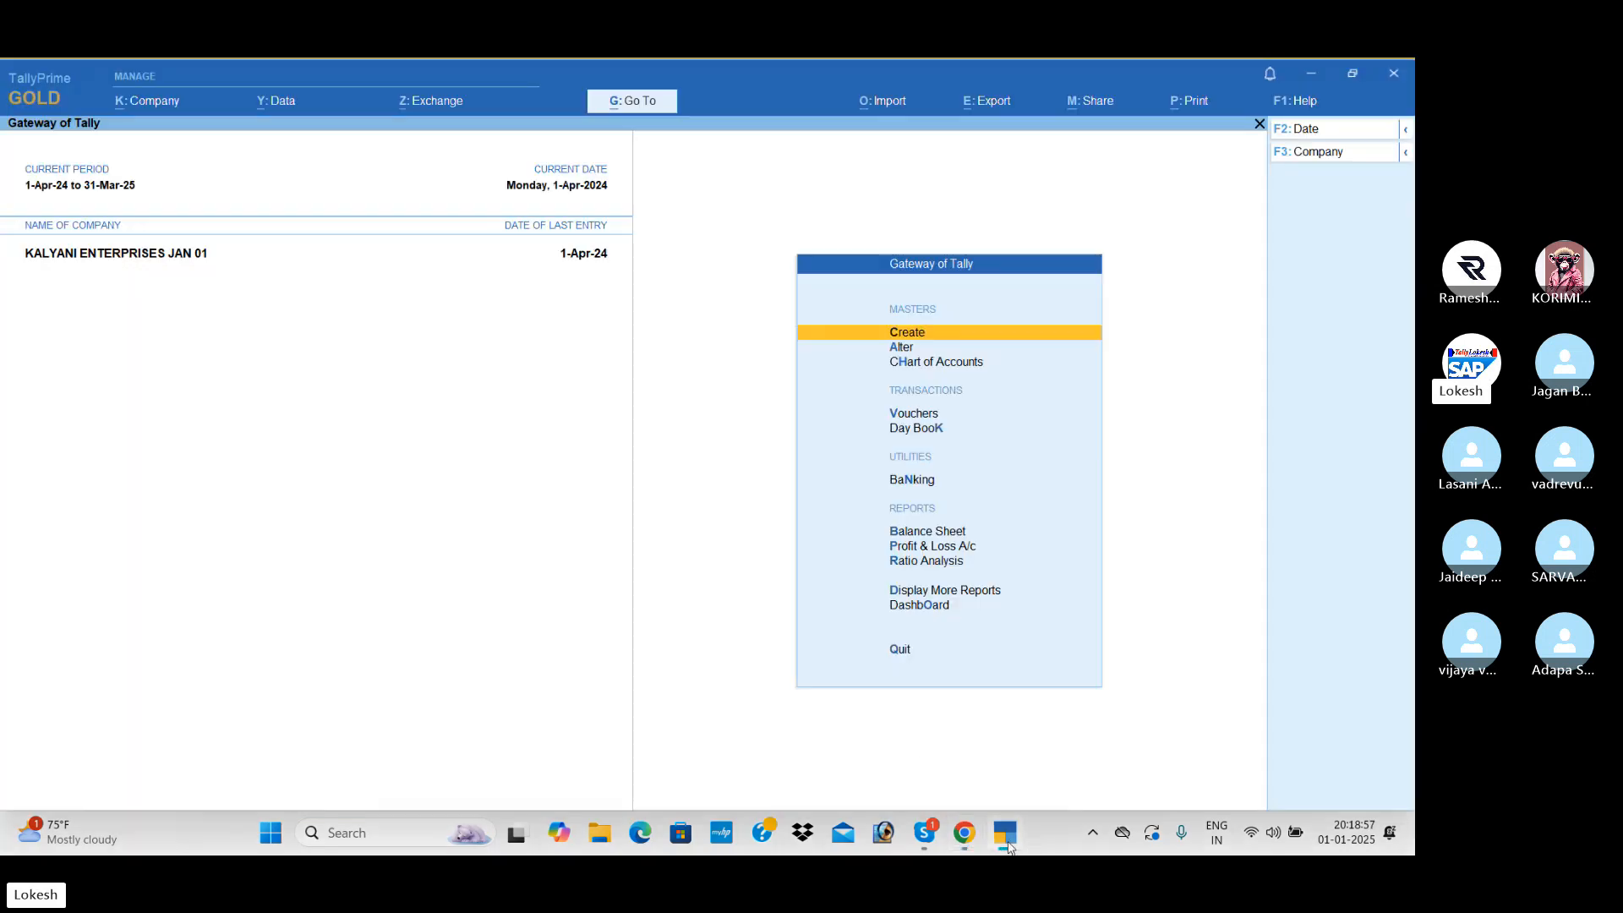
pyautogui.click(157, 103)
pyautogui.press('Return')
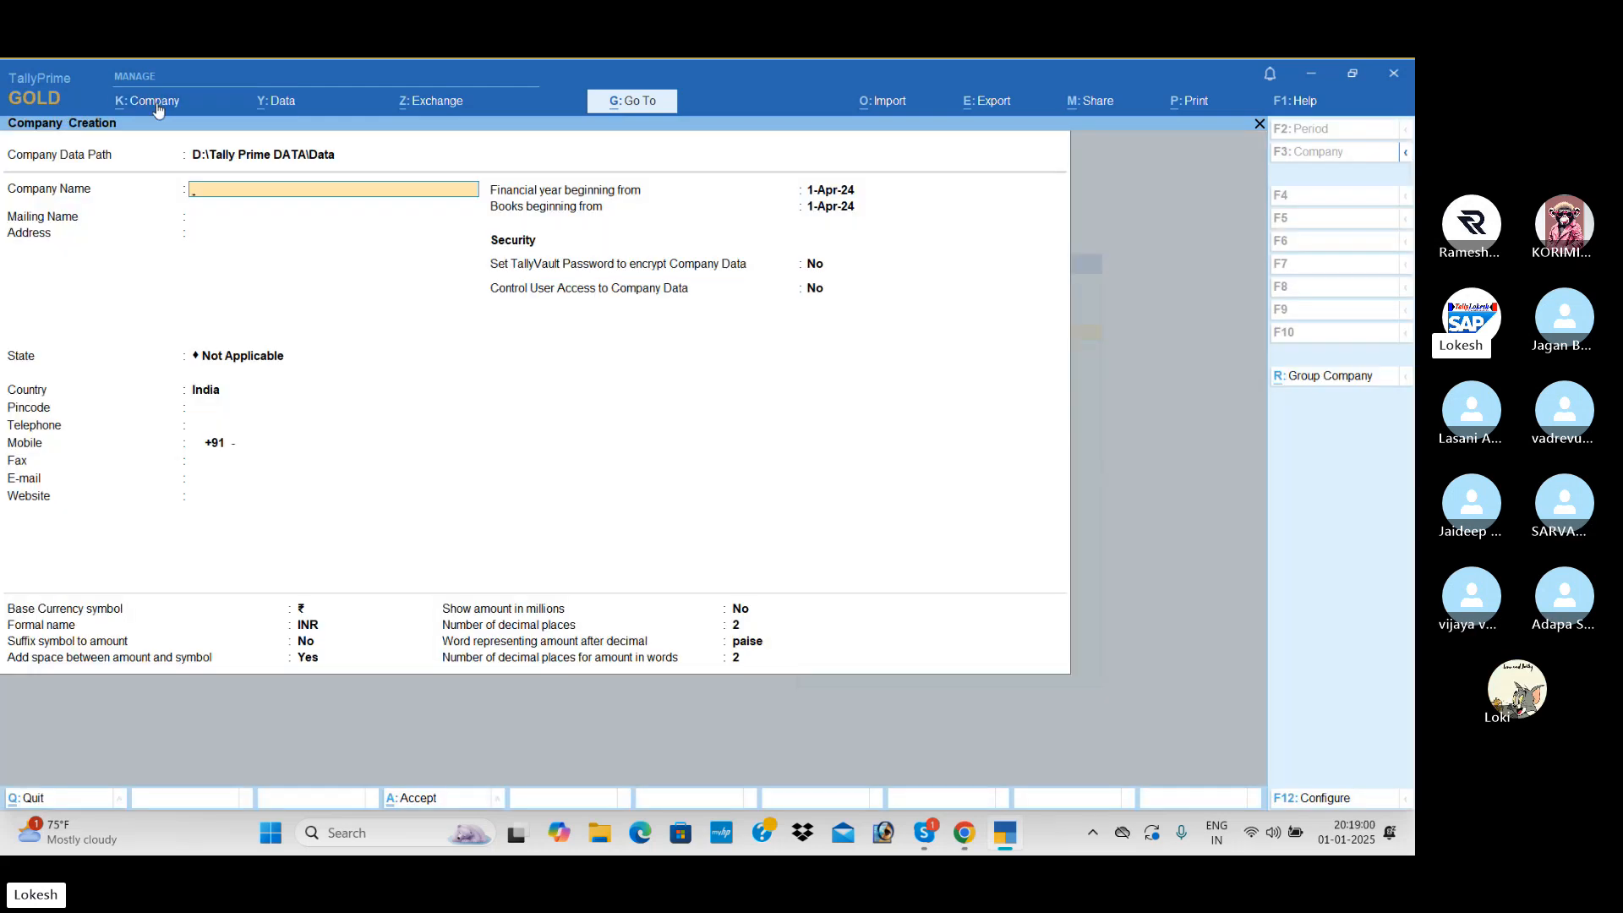
pyautogui.write('Kailash Finance Company J')
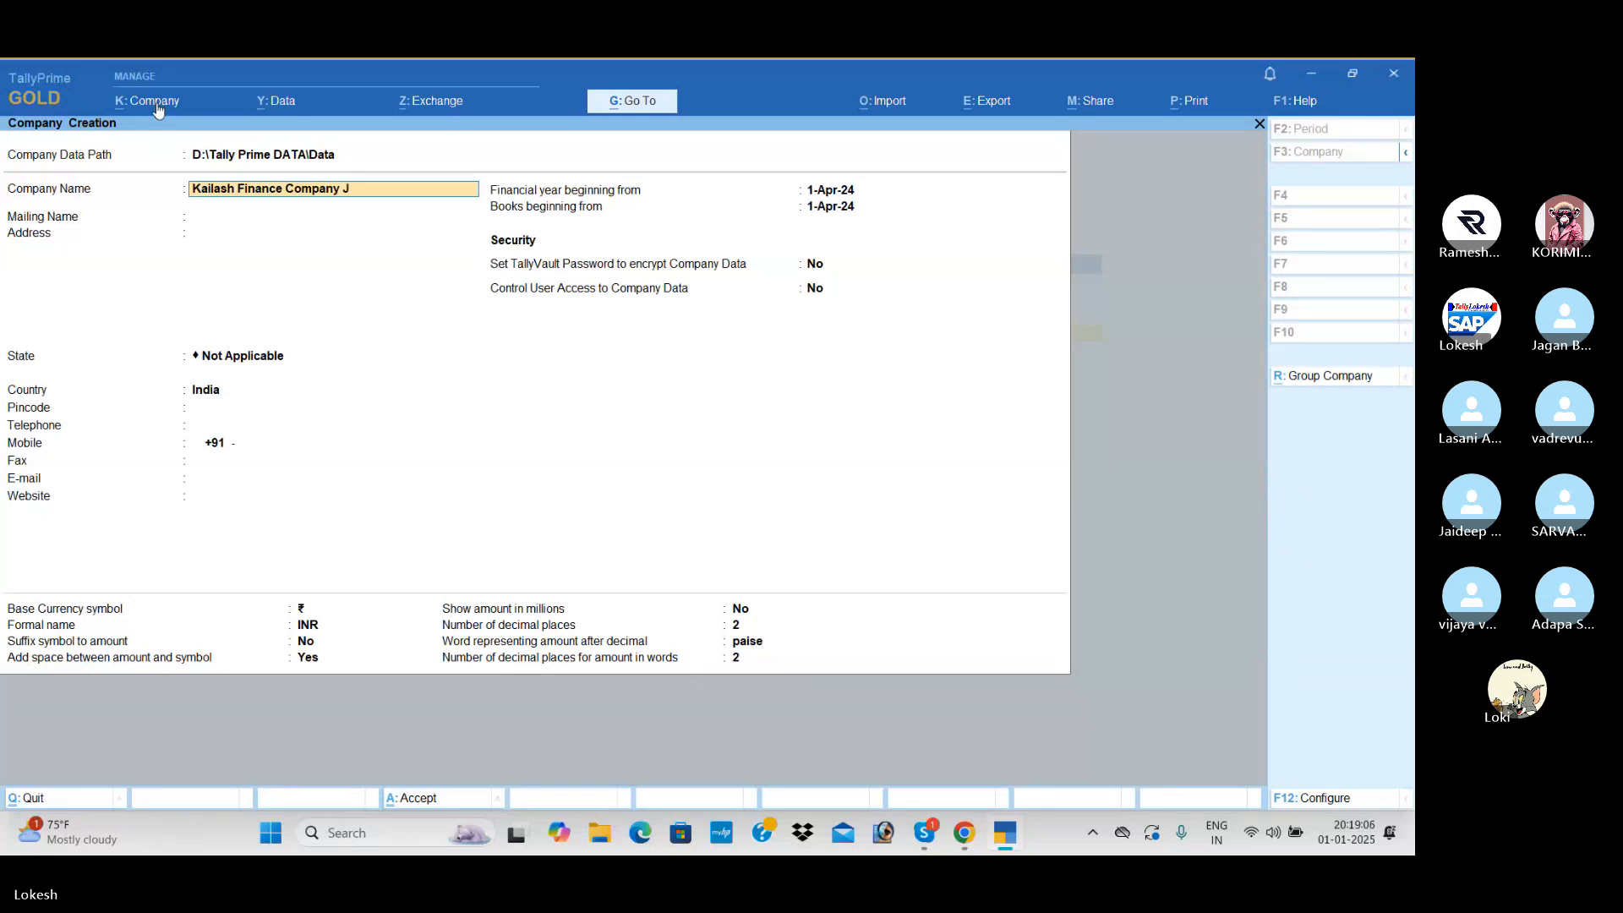
pyautogui.write('an 01')
pyautogui.press('Return')
pyautogui.press('Return')
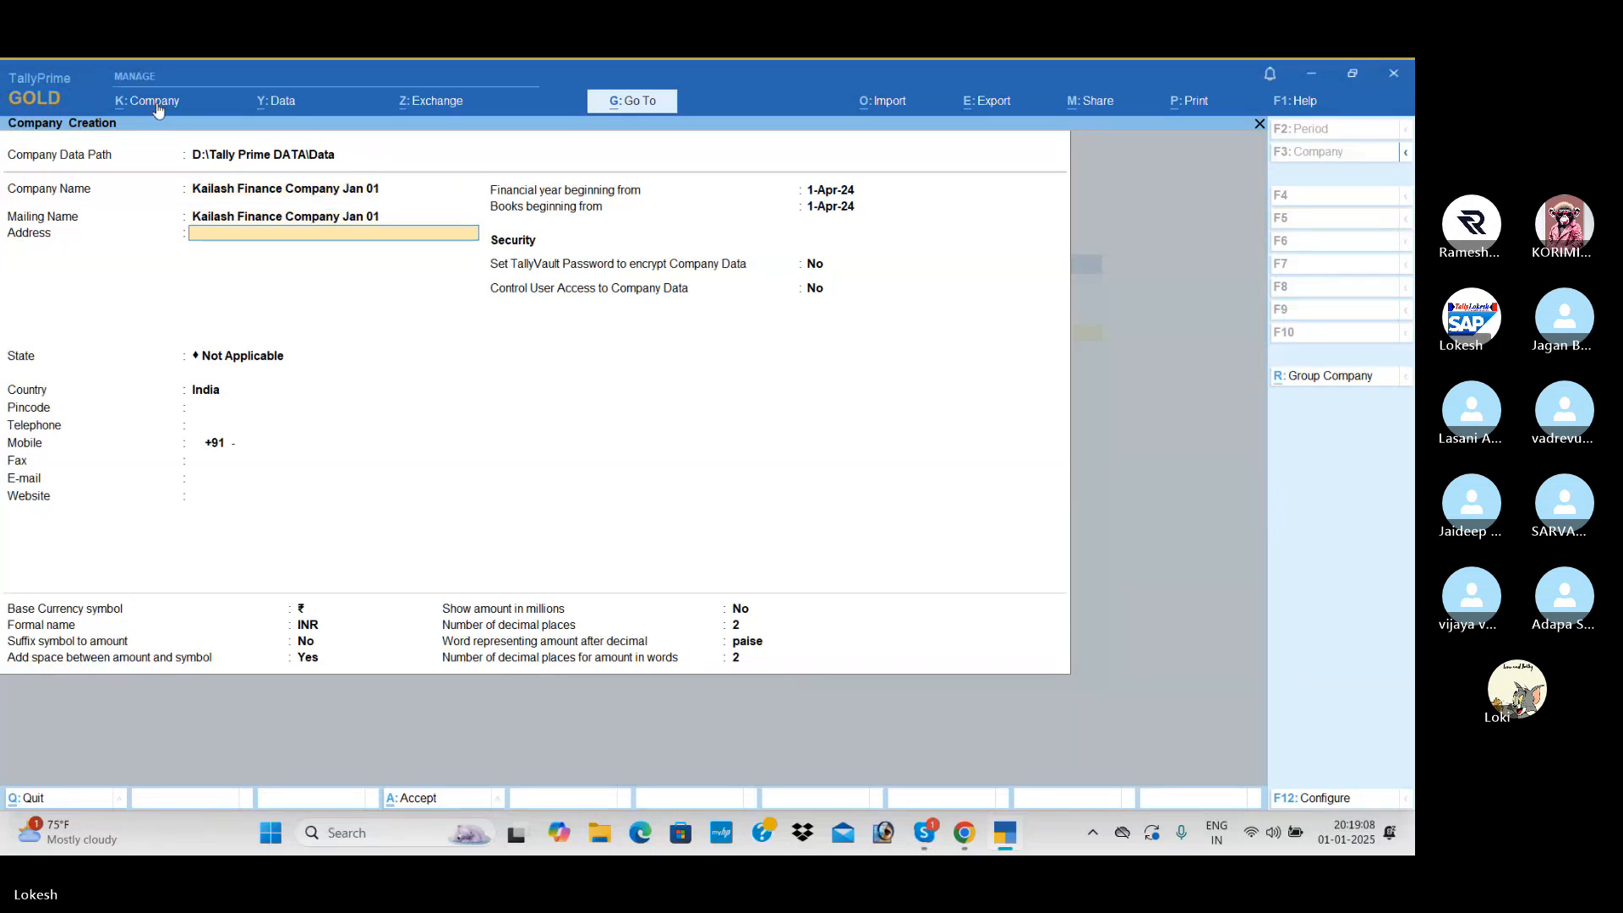
# - Set the company's state to Andhra Pradesh, leave the address blank, and save the company
pyautogui.press('Return')
pyautogui.press('Down')
pyautogui.press('Down')
pyautogui.press('Return')
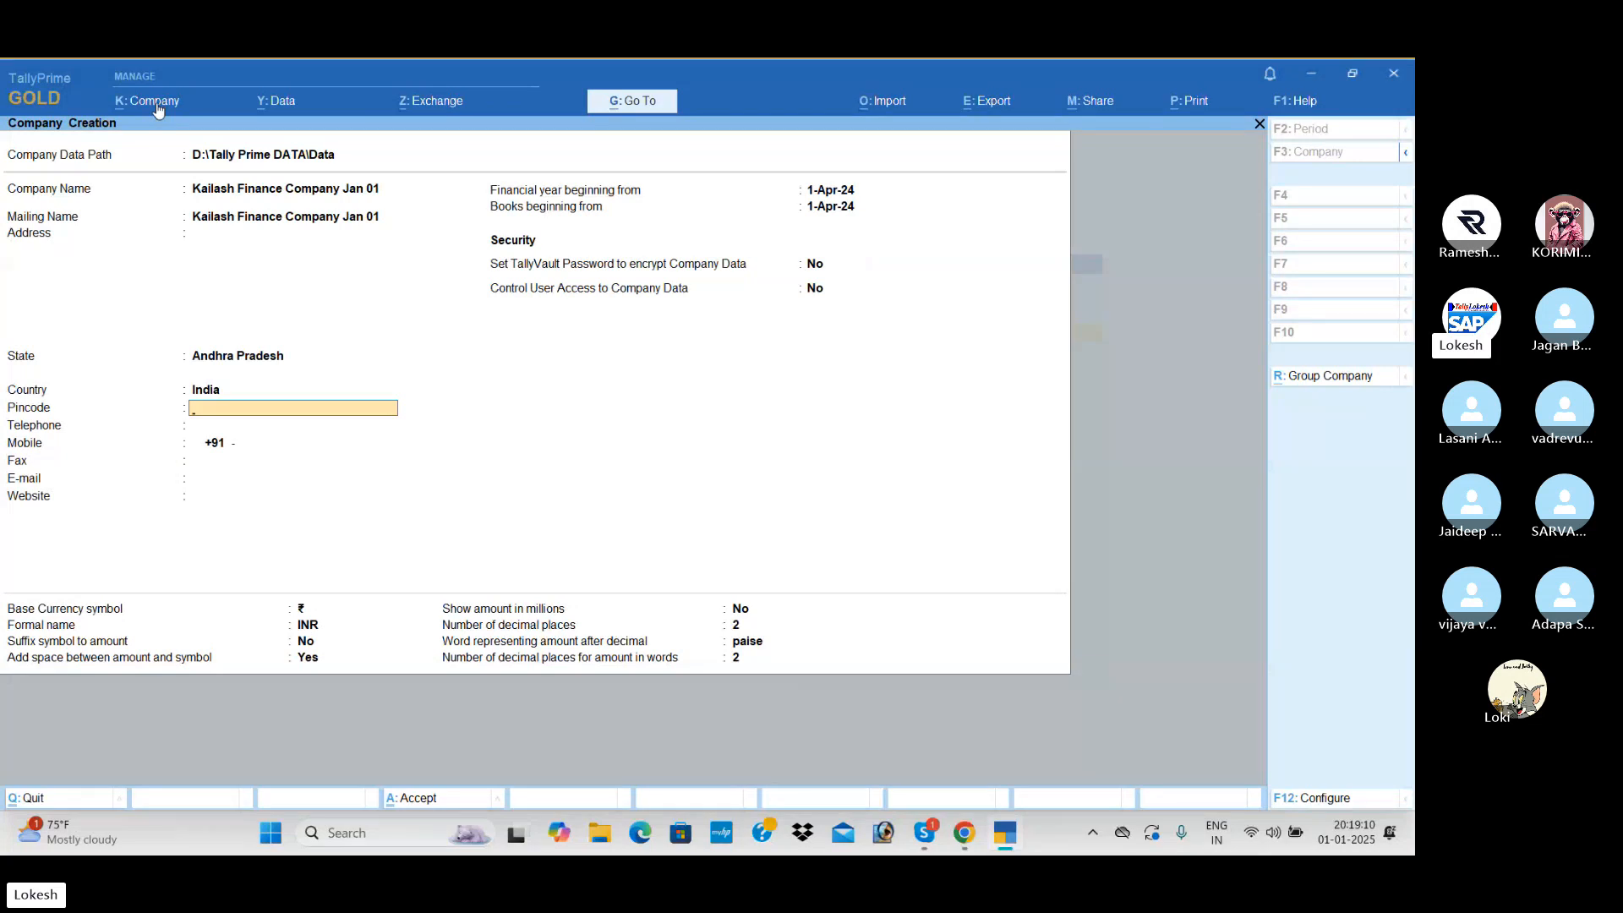
pyautogui.press('ctrl')
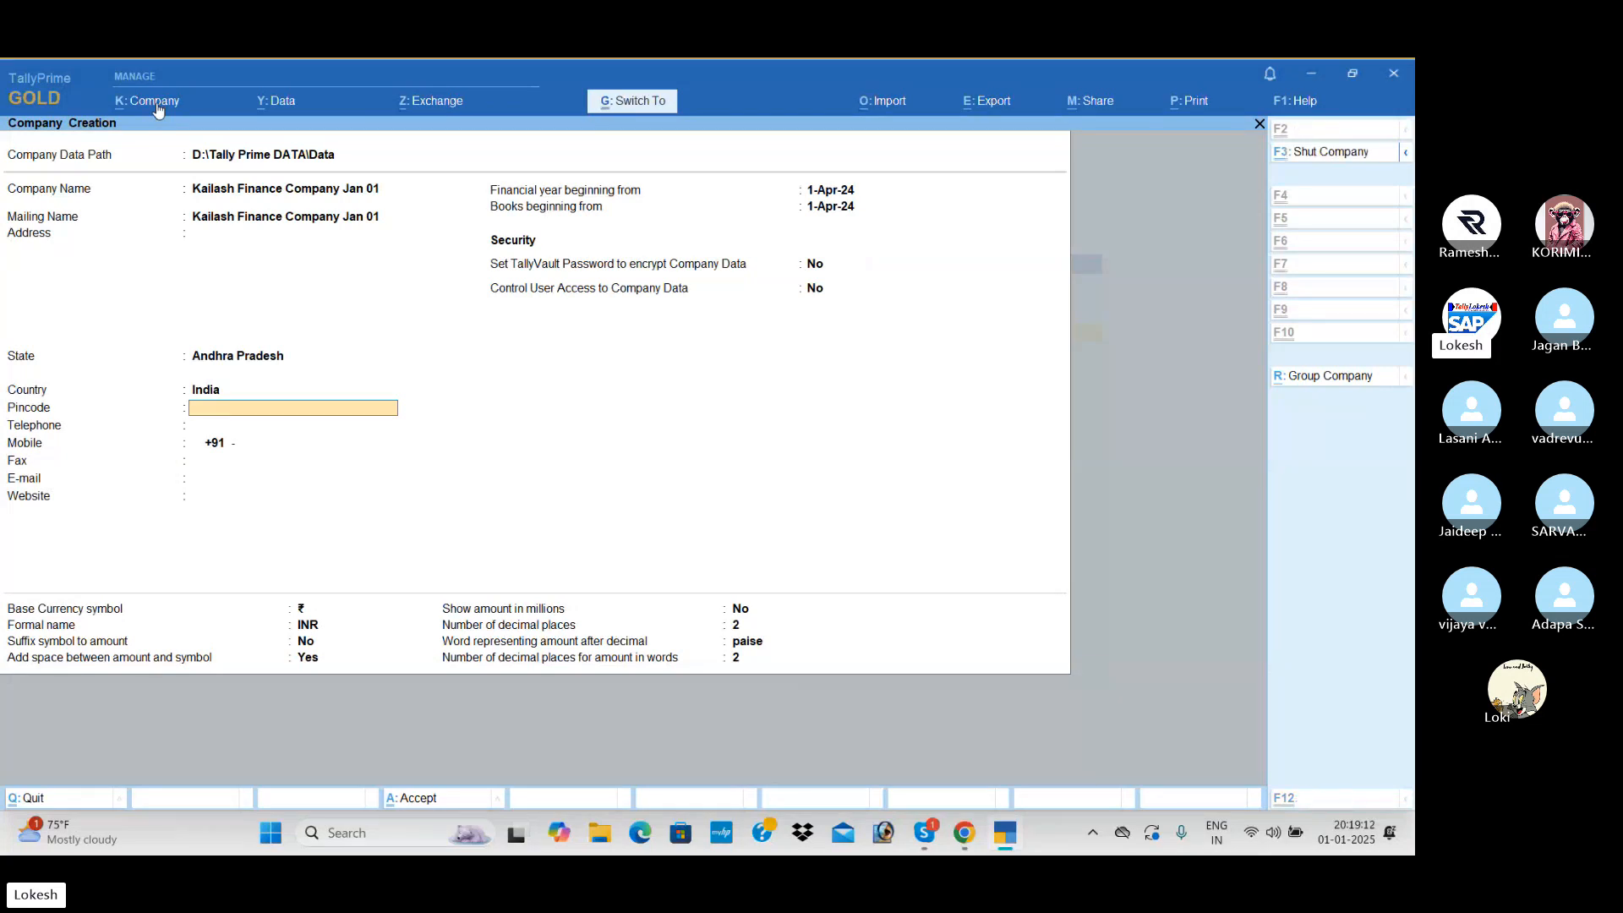
pyautogui.hotkey('ctrl', 'a')
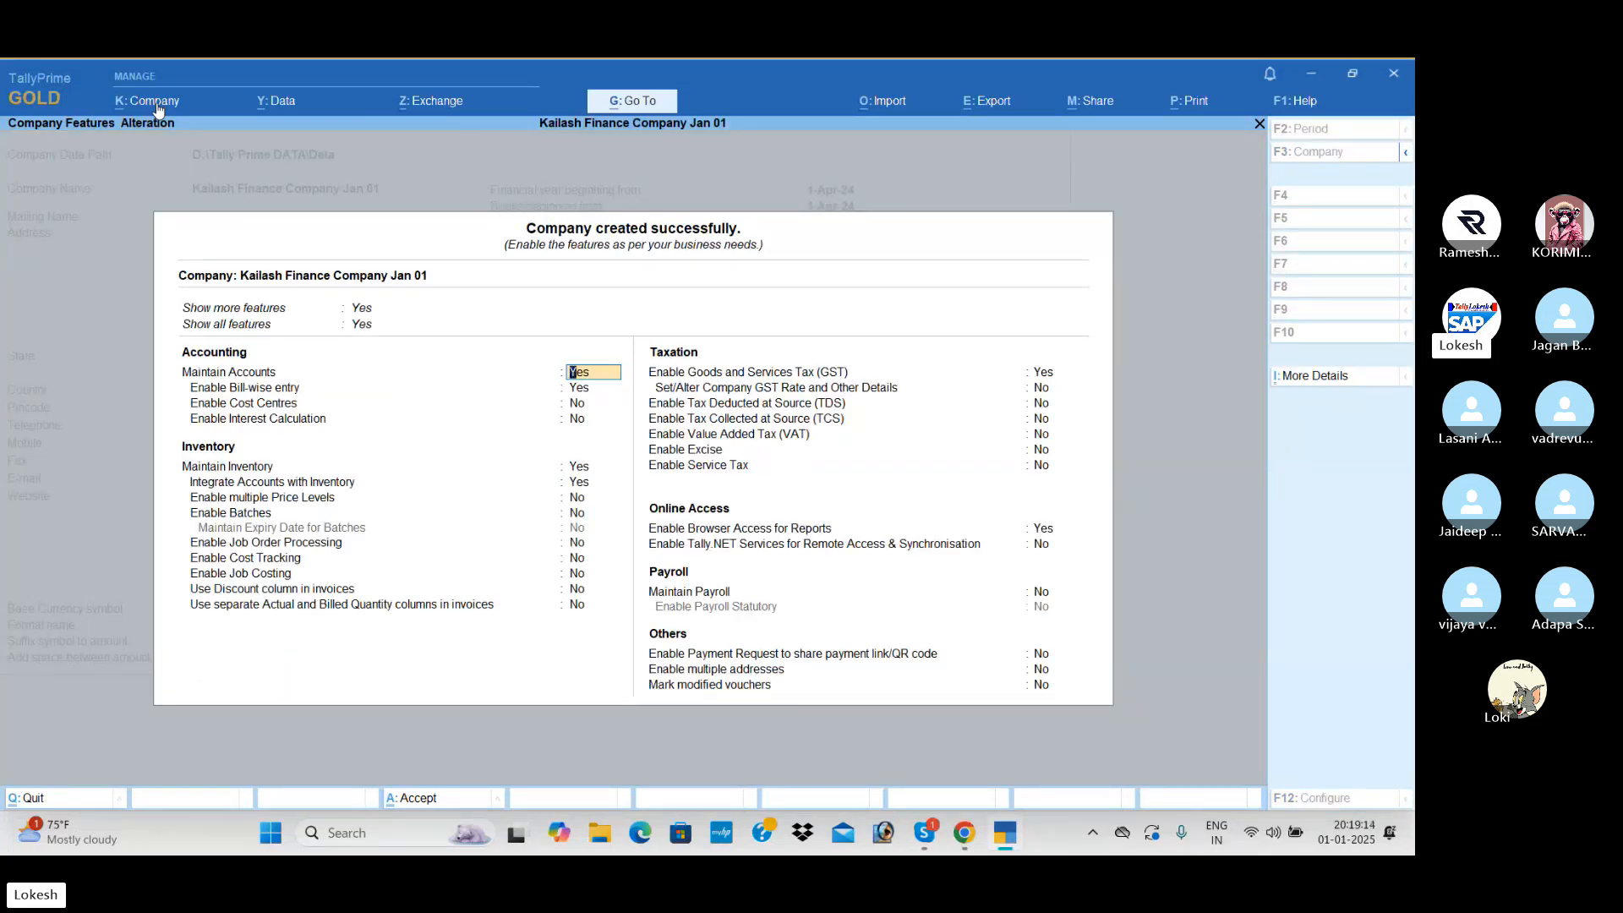
# - In the company features, disable bill-wise entry, enable interest calculation, and turn off inventory
pyautogui.press('Return')
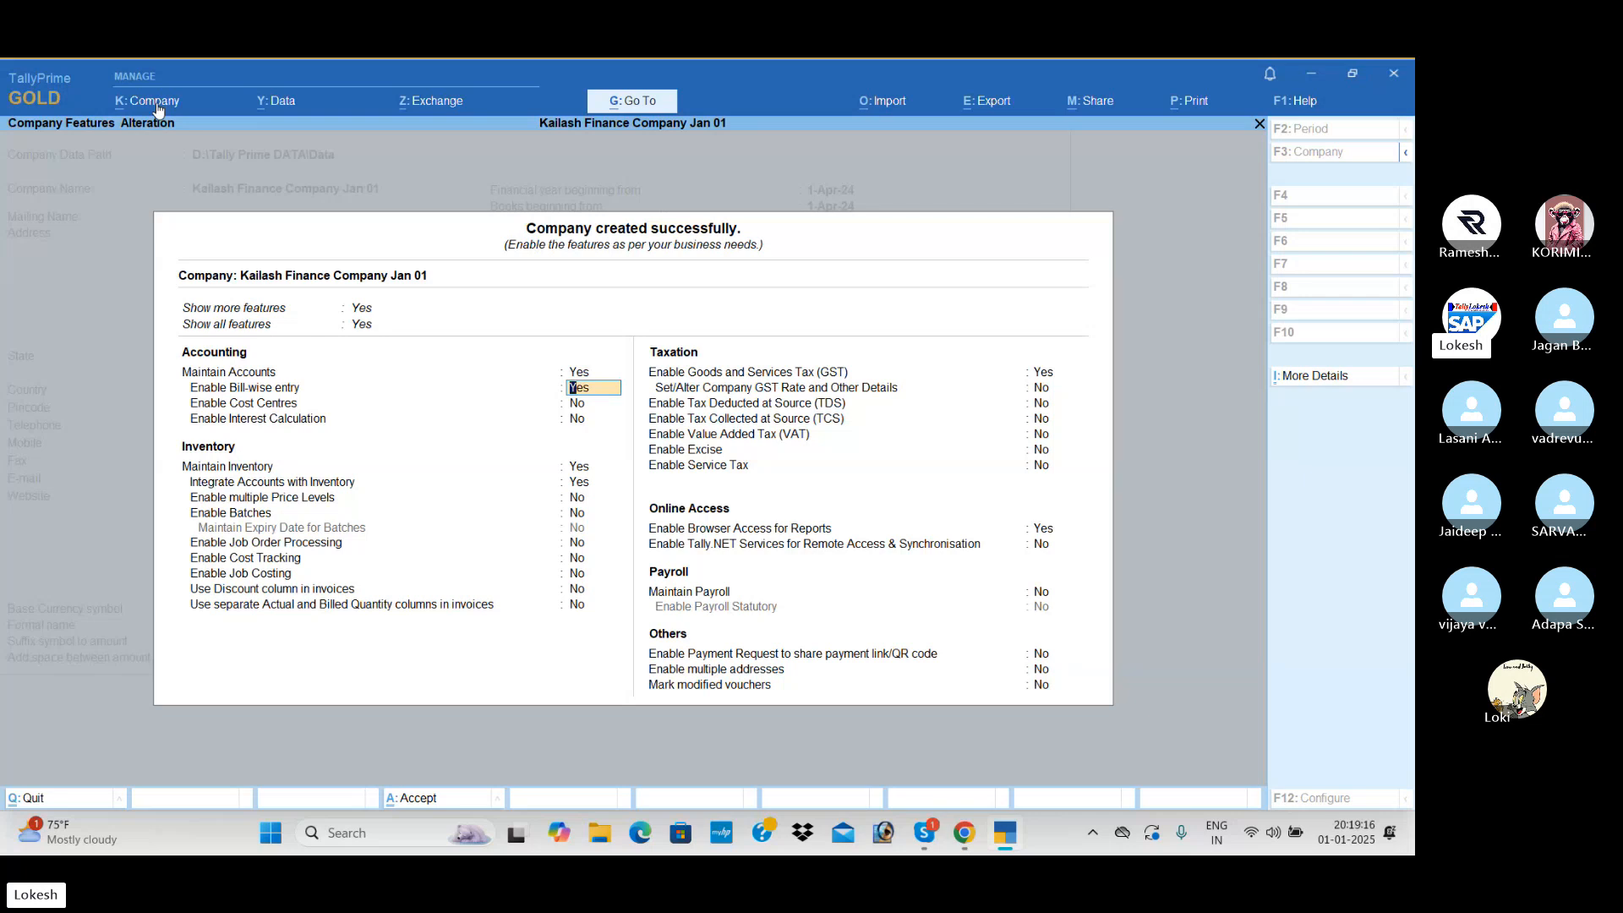
pyautogui.write('n')
pyautogui.press('Return')
pyautogui.press('Return')
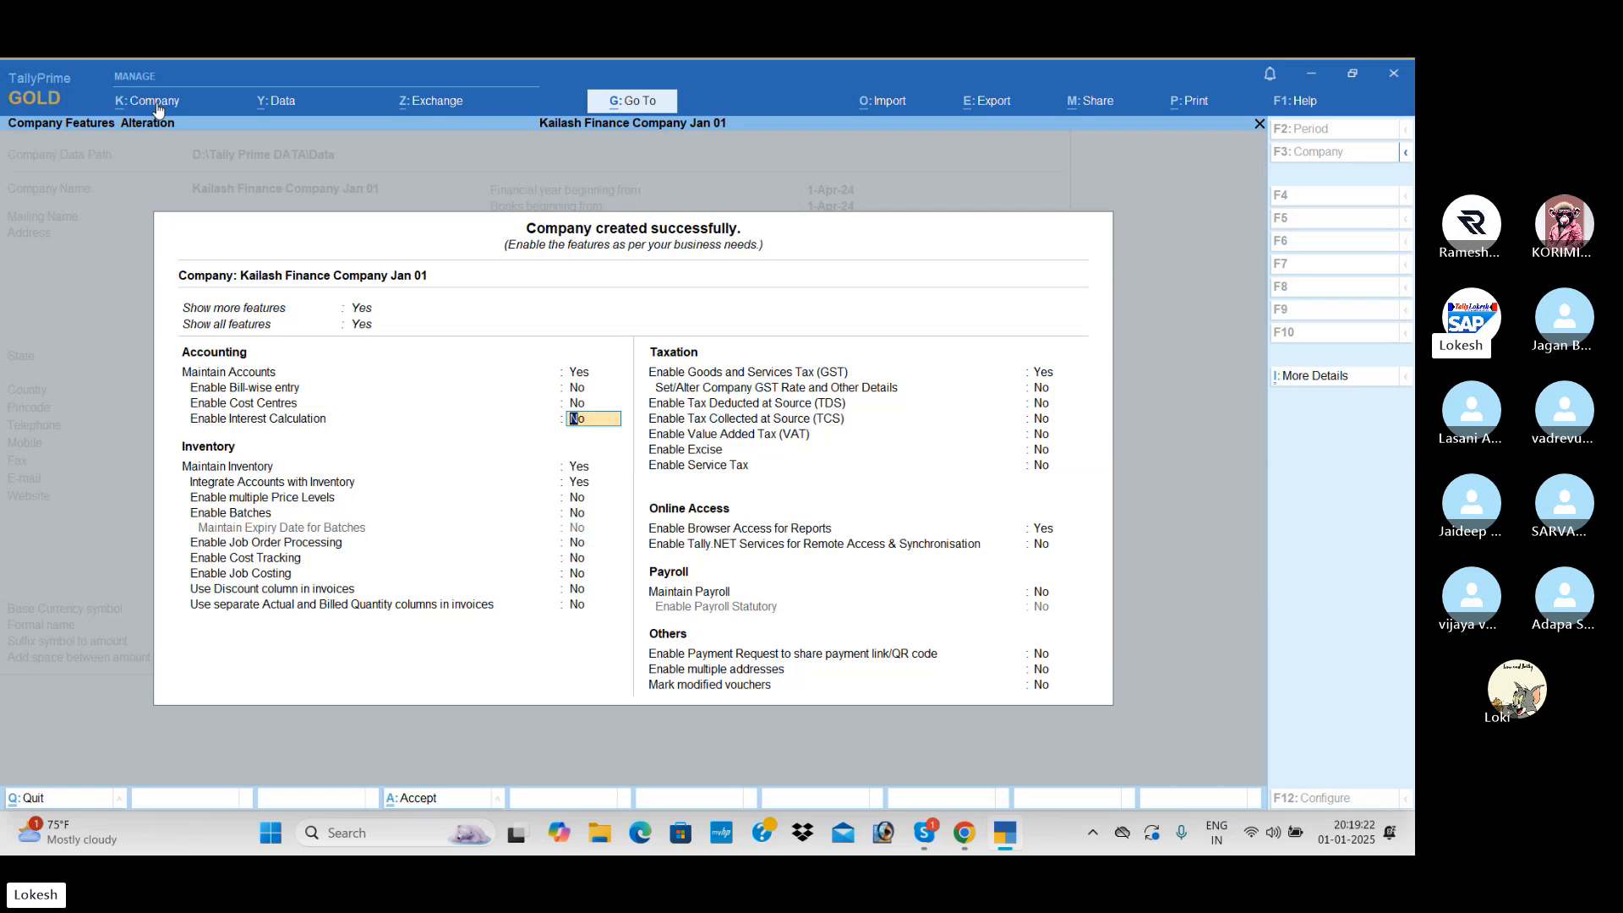
pyautogui.write('y')
pyautogui.press('Return')
pyautogui.write('n')
pyautogui.press('Return')
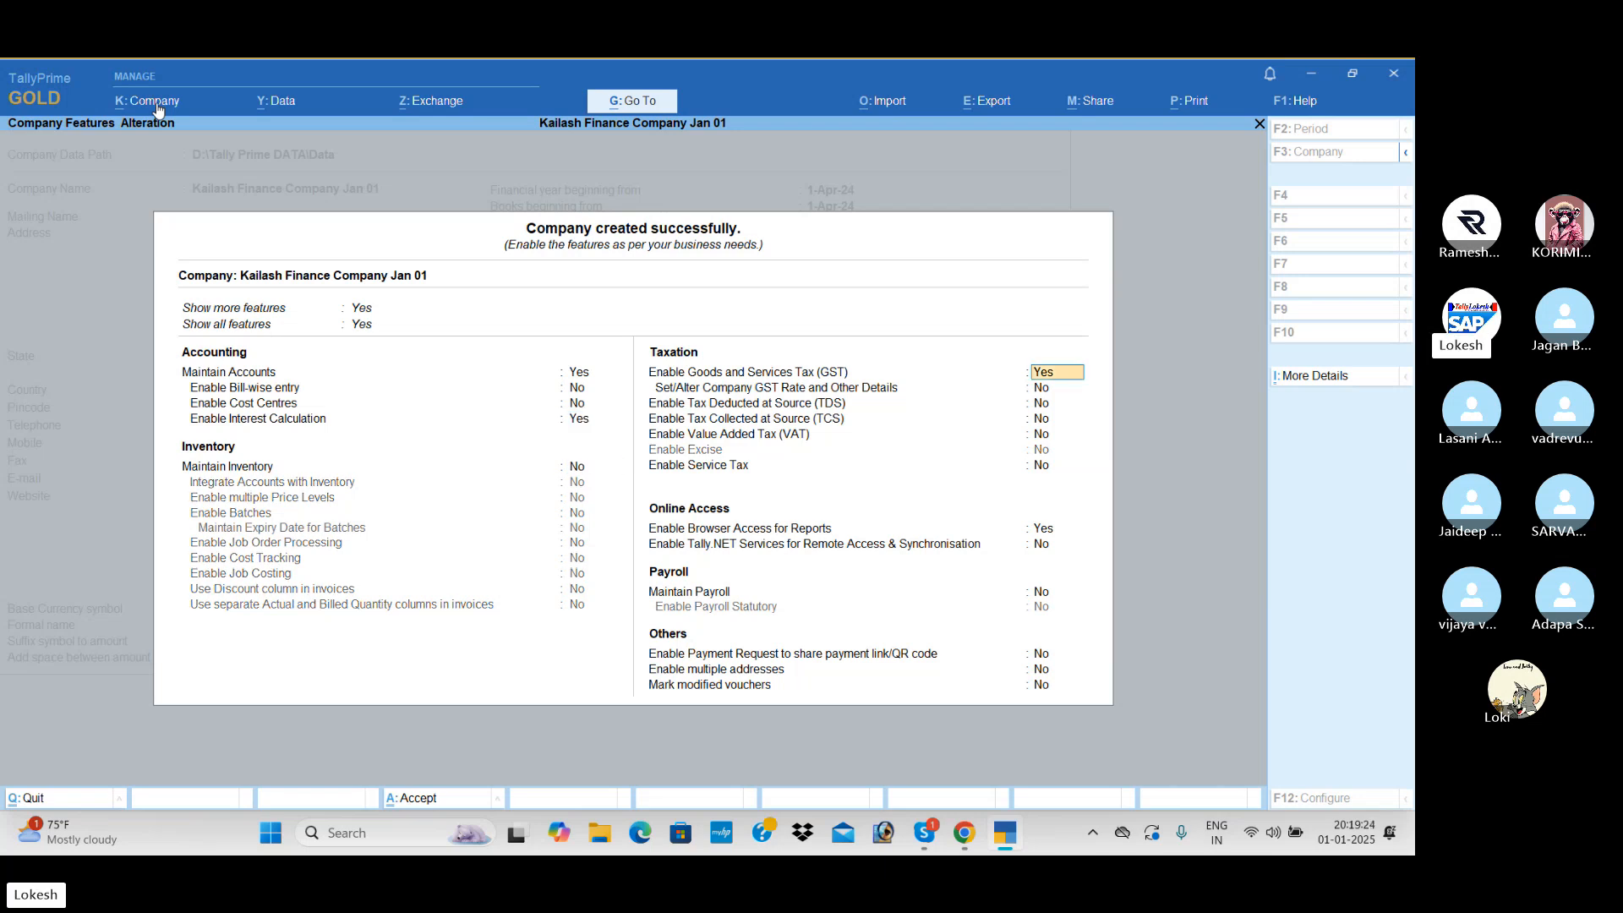
# - Disable Goods and Services Tax and browser access for reports, and accept the company features
pyautogui.write('n')
pyautogui.press('Return')
pyautogui.press('Return')
pyautogui.press('Return')
pyautogui.press('Return')
pyautogui.press('Return')
pyautogui.write('n')
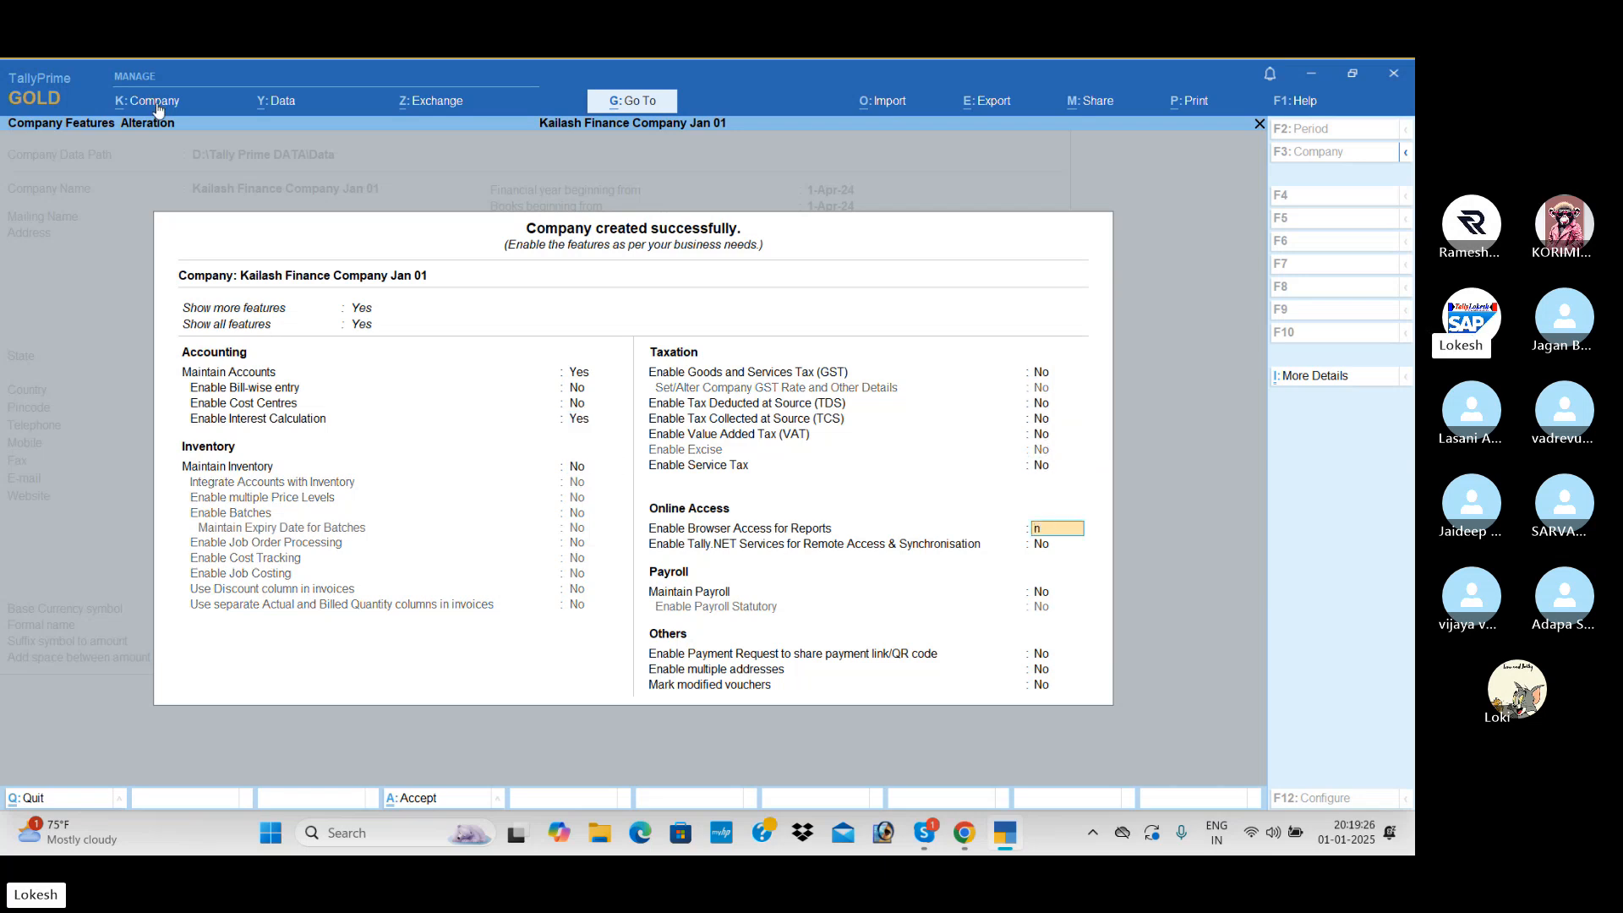
pyautogui.press('Return')
pyautogui.press('Return')
pyautogui.press('Return')
pyautogui.press('Return')
pyautogui.press('Return')
pyautogui.press('Return')
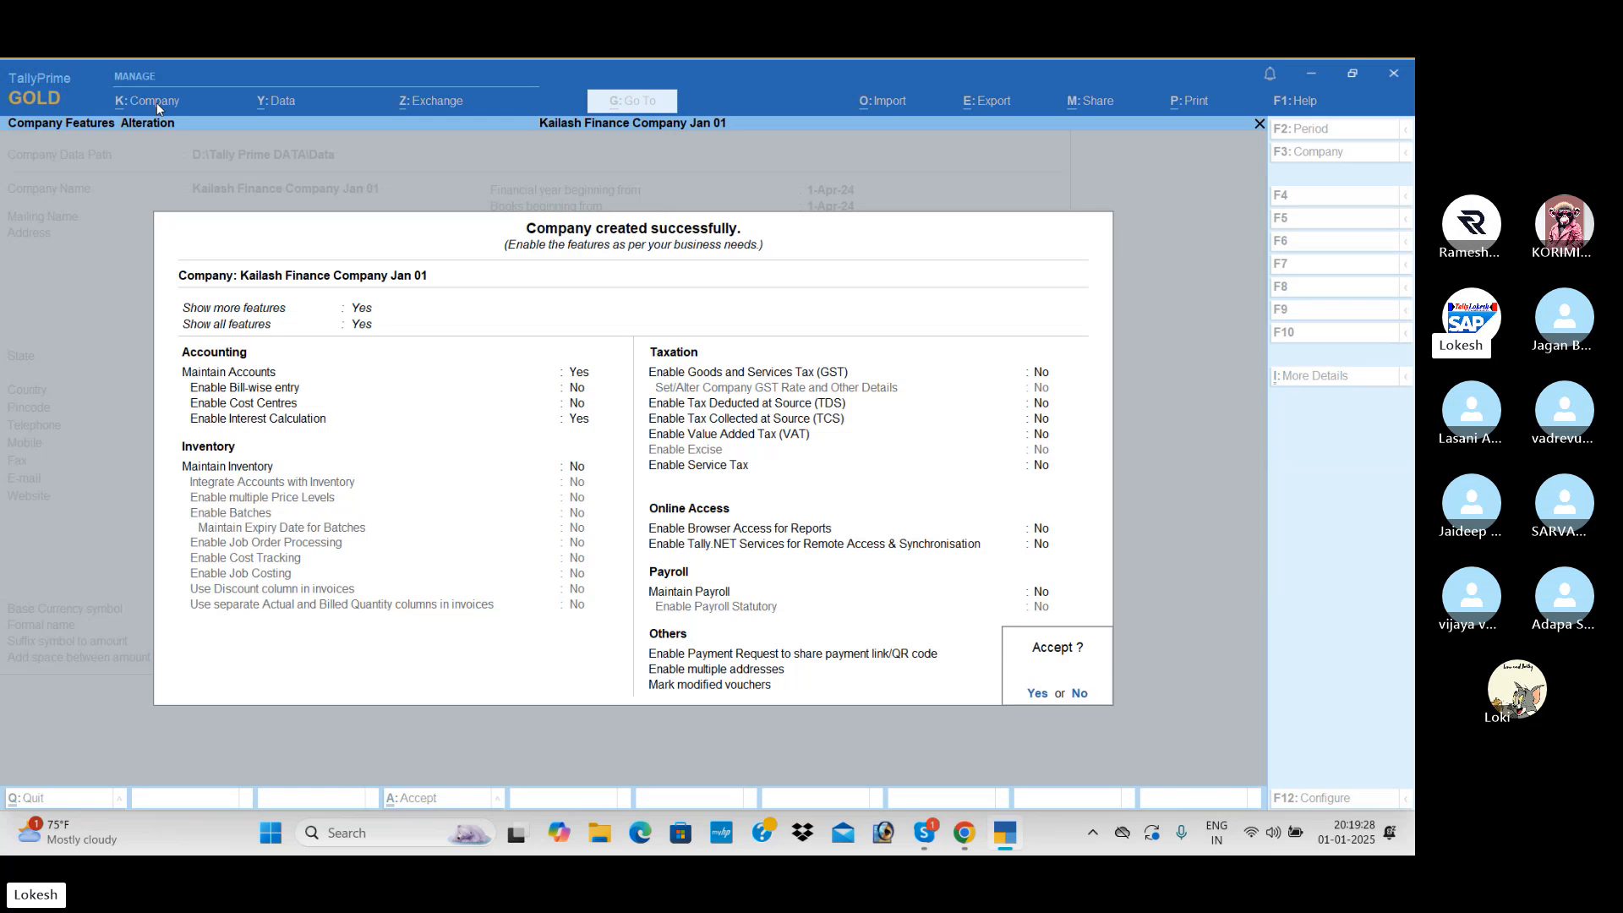
pyautogui.press('y')
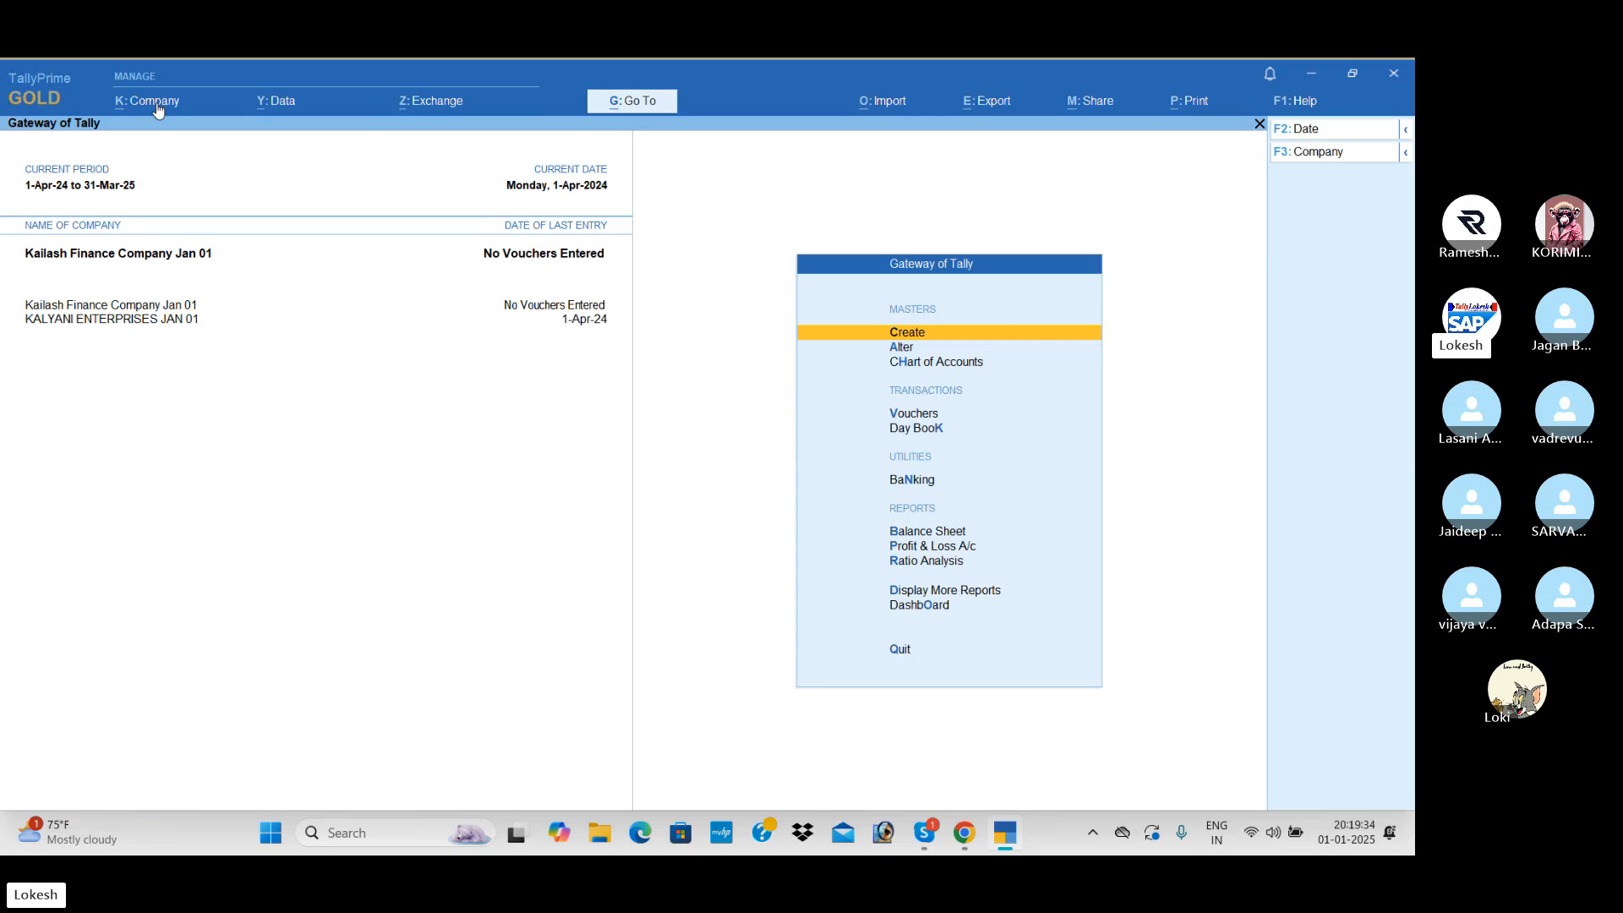
# - Start a new ledger named with the first owner's name followed by "Capital", grouped under Capital Account
pyautogui.press('Return')
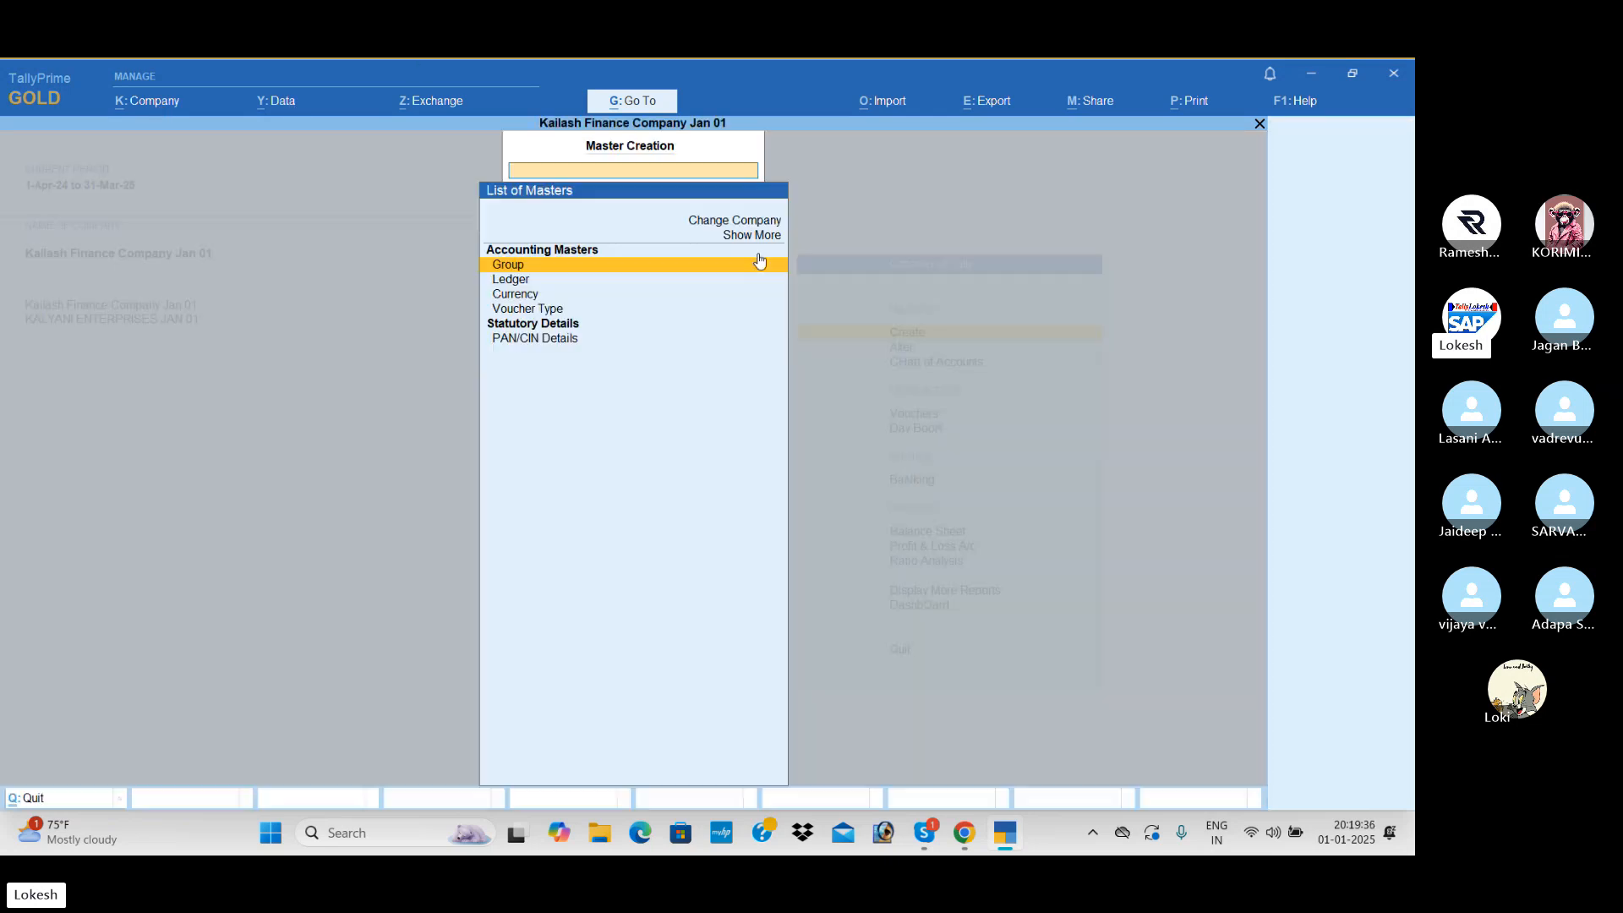
pyautogui.press('Down')
pyautogui.press('Return')
pyautogui.write('K')
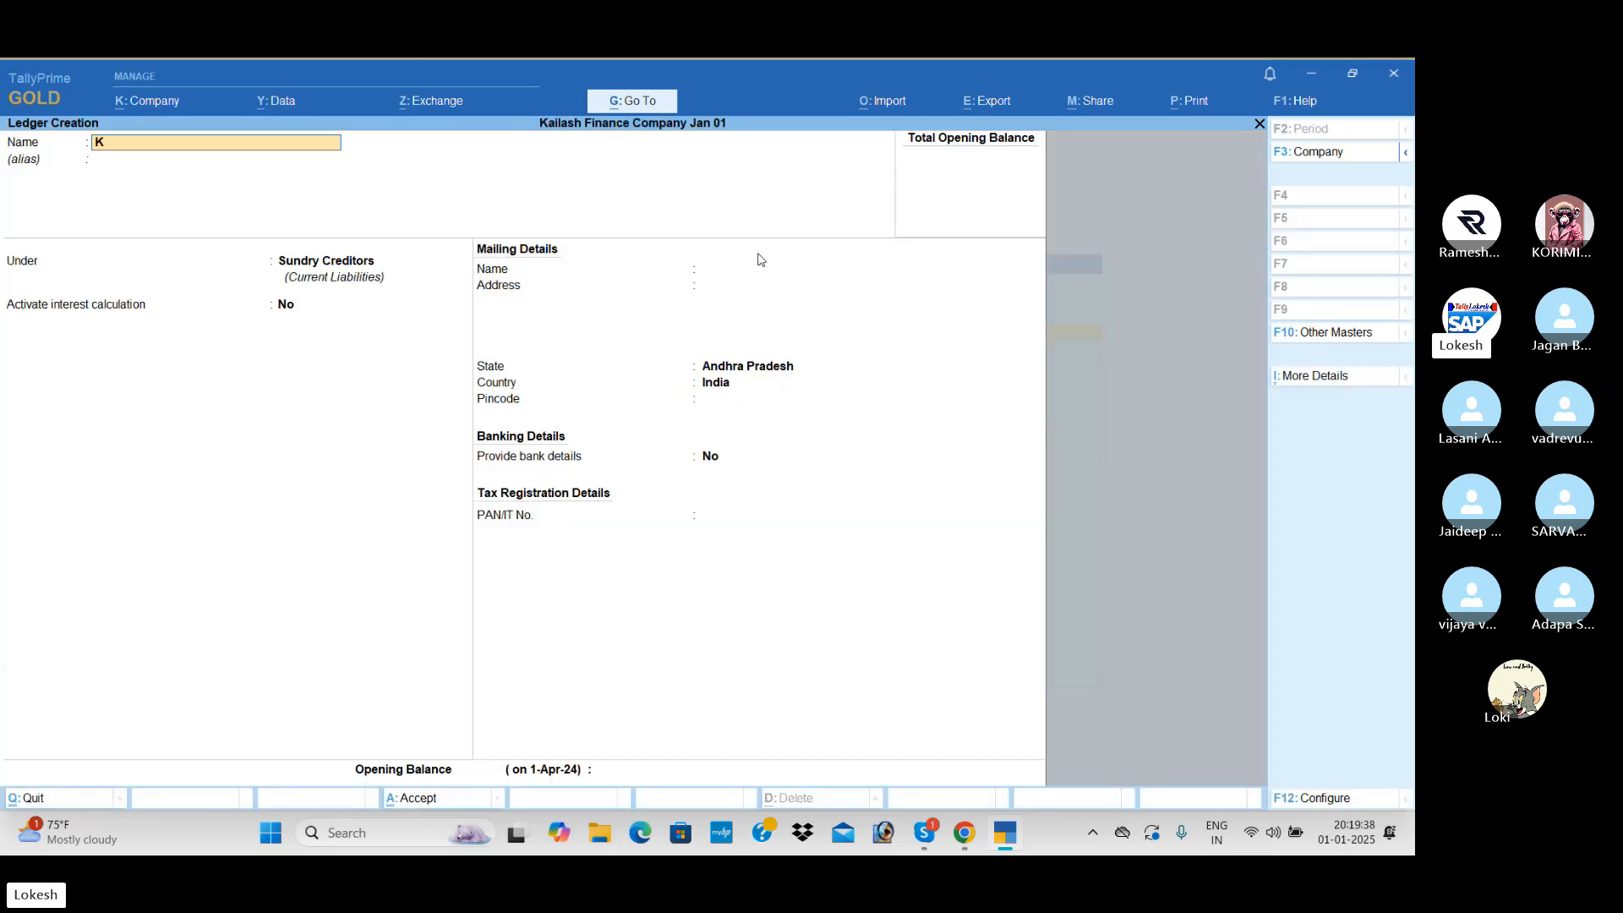
pyautogui.write('ailash Capital')
pyautogui.press('Return')
pyautogui.write('ca')
pyautogui.press('Return')
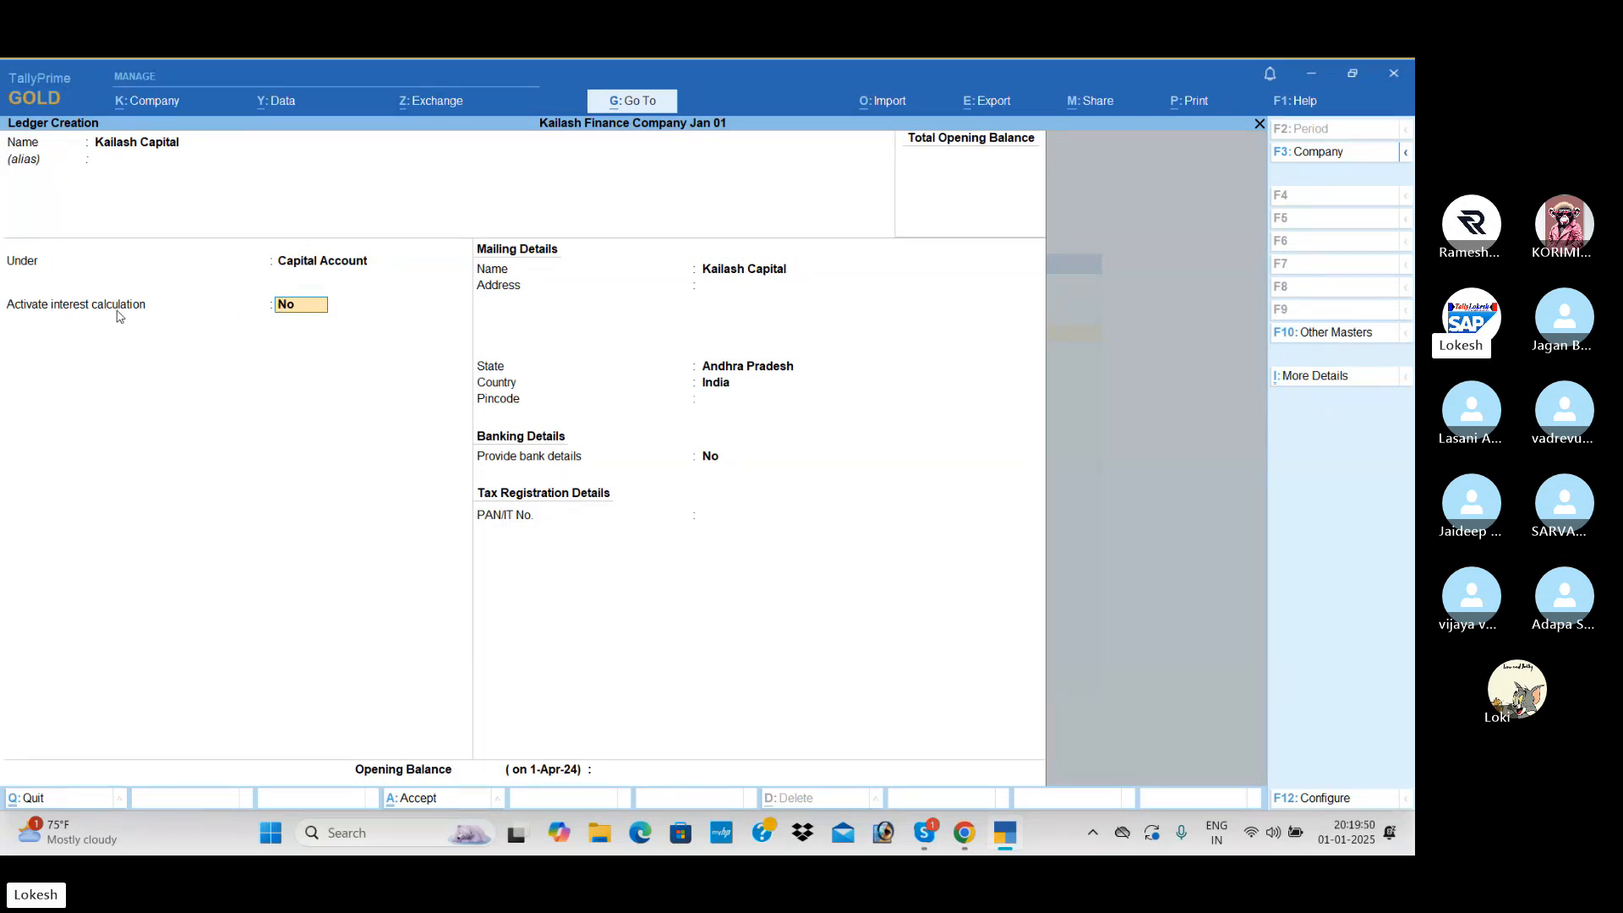
# - Activate interest calculation for the first capital ledger and set the interest rate to 5%
pyautogui.write('y')
pyautogui.press('Return')
pyautogui.press('Return')
pyautogui.press('Return')
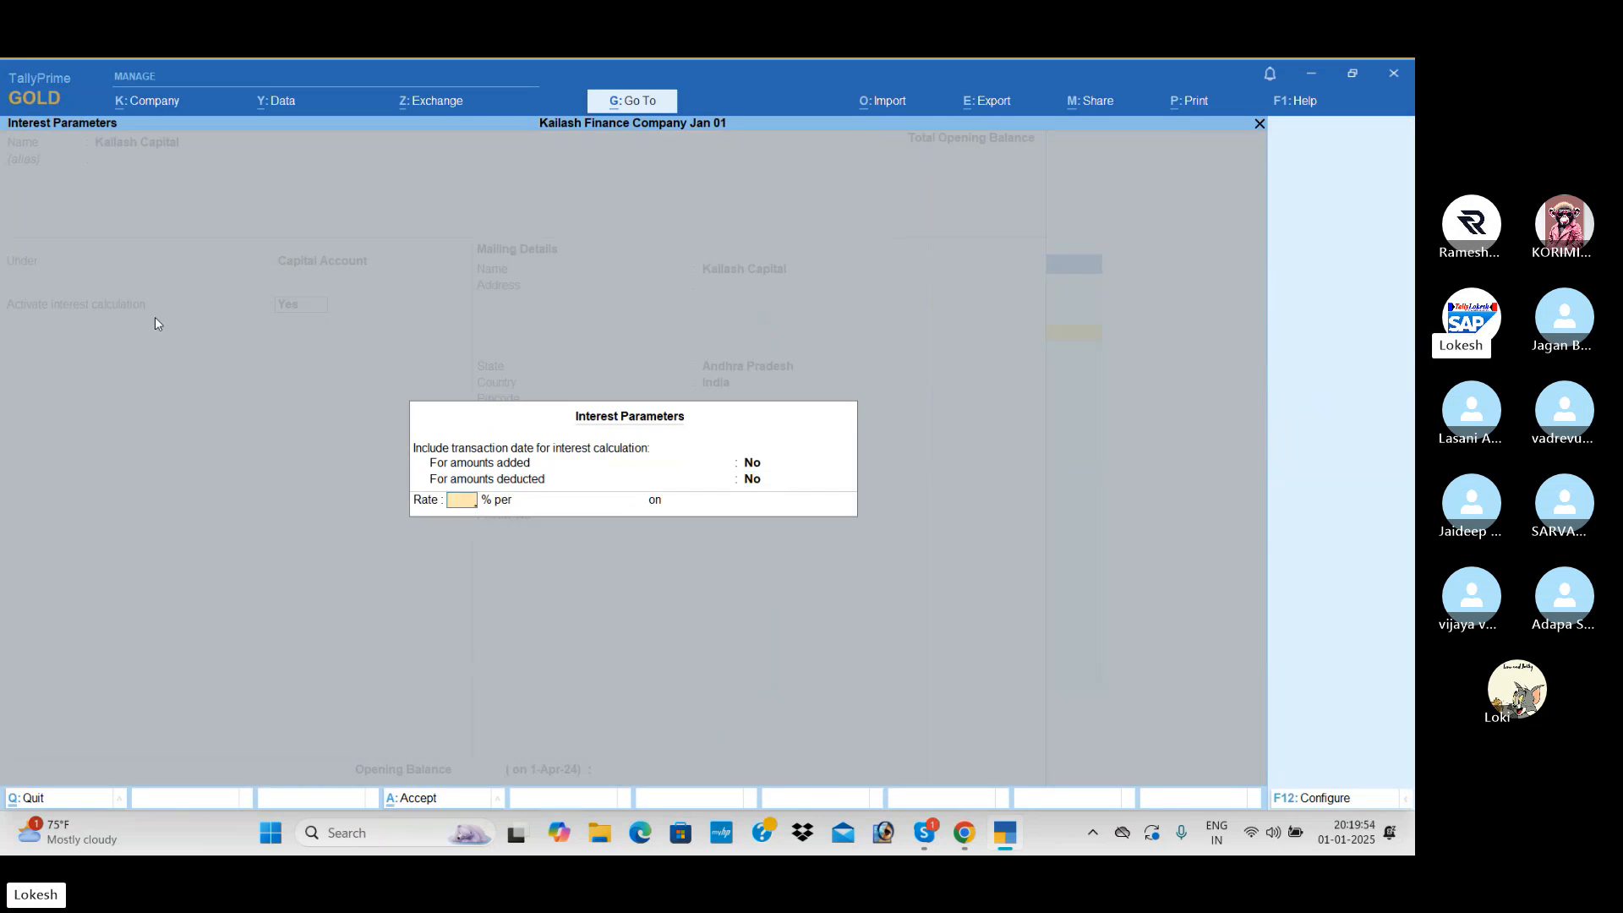
pyautogui.write('5')
pyautogui.press('Return')
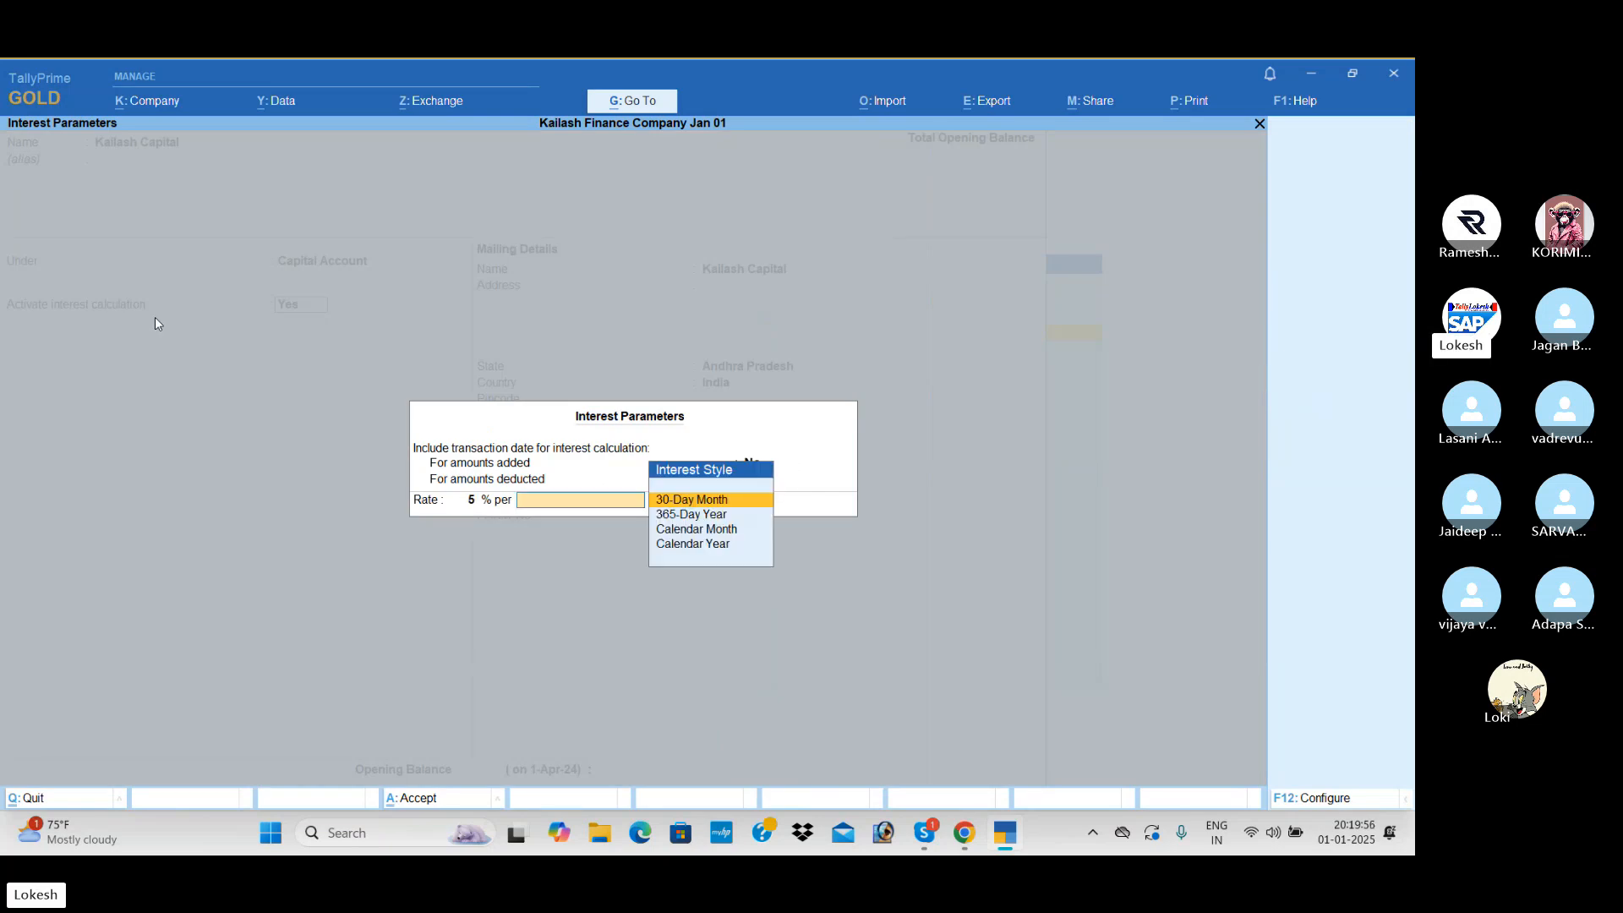
# - Set the interest style to 365-Day Year on All Balances and save the first capital ledger
pyautogui.press('Down')
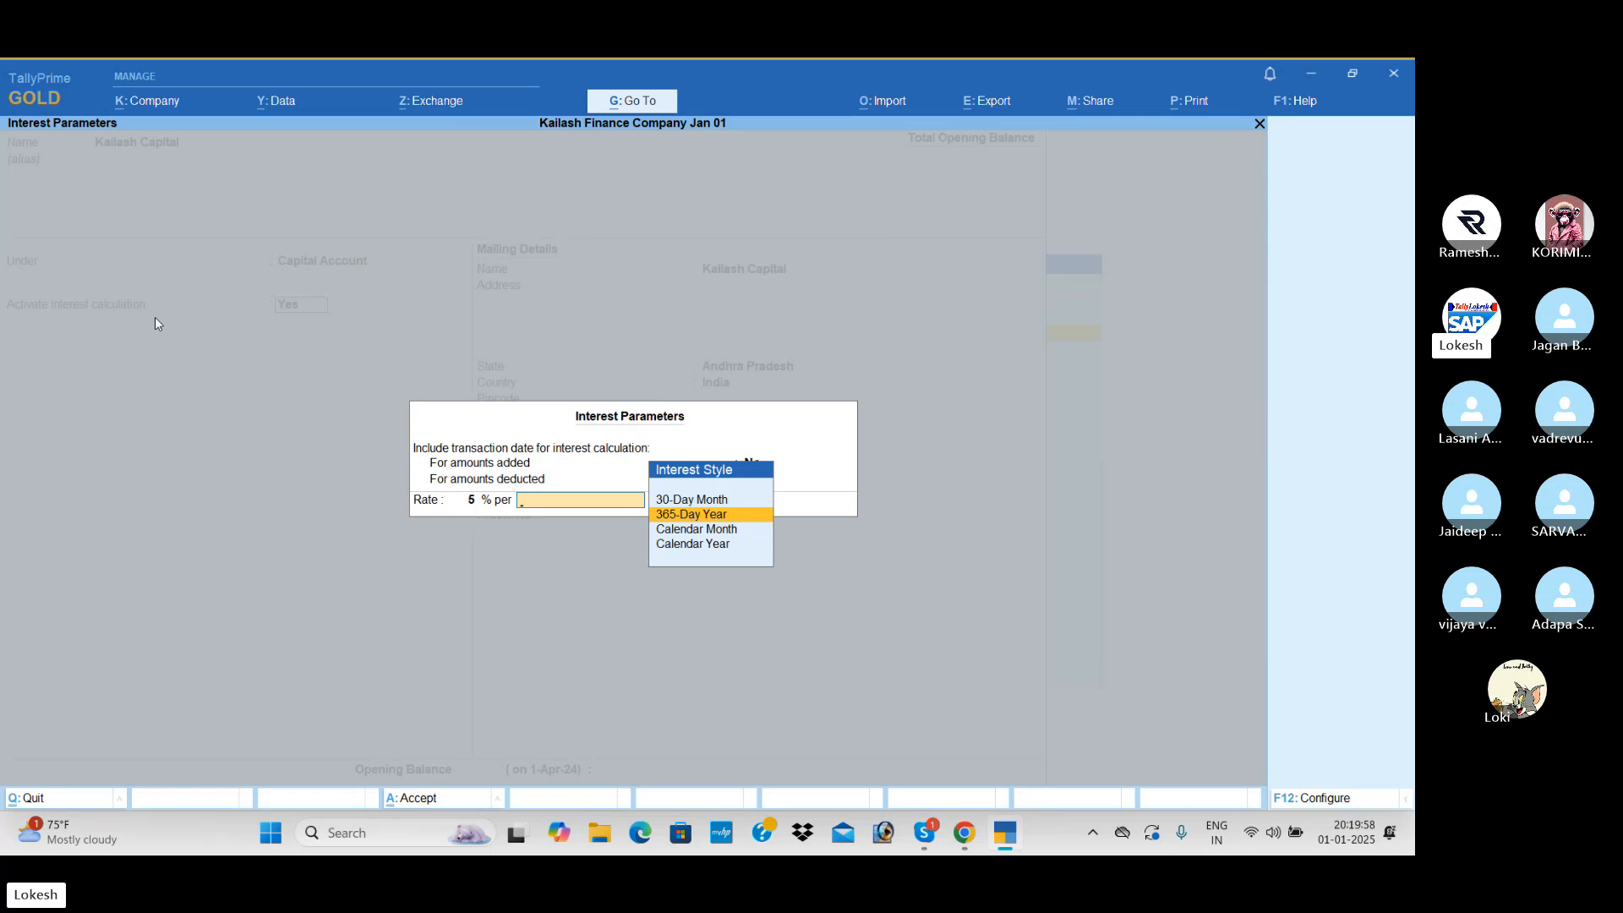
pyautogui.press('Down')
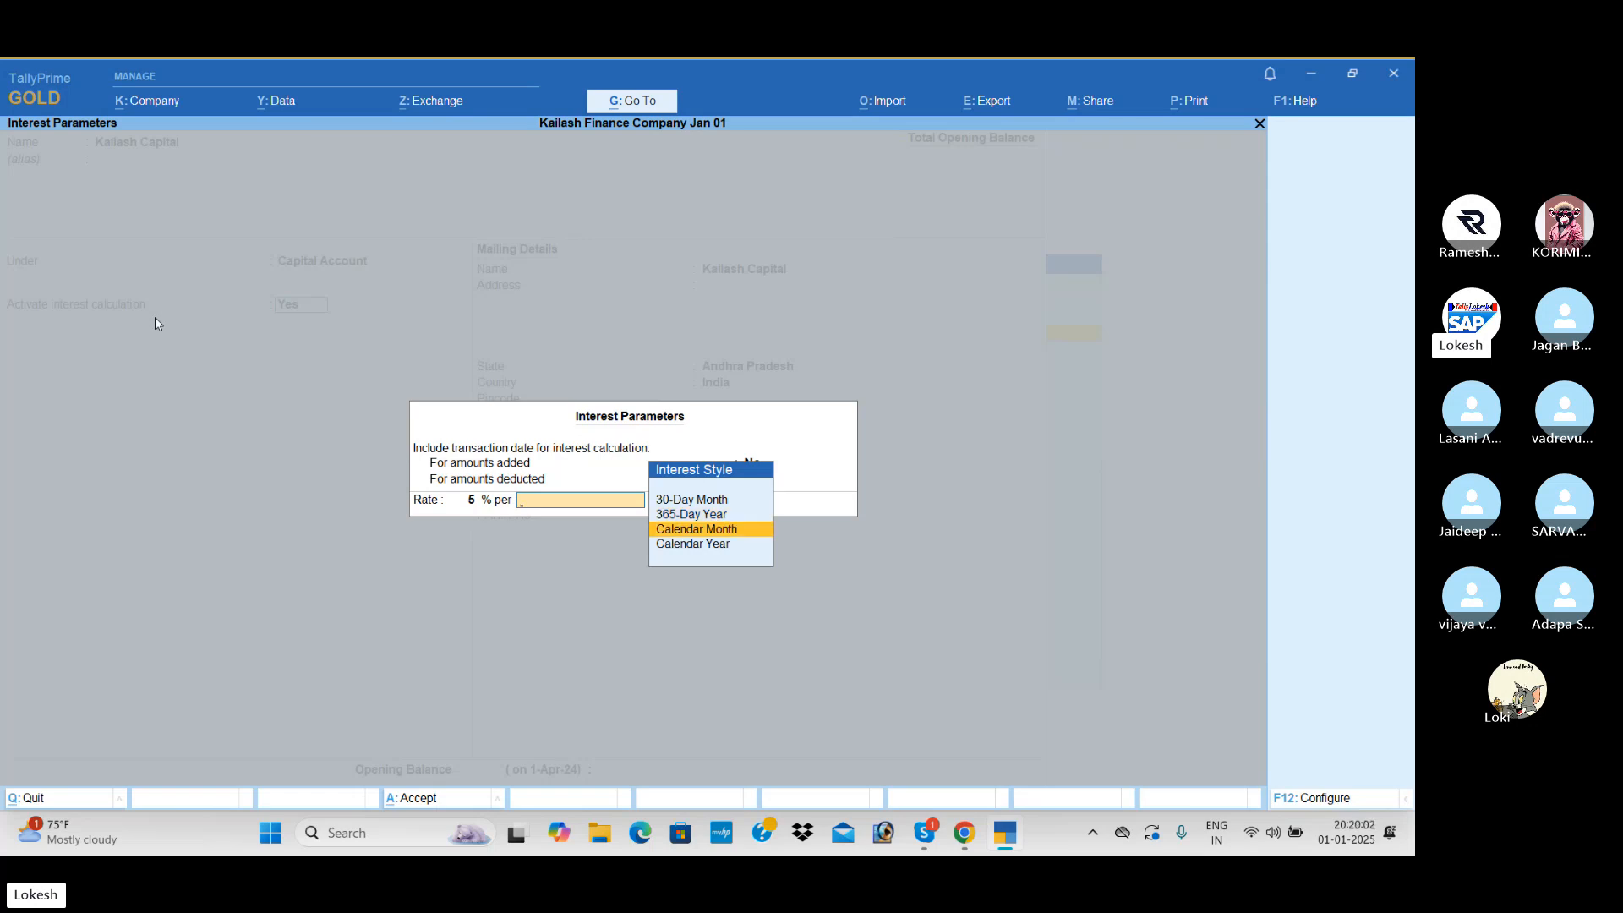
pyautogui.press('Down')
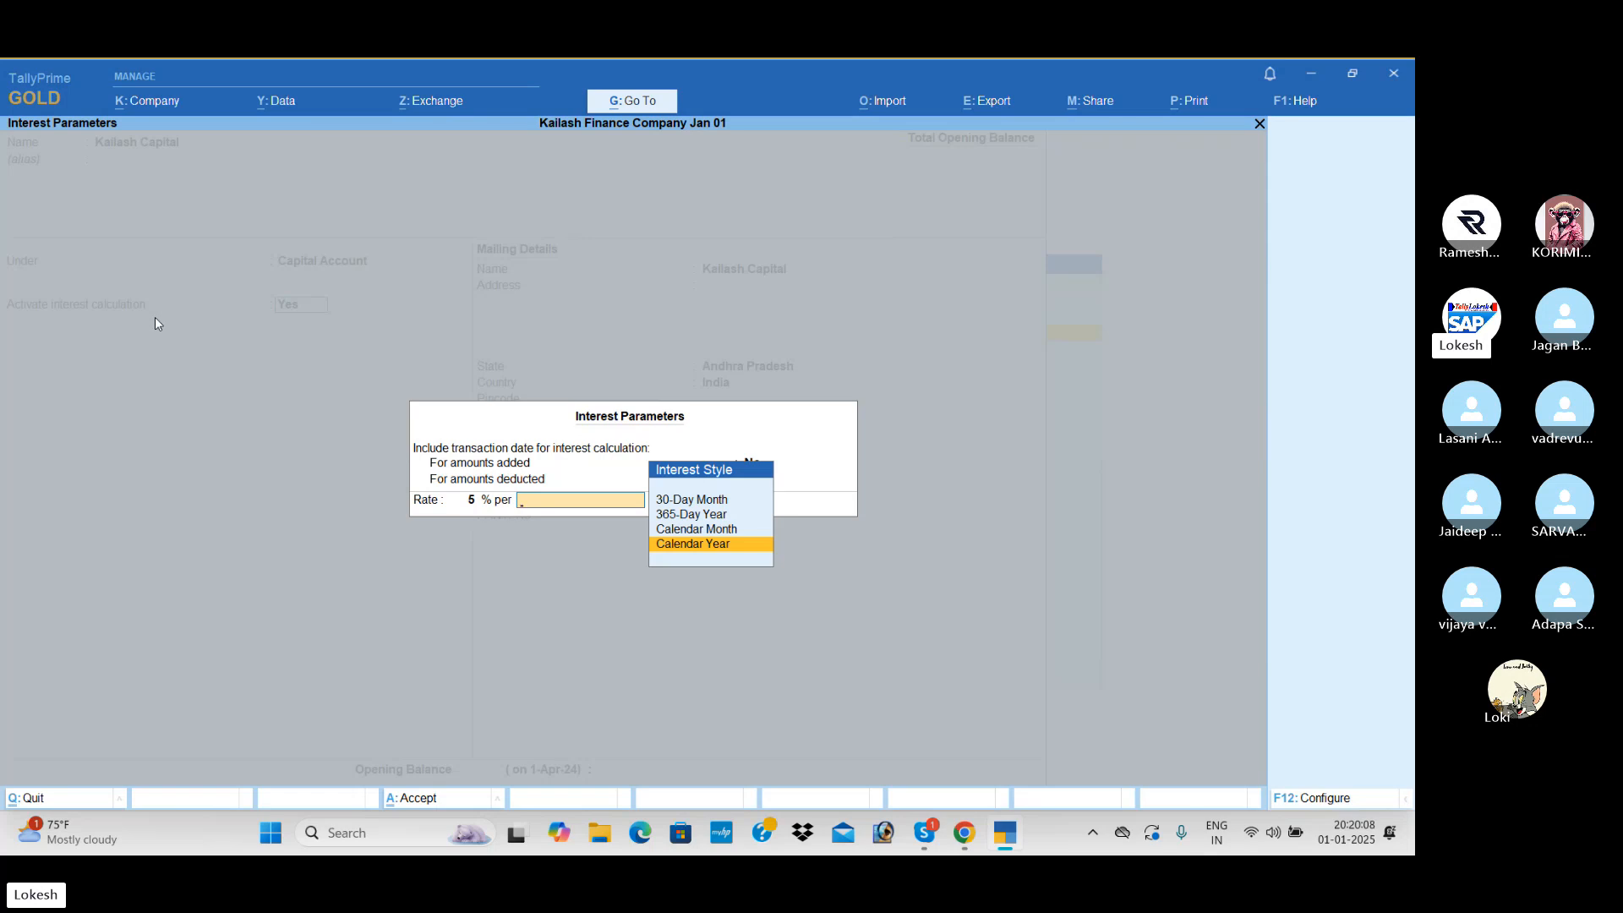
pyautogui.press('Up')
pyautogui.press('Up')
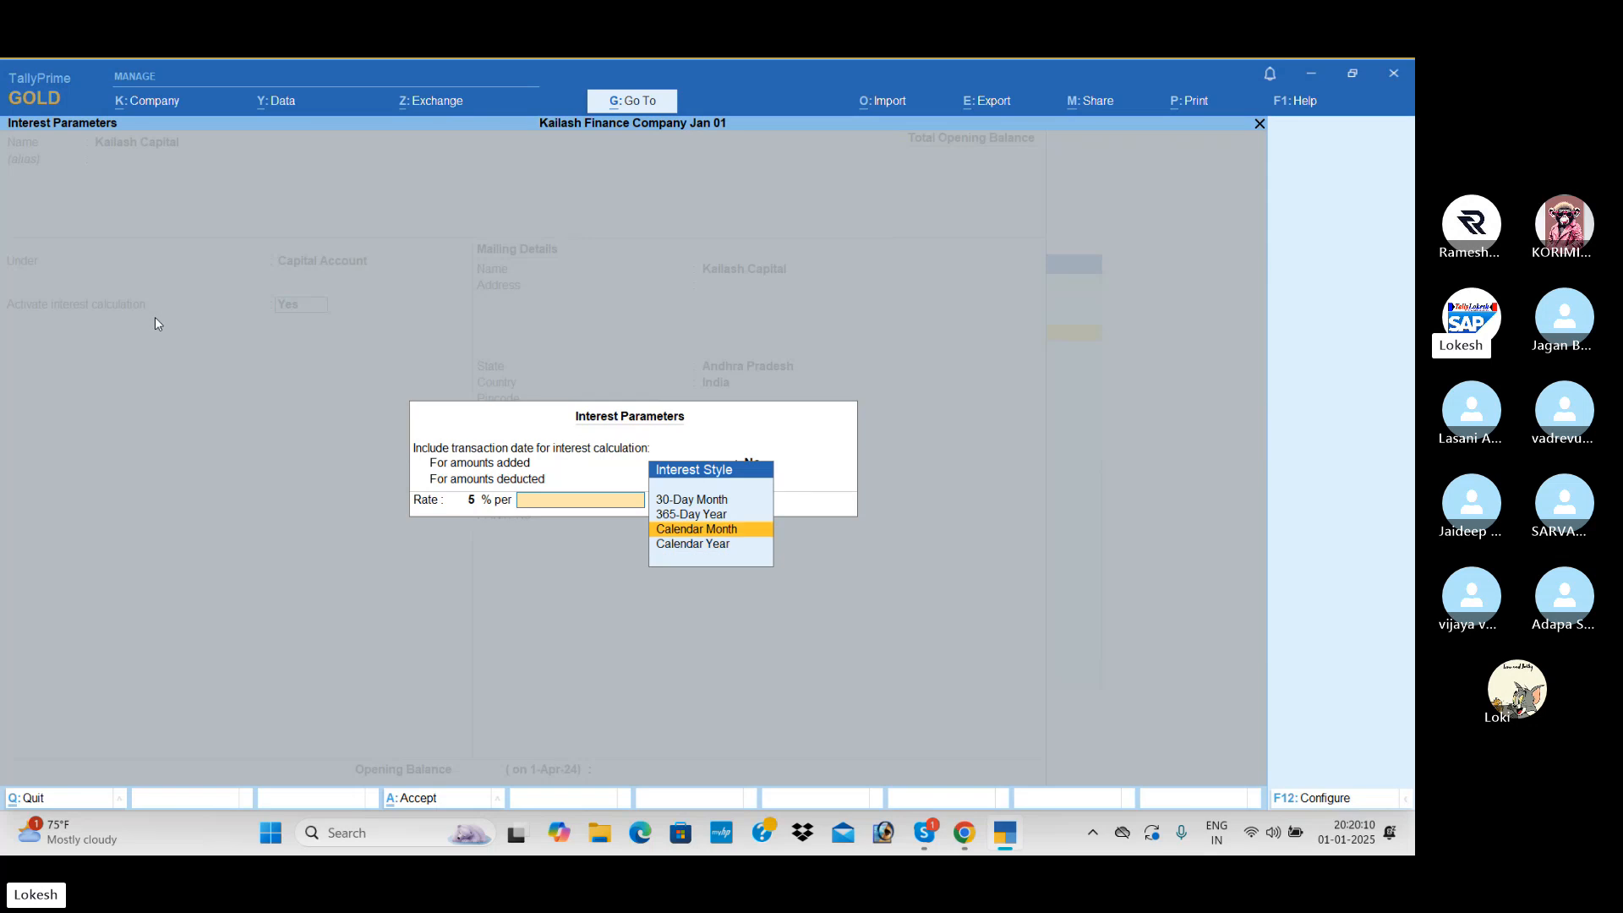
pyautogui.press('Return')
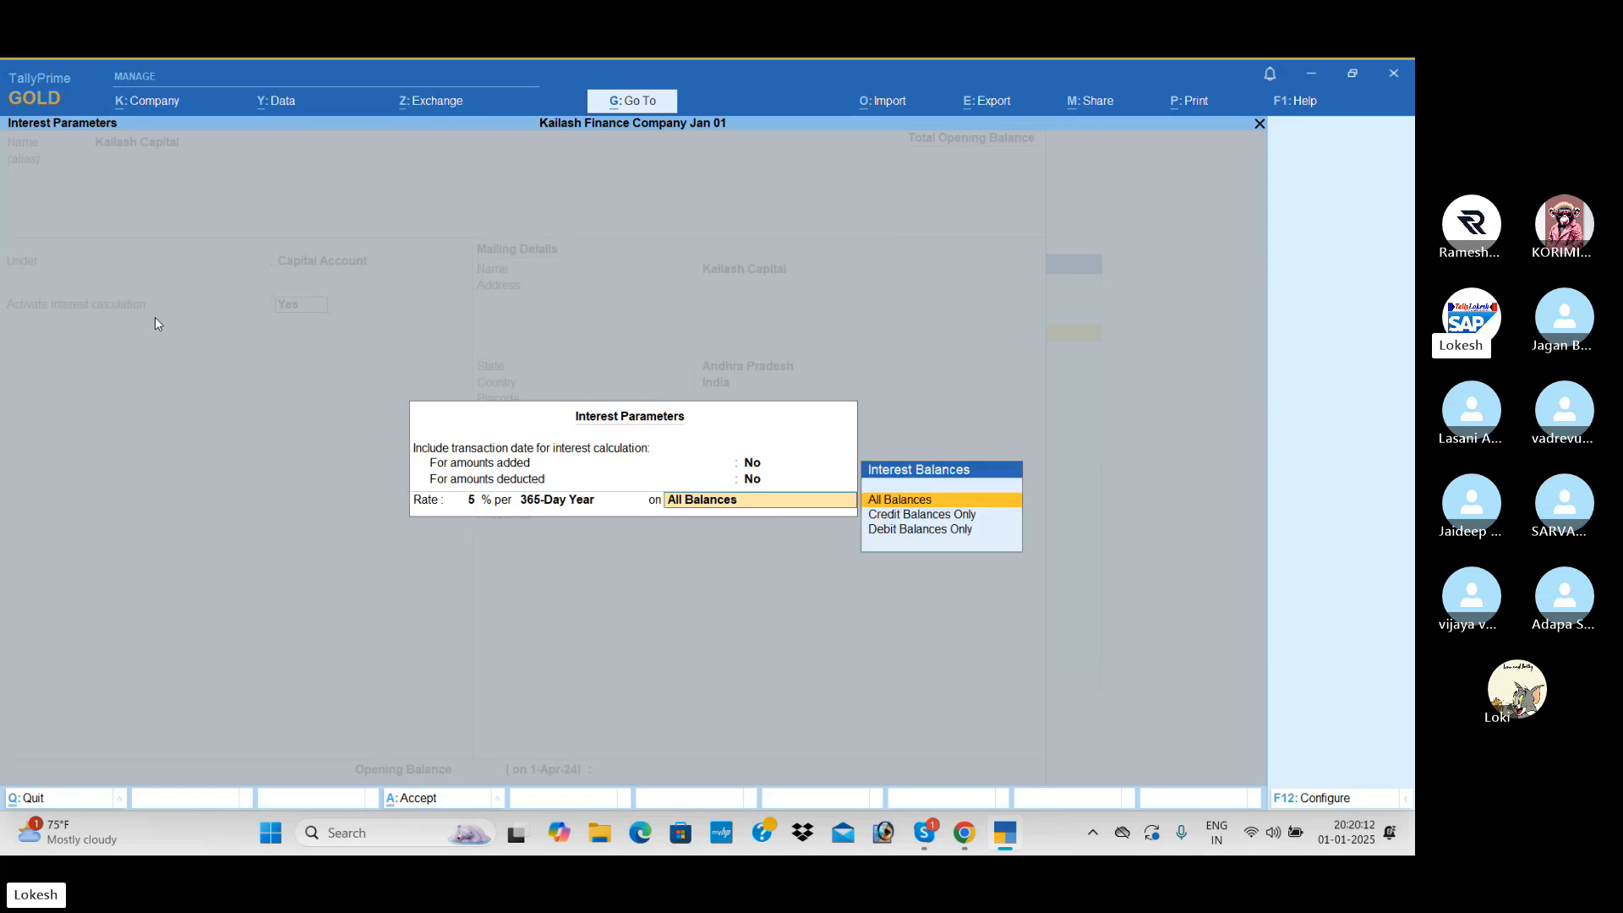
pyautogui.press('Return')
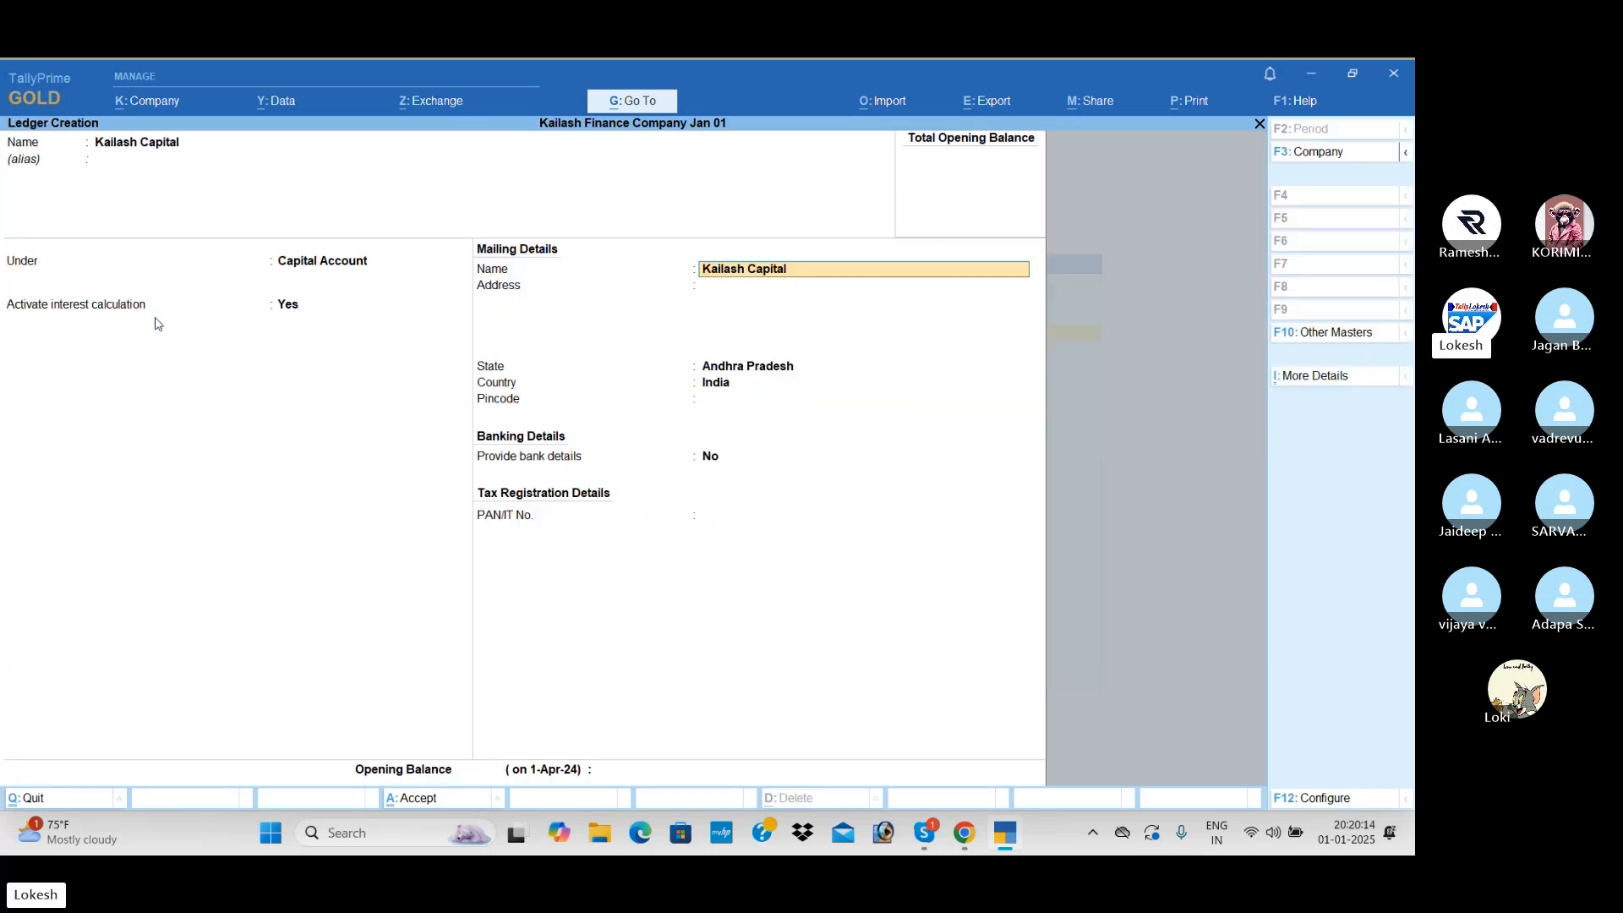
pyautogui.hotkey('ctrl', 'a')
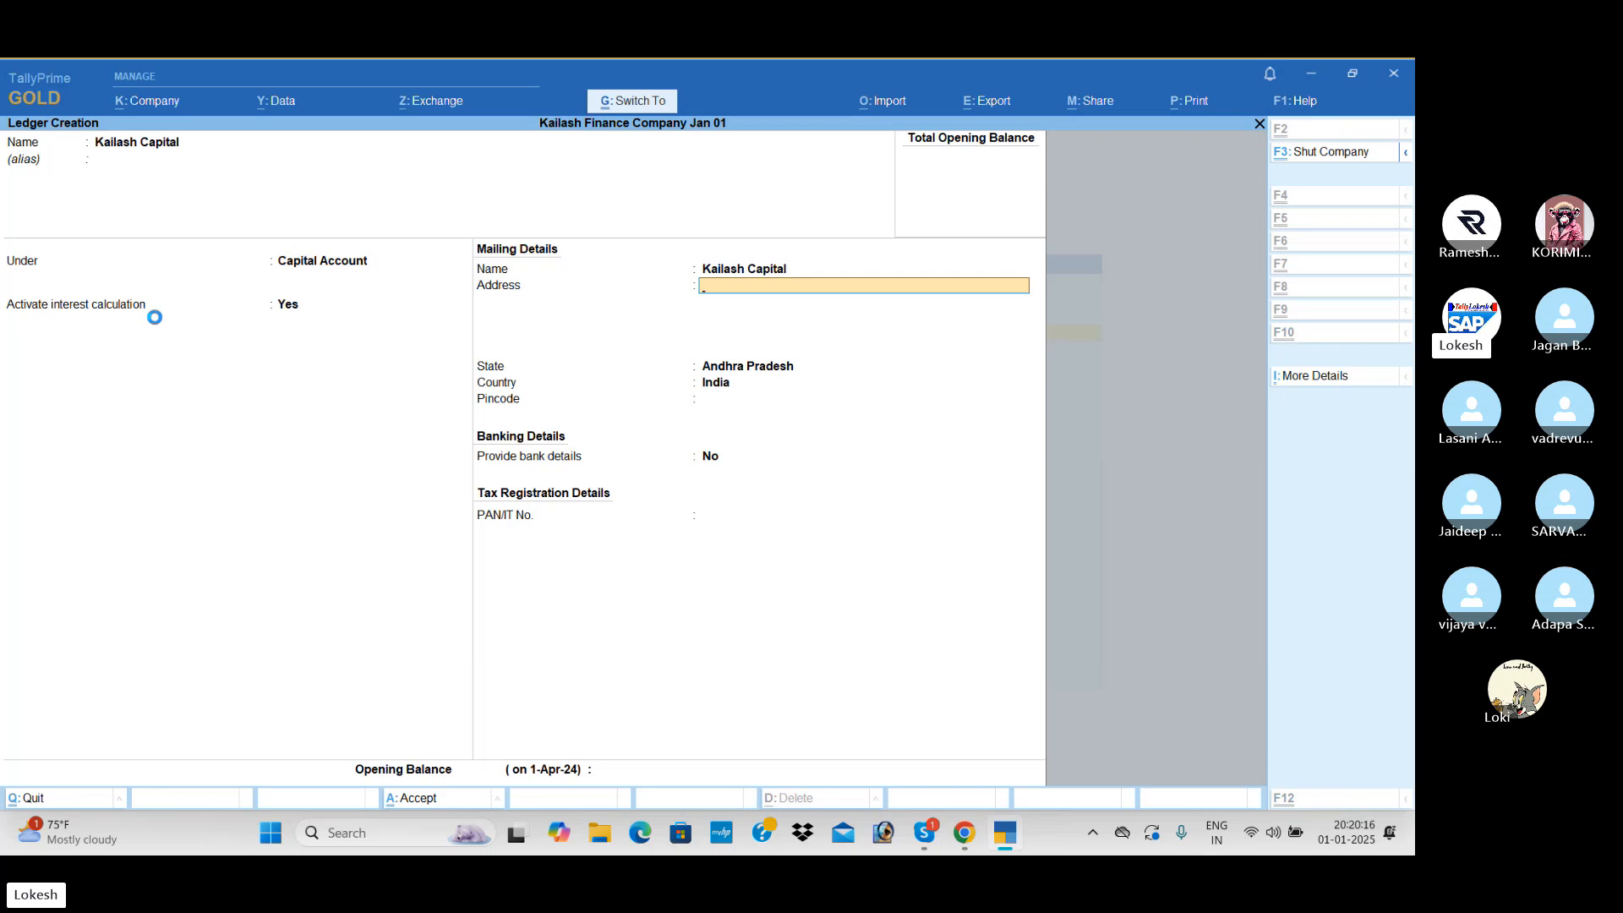
# - Start another ledger under Capital Account, named with the second owner's name followed by "Capital"
pyautogui.write('Di')
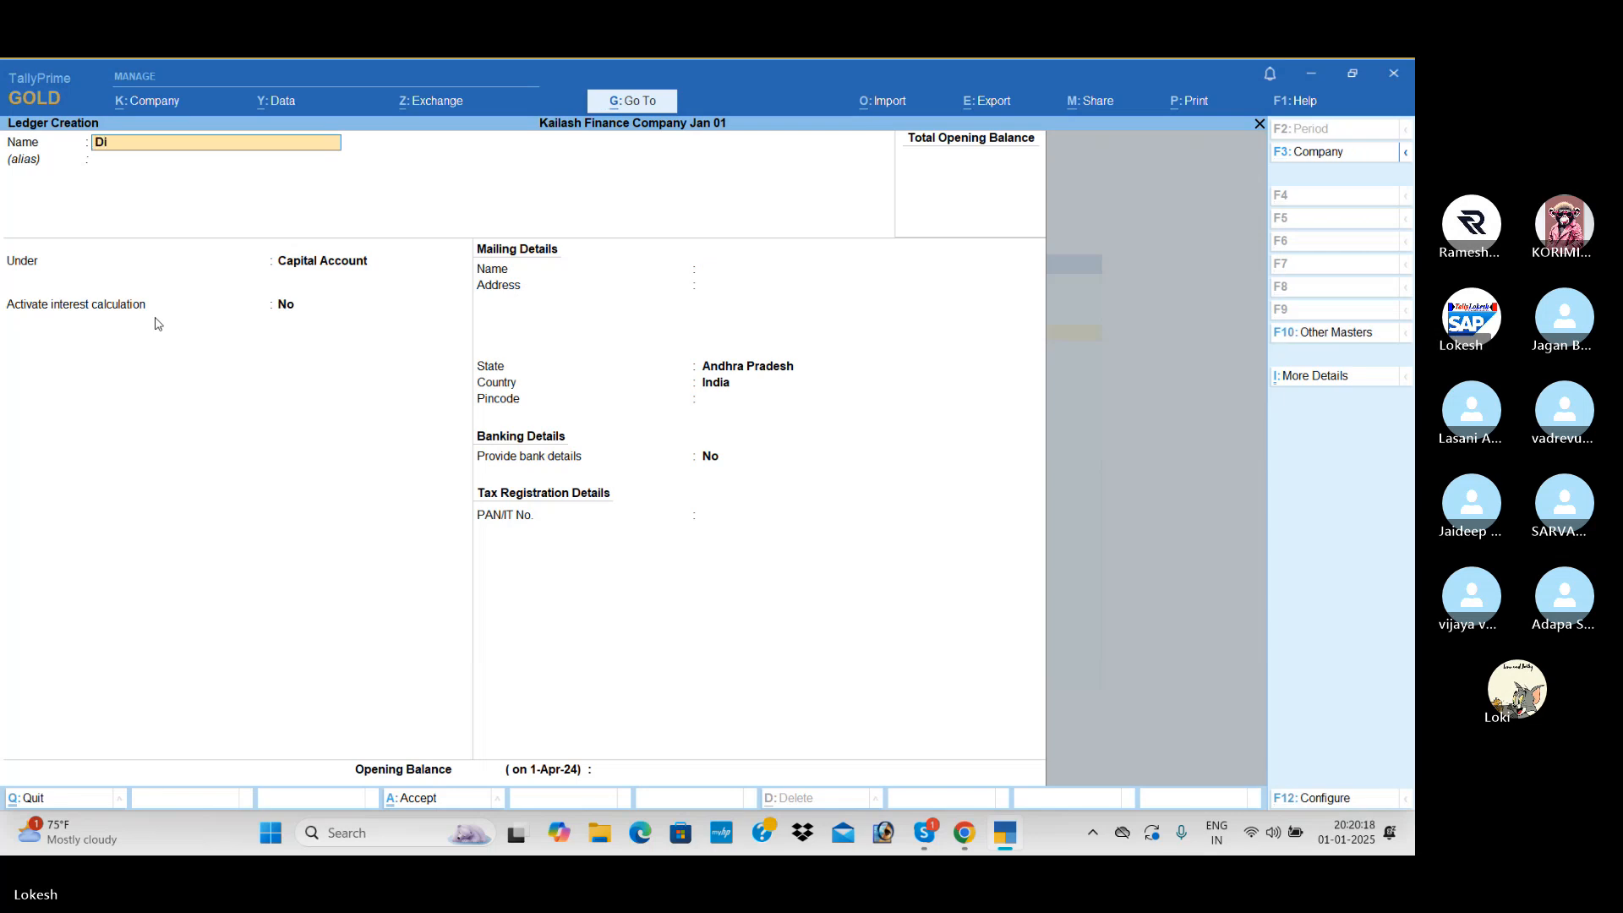
pyautogui.write('va c')
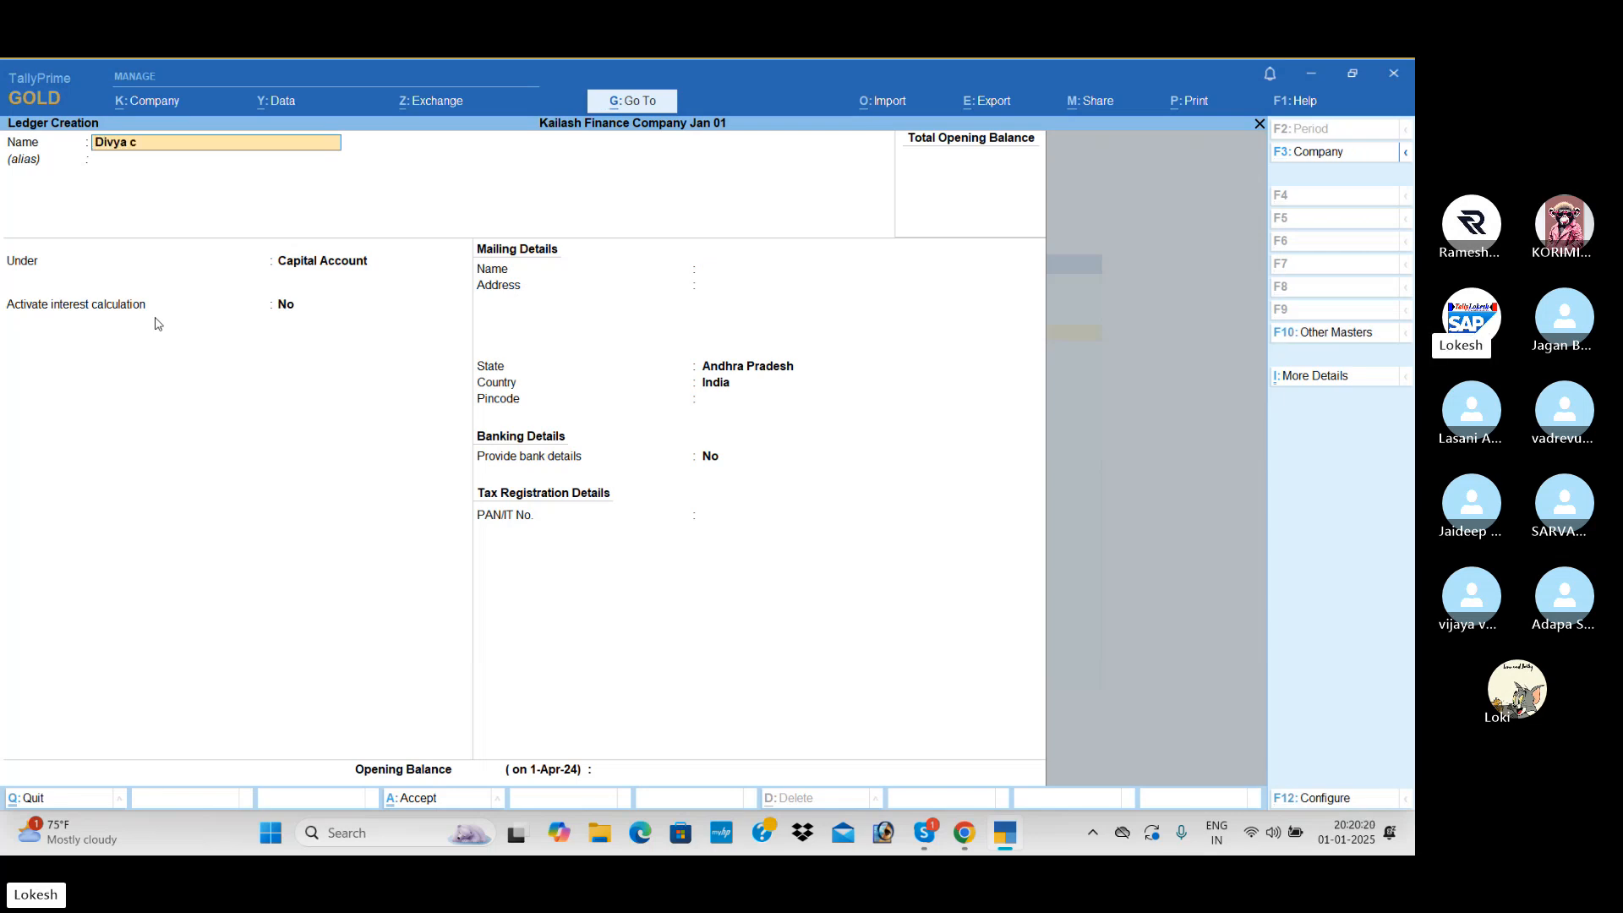
pyautogui.write('apital')
pyautogui.press('Return')
# - Activate interest calculation for the second capital ledger at 10% per 365-Day Year
pyautogui.press('Return')
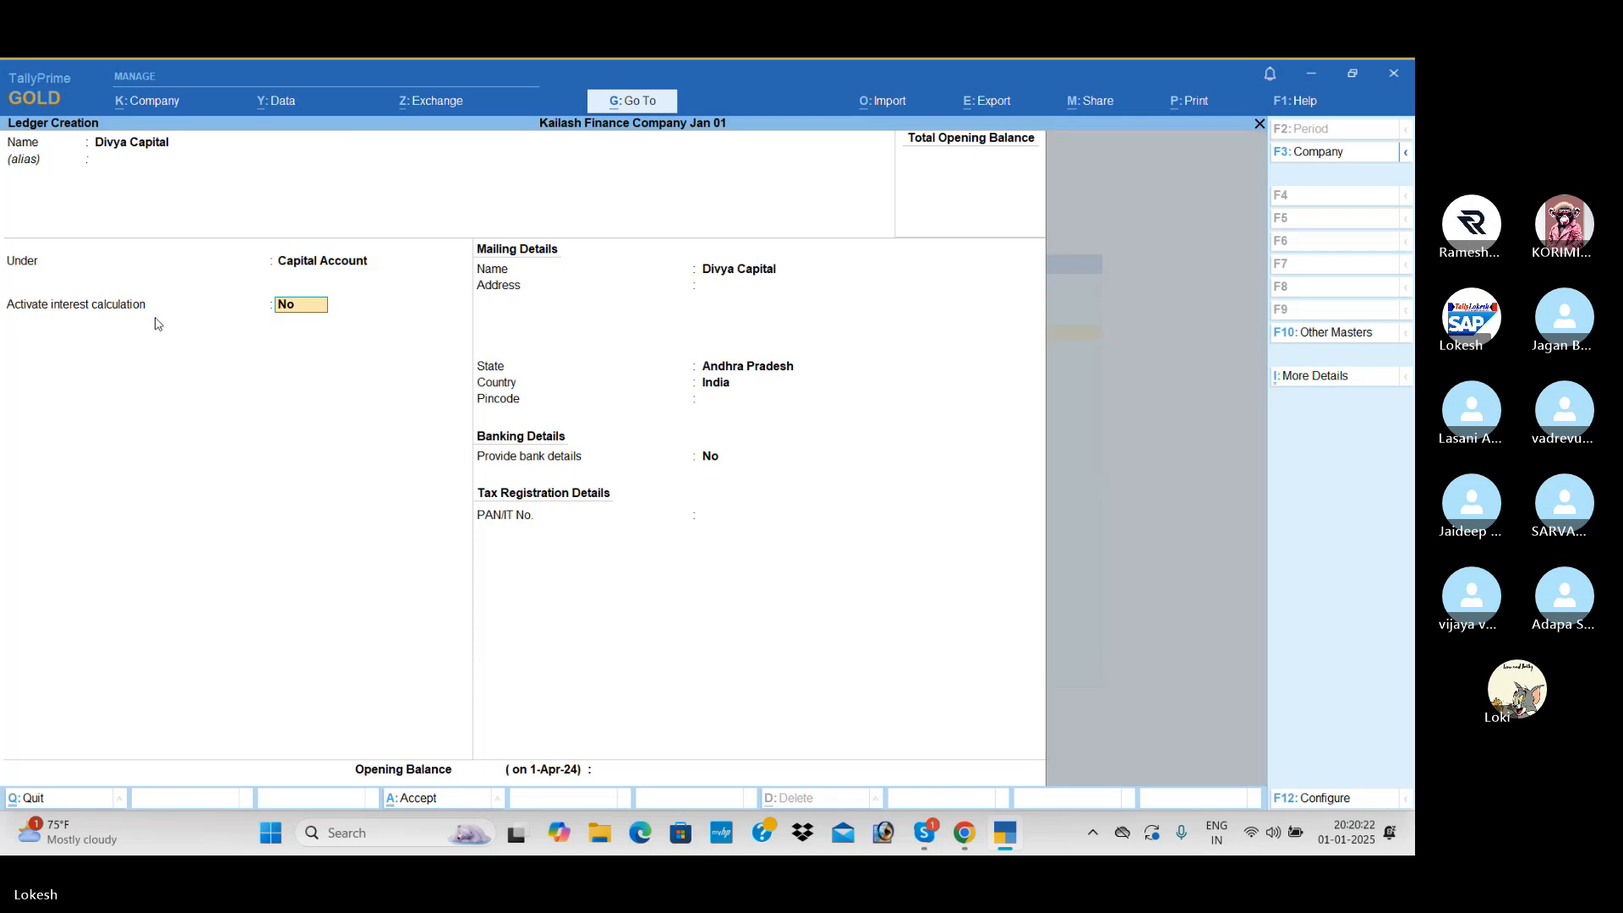
pyautogui.write('y')
pyautogui.press('Return')
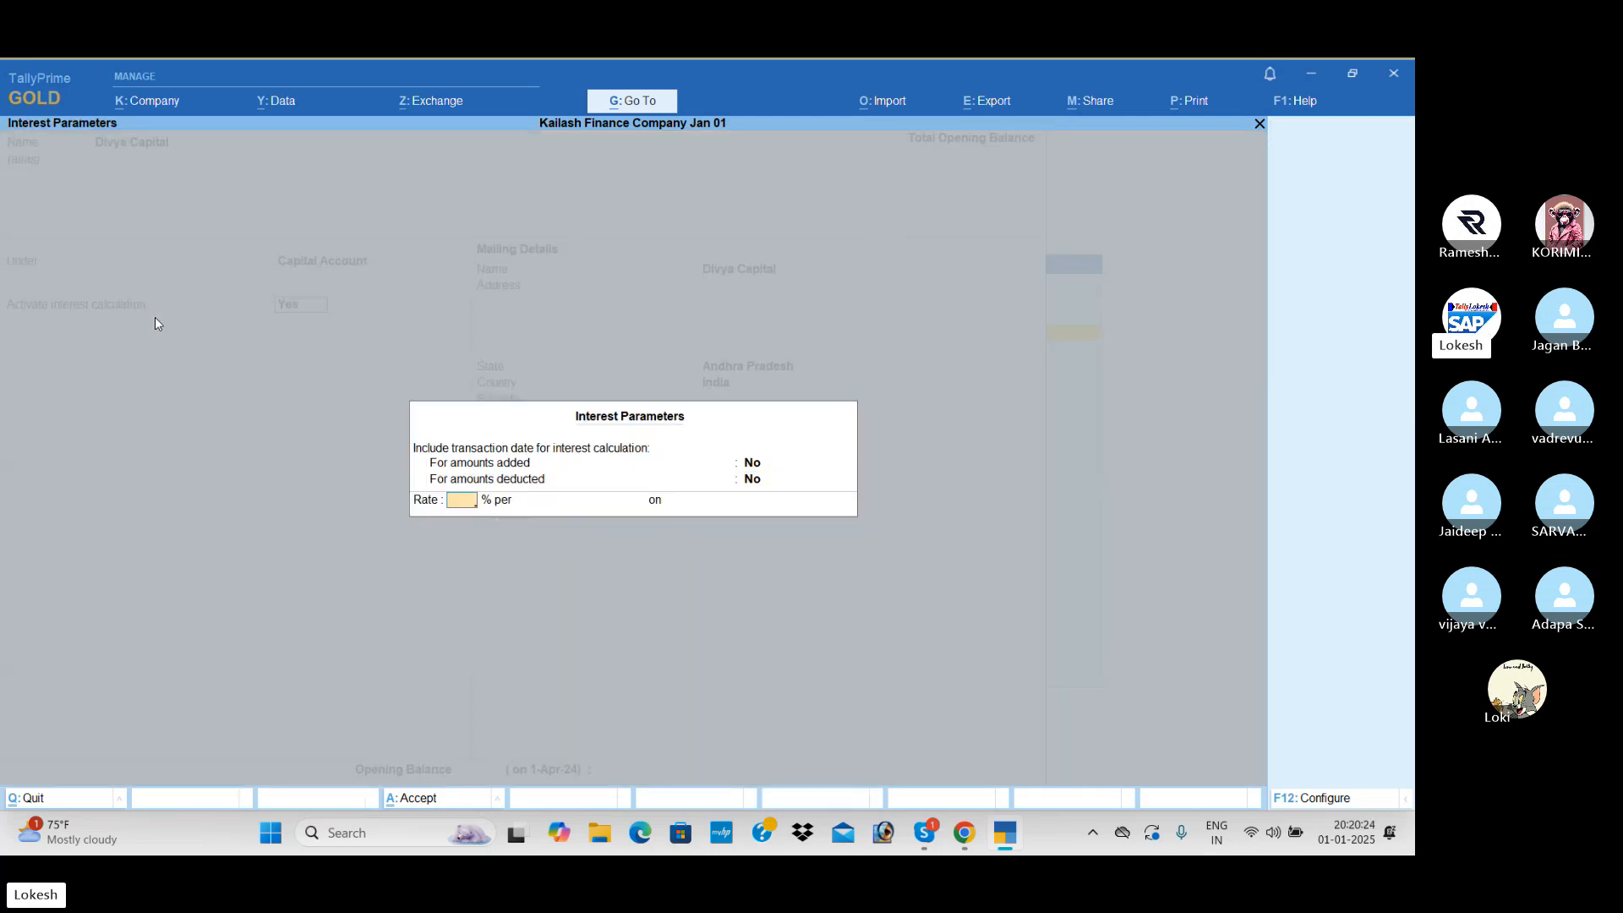
pyautogui.press('Return')
pyautogui.press('Down')
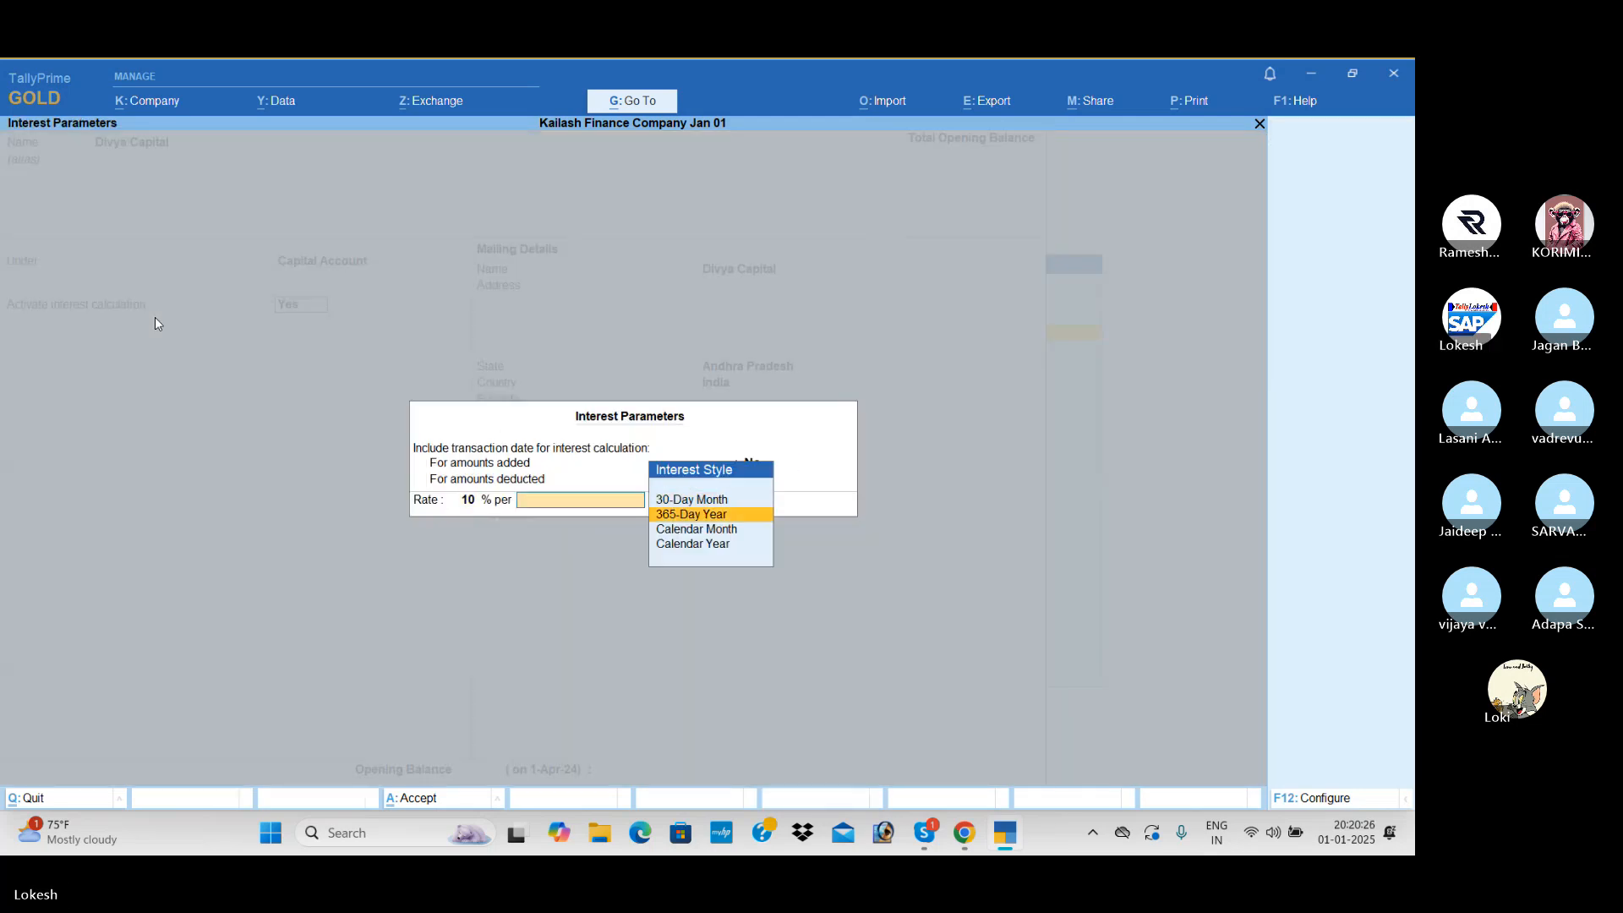
pyautogui.press('Return')
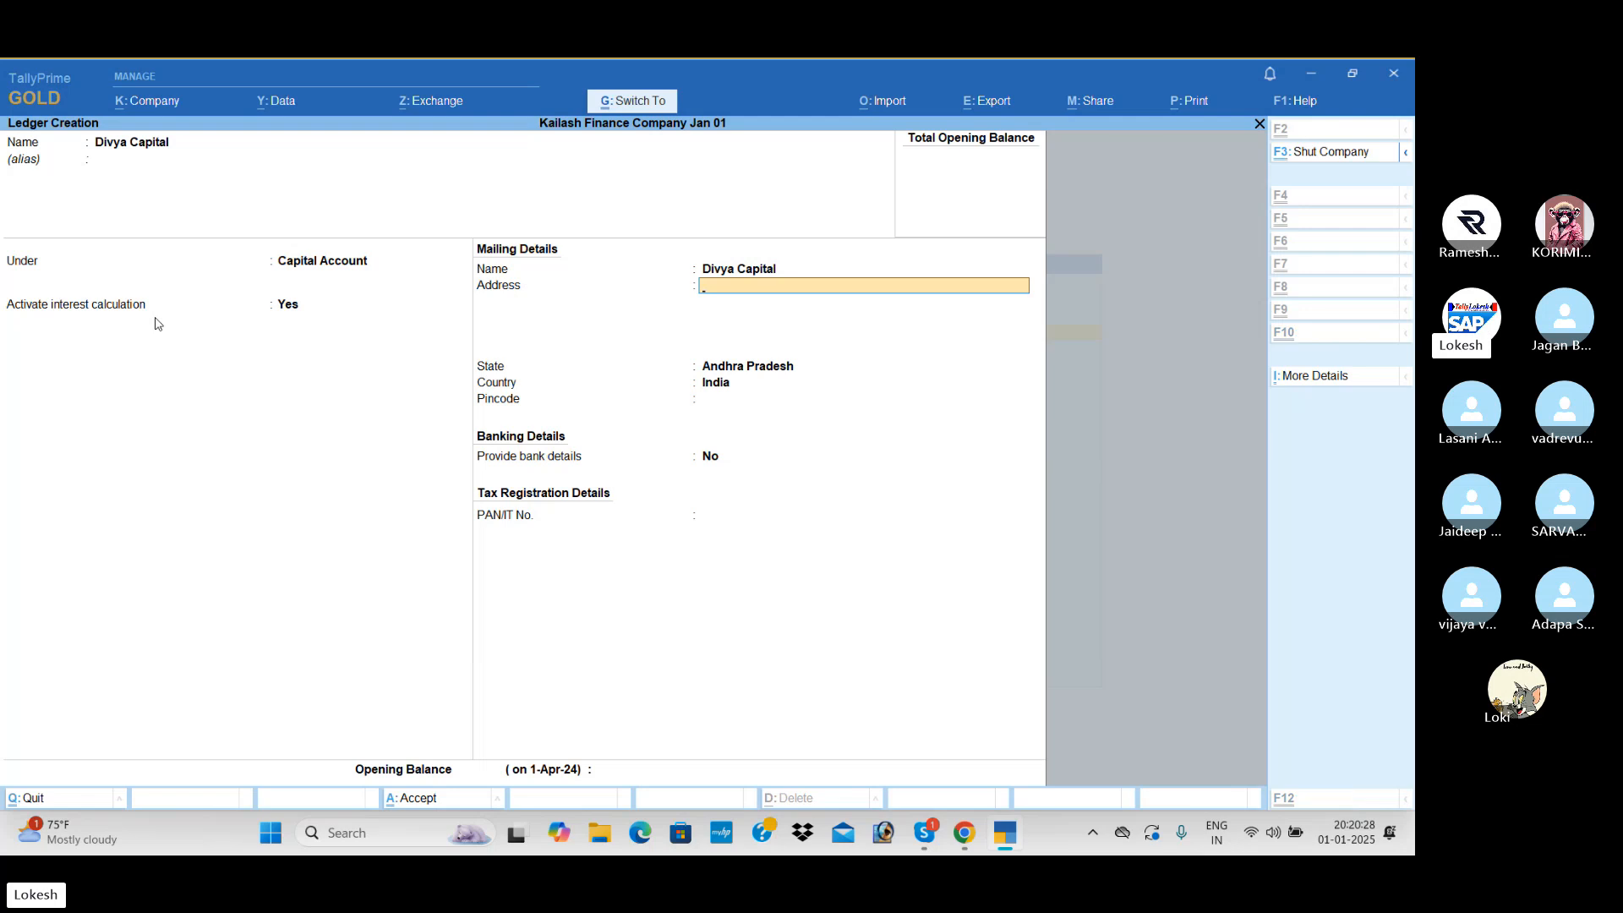
# - Save the second owner's capital ledger and create a Rent ledger under Indirect Expenses
pyautogui.hotkey('ctrl', 'a')
pyautogui.write('Rent')
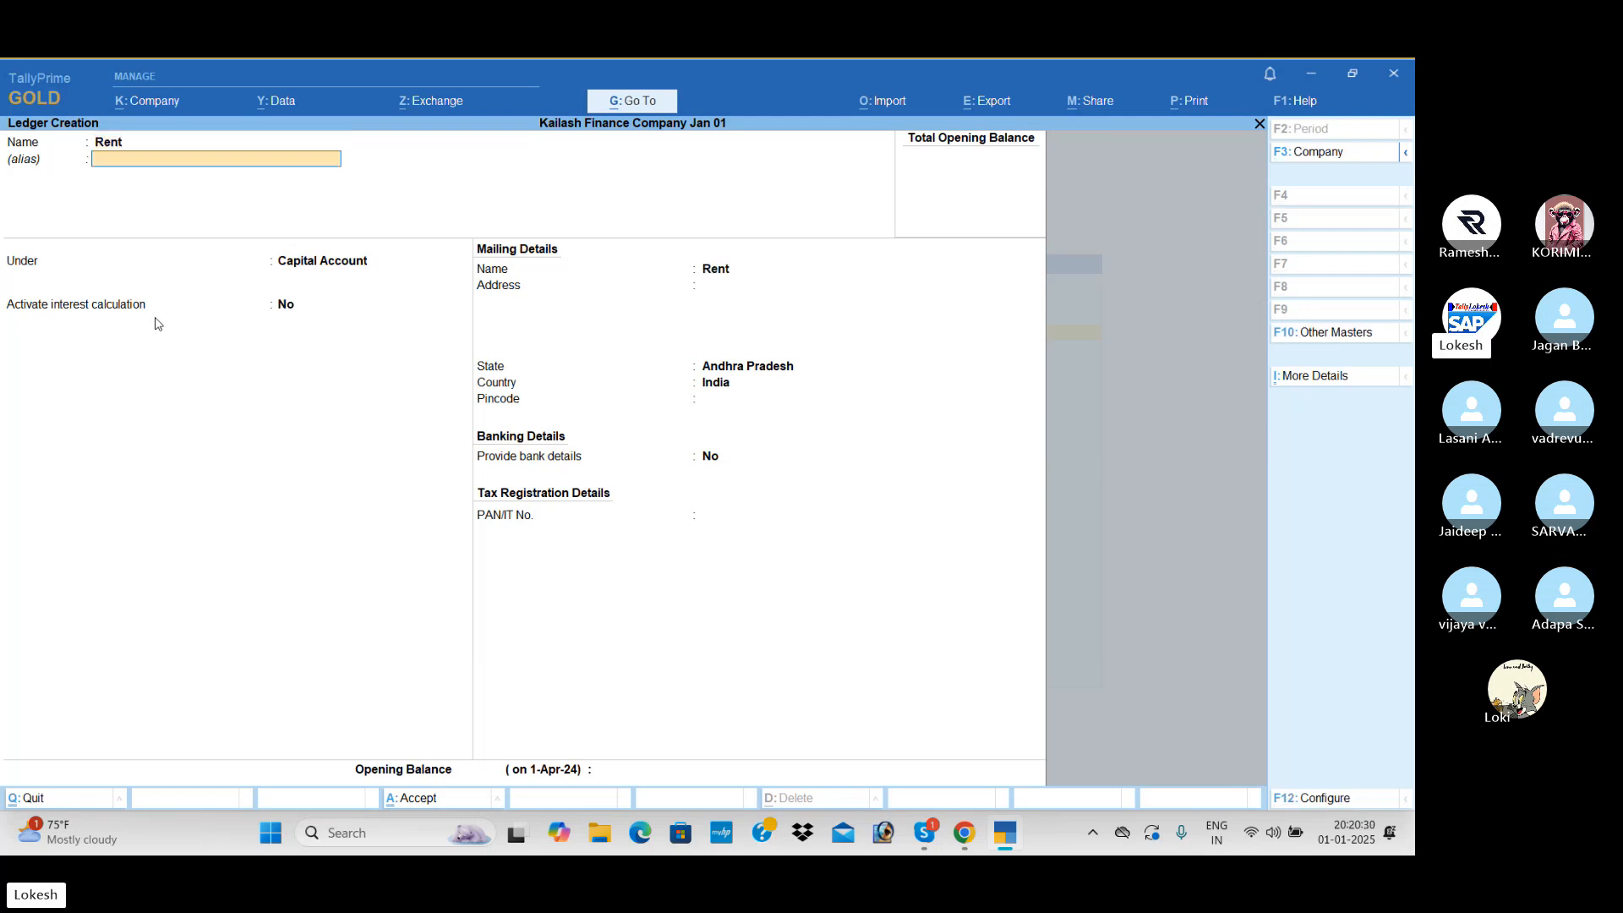
pyautogui.press('Return')
pyautogui.write('Ind')
pyautogui.press('Return')
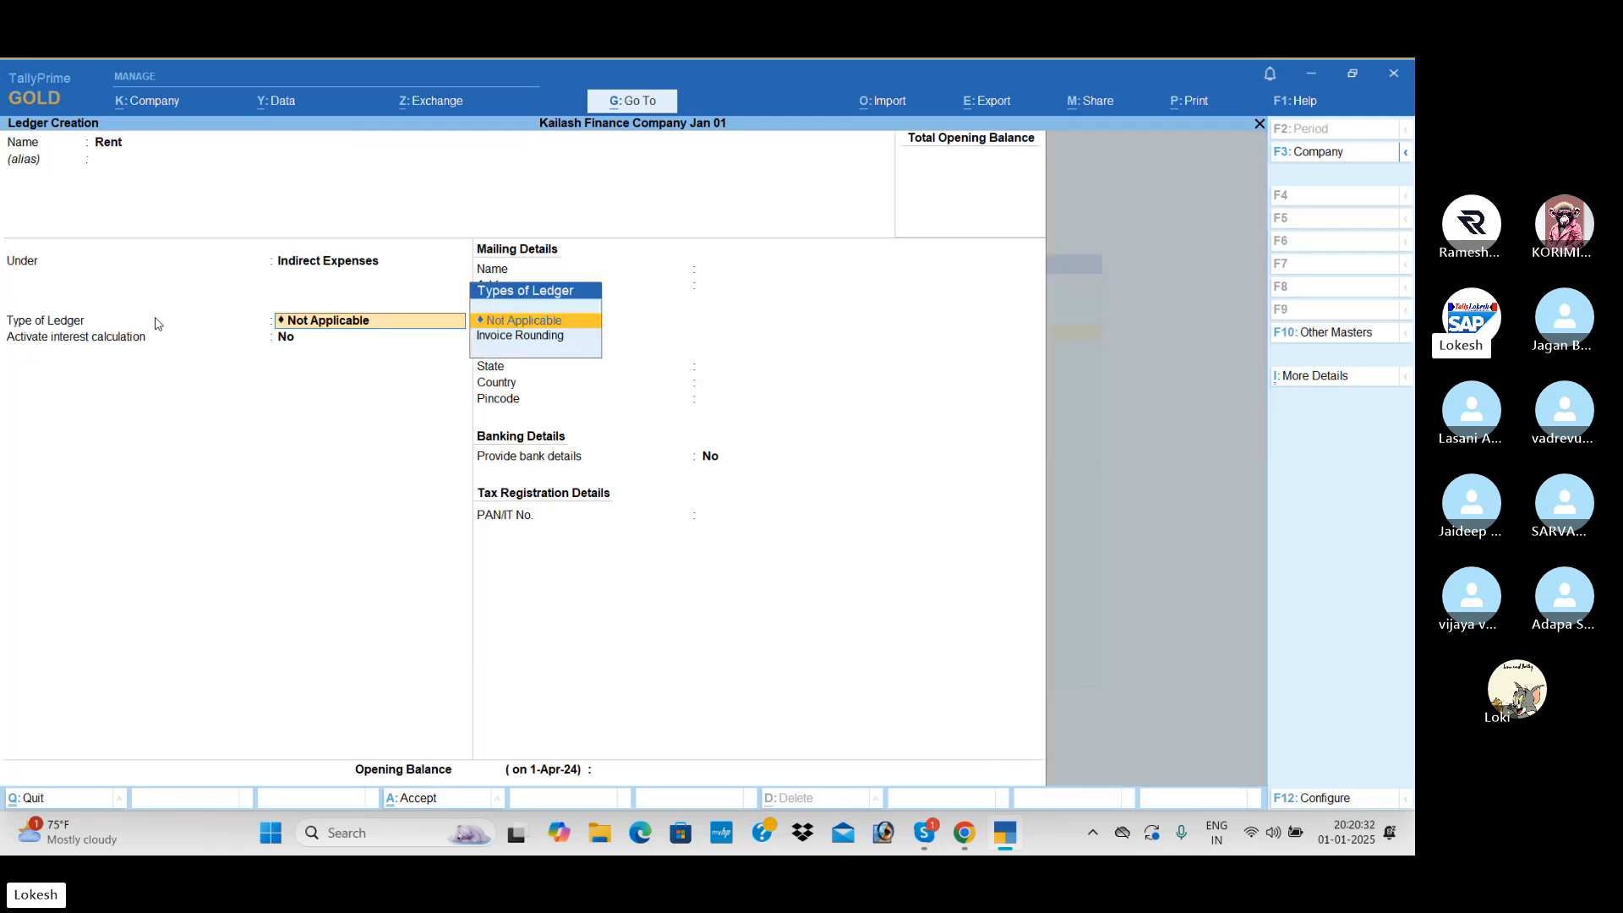
pyautogui.press('Return')
pyautogui.press('Return')
pyautogui.press('Return')
pyautogui.press('Return')
pyautogui.press('Return')
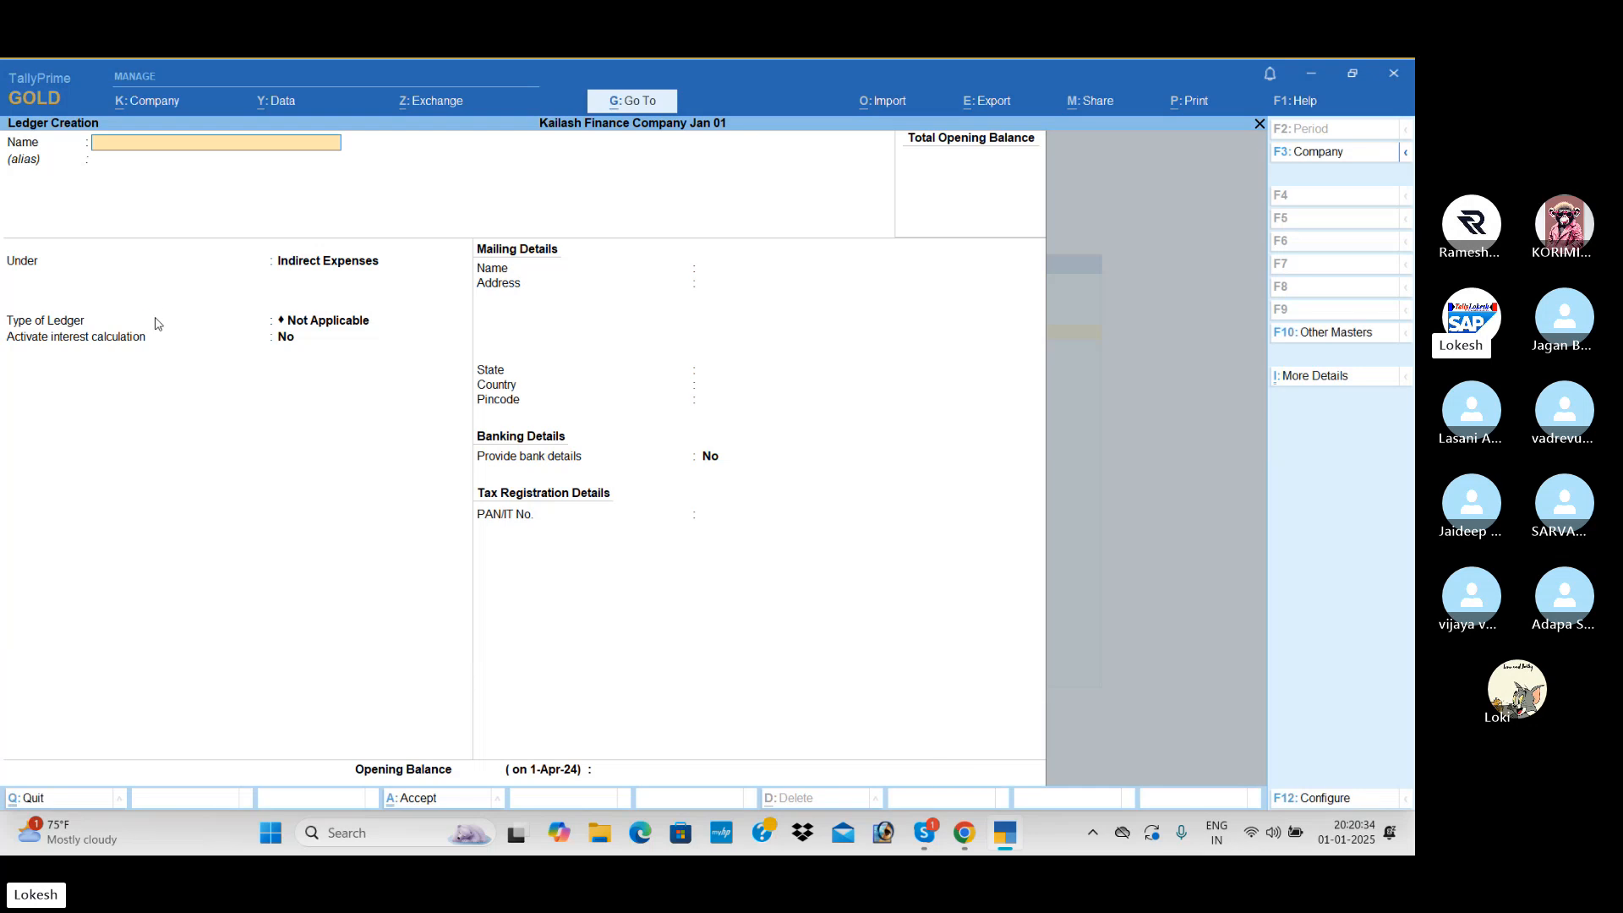
# - Create the Electricity Bill and Tele Bill ledgers under Indirect Expenses
pyautogui.write('Electri')
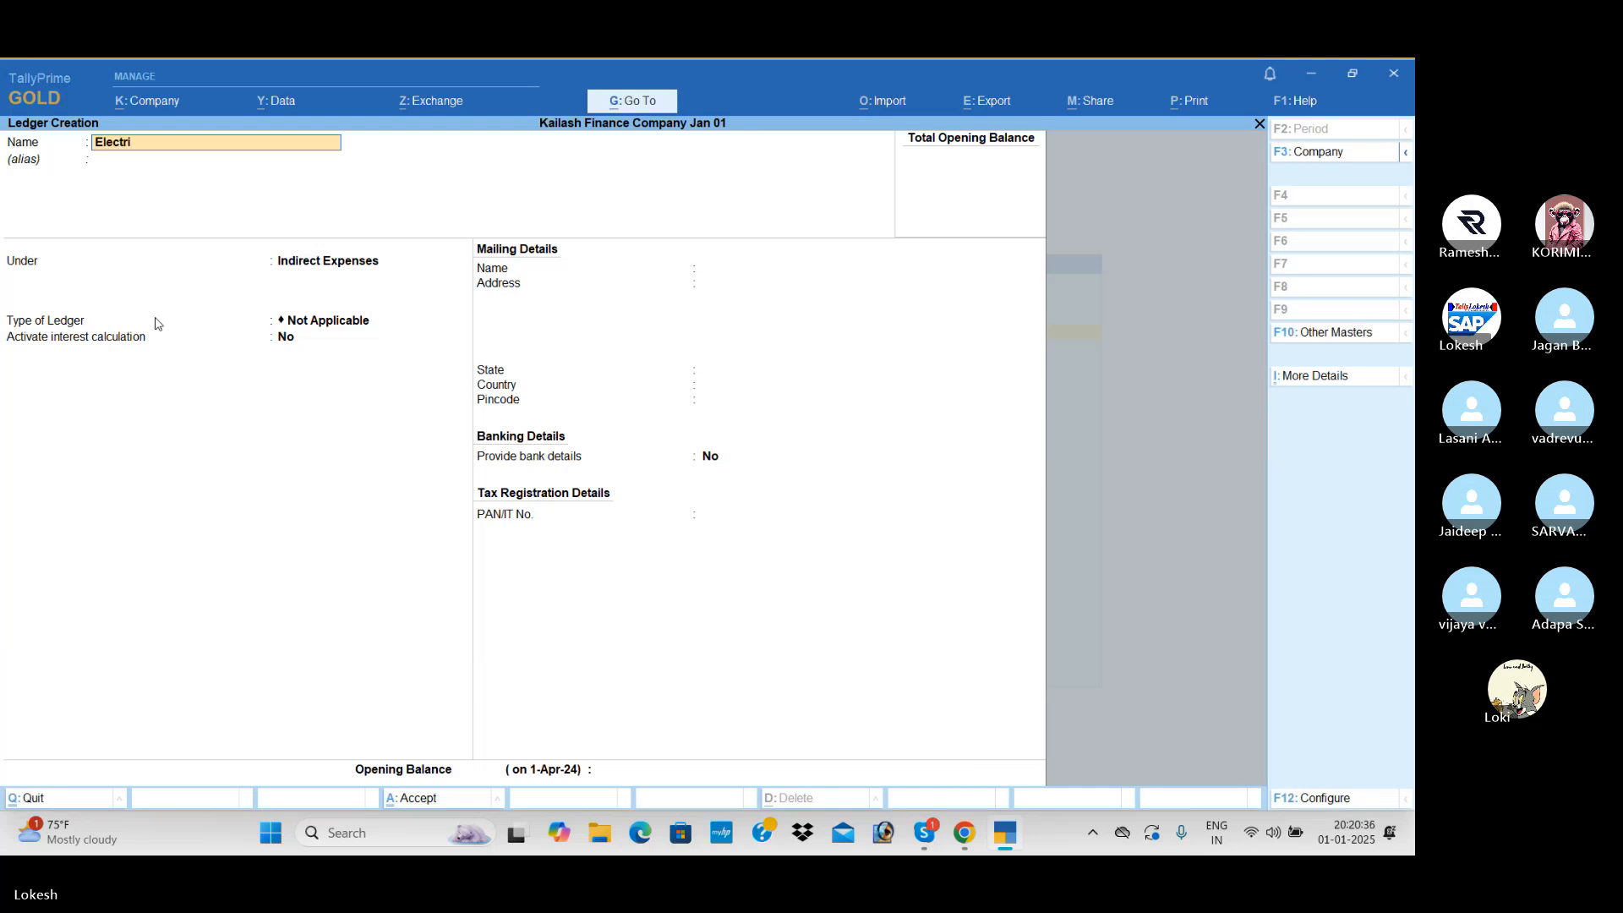
pyautogui.write('city Bil')
pyautogui.press('Return')
pyautogui.hotkey('ctrl', 'a')
pyautogui.press('Return')
# - Create a Commission Received ledger under Indirect Incomes and leave ledger creation
pyautogui.press('Return')
pyautogui.hotkey('ctrl', 'a')
pyautogui.write('Commission Received')
pyautogui.press('Return')
pyautogui.press('Return')
pyautogui.write('Ind')
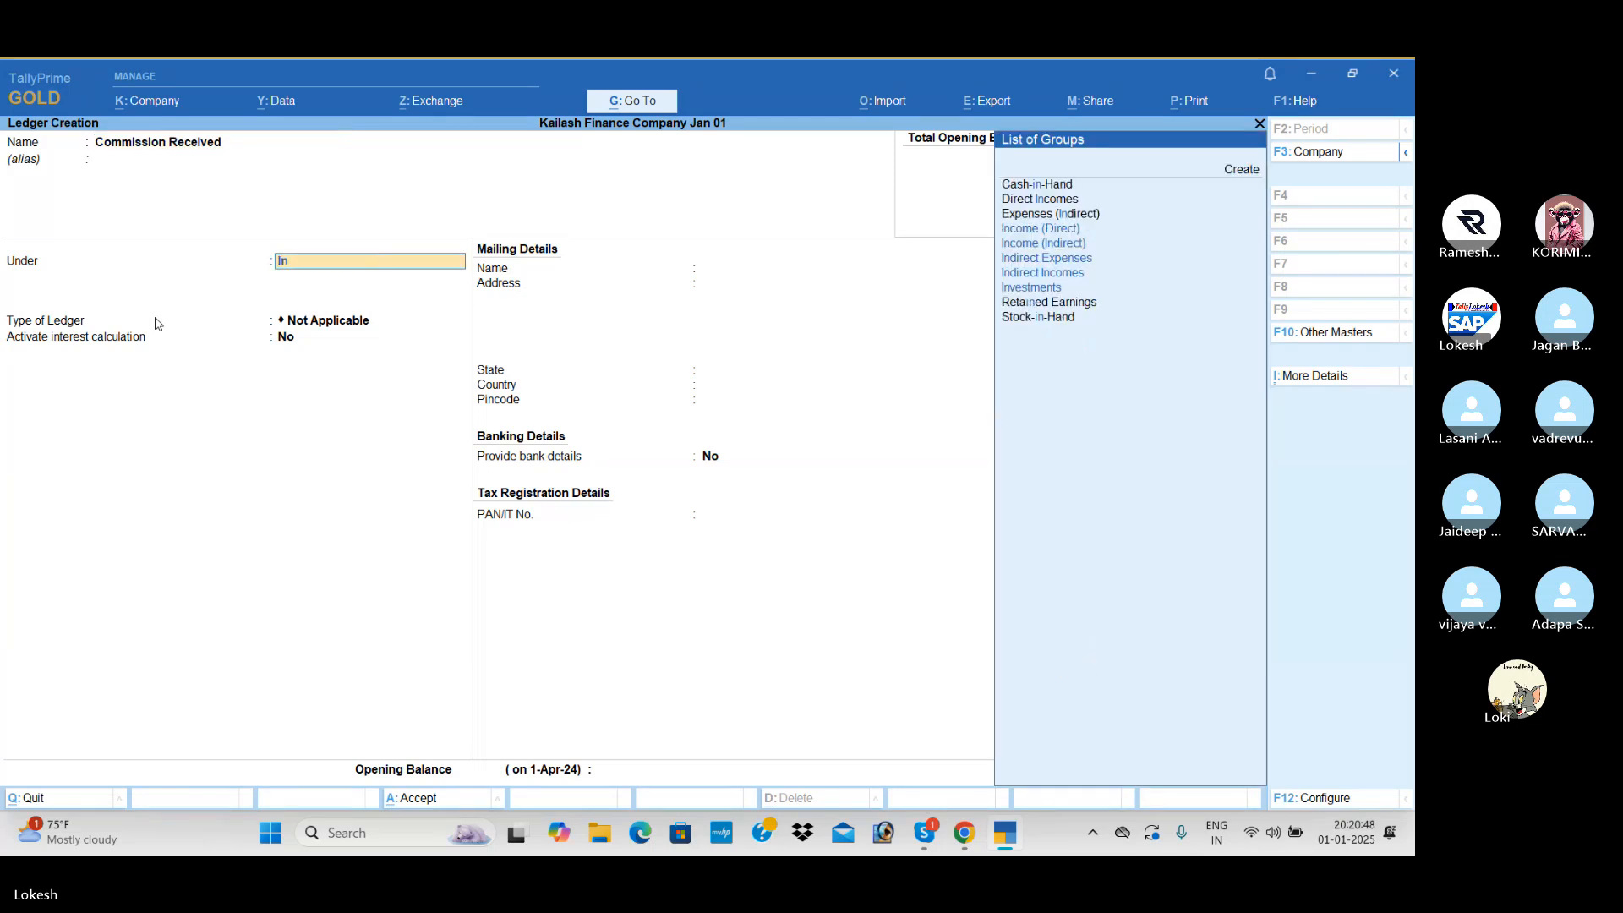
pyautogui.press('Down')
pyautogui.press('Down')
pyautogui.press('Down')
pyautogui.press('Return')
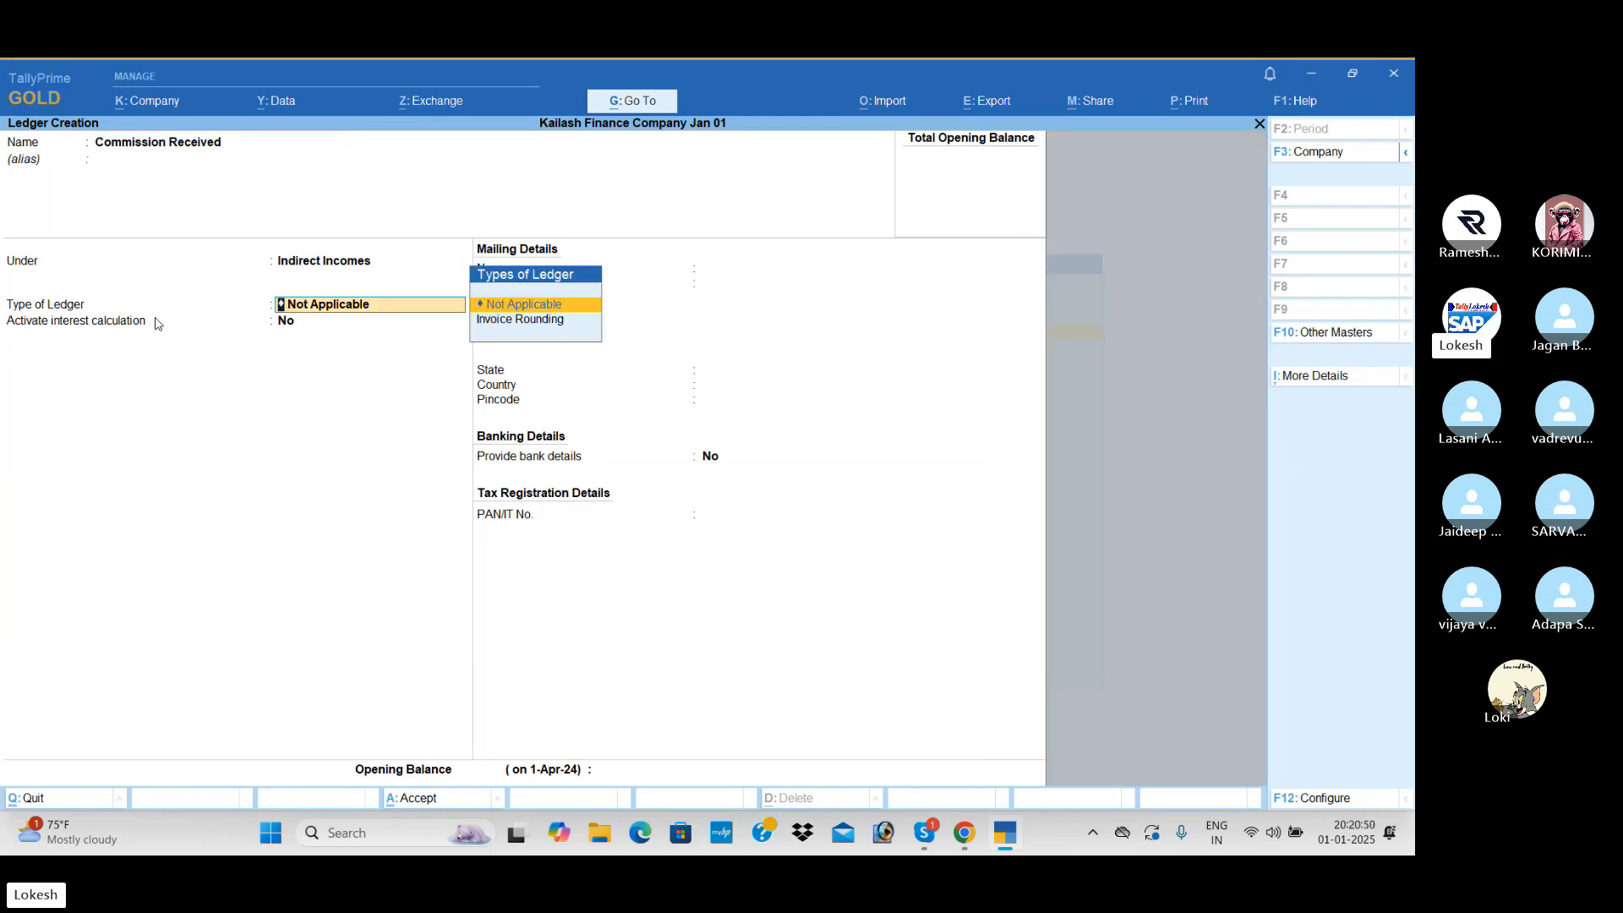
pyautogui.press('Return')
pyautogui.hotkey('ctrl', 'a')
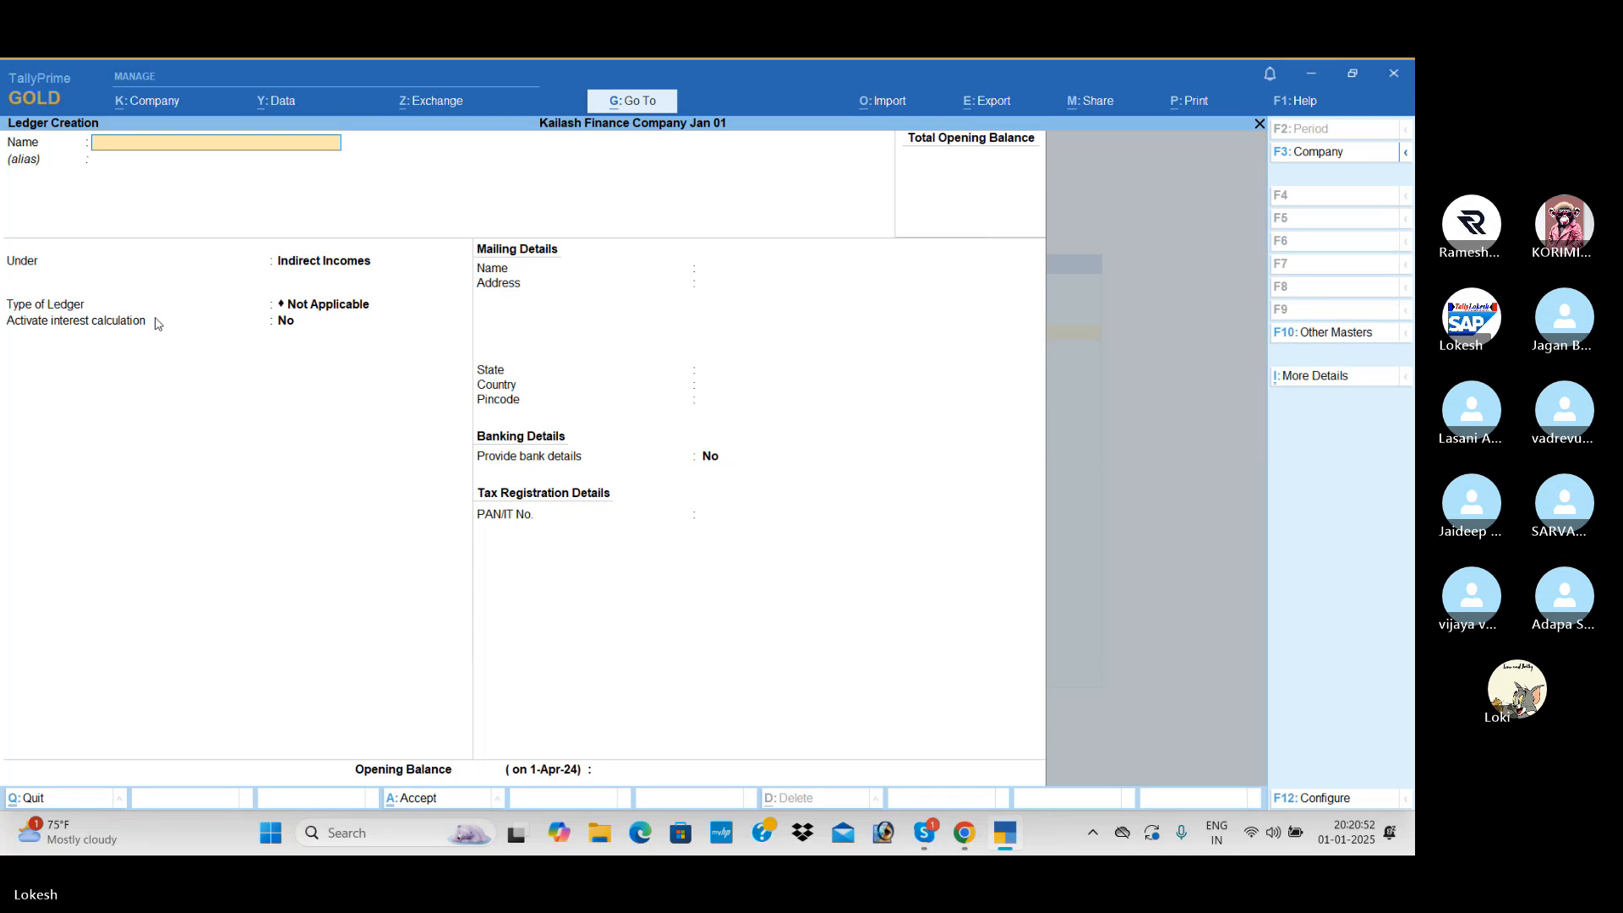
pyautogui.press('Escape')
# - Start a receipt voucher dated 1-Apr-24
pyautogui.press('Return')
pyautogui.press('Escape')
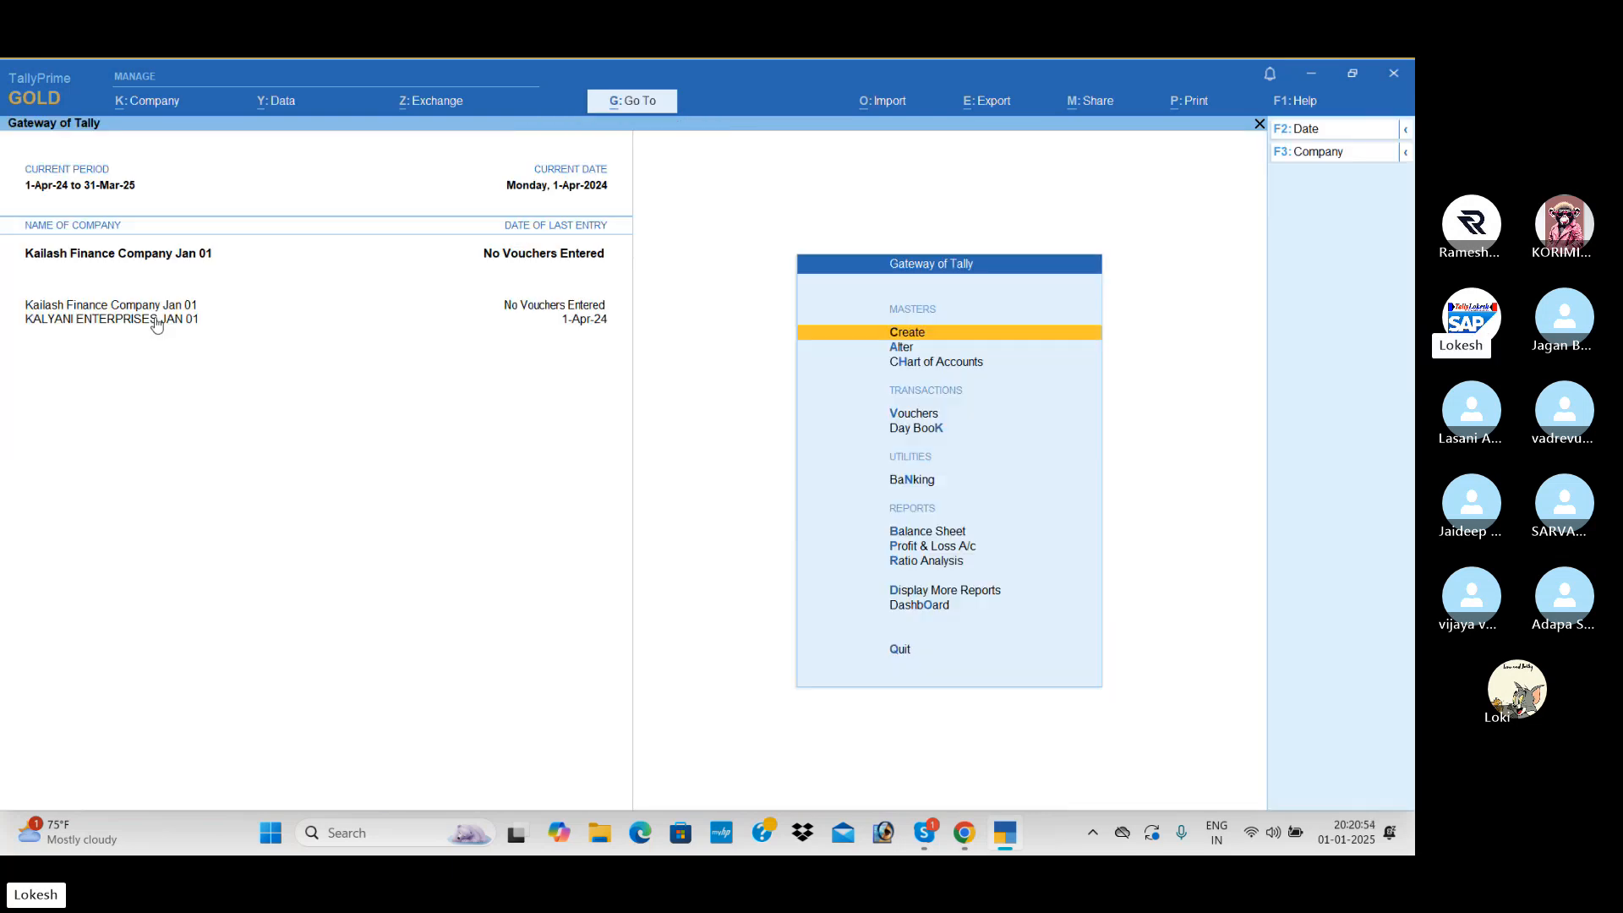
pyautogui.press('Down')
pyautogui.press('Down')
pyautogui.press('Down')
pyautogui.press('Return')
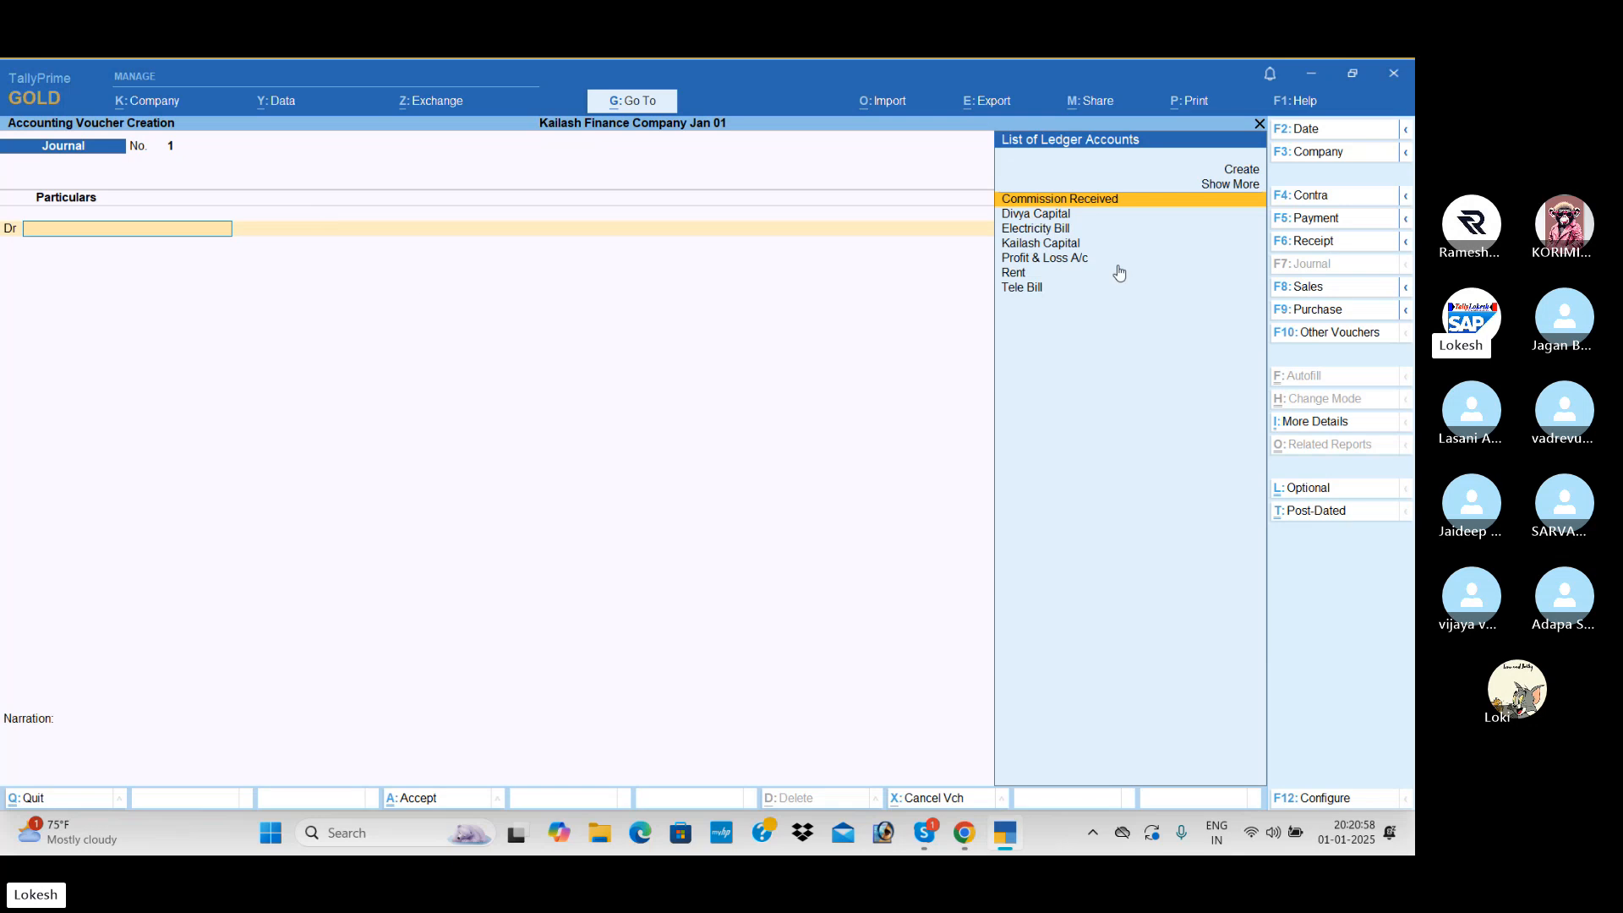
pyautogui.click(1357, 241)
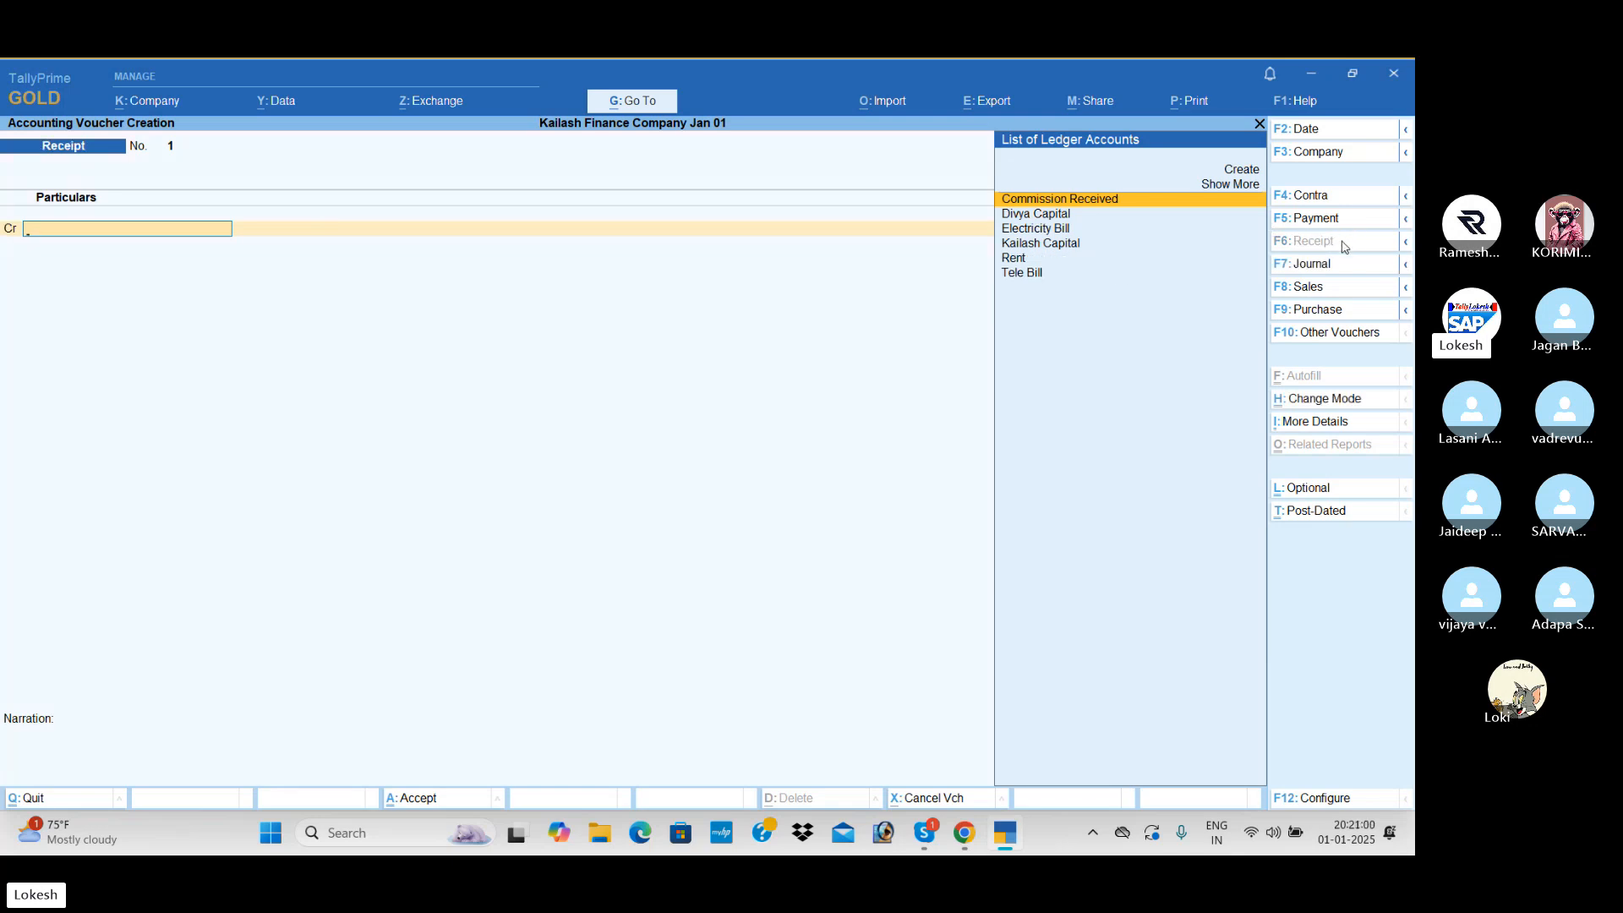
pyautogui.click(1327, 130)
pyautogui.write('1')
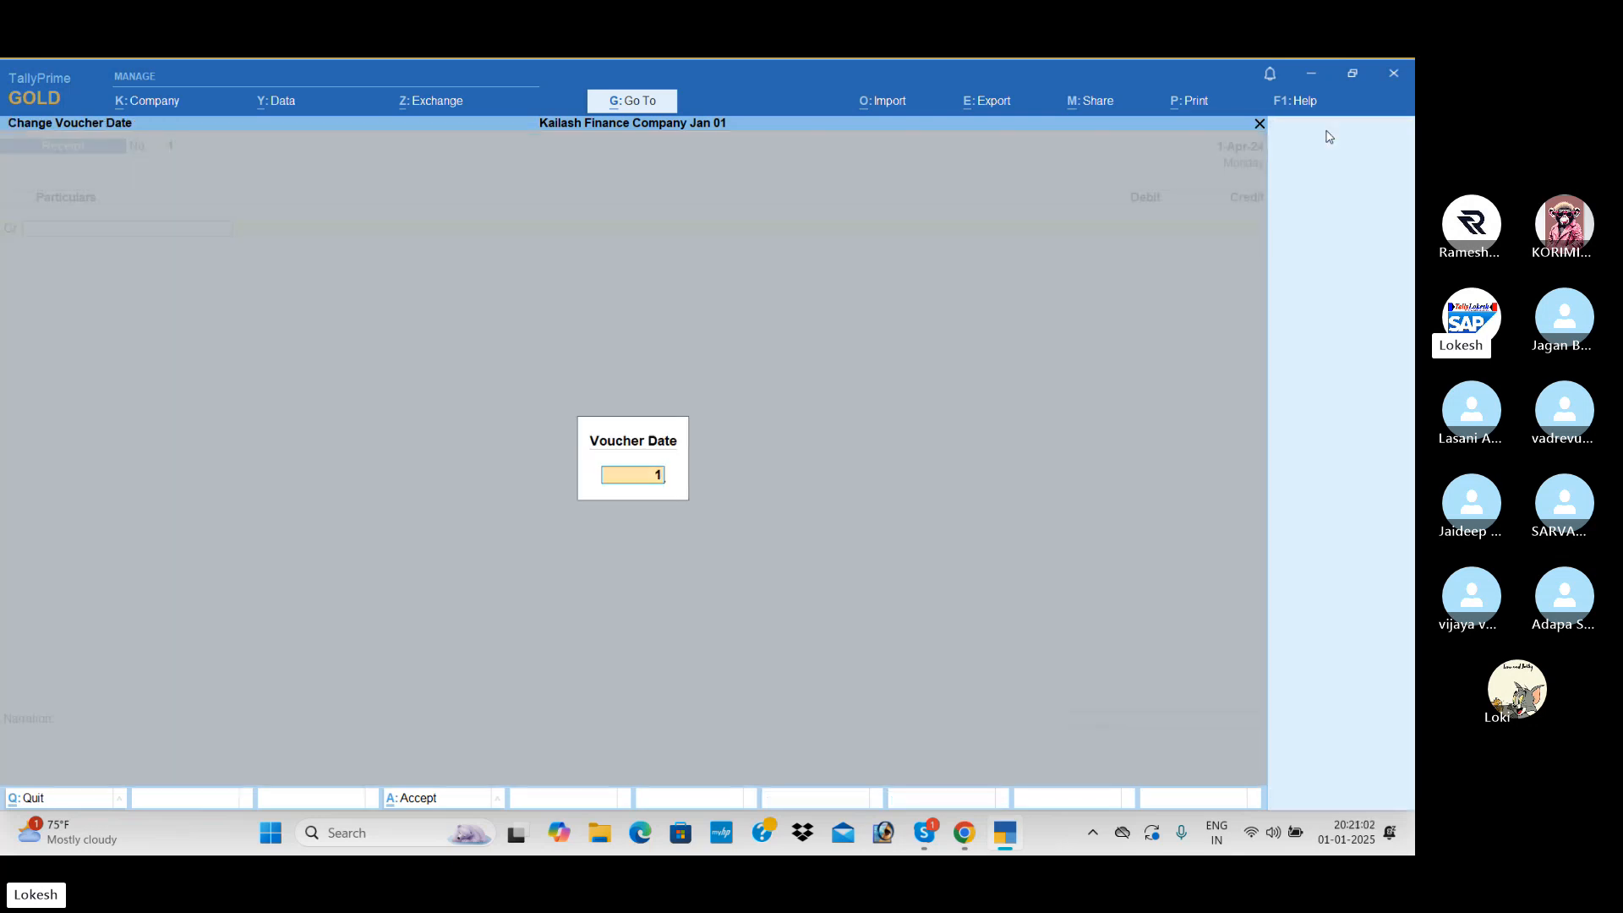
pyautogui.write('-4')
pyautogui.press('Return')
# - Credit the first owner's capital ledger with 8,00,000 against Cash and save the receipt
pyautogui.write('ka')
pyautogui.press('Return')
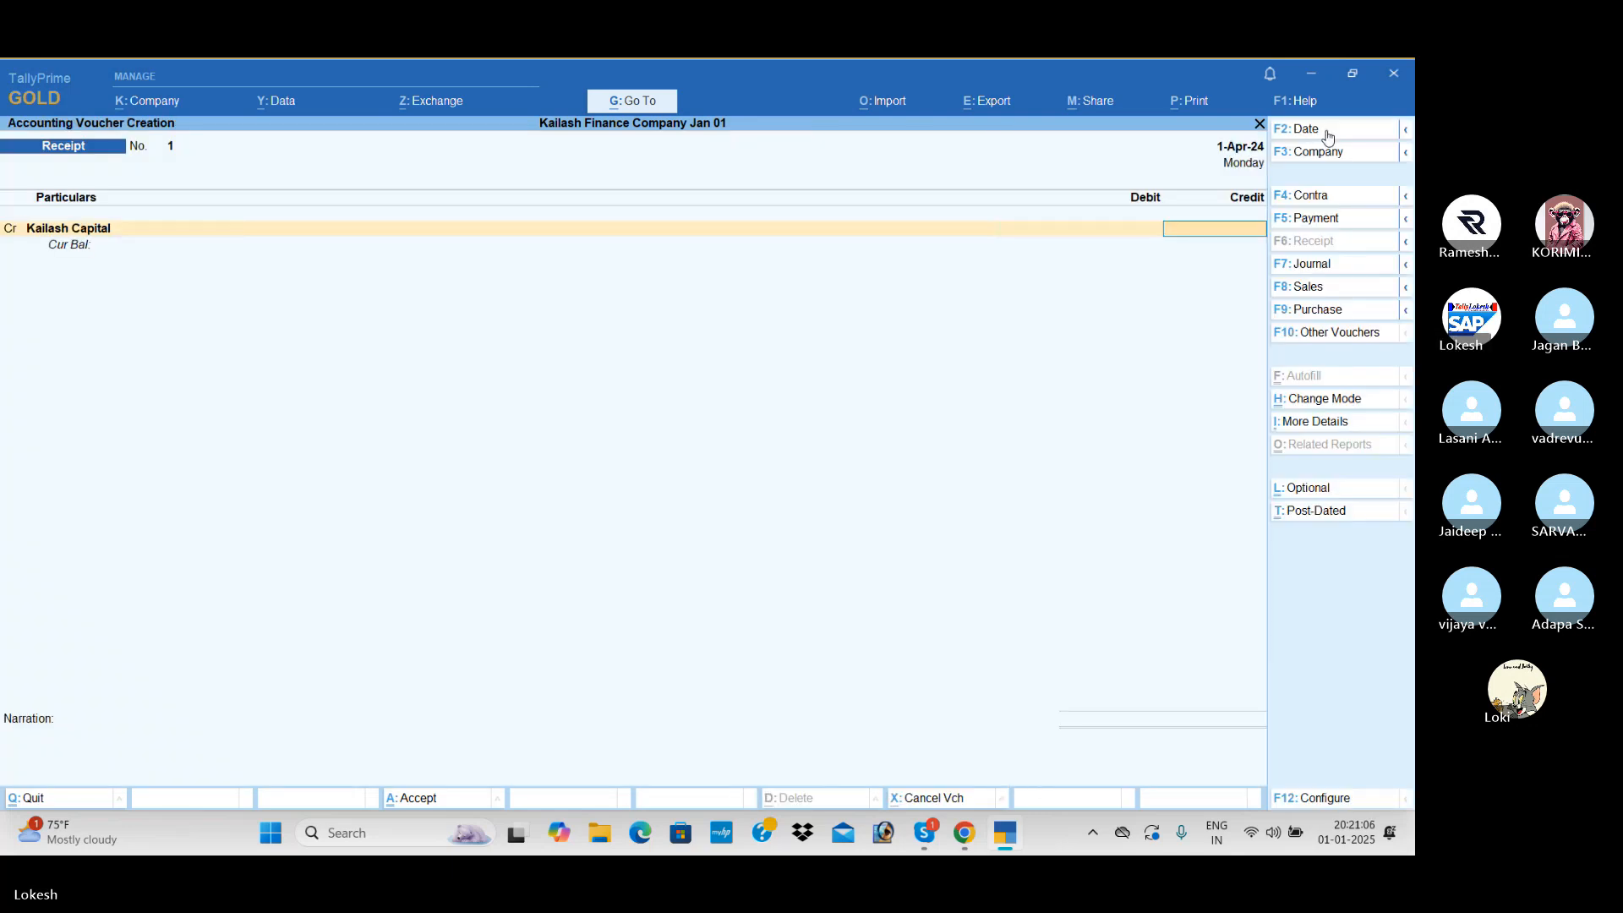
pyautogui.write('8,00,00')
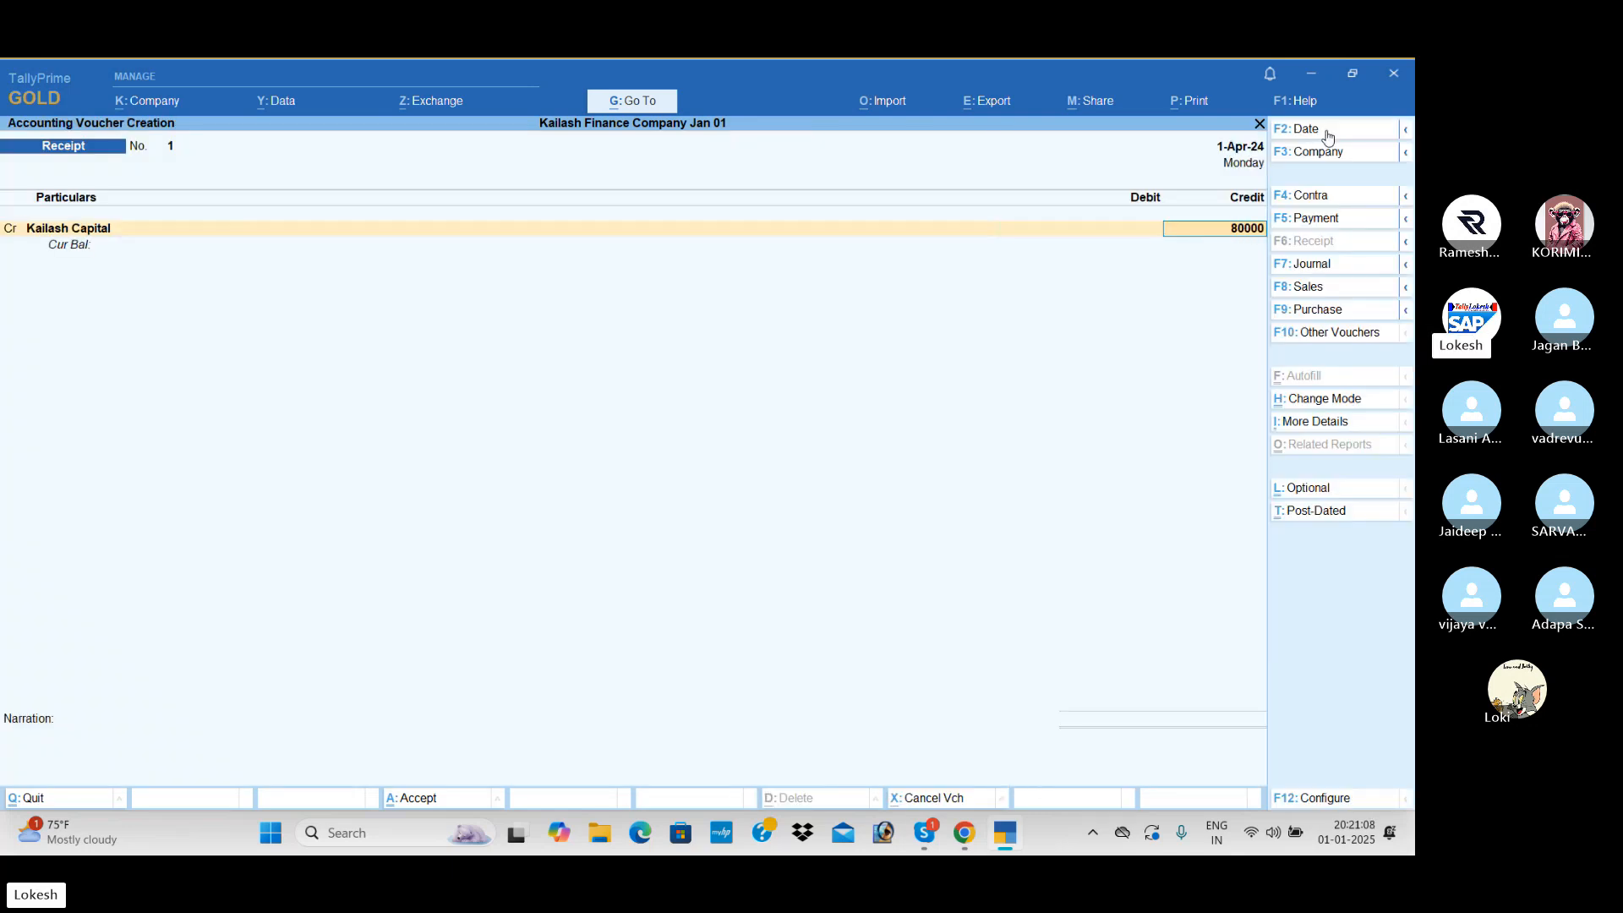
pyautogui.write('0')
pyautogui.press('Return')
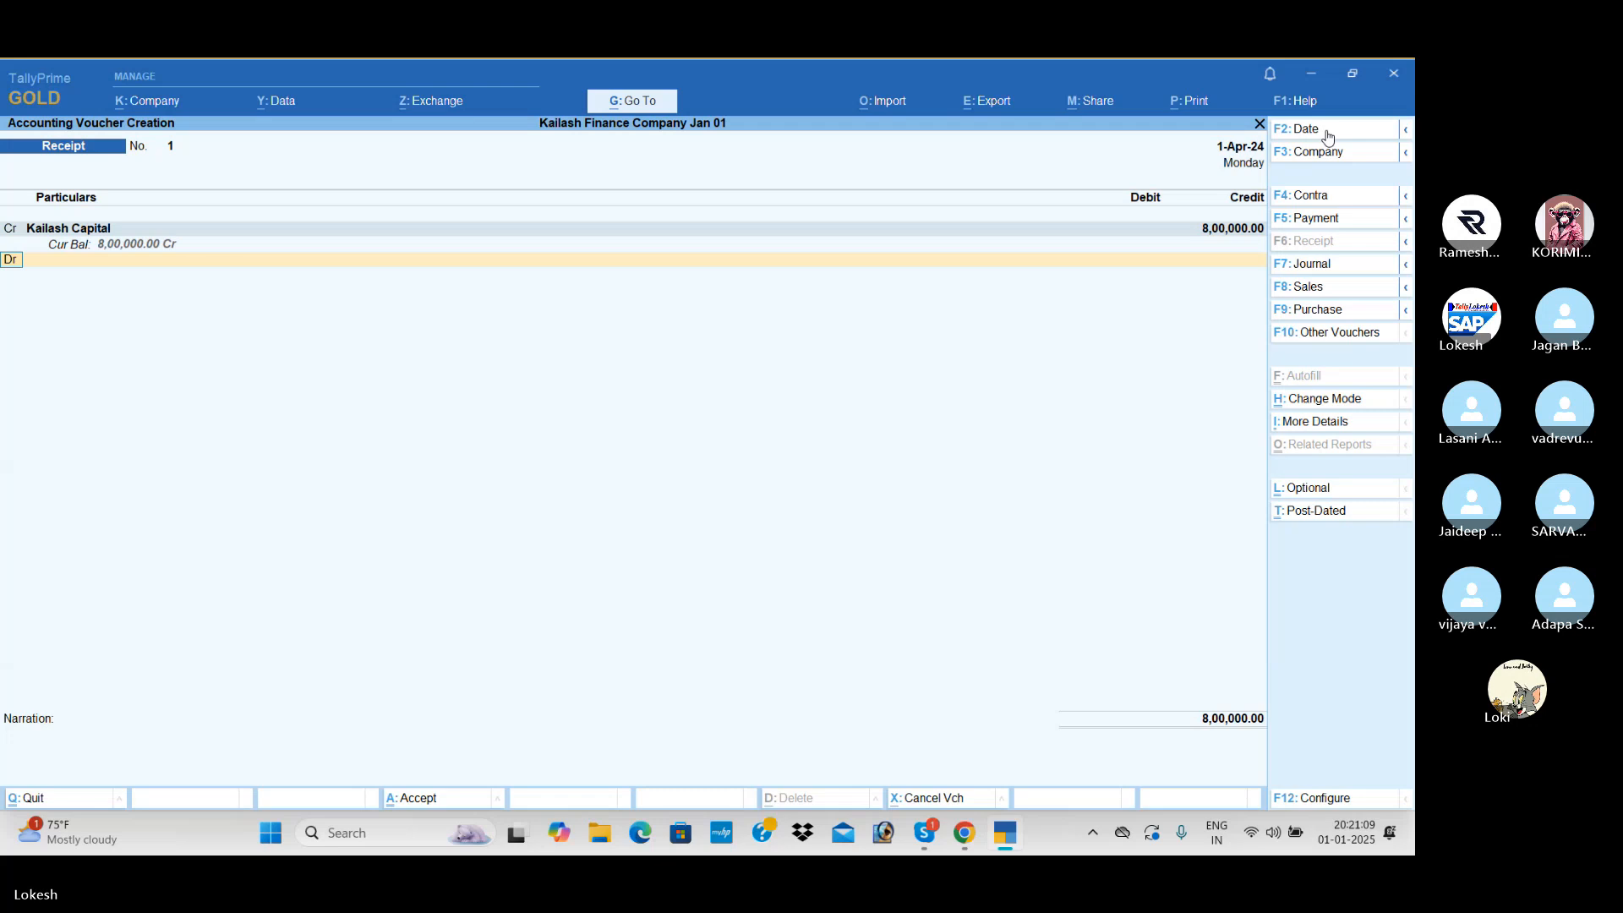
pyautogui.write('Cash')
pyautogui.press('Return')
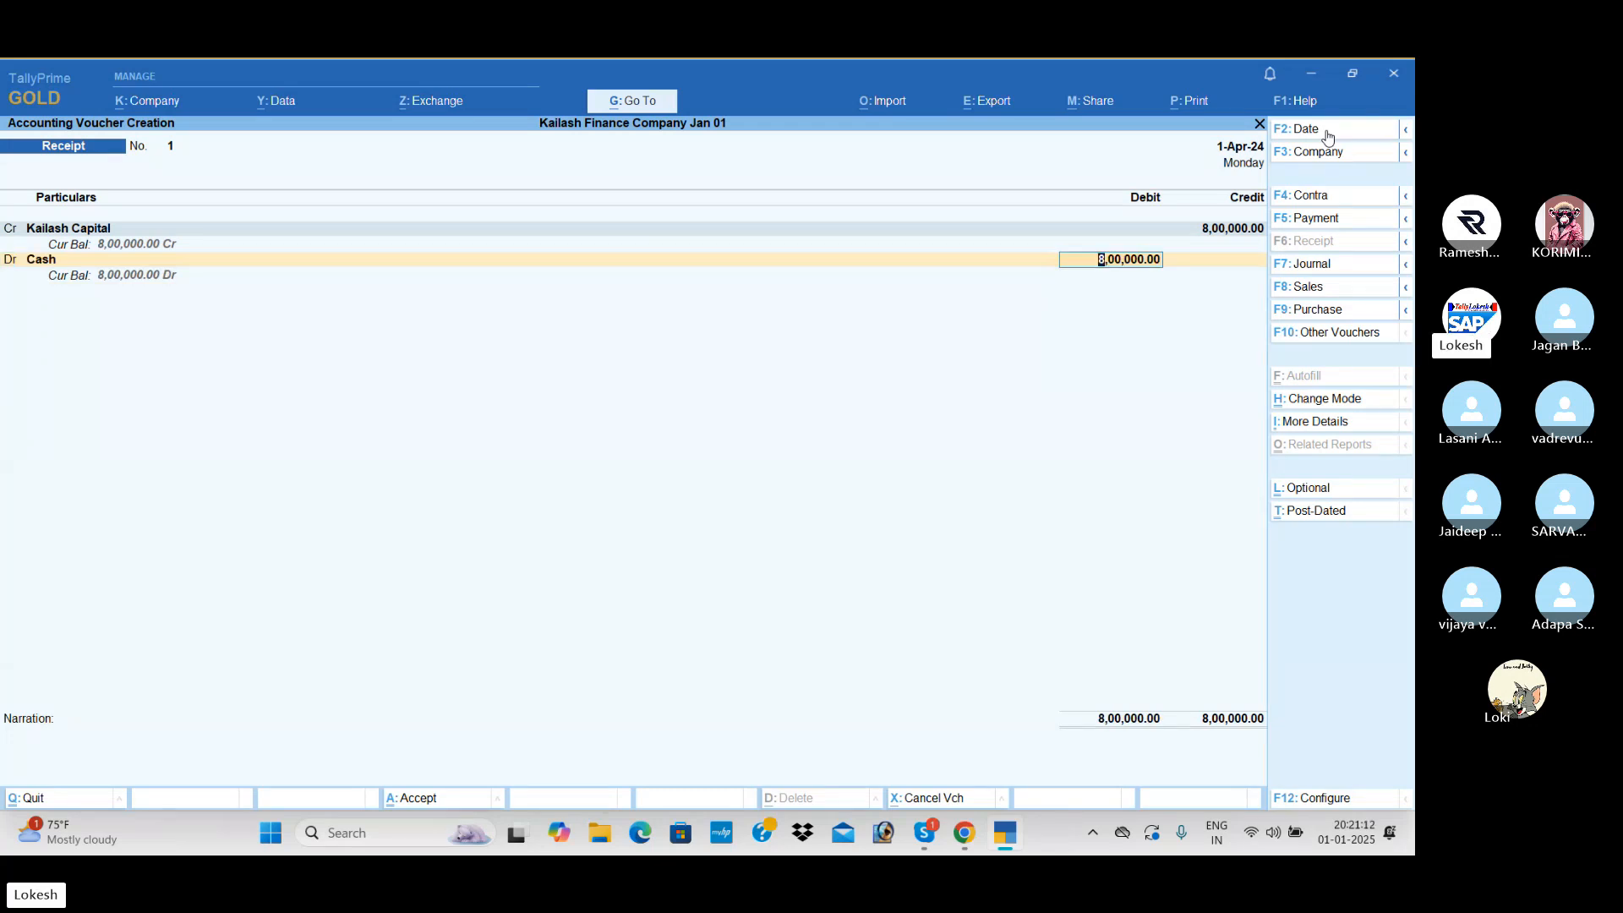
pyautogui.press('Return')
pyautogui.press('Return')
pyautogui.press('Return')
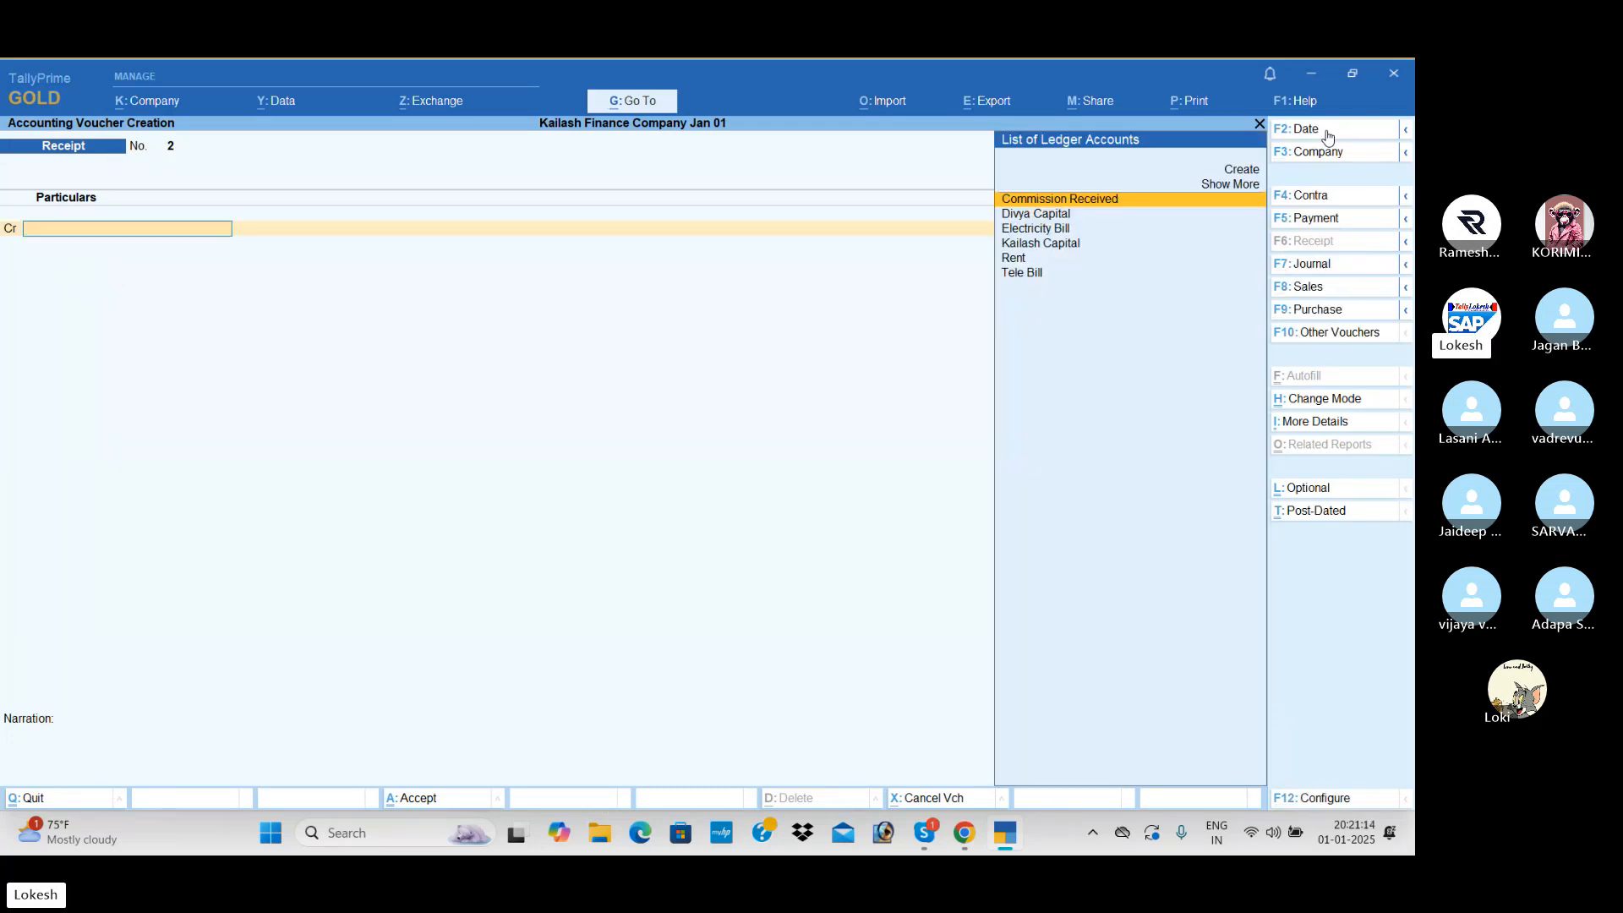
# - Record a receipt dated 1-May-24 crediting the first owner's capital ledger with 3,00,000 against Cash
pyautogui.click(1310, 131)
pyautogui.write('1')
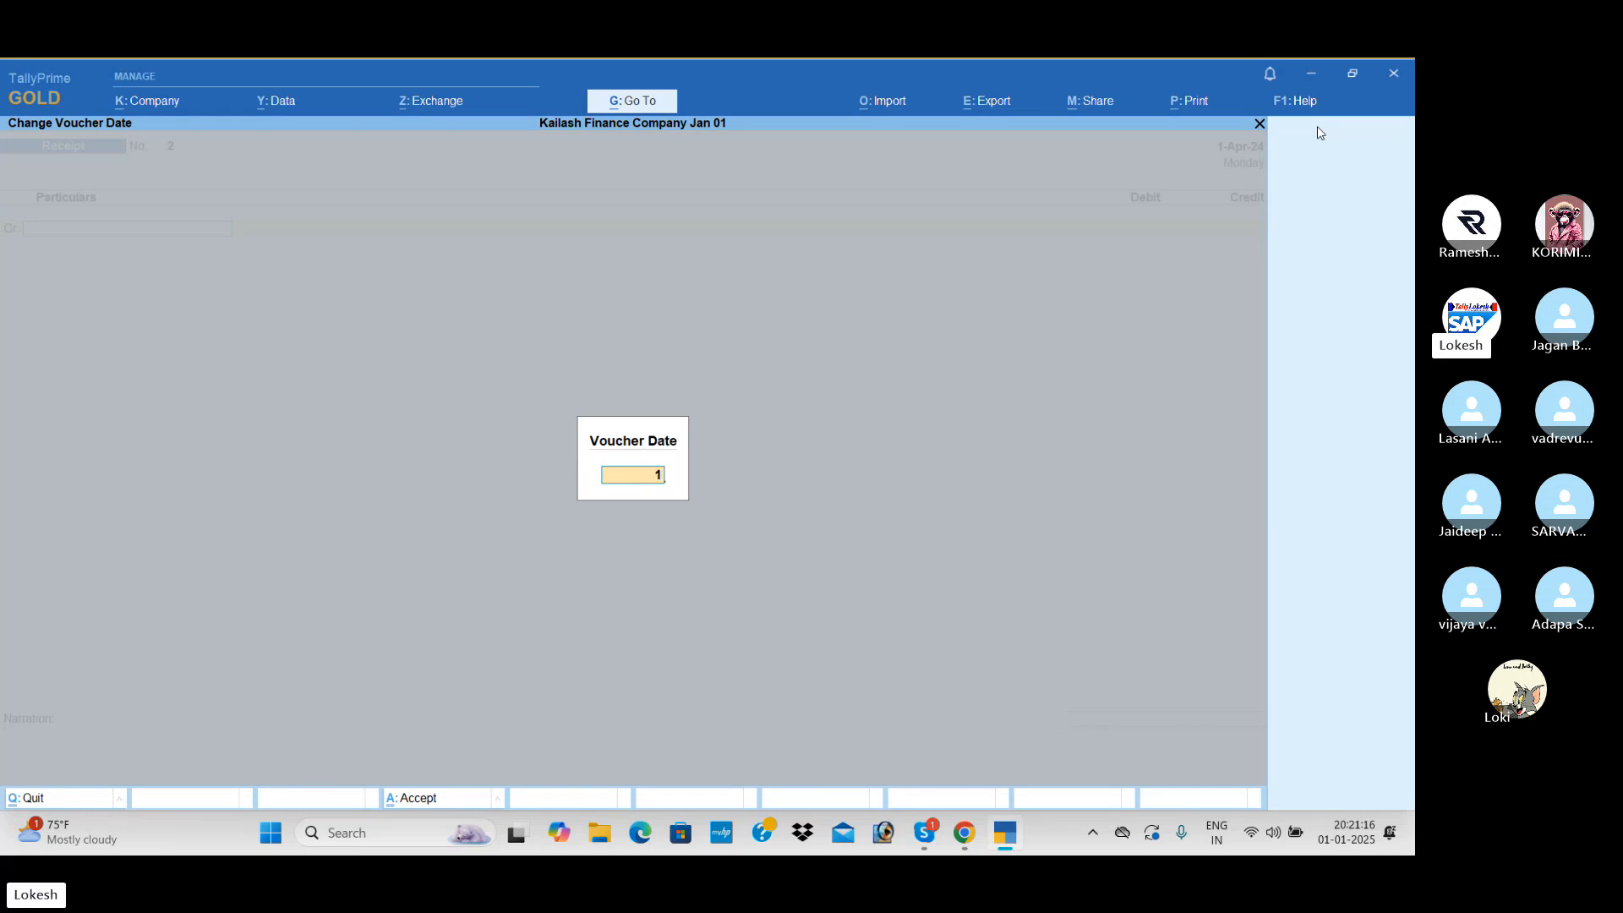
pyautogui.write('-5')
pyautogui.press('Return')
pyautogui.write('K')
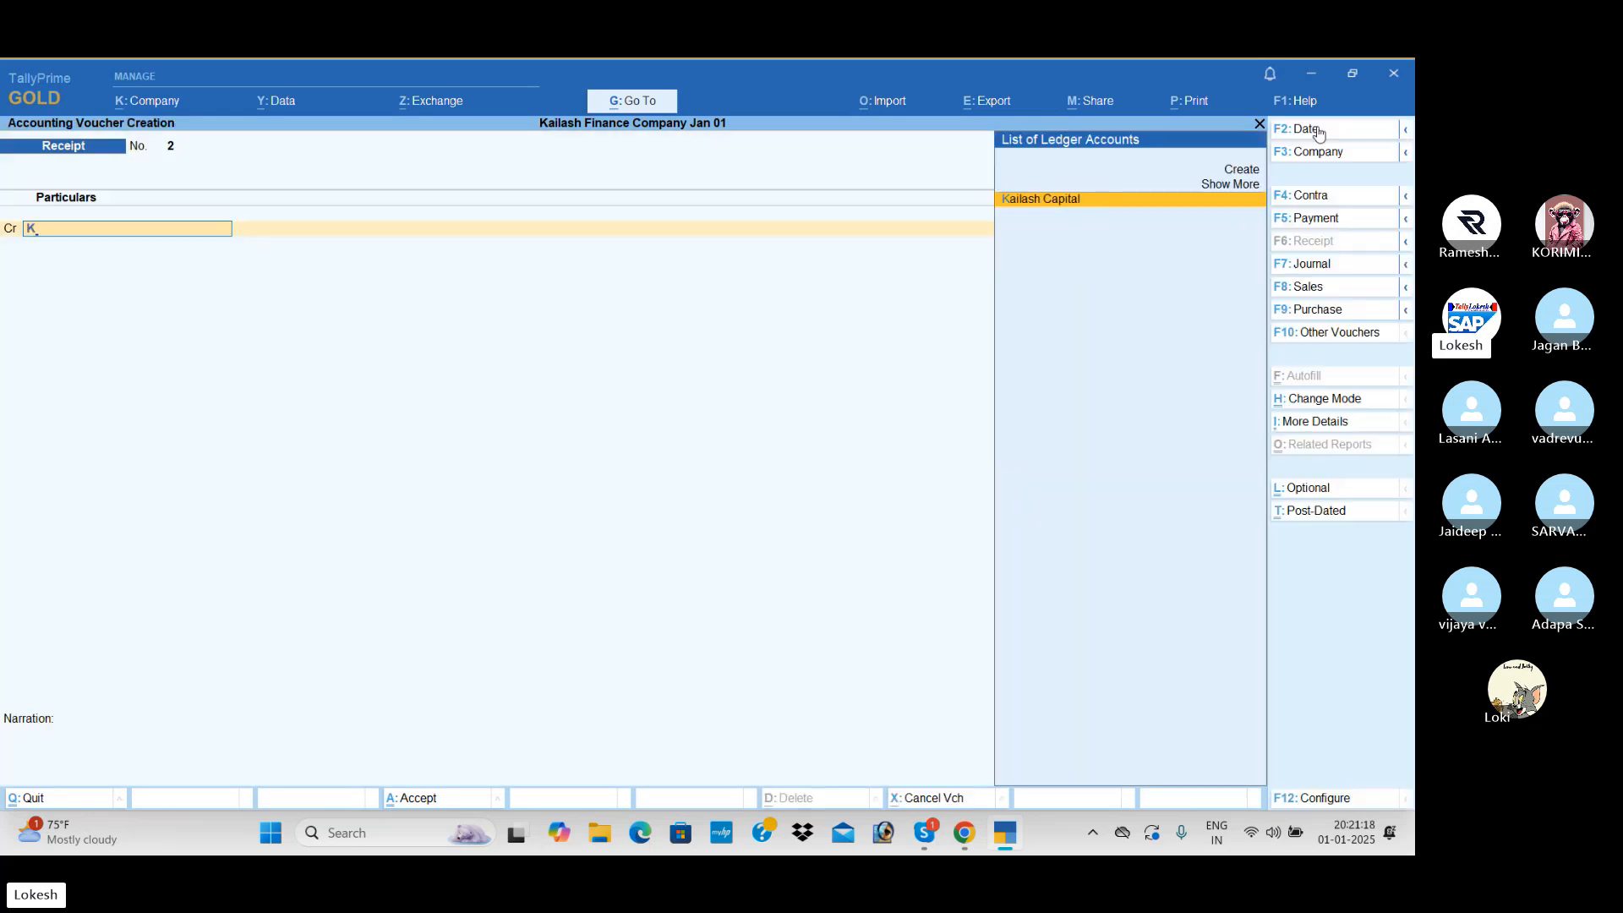
pyautogui.press('Return')
pyautogui.write('3,00,00')
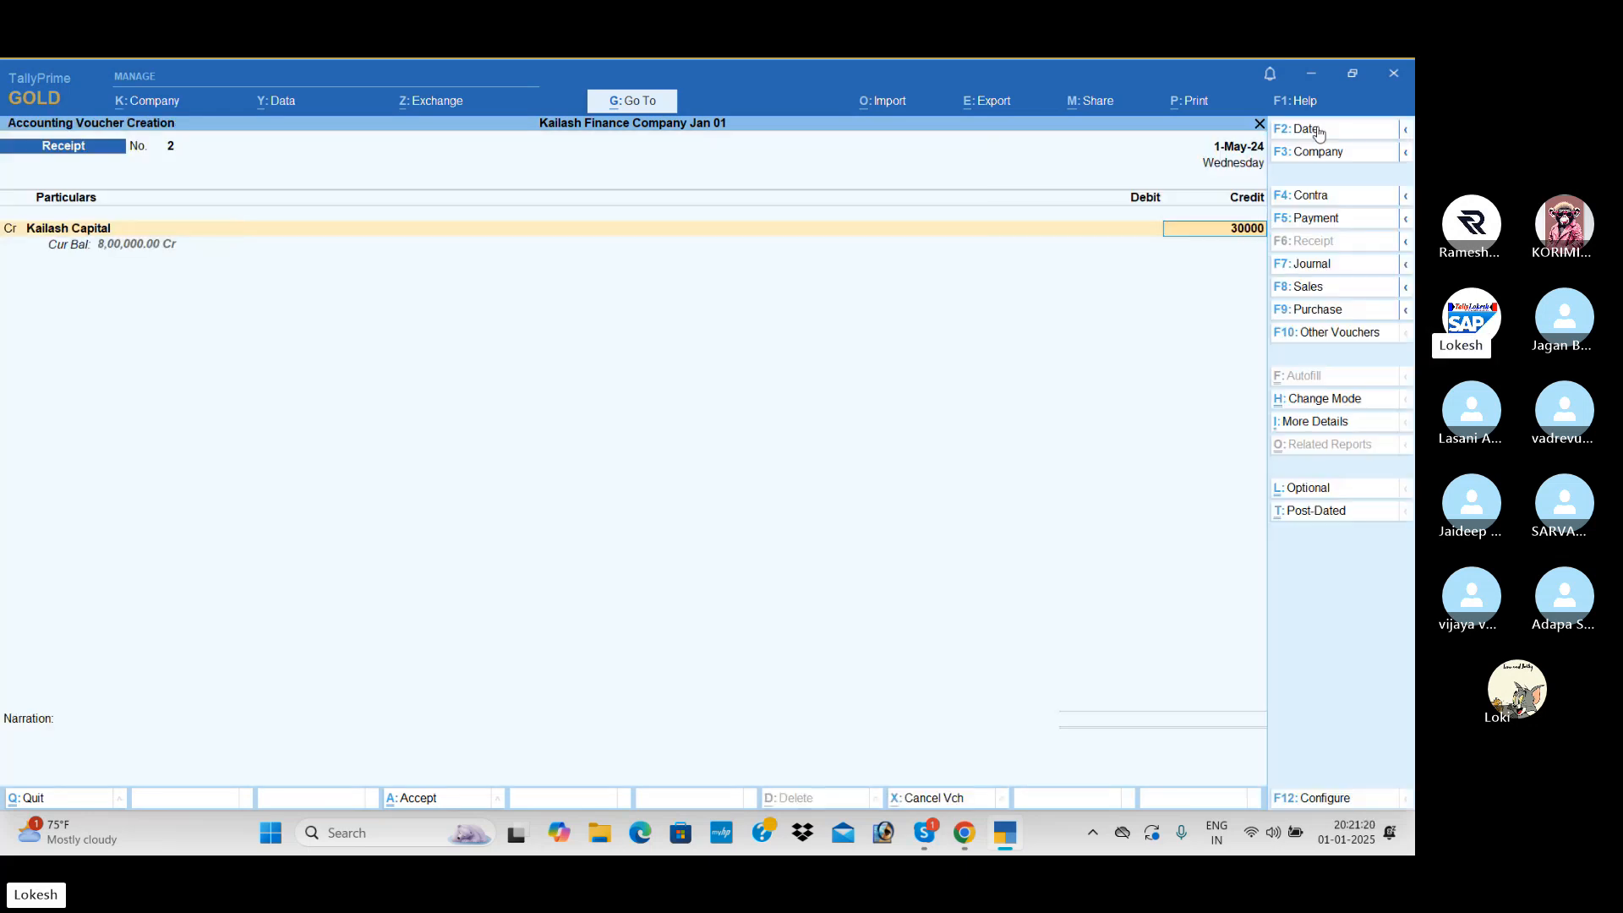
pyautogui.write('0')
pyautogui.press('Return')
pyautogui.press('Return')
pyautogui.press('Return')
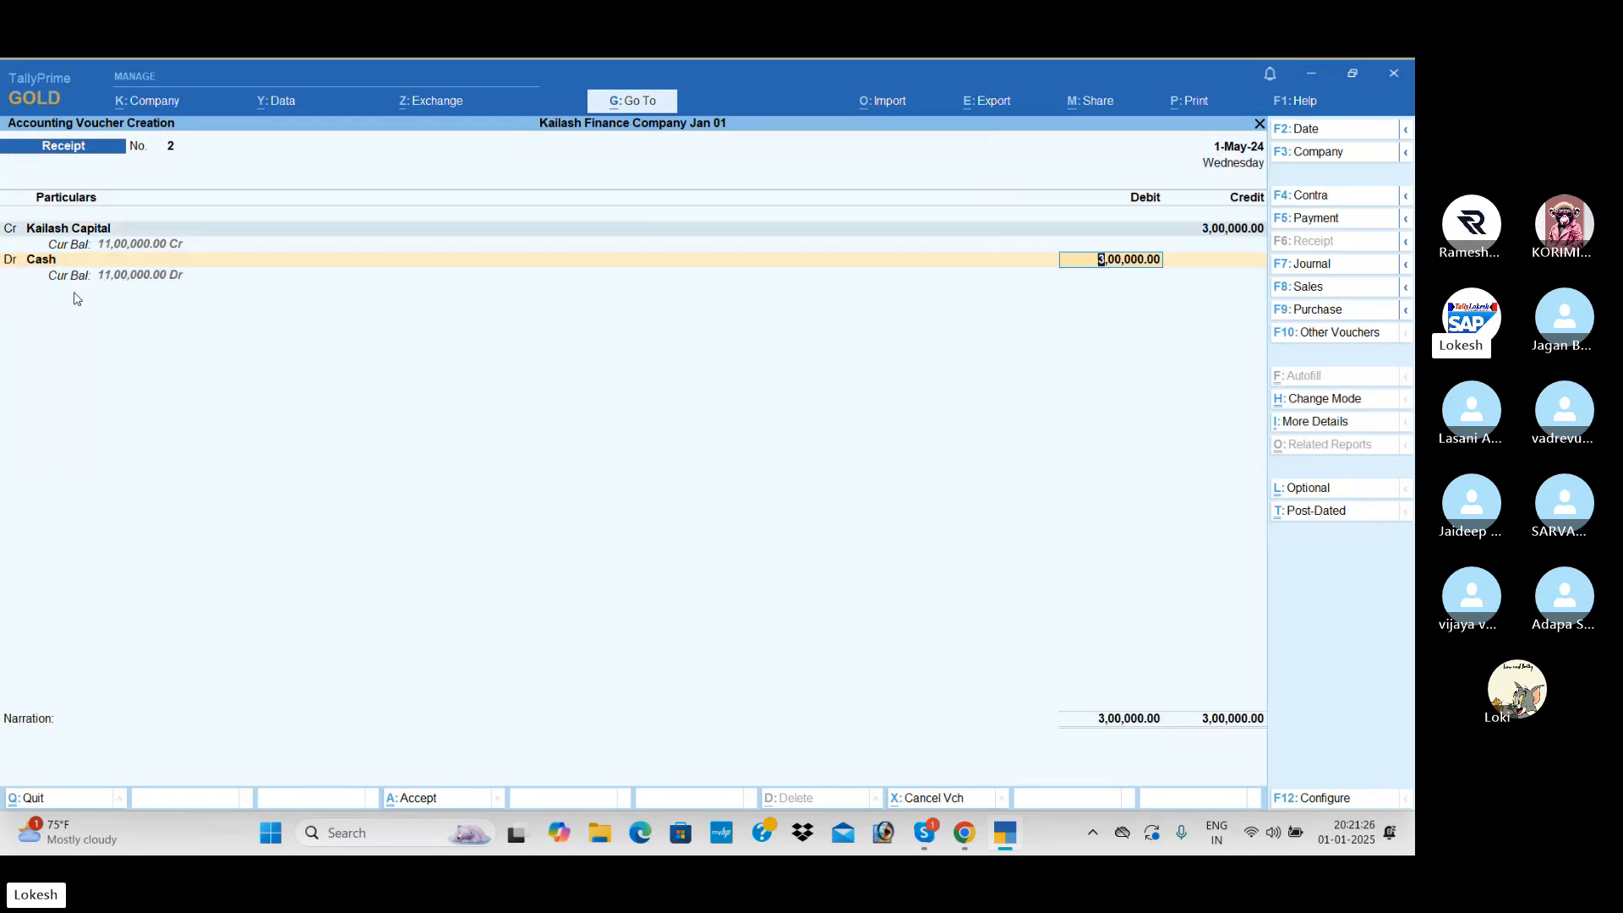
pyautogui.press('Return')
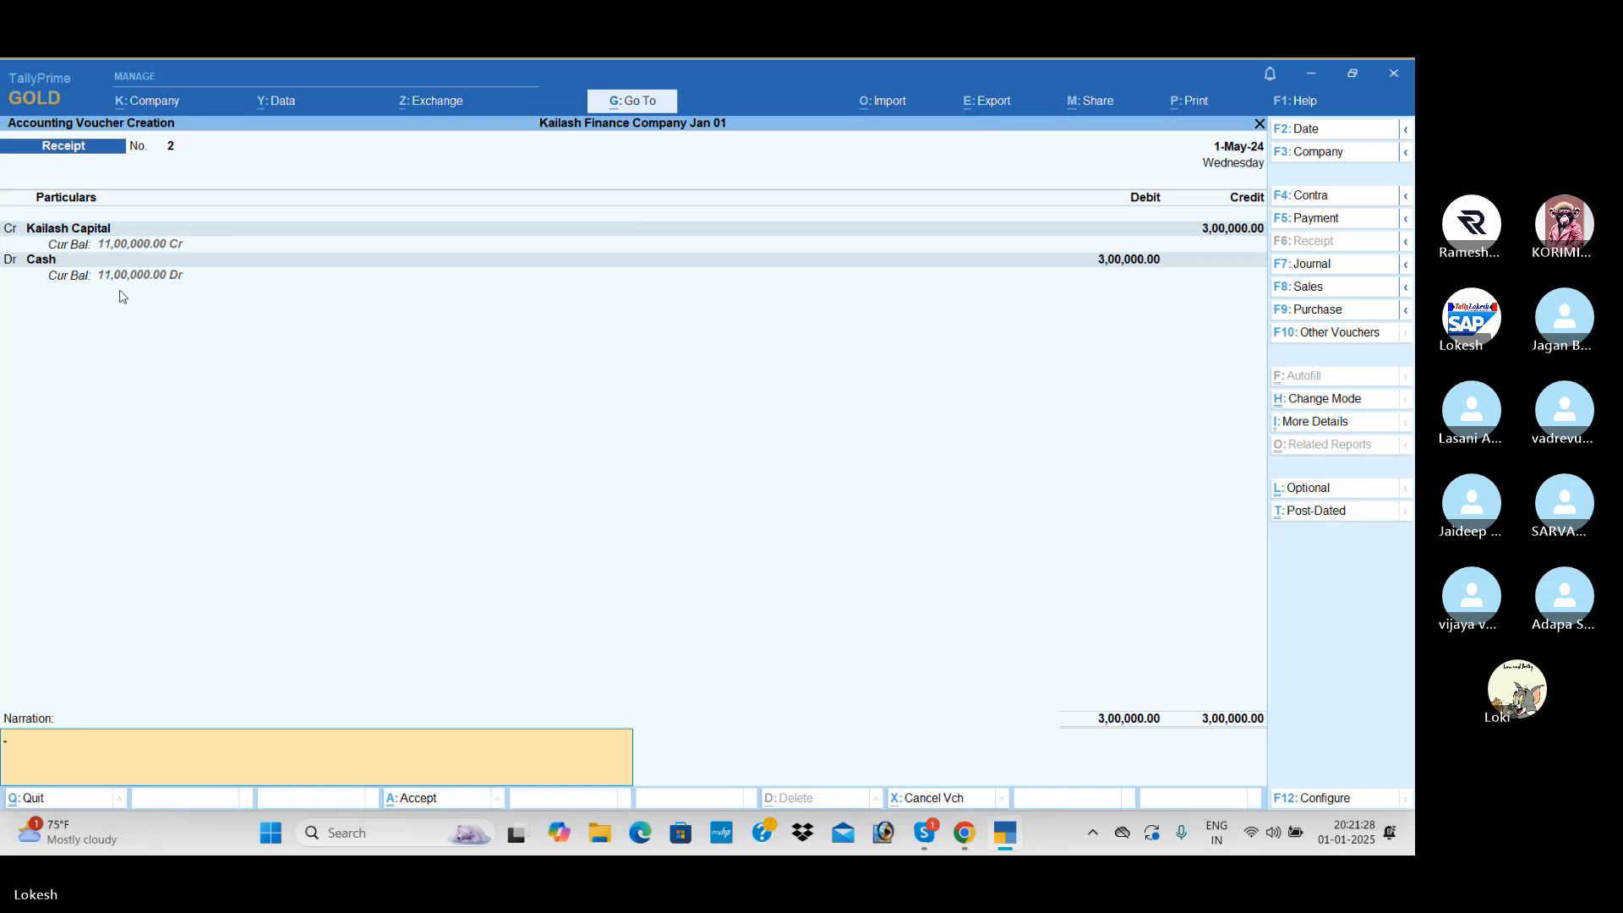
pyautogui.press('Return')
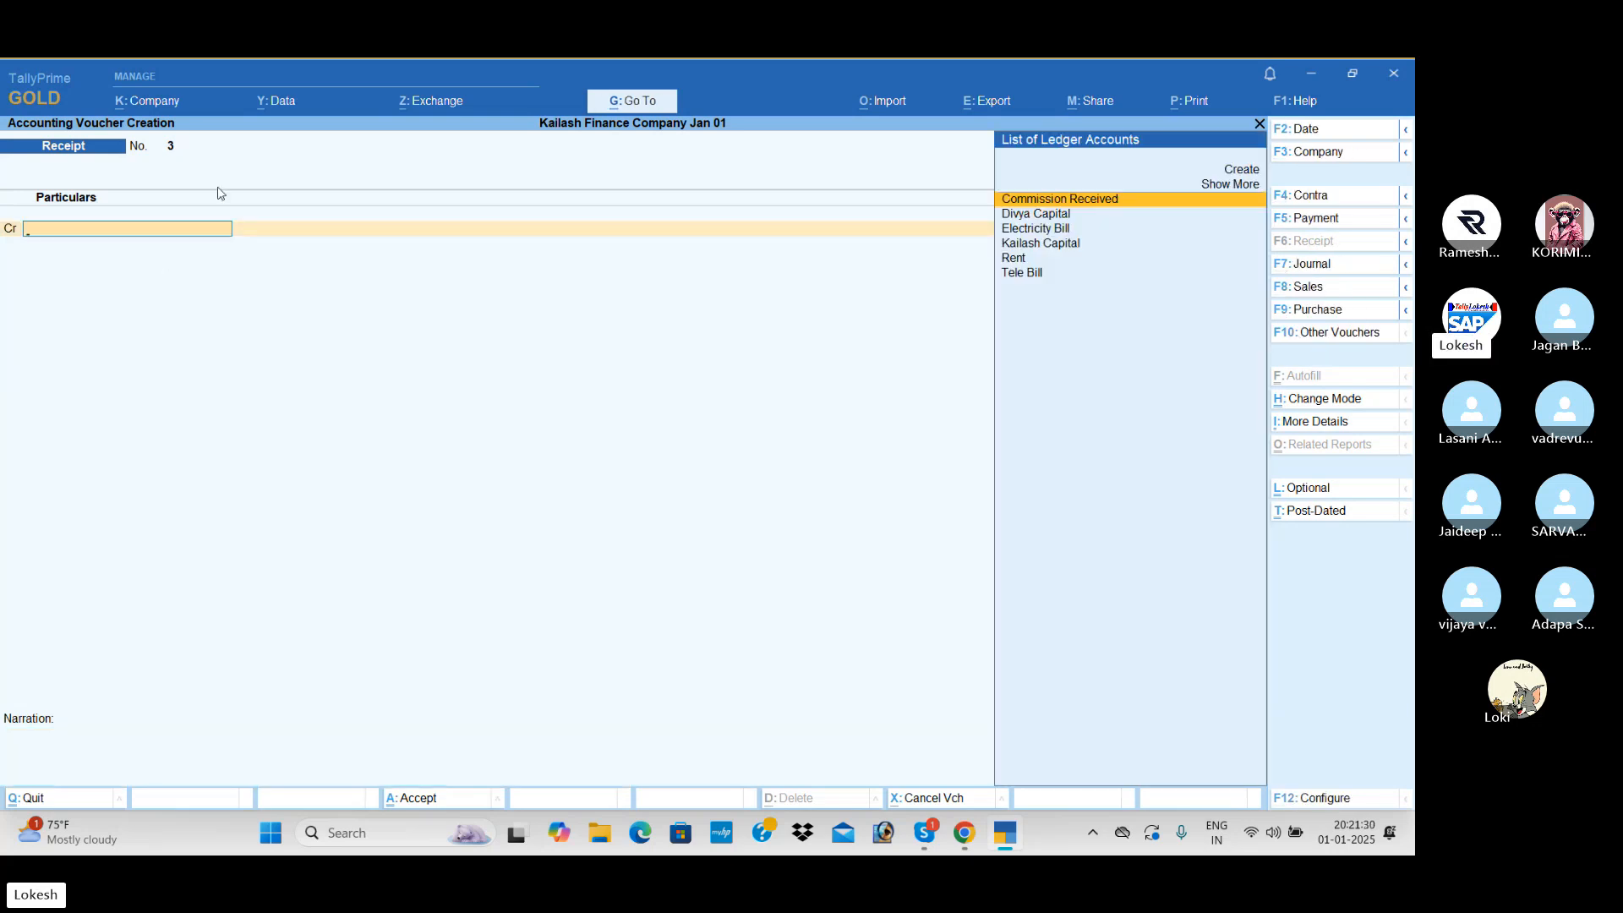
# - Record a receipt dated 1-Jun-24 crediting the second owner's capital ledger with 4,00,000 against Cash
pyautogui.click(1331, 138)
pyautogui.write('1-6')
pyautogui.press('Return')
pyautogui.press('Return')
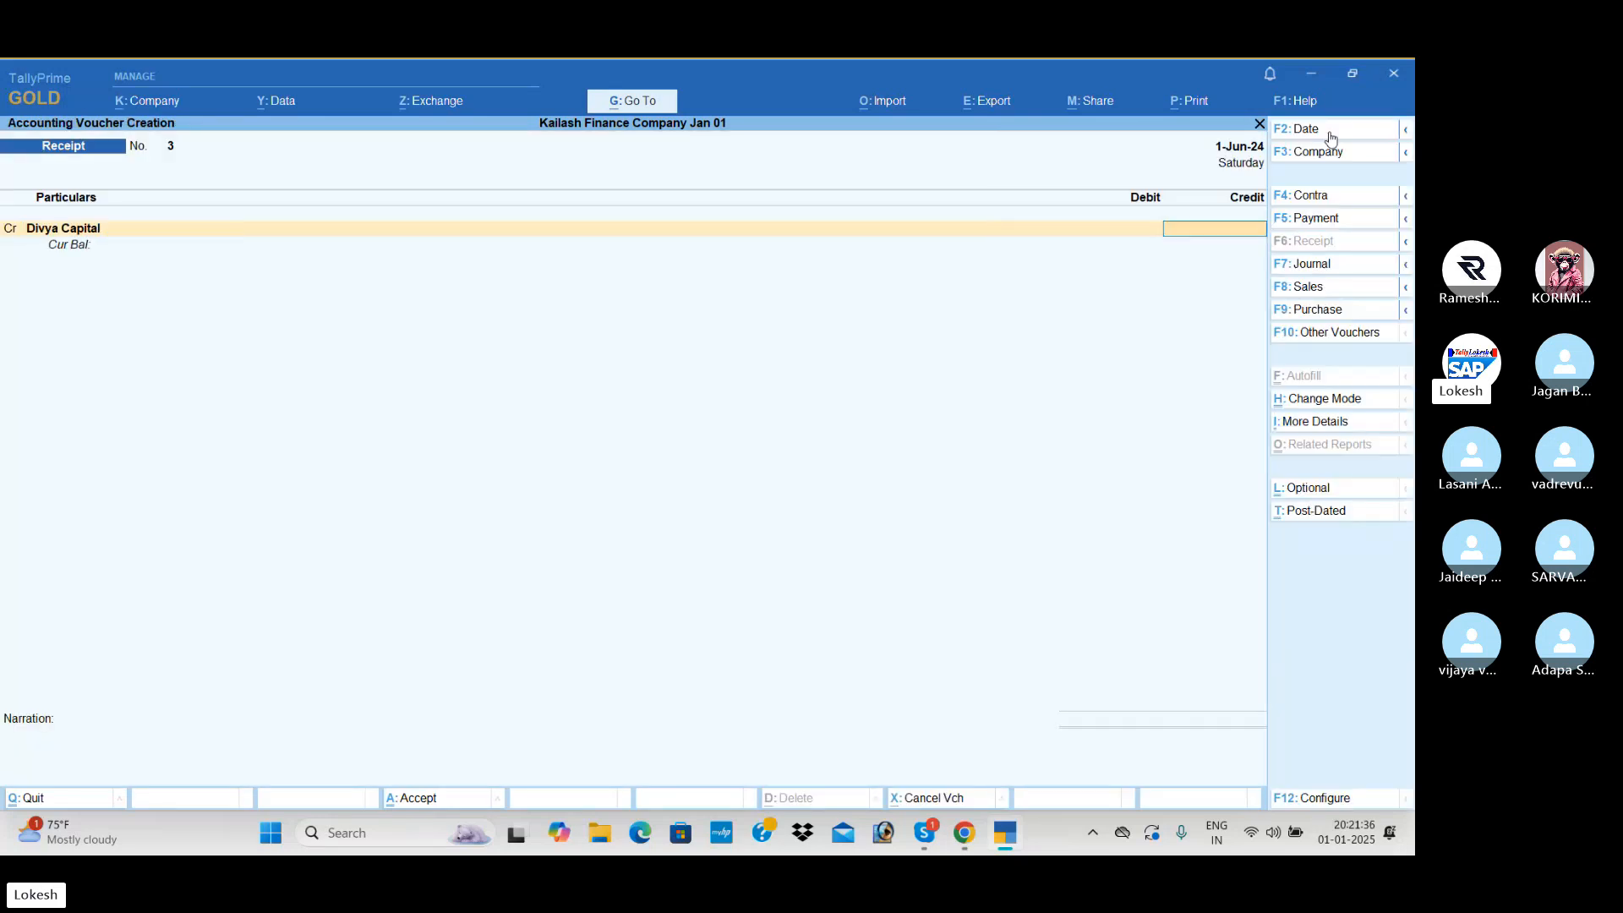
pyautogui.write('400000')
pyautogui.press('Return')
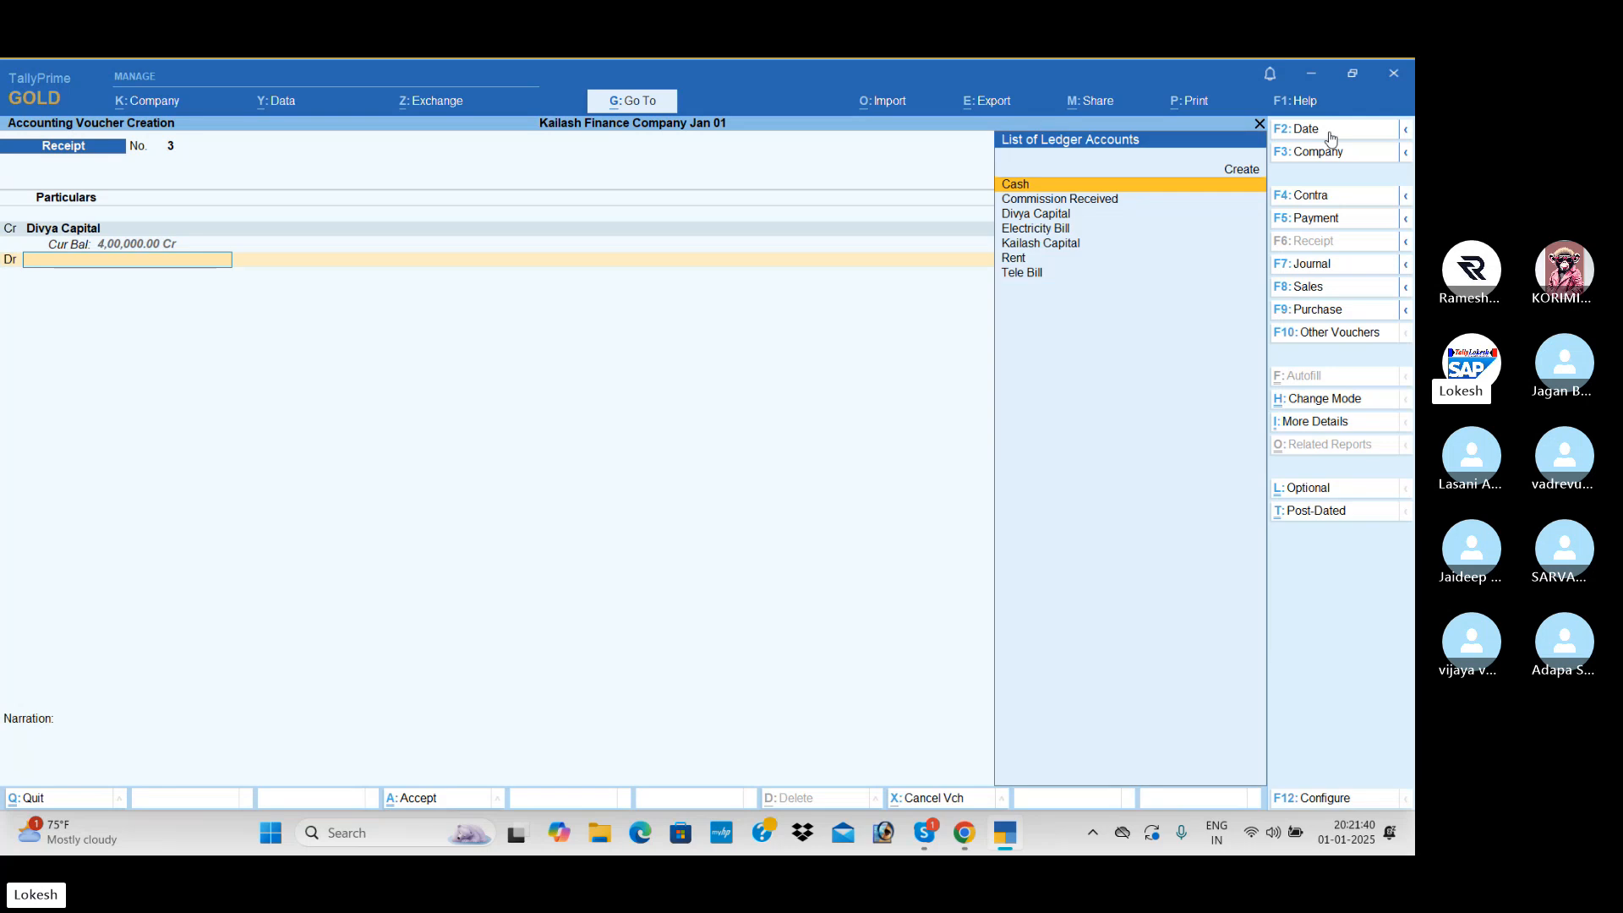
pyautogui.press('Return')
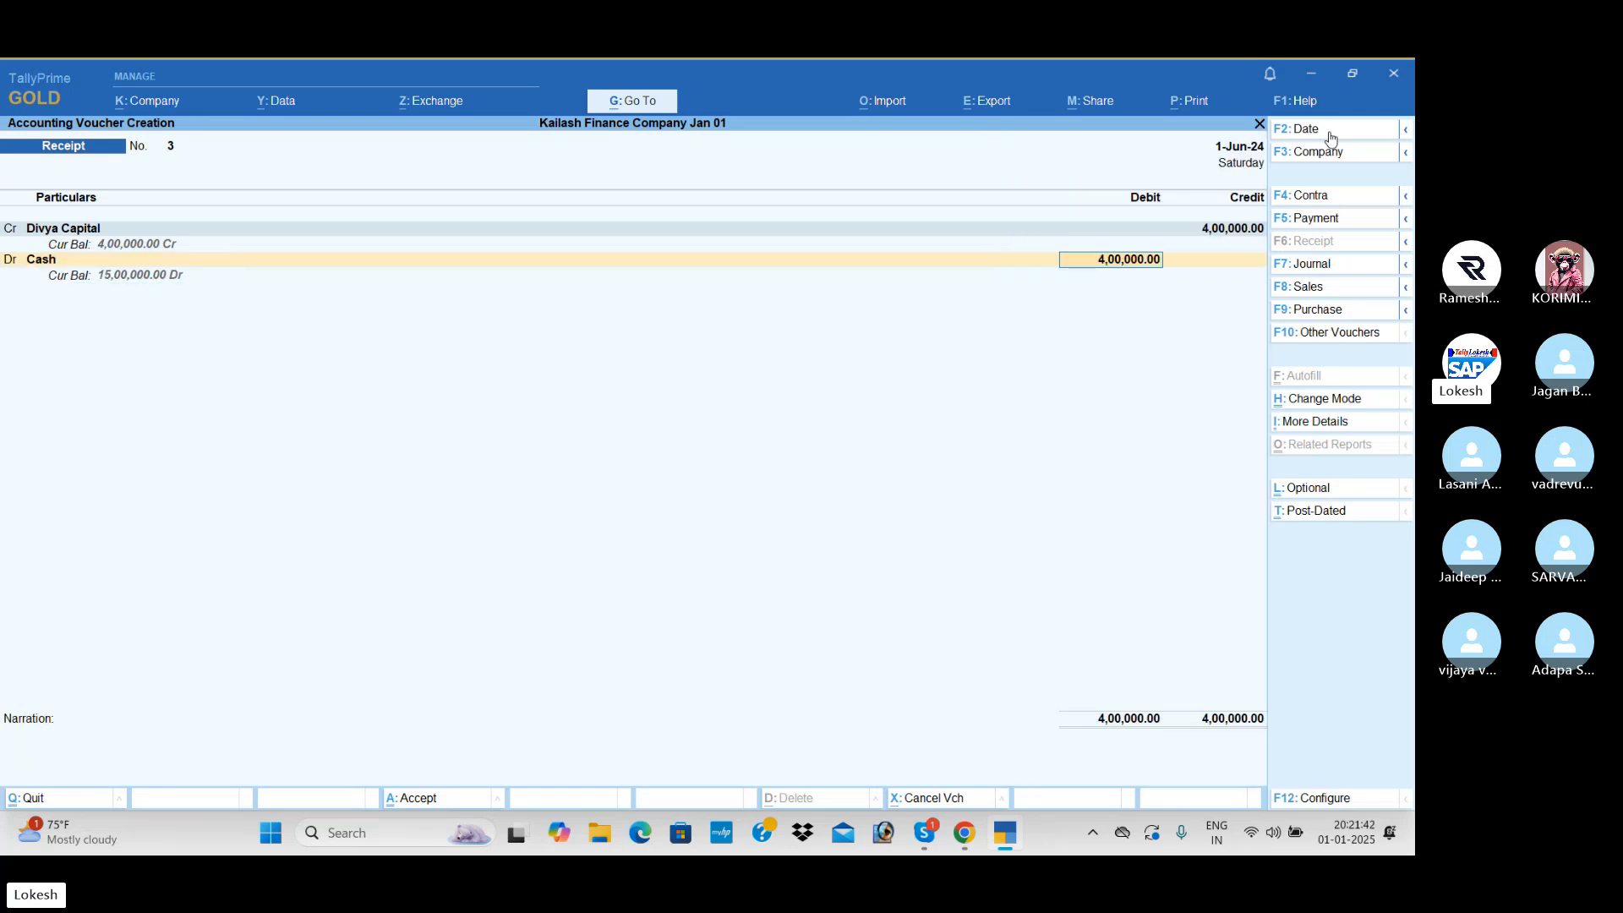
pyautogui.hotkey('ctrl', 'a')
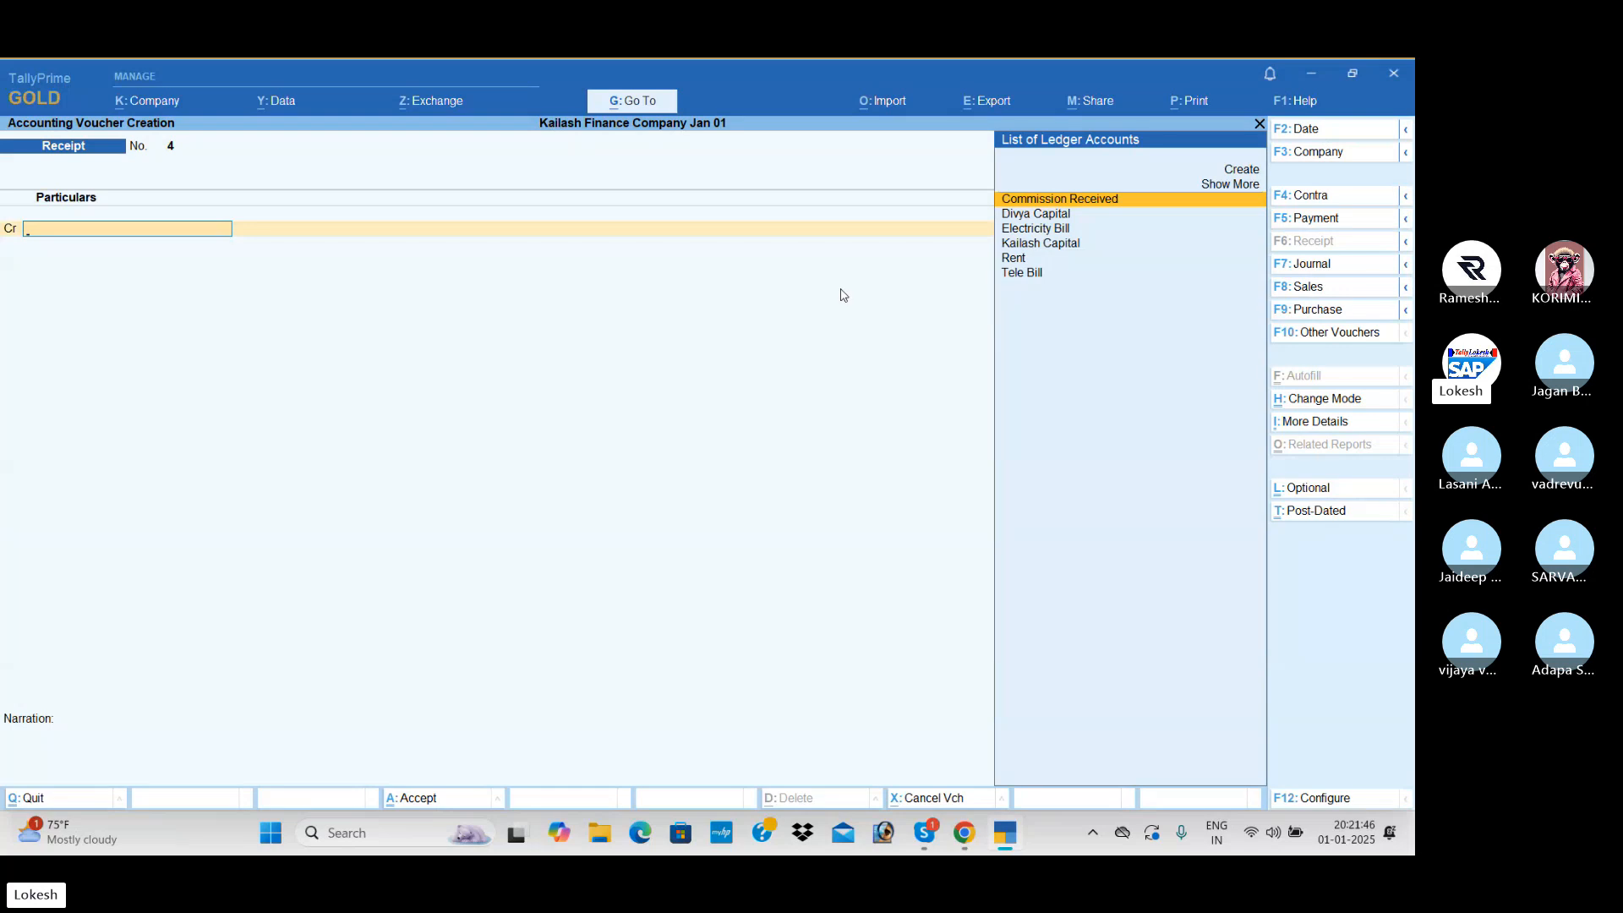
# - Record a payment dated 1-Jun-24 debiting the first owner's capital ledger with 2,00,000 against Cash
pyautogui.click(1370, 221)
pyautogui.click(1313, 139)
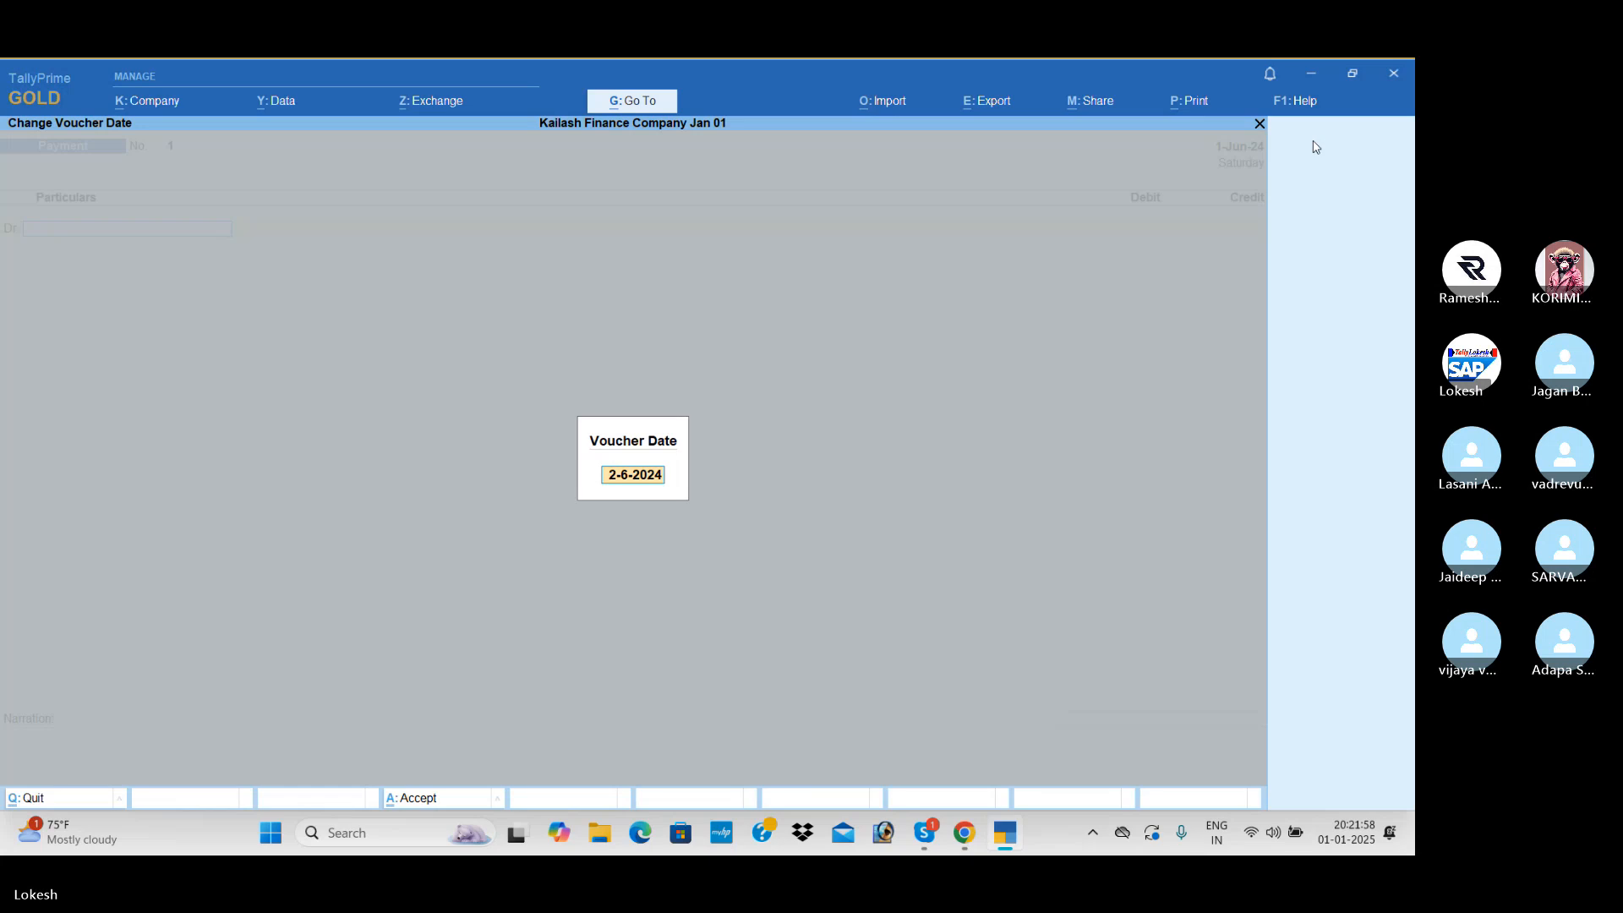
pyautogui.write('1-6')
pyautogui.press('Return')
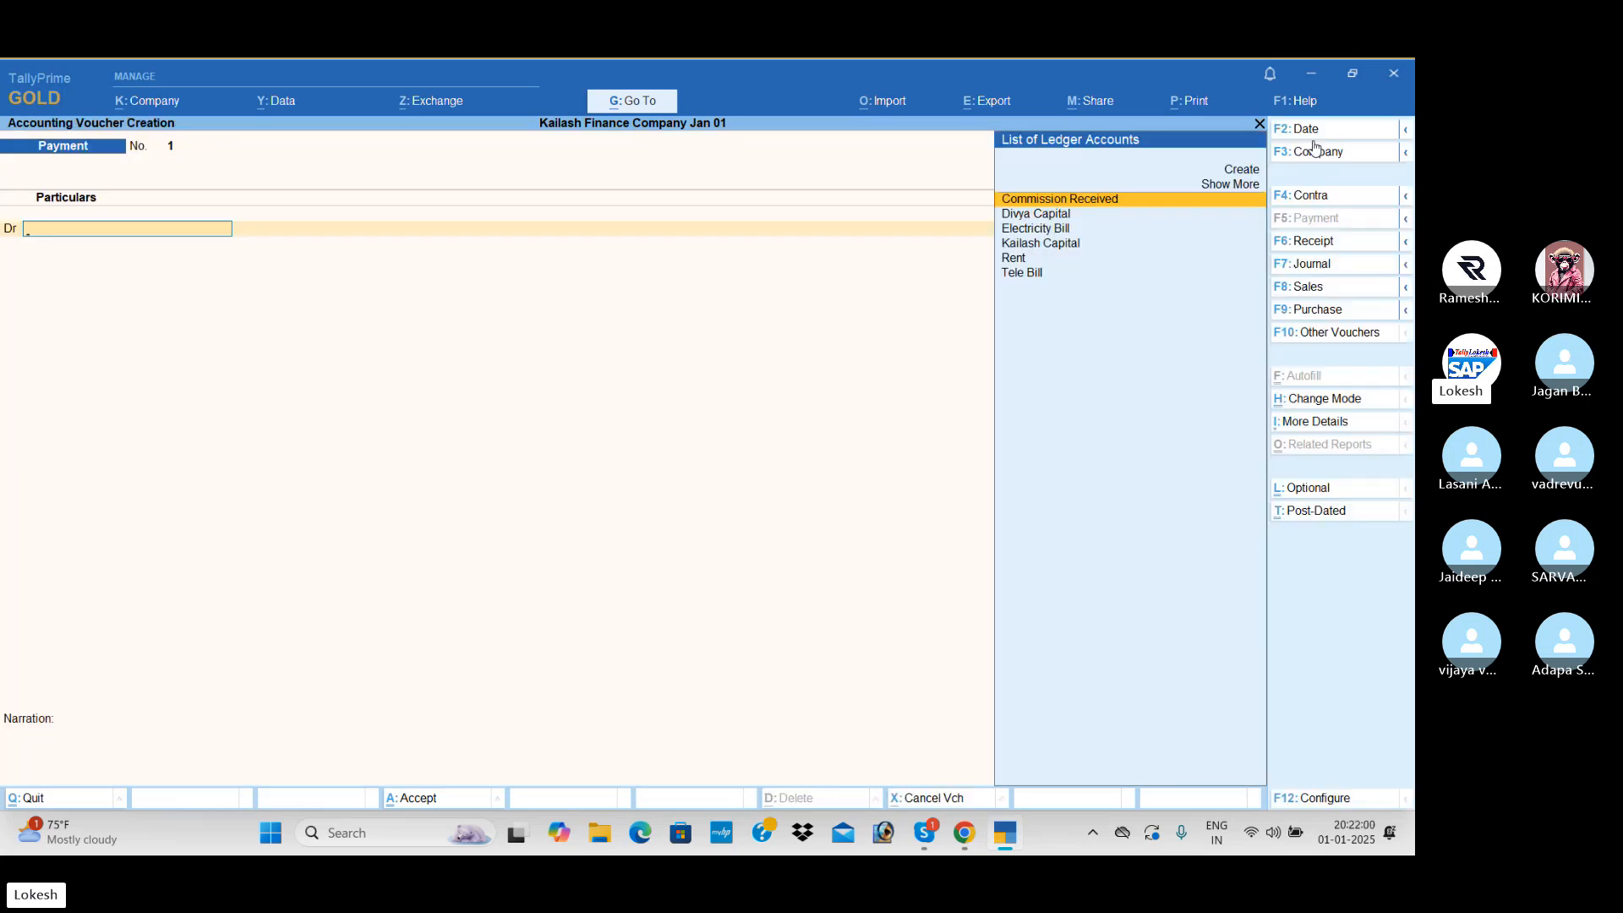
pyautogui.write('ka')
pyautogui.press('Return')
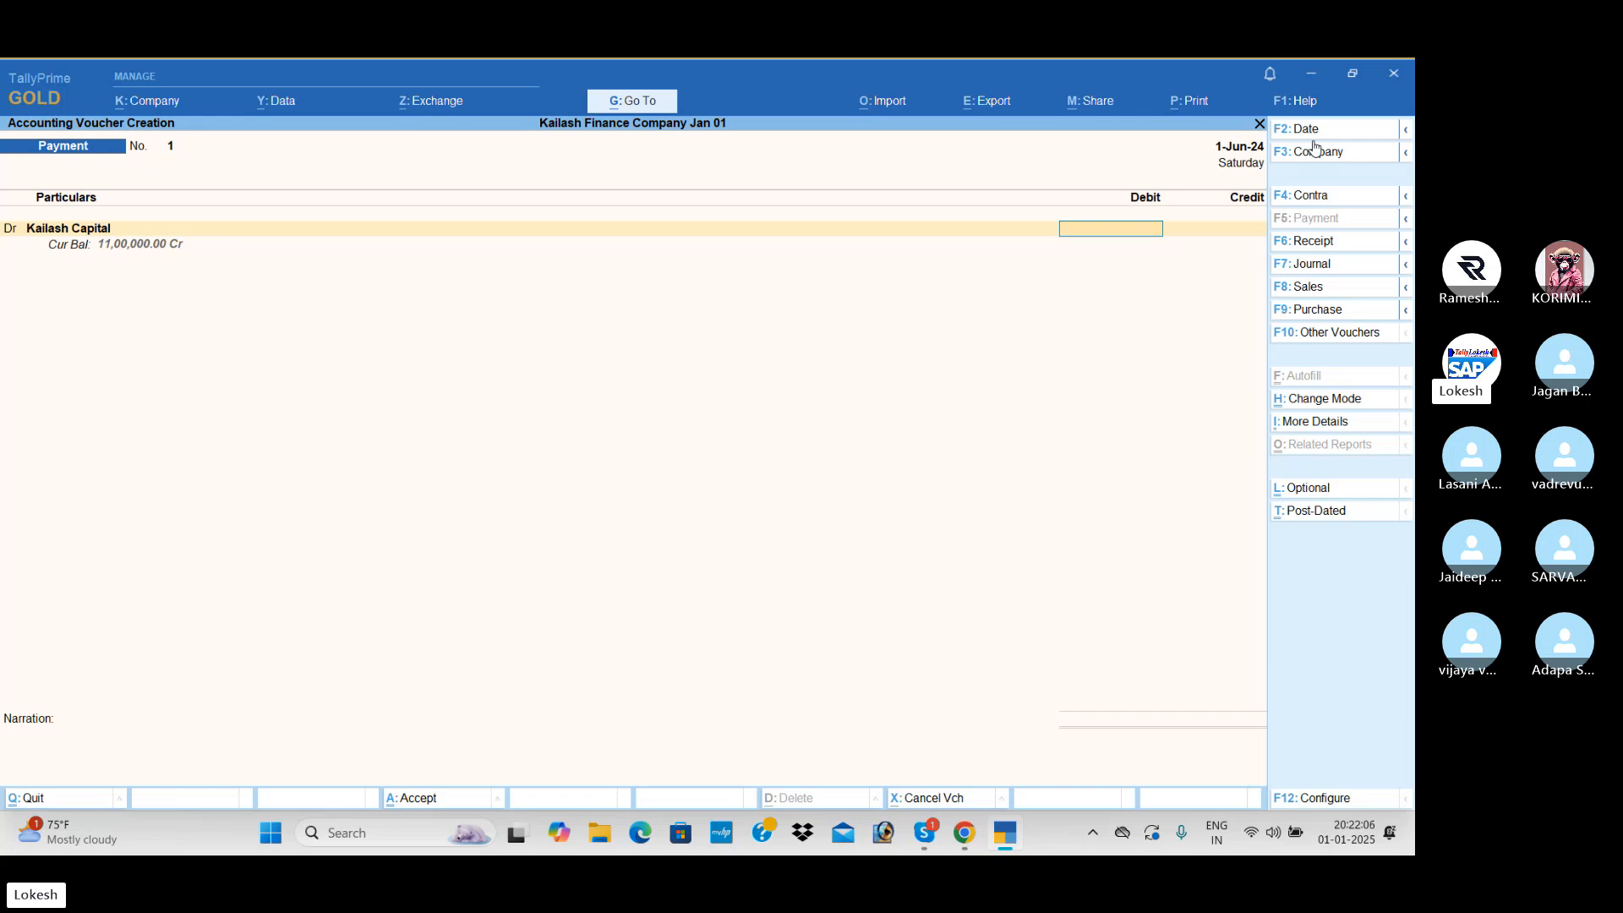
pyautogui.write('200000')
pyautogui.press('Return')
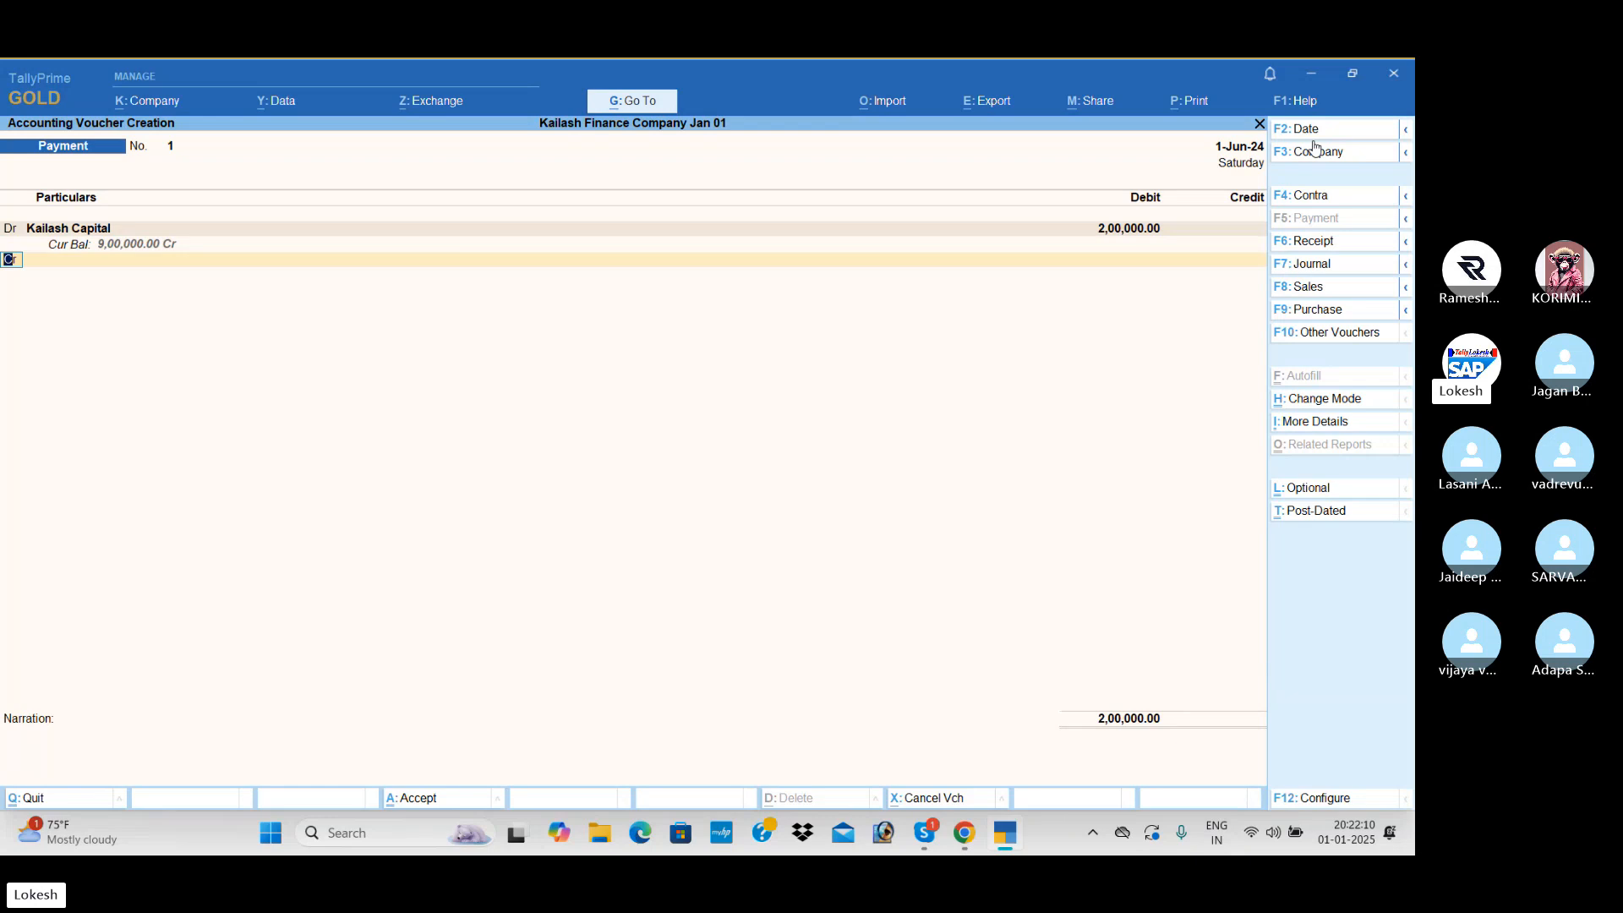
pyautogui.press('Return')
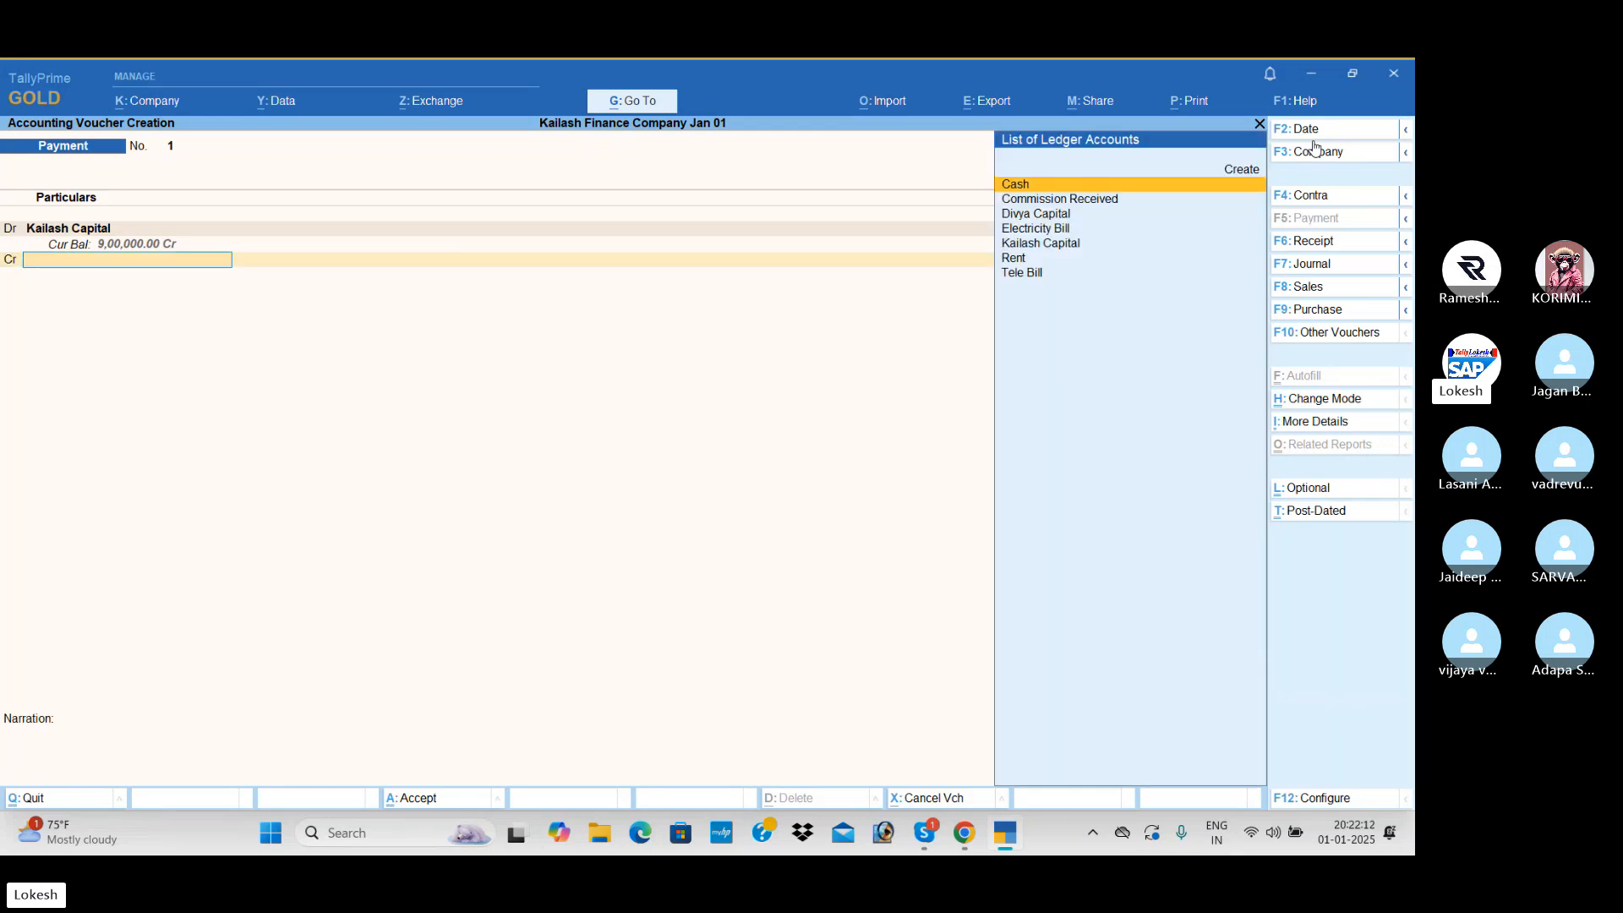
pyautogui.press('Return')
pyautogui.press('Return')
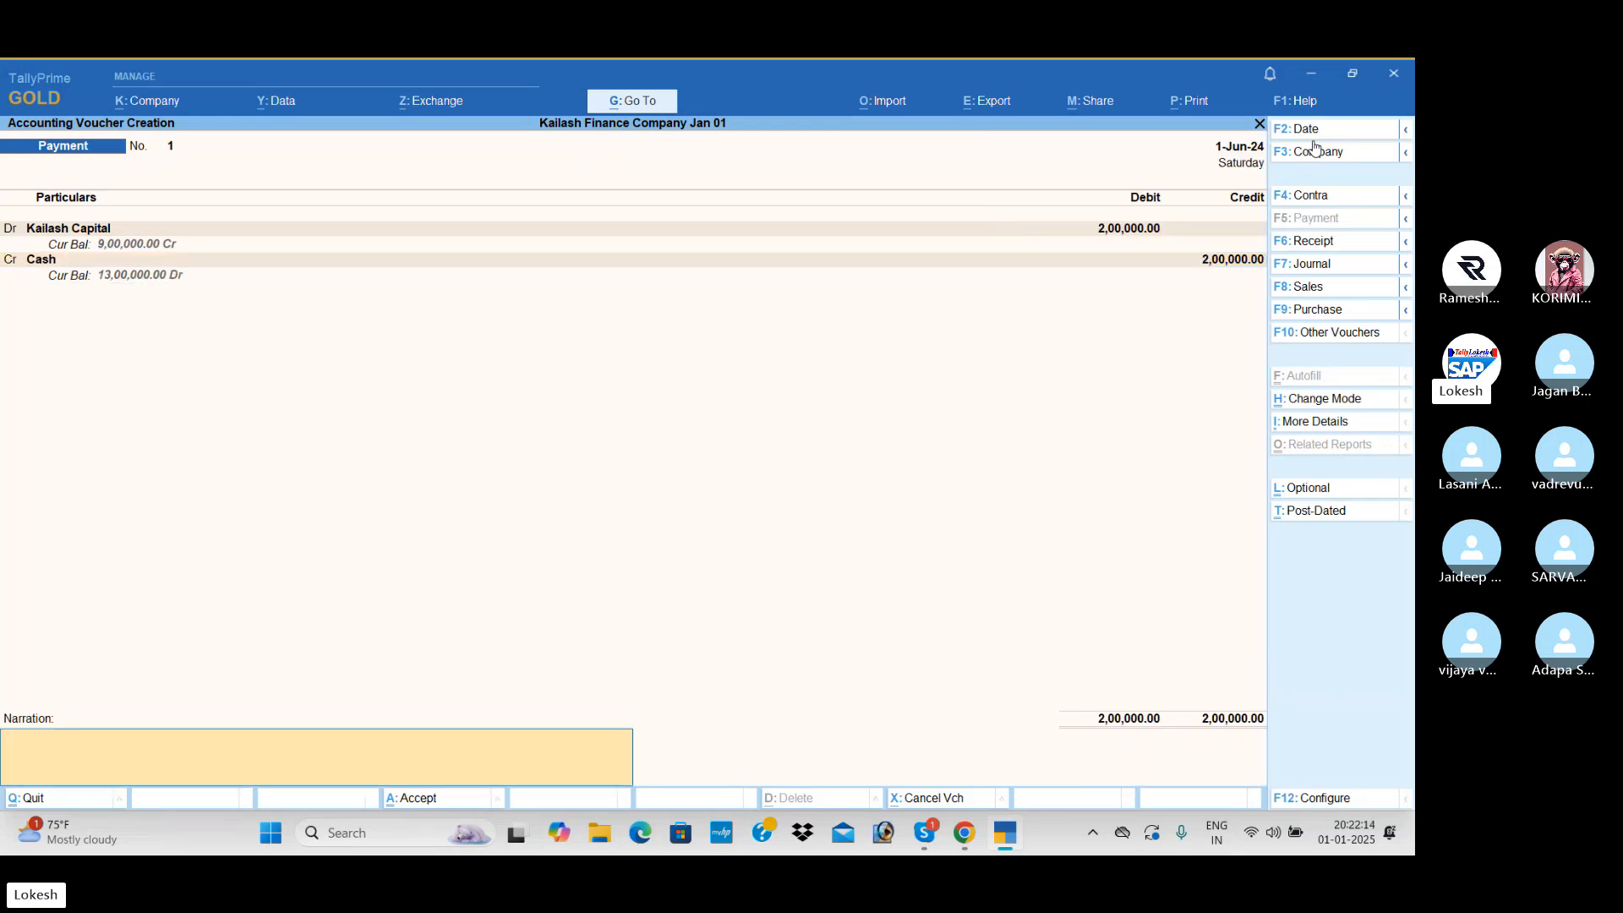
pyautogui.press('Return')
pyautogui.press('Return')
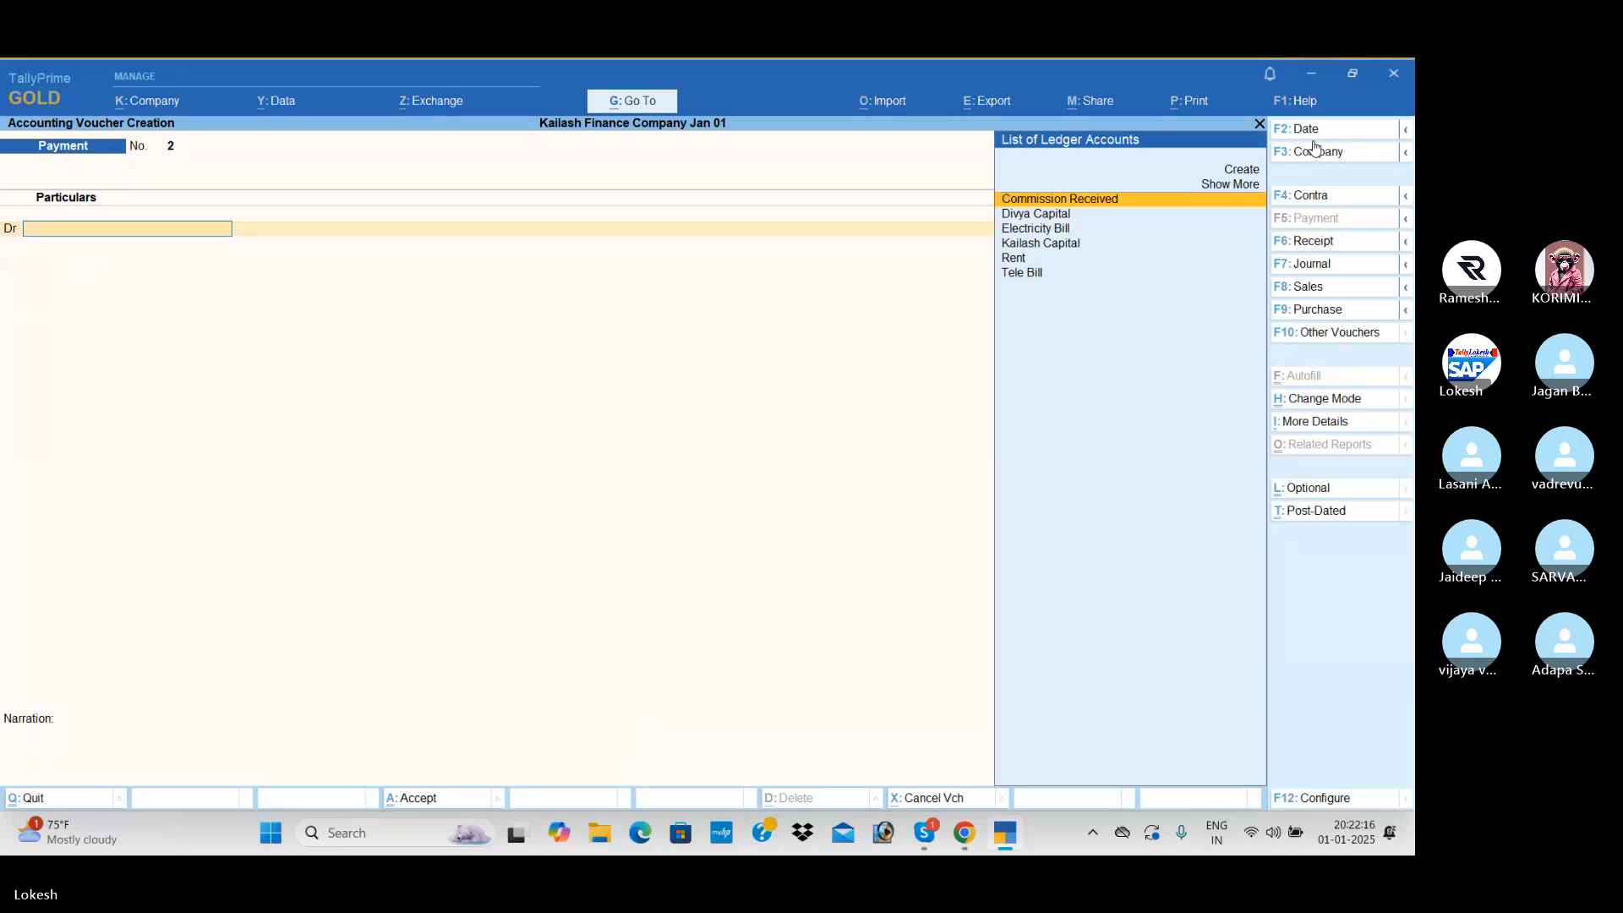
# - Record a receipt dated 1-Jul-24 crediting the second owner's capital ledger with 1,00,000 against Cash
pyautogui.click(1330, 244)
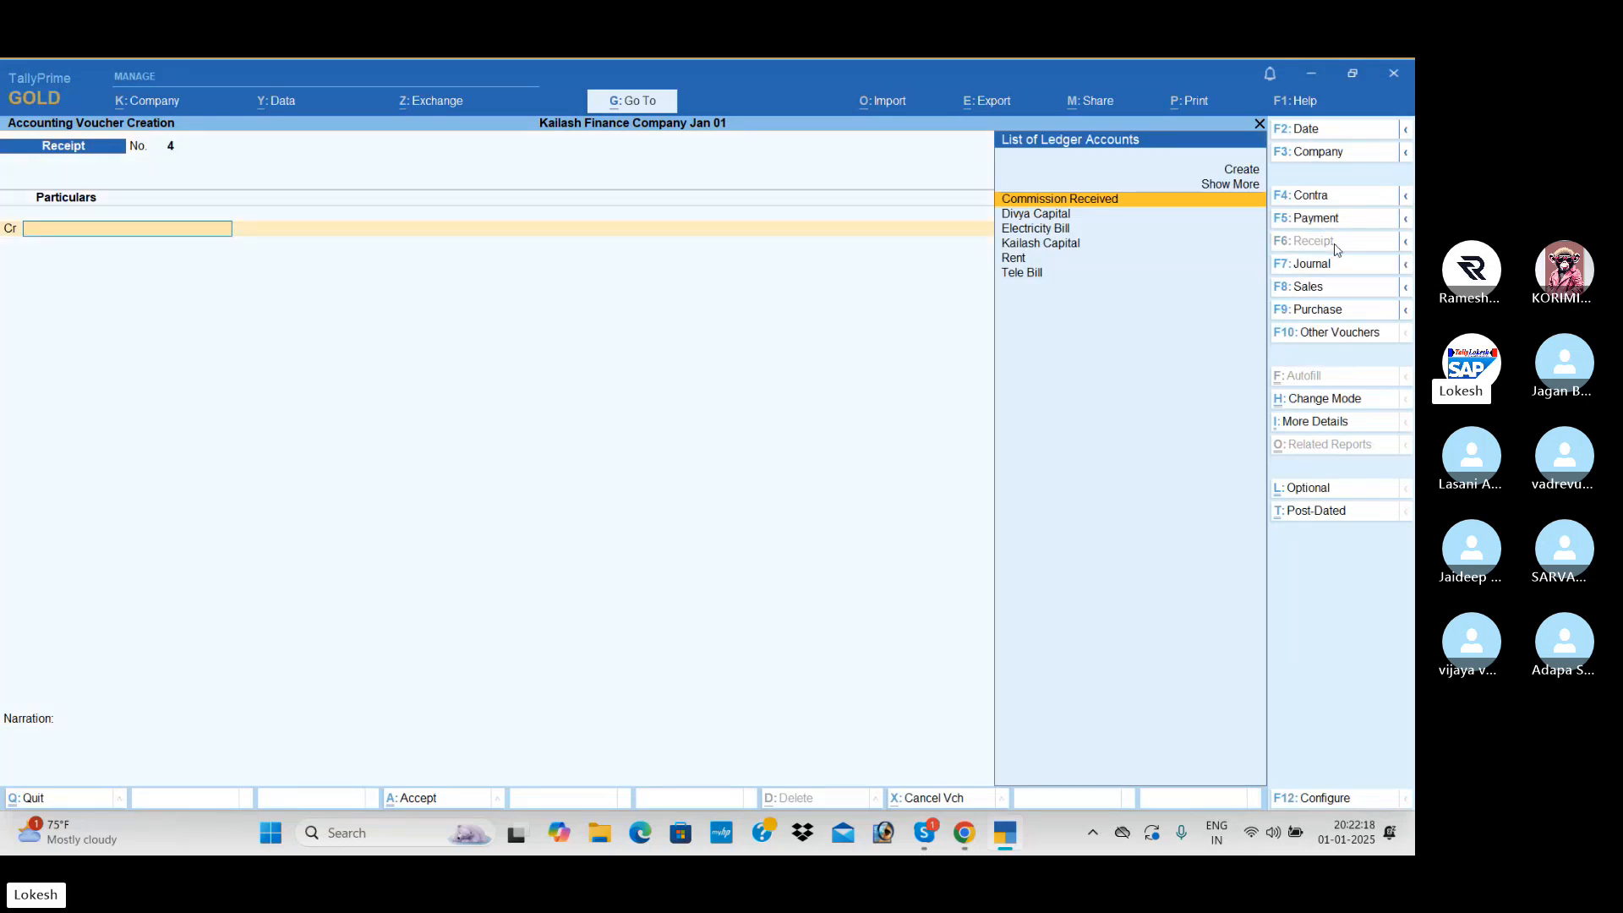
pyautogui.click(1315, 131)
pyautogui.write('1-7')
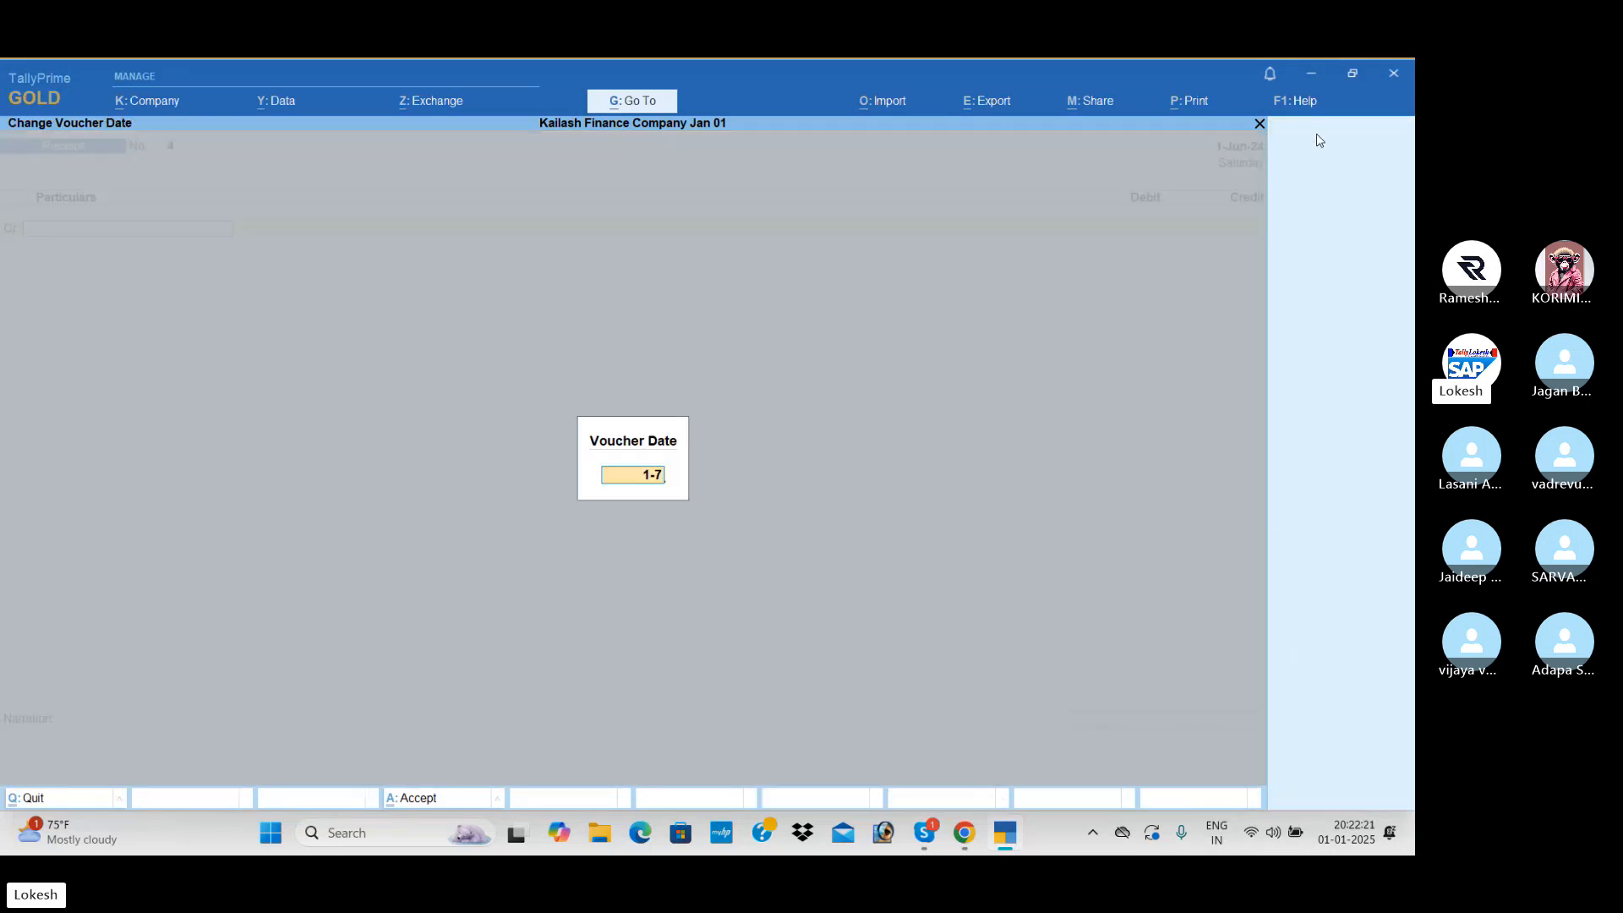
pyautogui.press('Return')
pyautogui.press('Down')
pyautogui.press('Return')
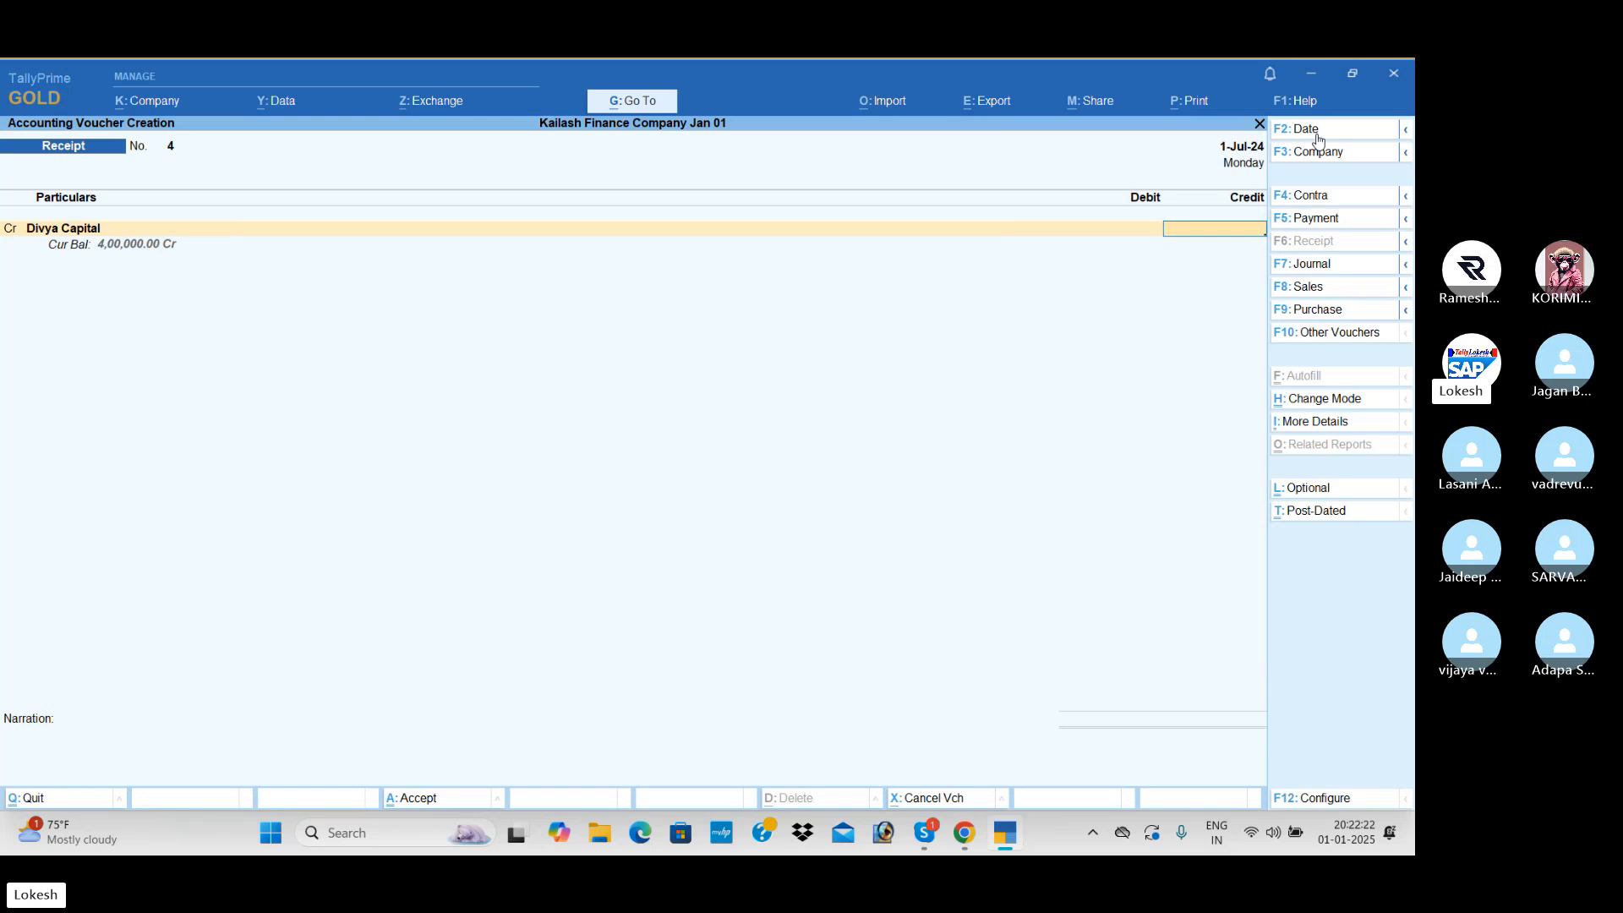
pyautogui.write('100000')
pyautogui.press('Return')
pyautogui.press('Return')
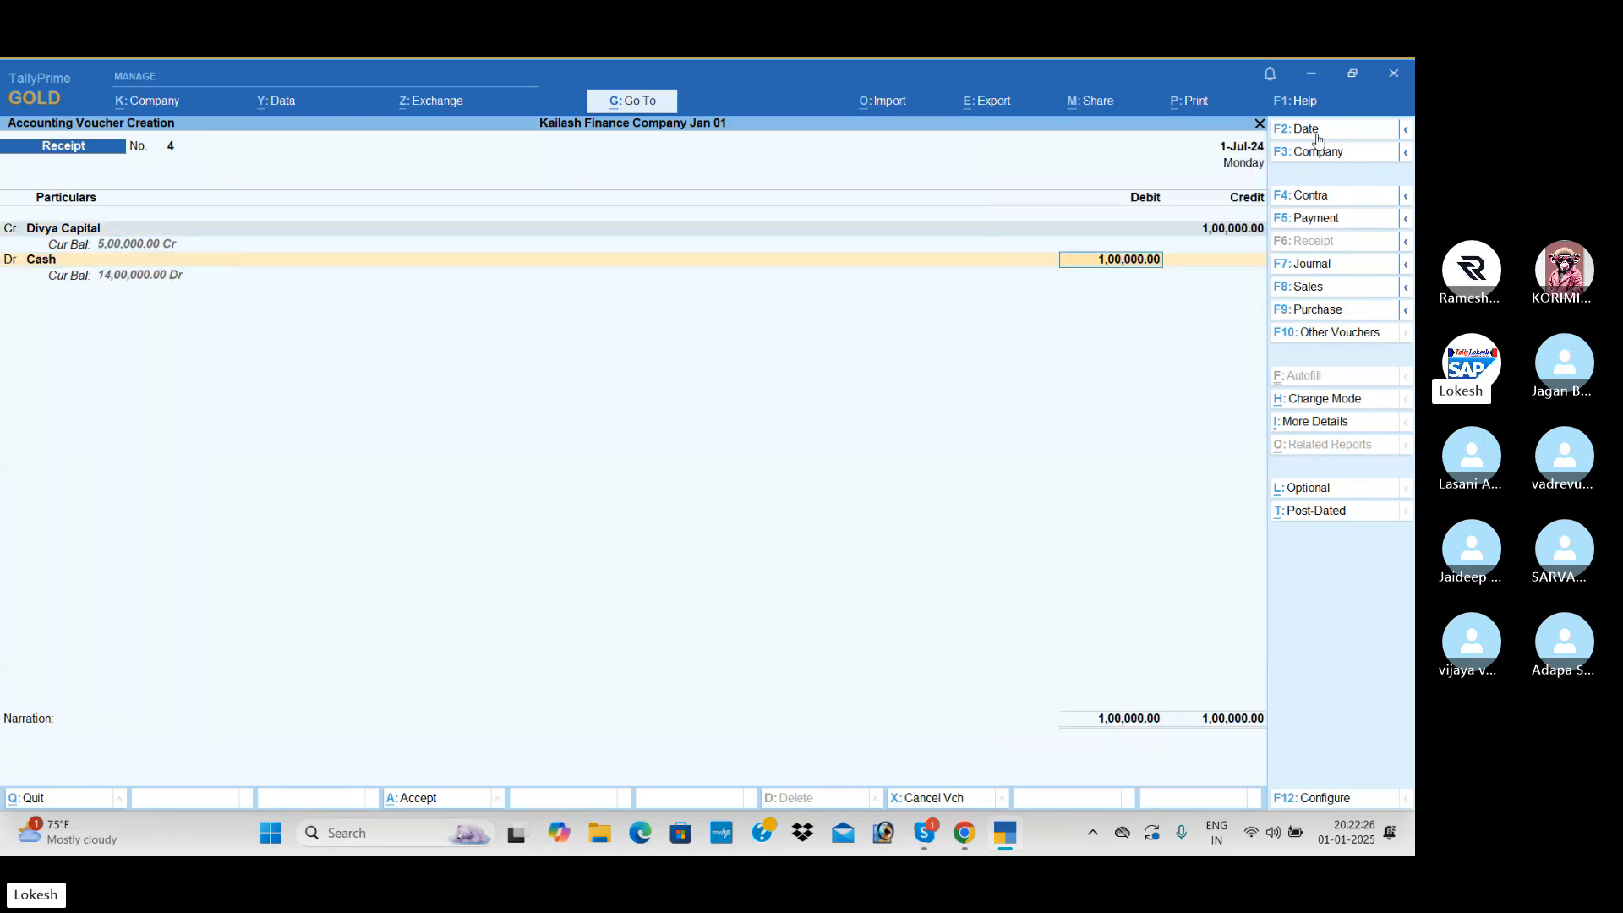
pyautogui.press('ctrl')
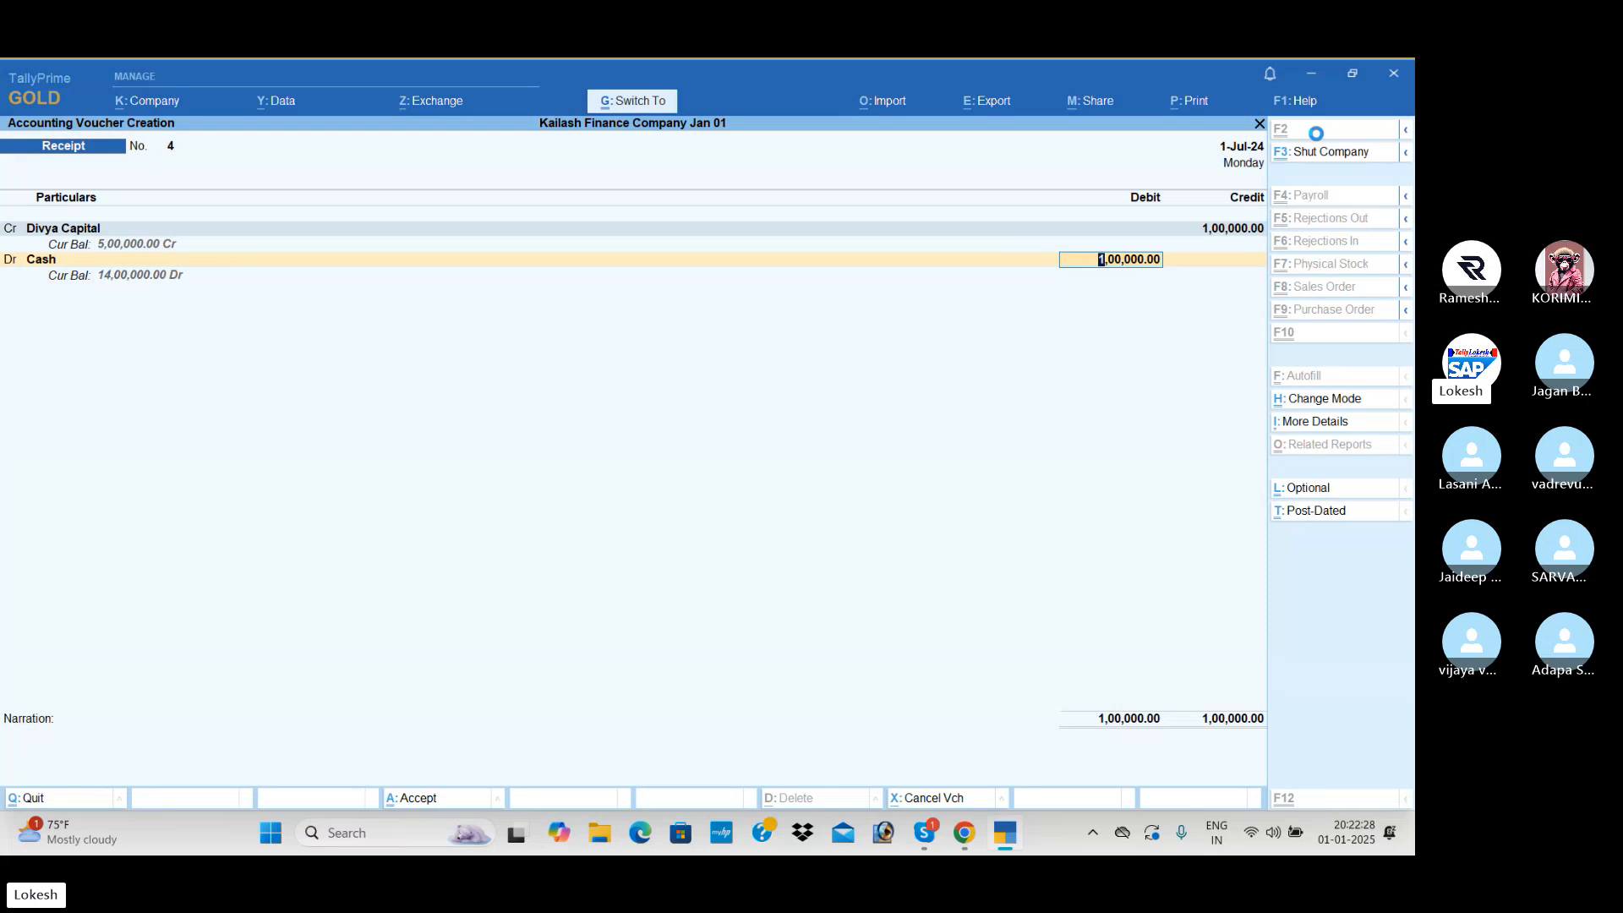
pyautogui.hotkey('ctrl', 'a')
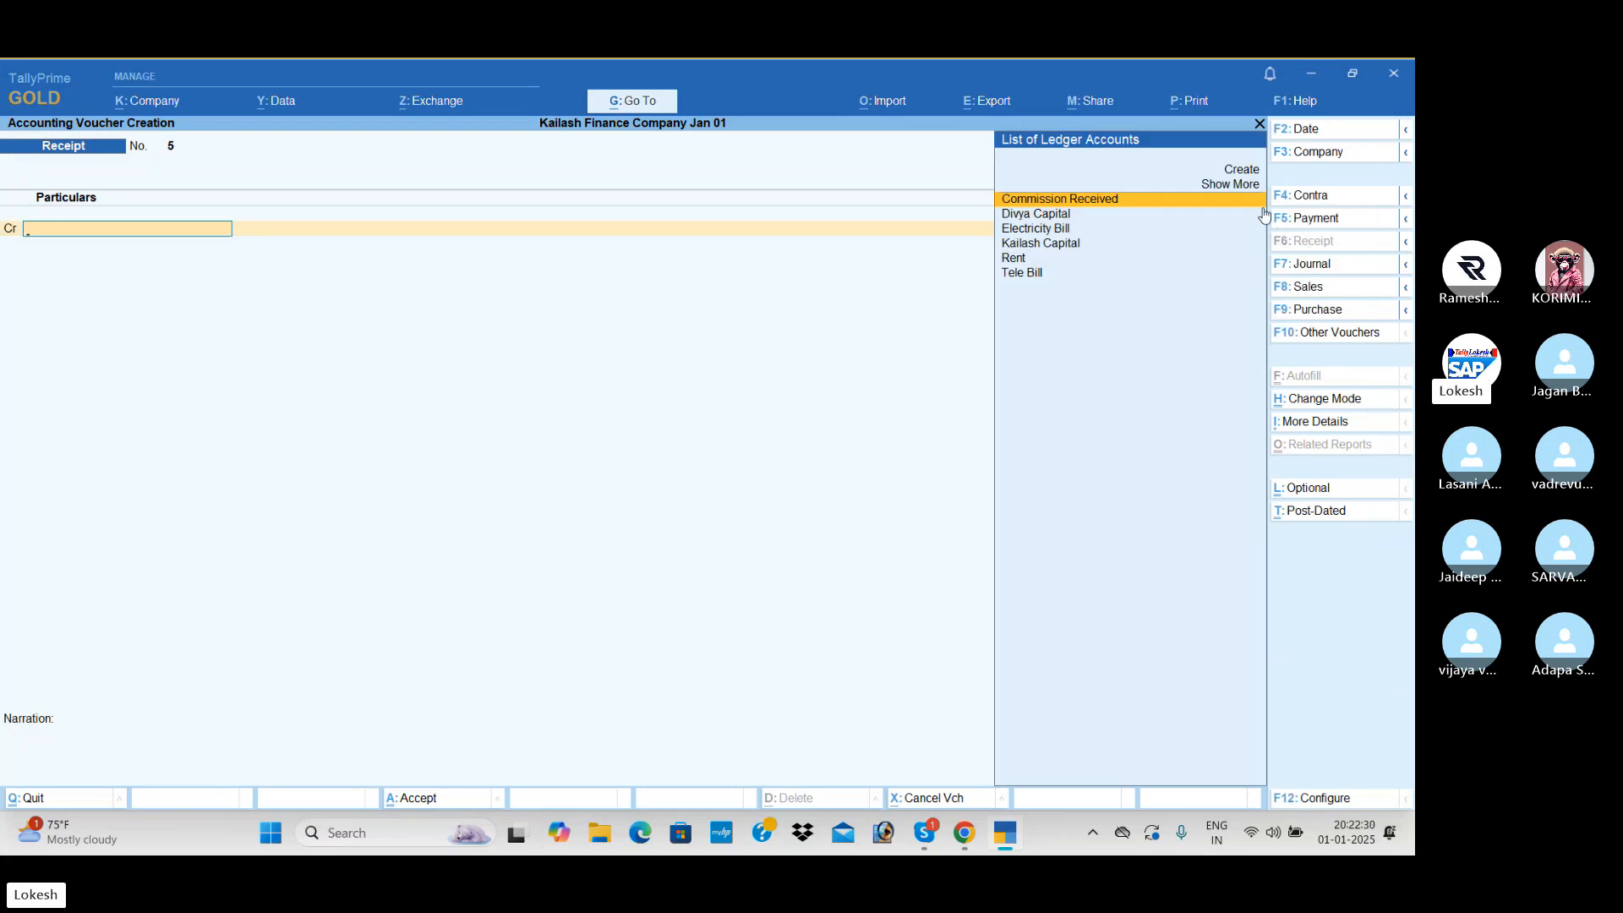
# - Record a payment dated 1-Aug-24 debiting the second owner's capital ledger with 1,00,000 against Cash
pyautogui.click(1319, 219)
pyautogui.click(1340, 133)
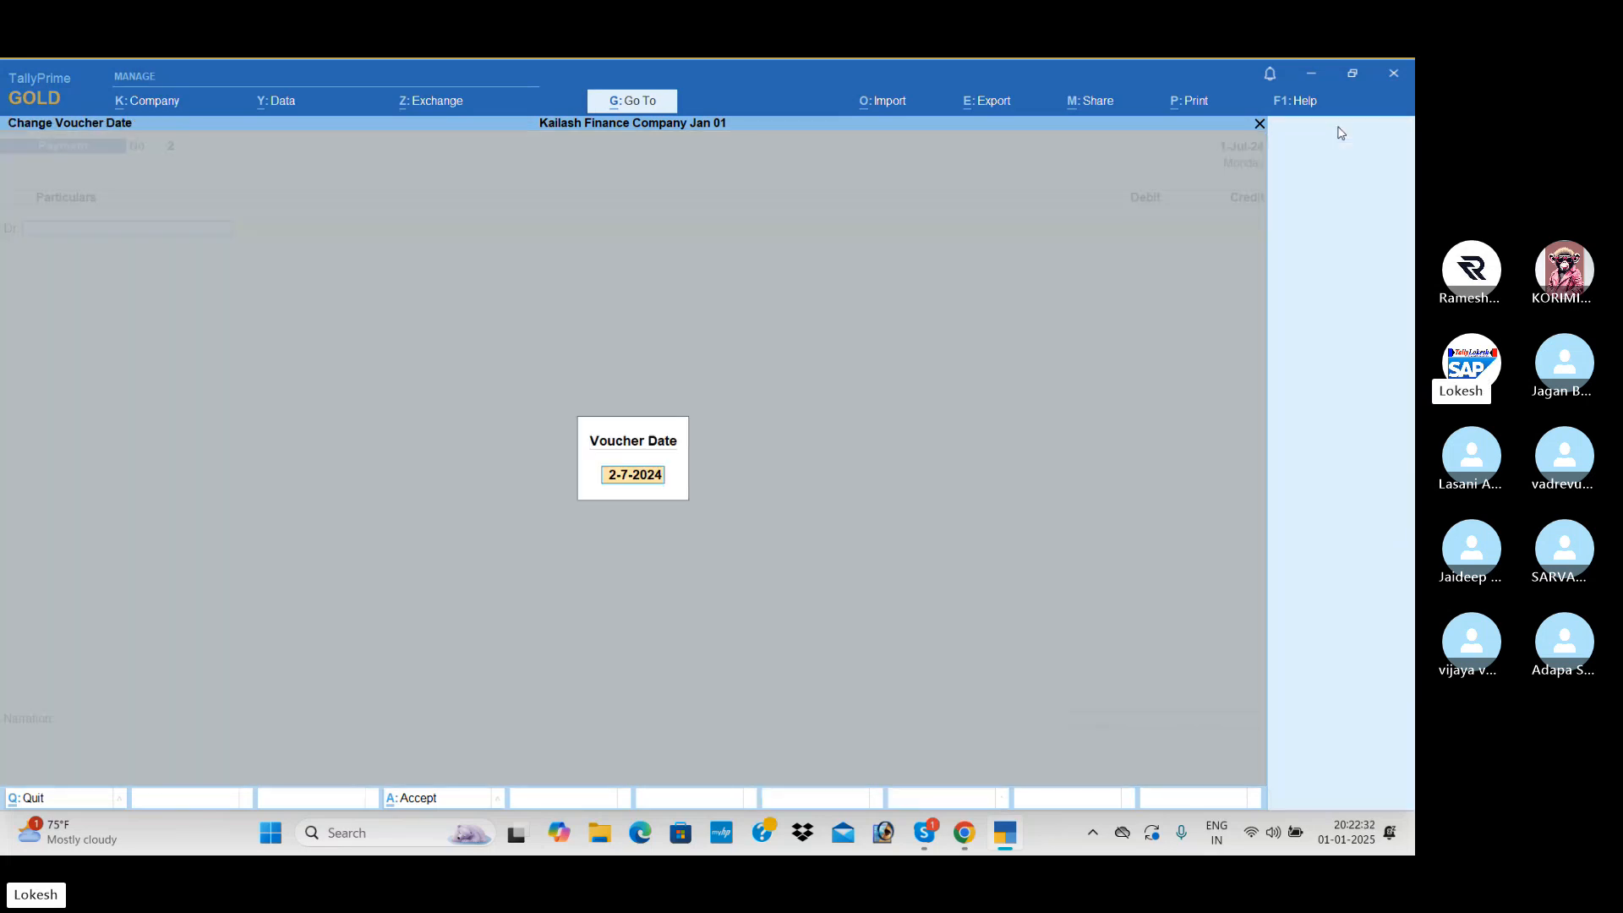
pyautogui.write('1-8')
pyautogui.press('Return')
pyautogui.write('D')
pyautogui.press('Return')
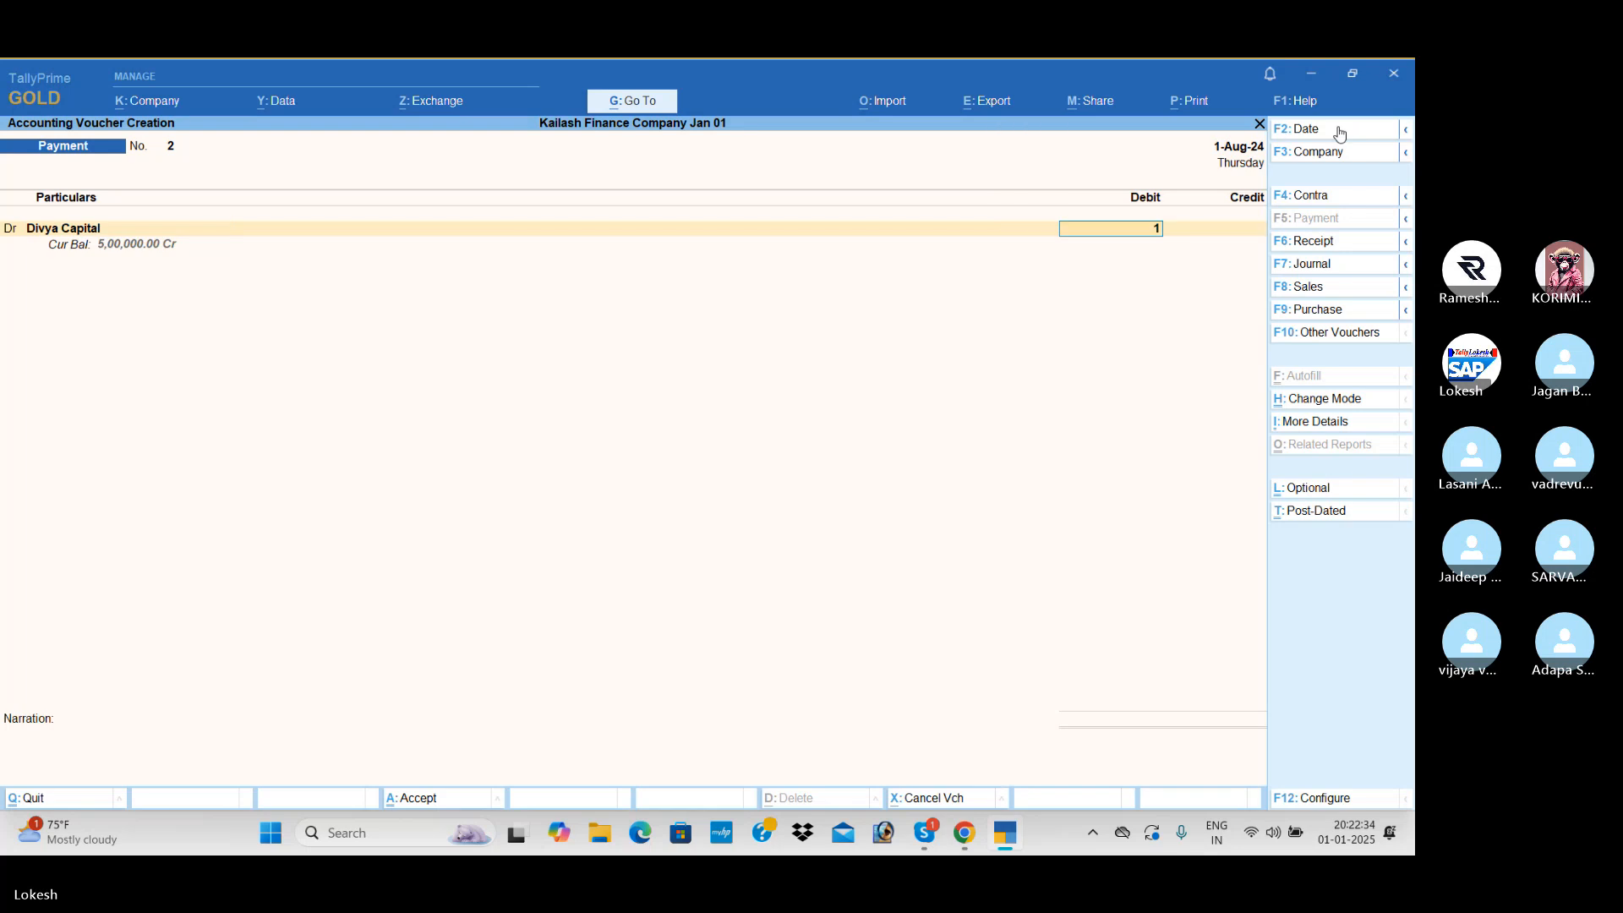
pyautogui.write('100000')
pyautogui.press('Return')
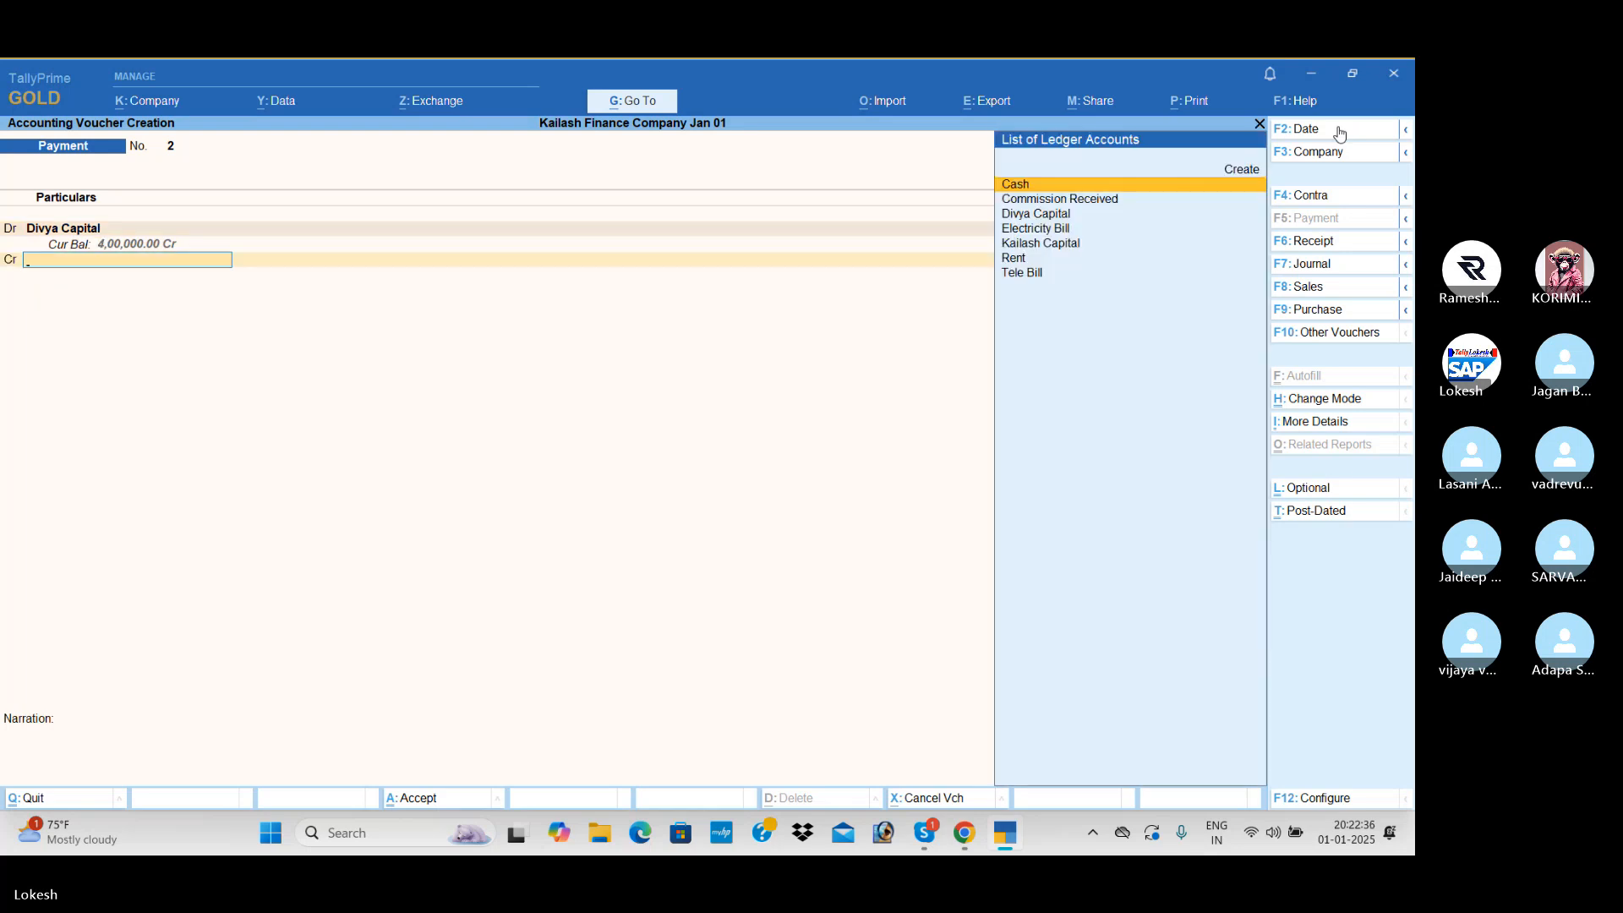
pyautogui.press('Return')
pyautogui.press('Return')
pyautogui.press('Return')
pyautogui.press('Return')
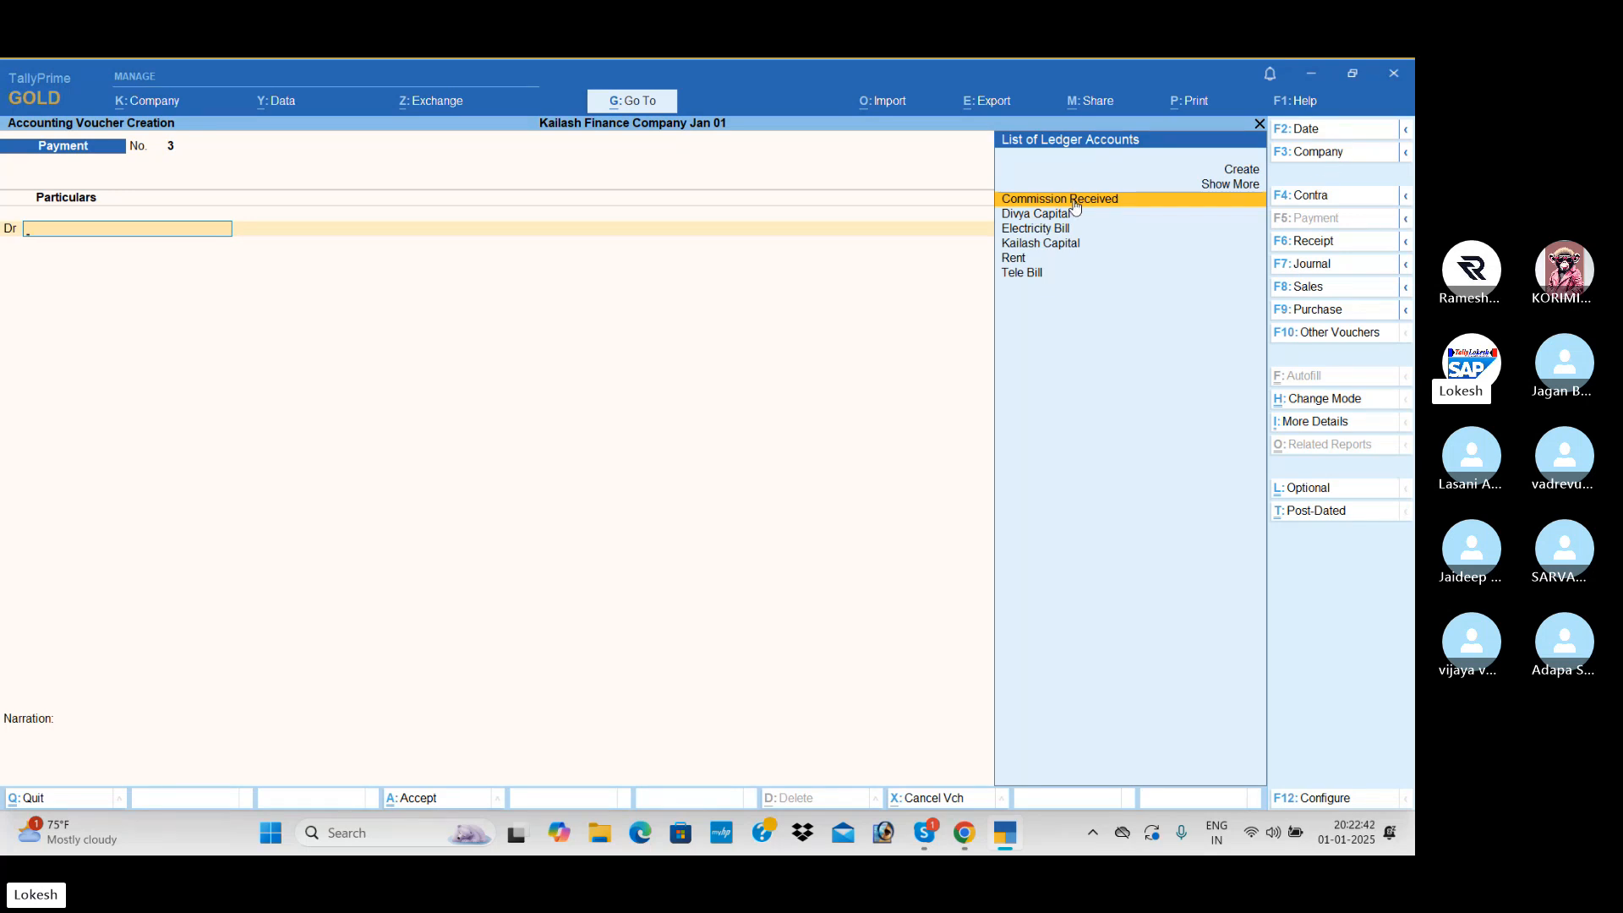
# - Record a receipt dated 2-Aug-24 crediting the first owner's capital ledger with 2,00,000 against Cash
pyautogui.press('F6')
pyautogui.click(1325, 134)
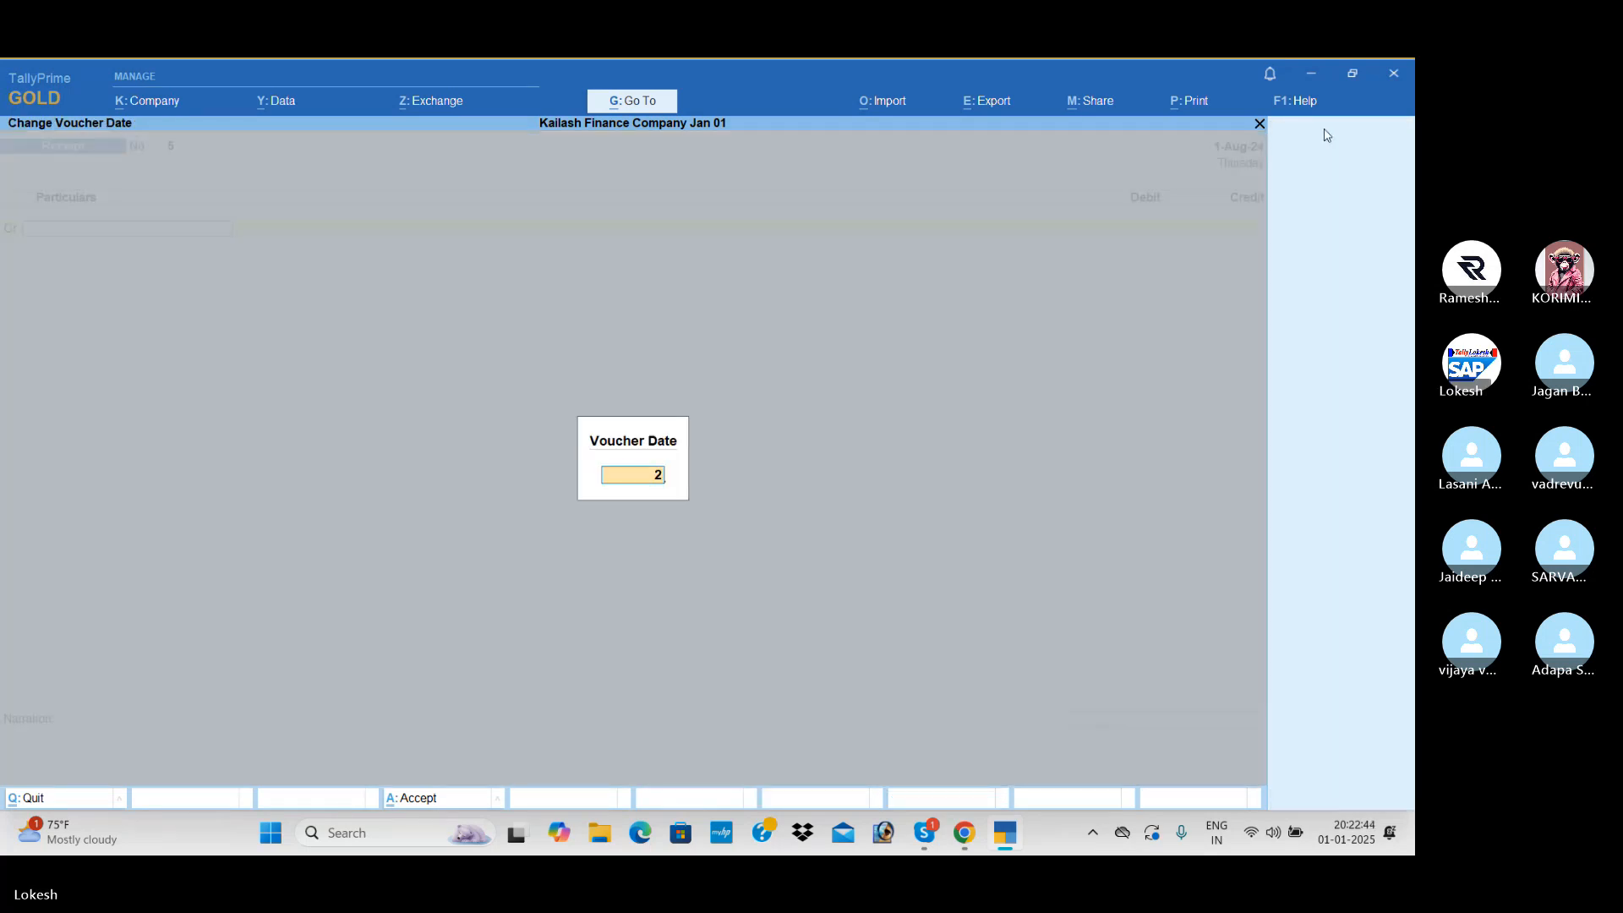
pyautogui.write('2-8')
pyautogui.press('Return')
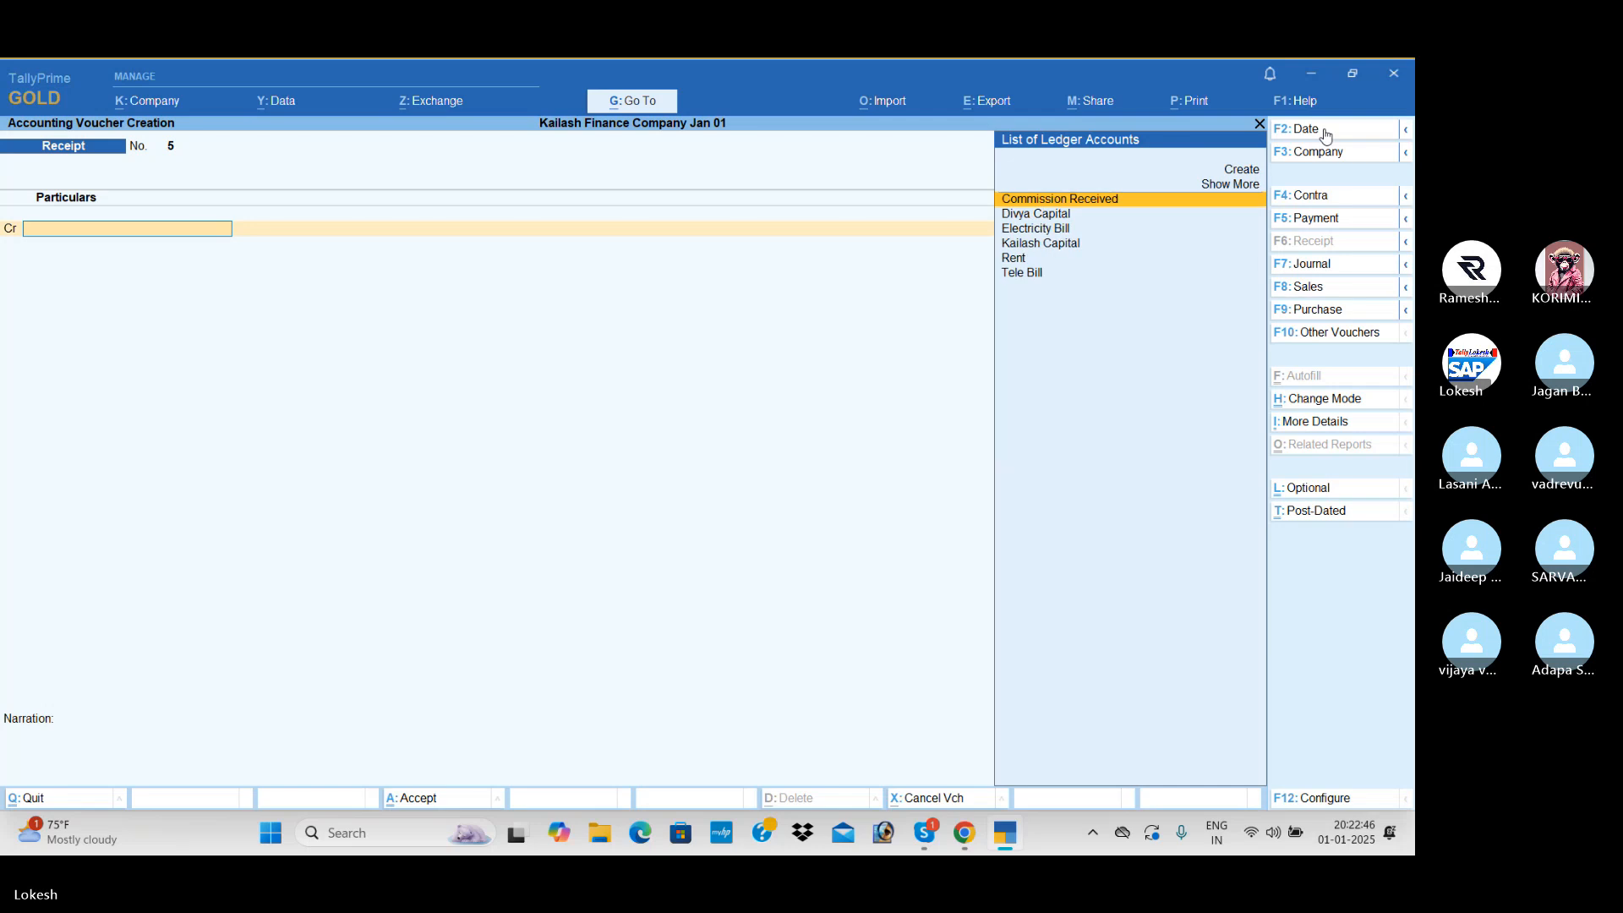
pyautogui.write('kai')
pyautogui.press('Return')
pyautogui.write('2')
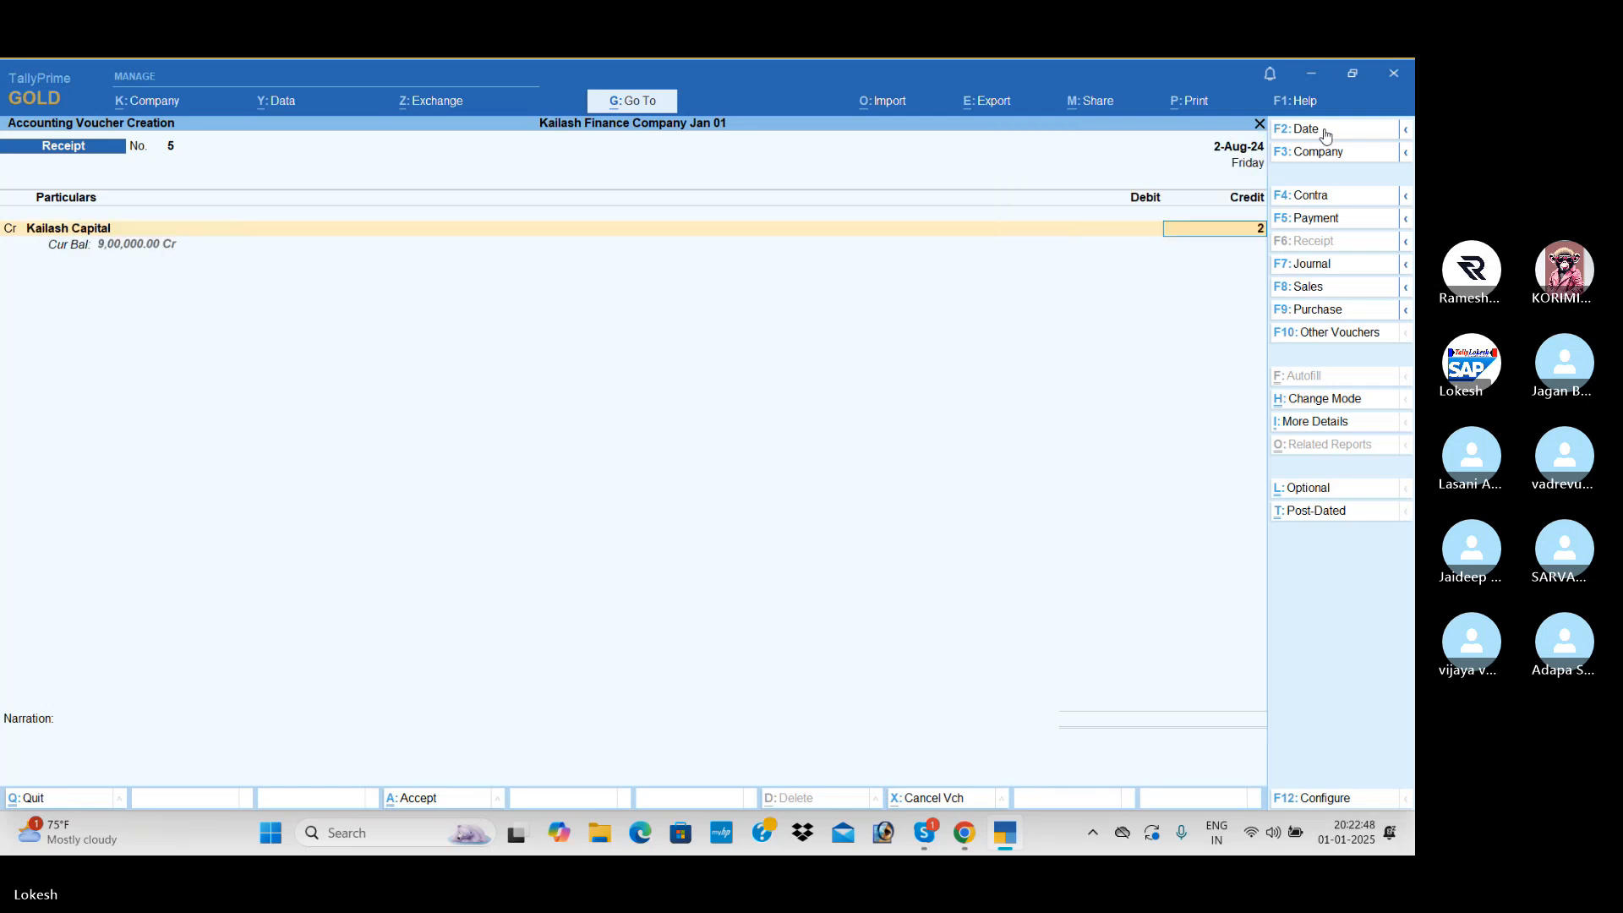
pyautogui.write(',00,000')
pyautogui.press('Return')
pyautogui.press('Return')
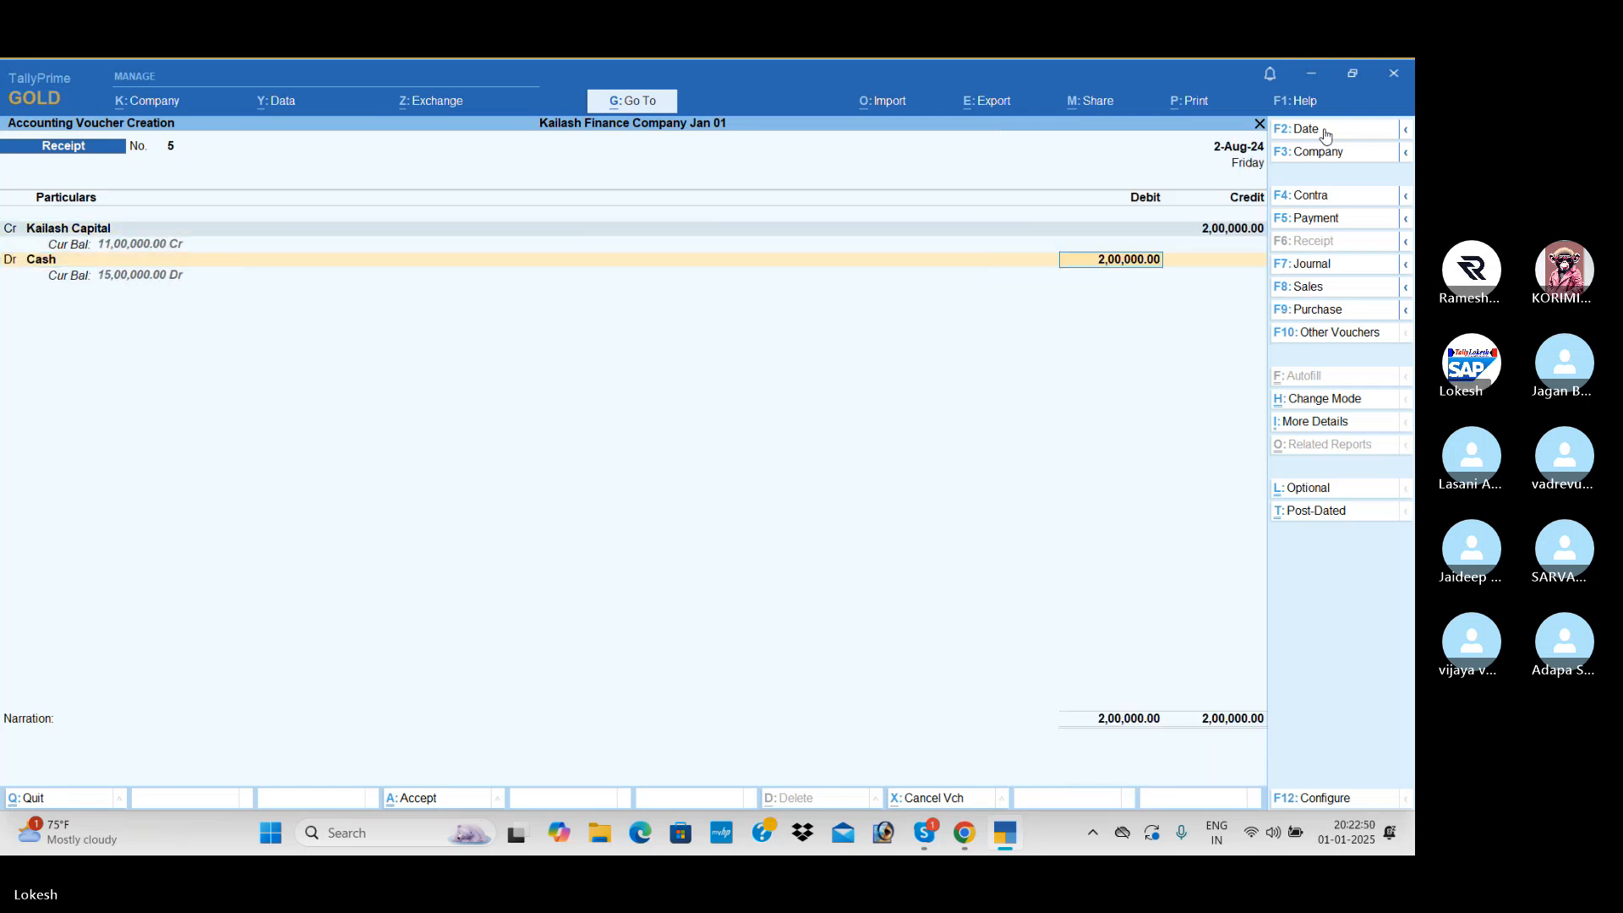
pyautogui.press('Return')
pyautogui.press('Return')
pyautogui.press('Return')
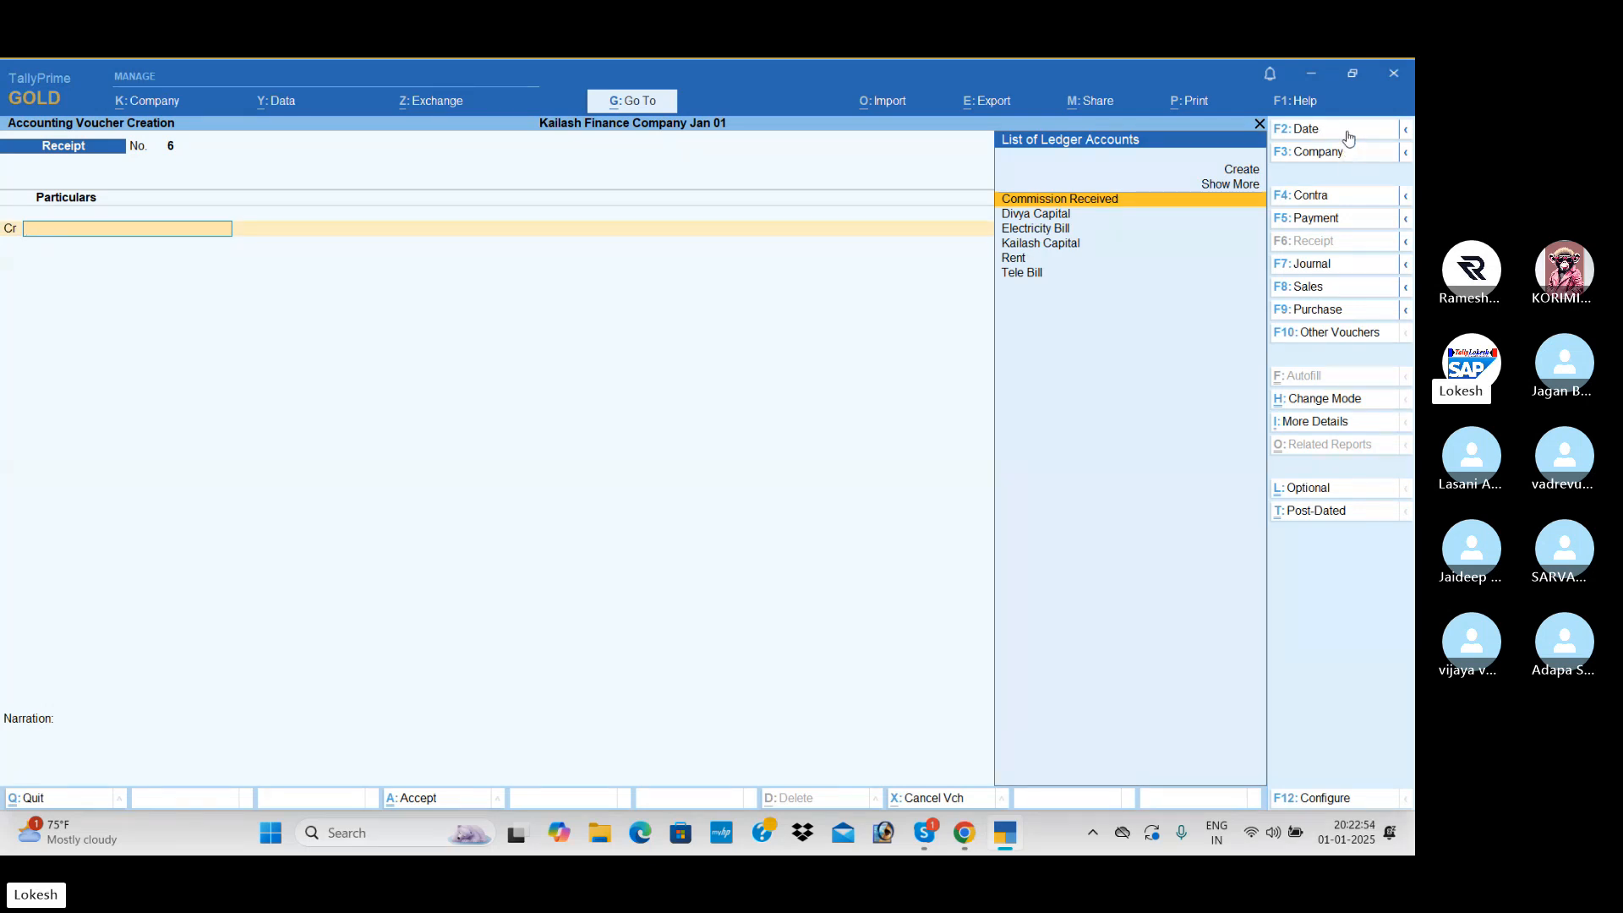
# - Record a receipt dated 2-Sep-24 crediting the second owner's capital ledger with 6,00,000 against Cash
pyautogui.click(1349, 138)
pyautogui.write('2-9')
pyautogui.press('Return')
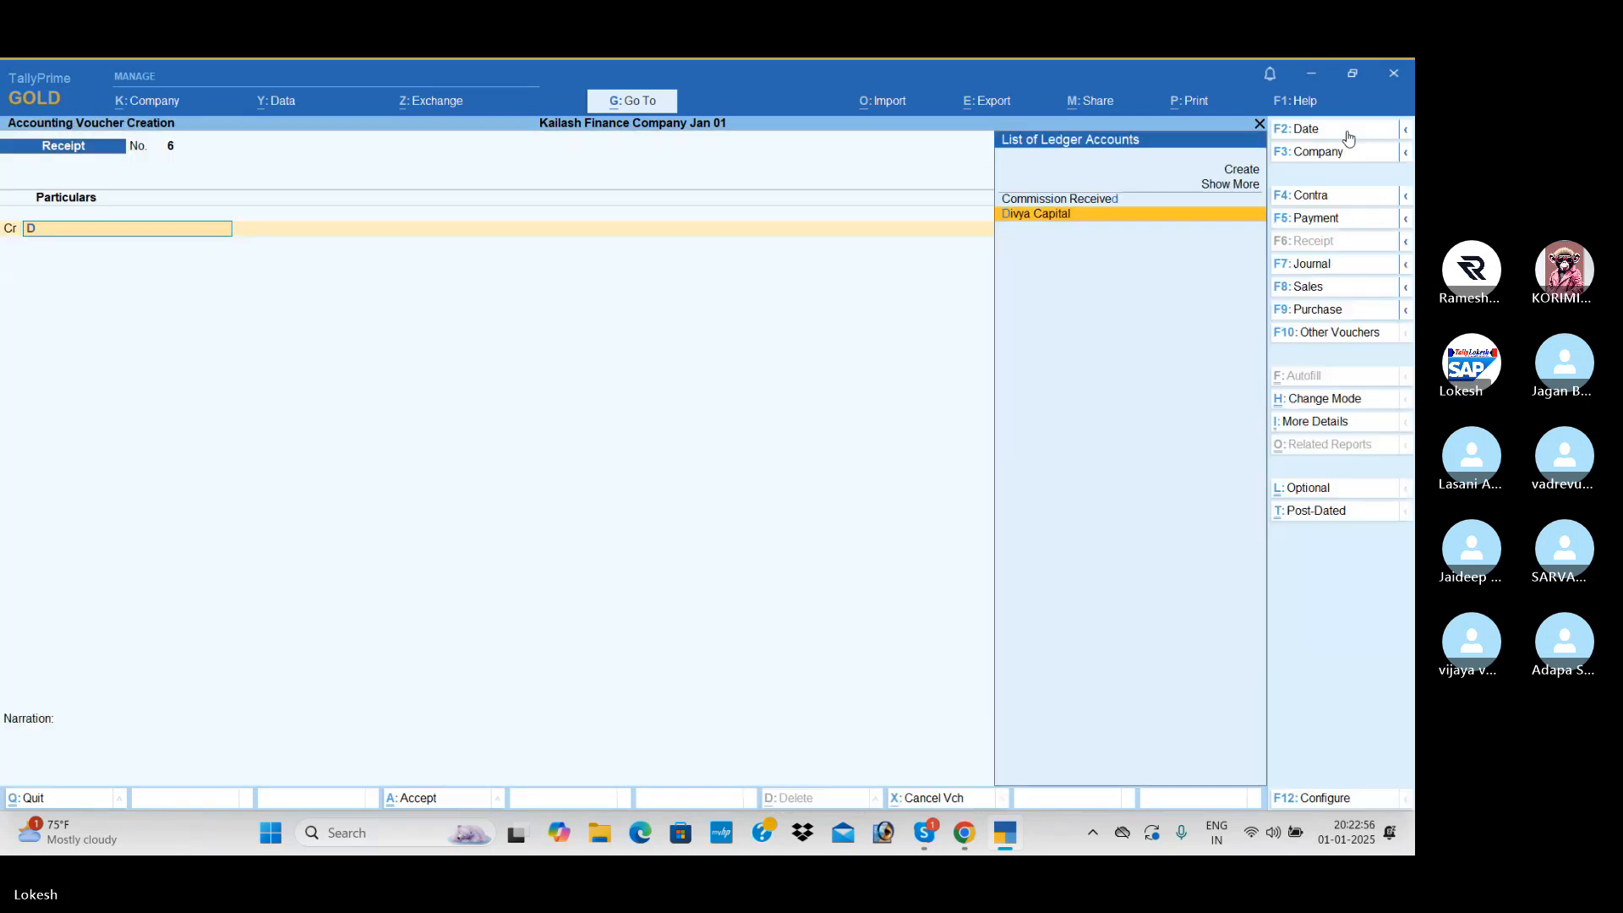
pyautogui.press('Return')
pyautogui.write('600000')
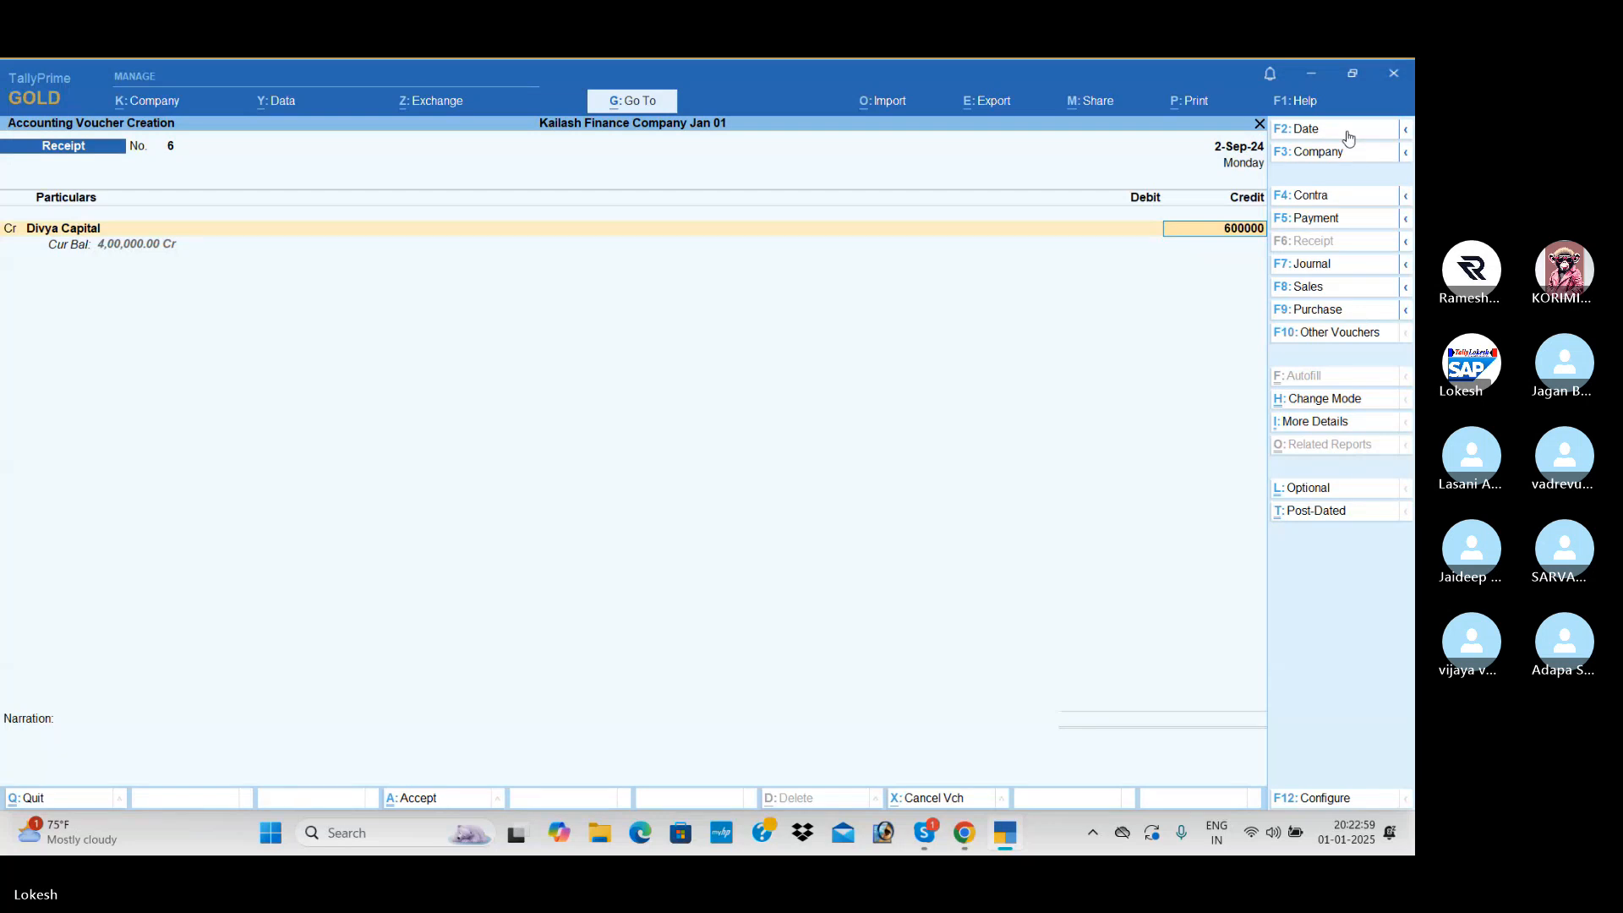
pyautogui.press('Return')
pyautogui.press('Return')
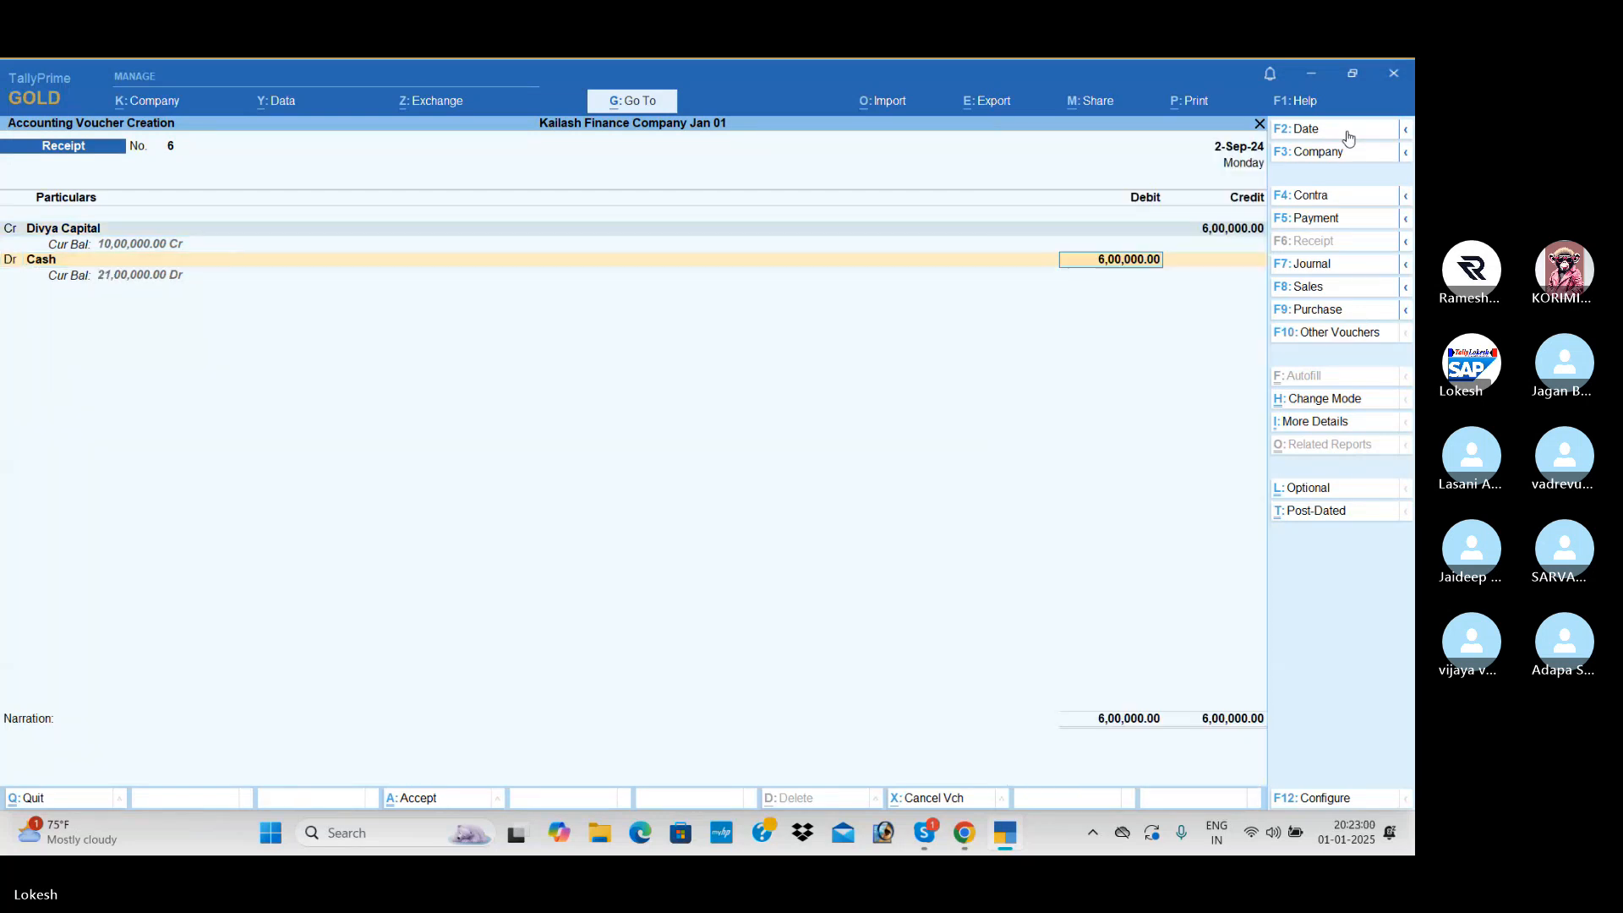
pyautogui.hotkey('ctrl', 'a')
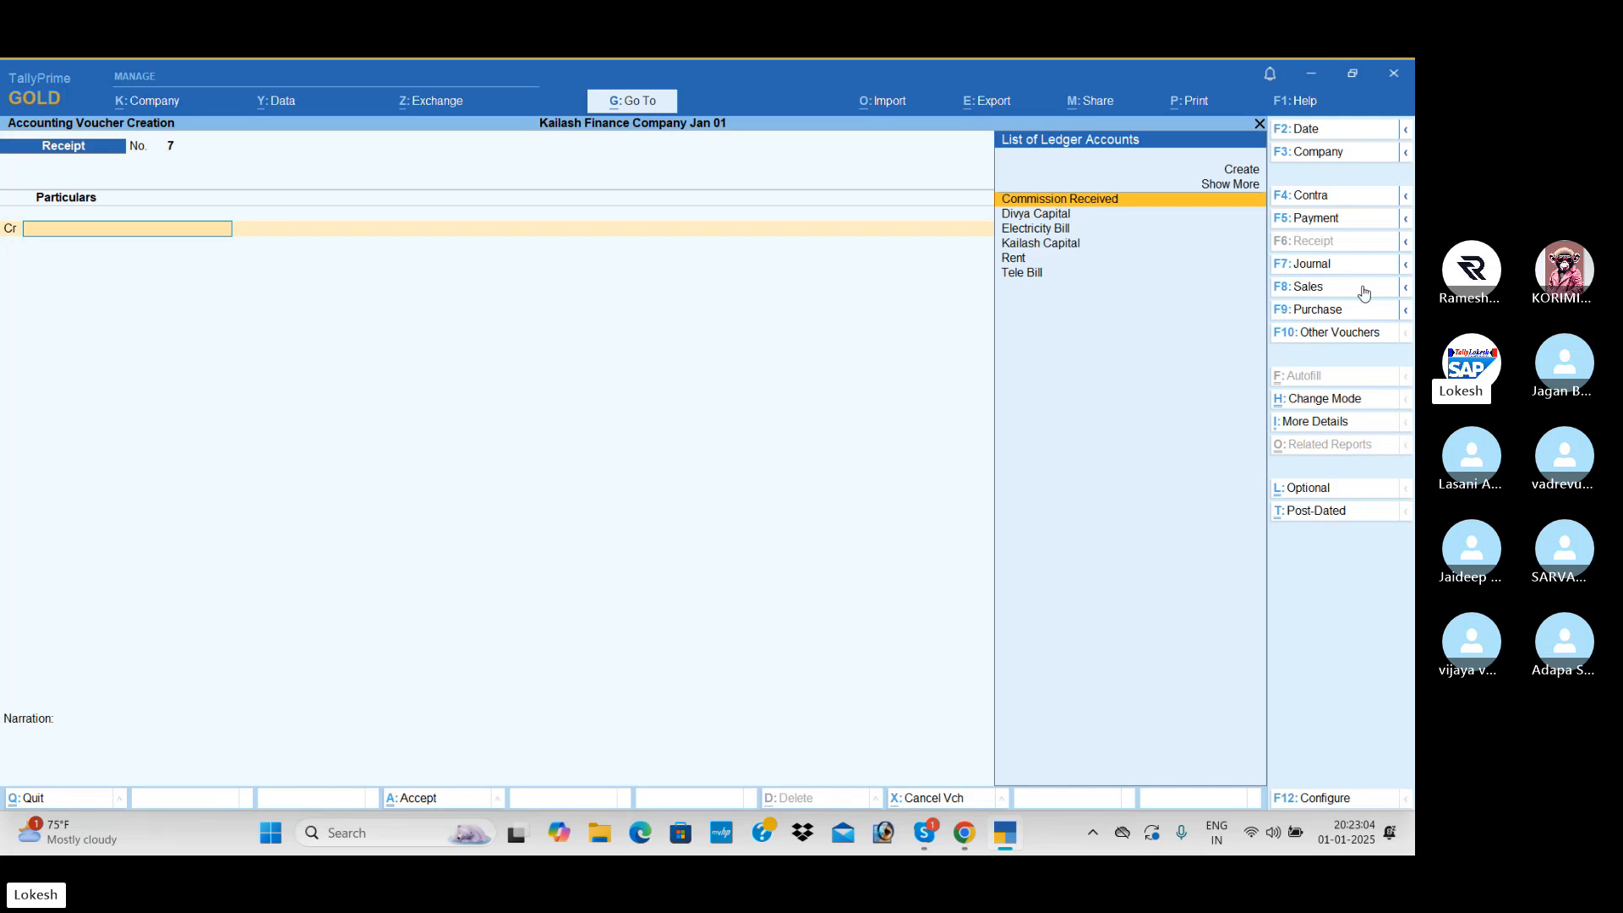
# - Record a payment dated 1-Oct-24 debiting the first owner's capital ledger with 3,00,000 against Cash
pyautogui.click(1333, 219)
pyautogui.click(1315, 131)
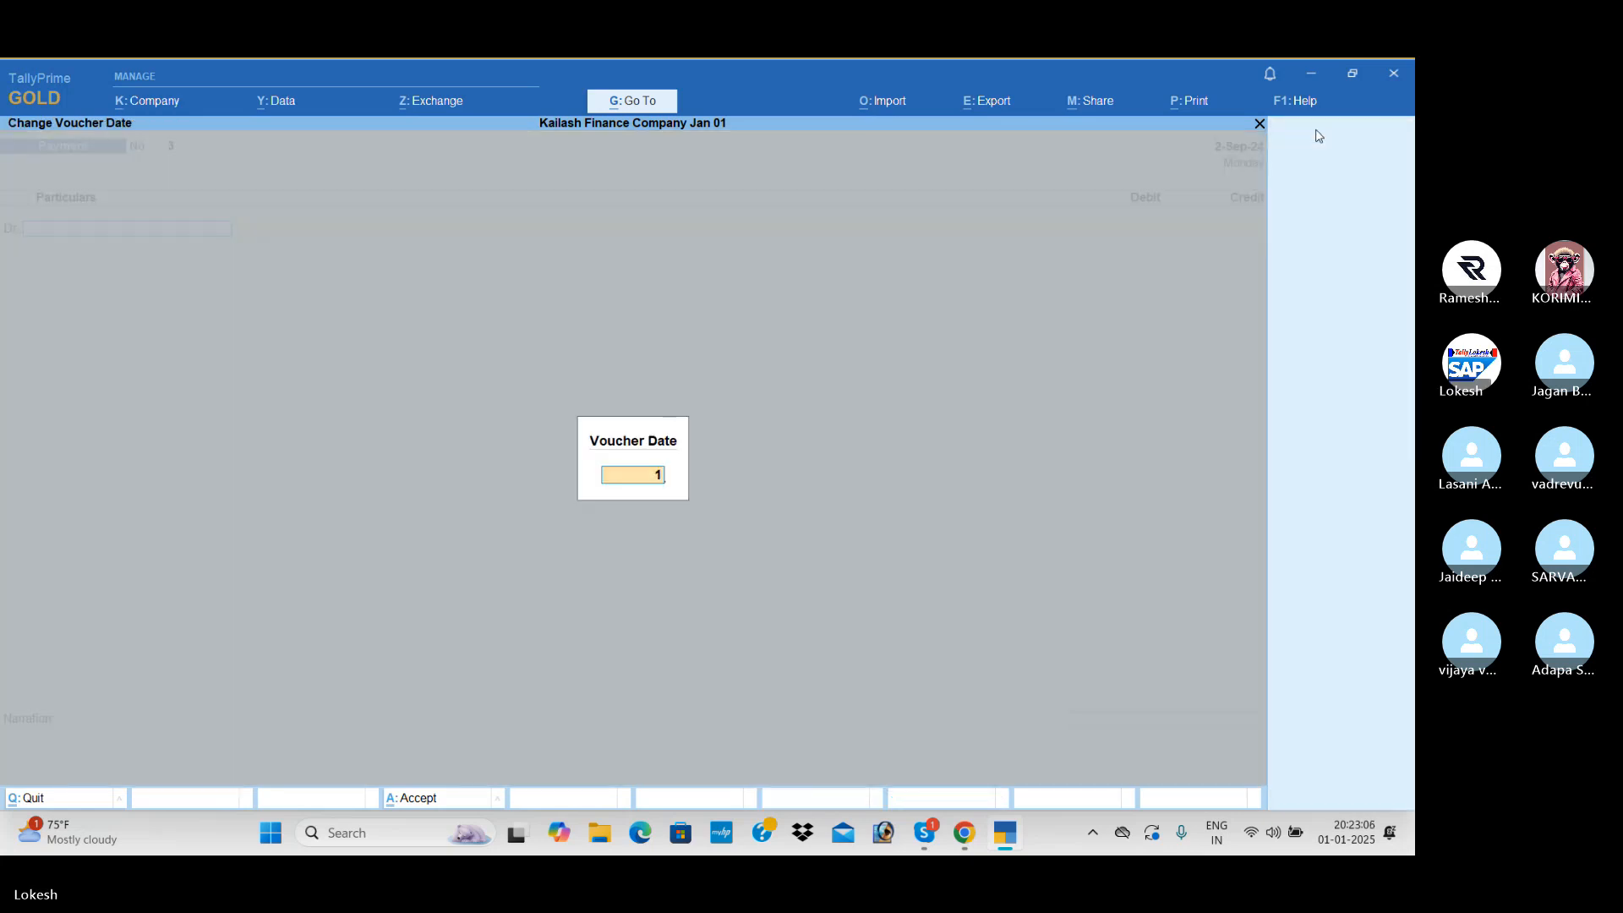
pyautogui.write('1-10')
pyautogui.press('Return')
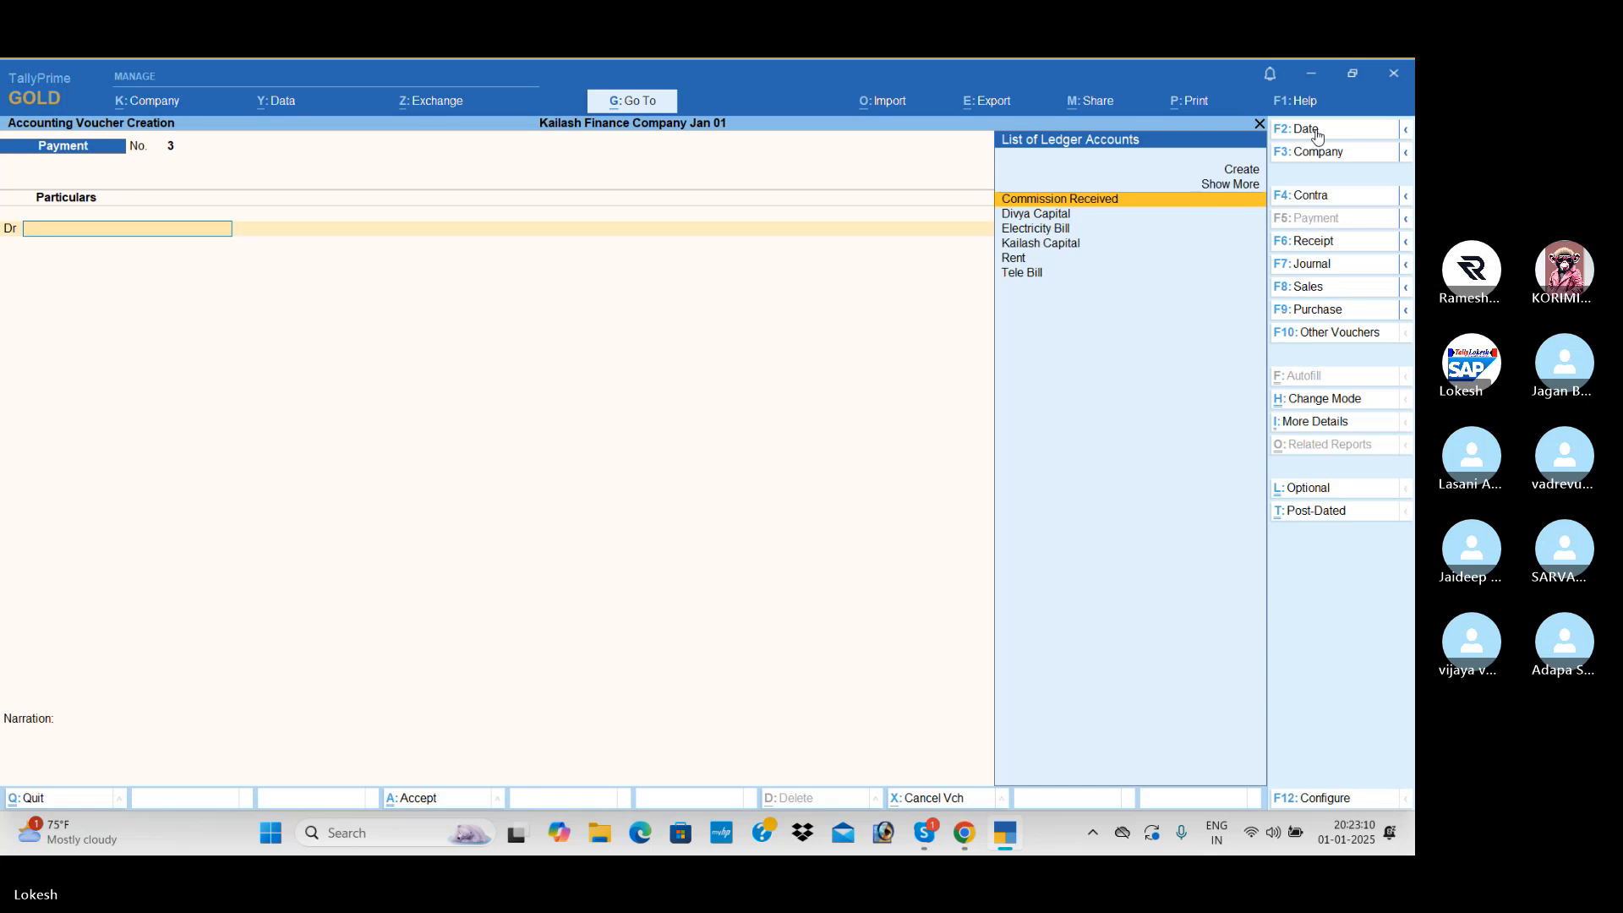
pyautogui.write('ka')
pyautogui.press('Return')
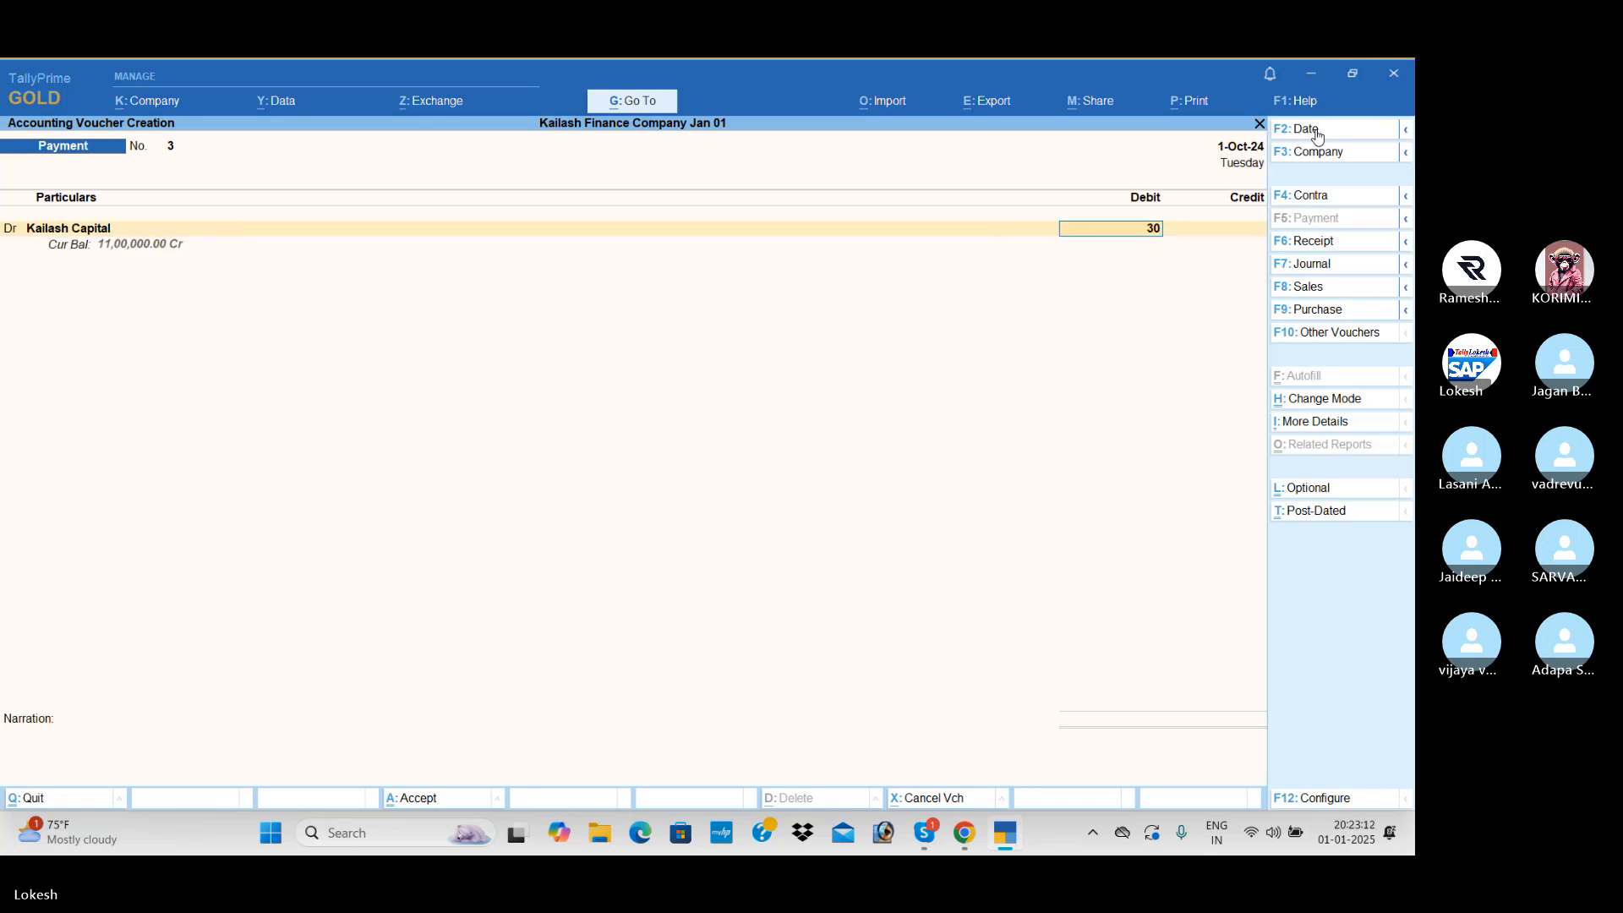
pyautogui.write('3,00,000')
pyautogui.press('Return')
pyautogui.press('Return')
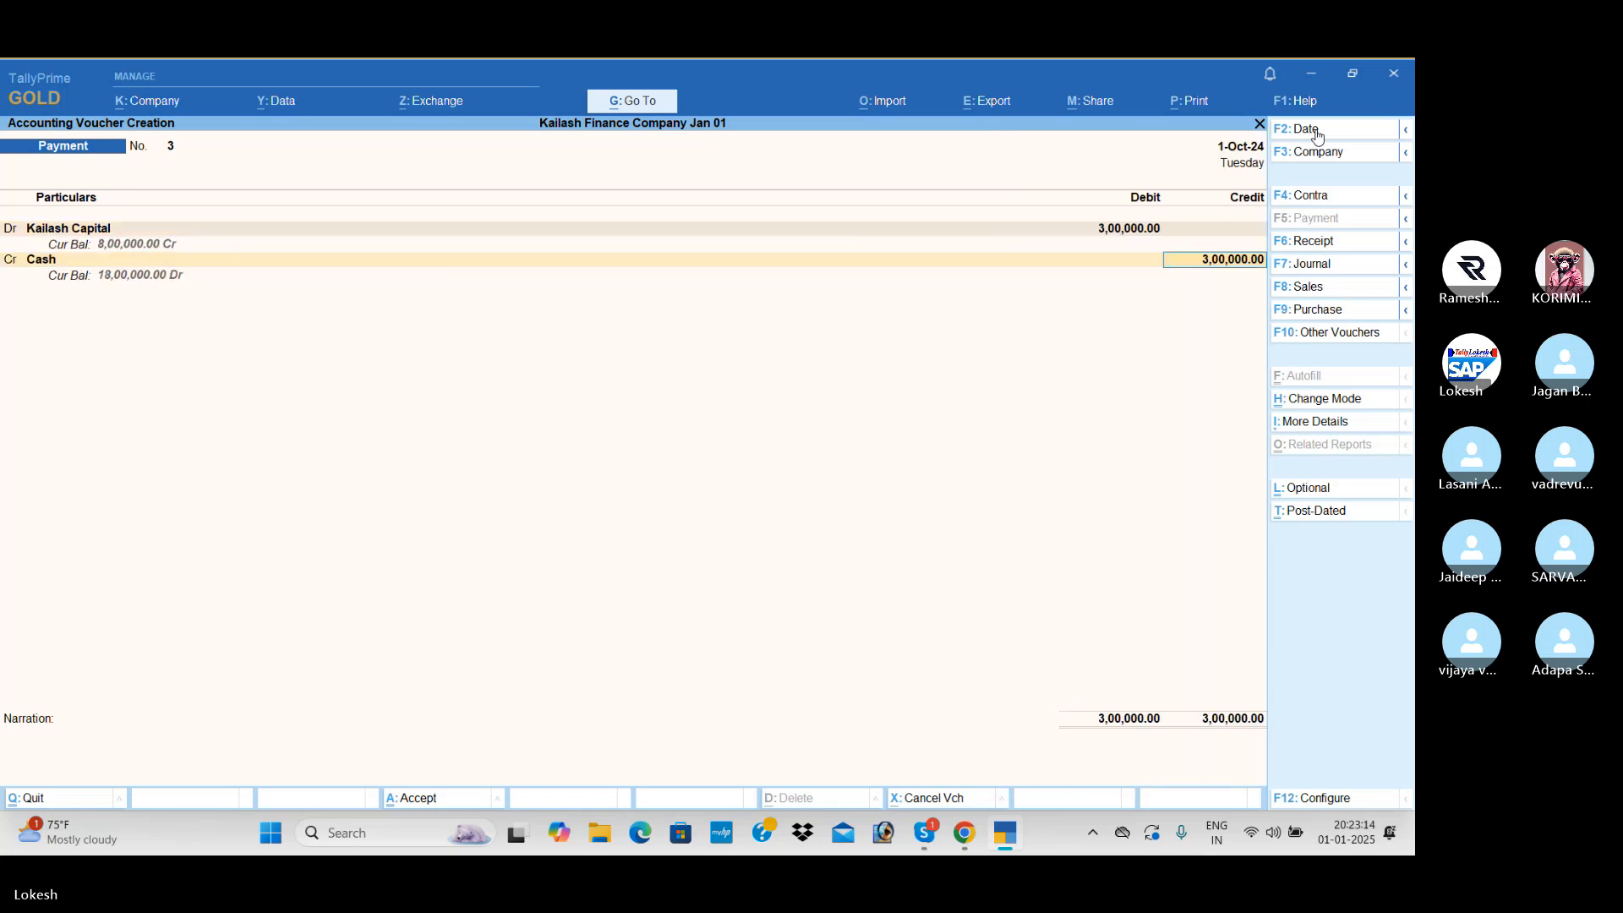
pyautogui.press('Return')
pyautogui.press('Return')
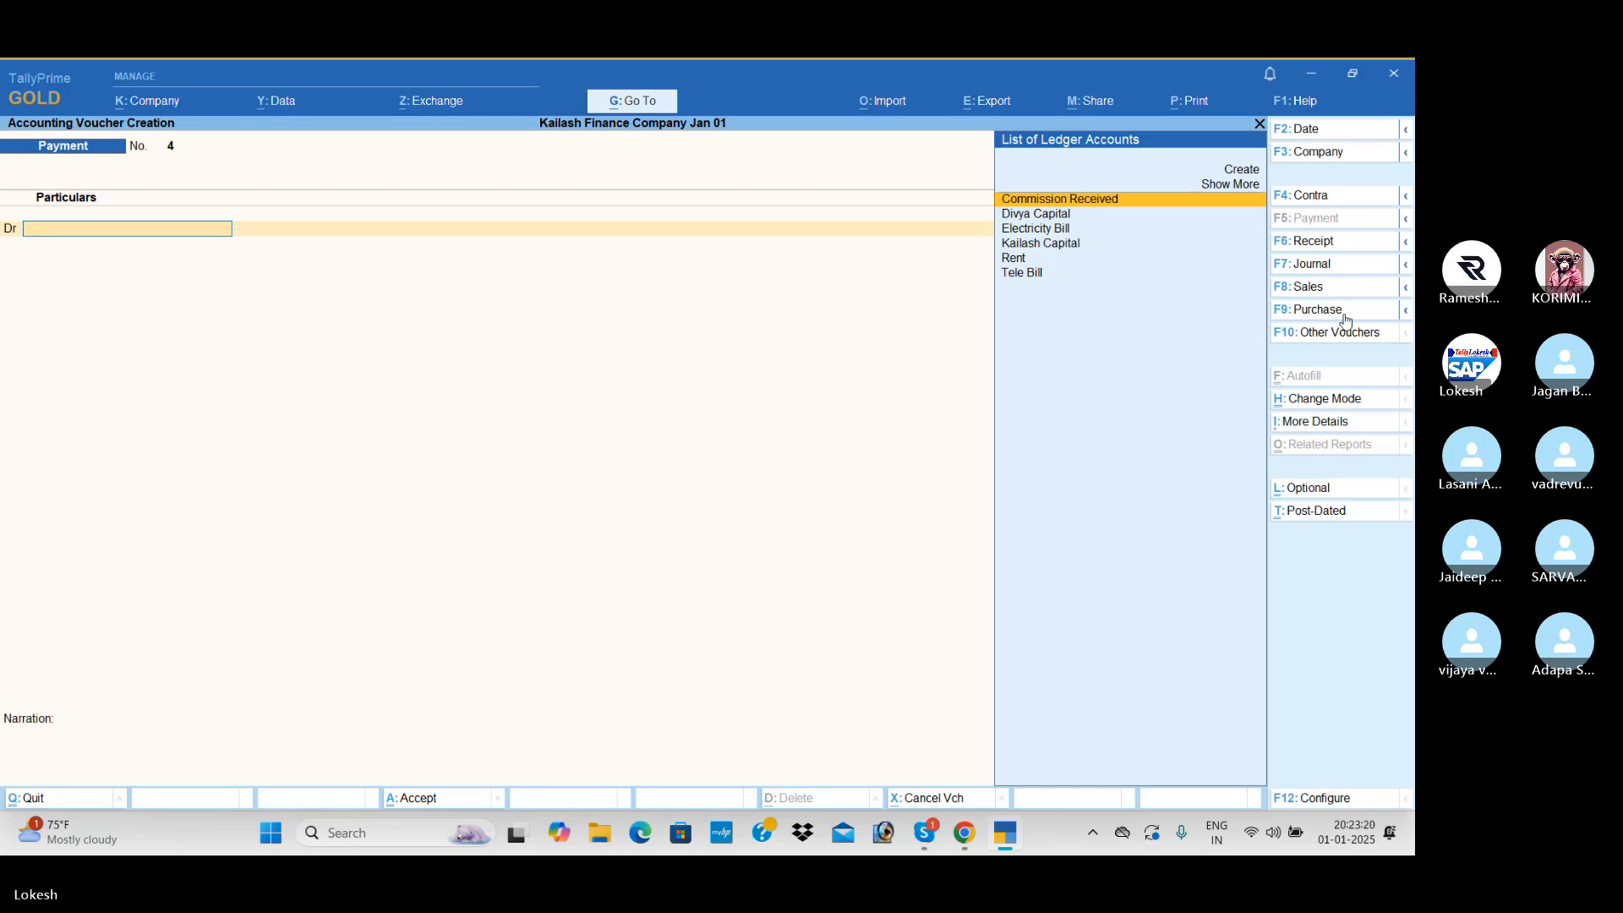
# - Record a receipt dated 1-Nov-24 crediting the second owner's capital ledger with 1,00,000 against Cash
pyautogui.click(1344, 240)
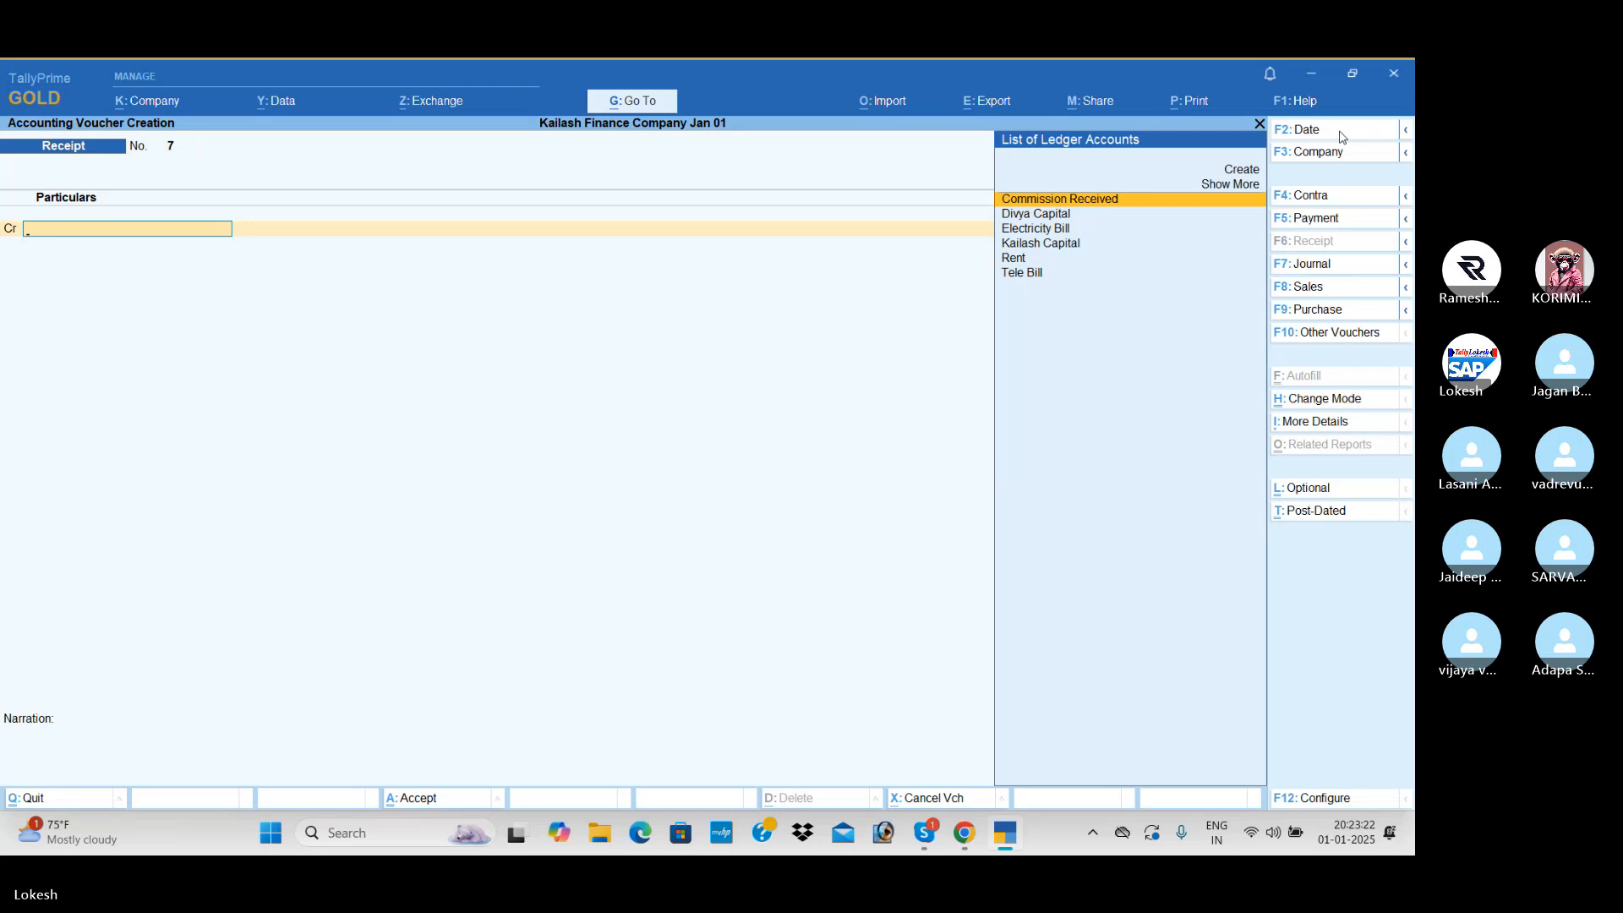
pyautogui.click(1342, 134)
pyautogui.write('1-11')
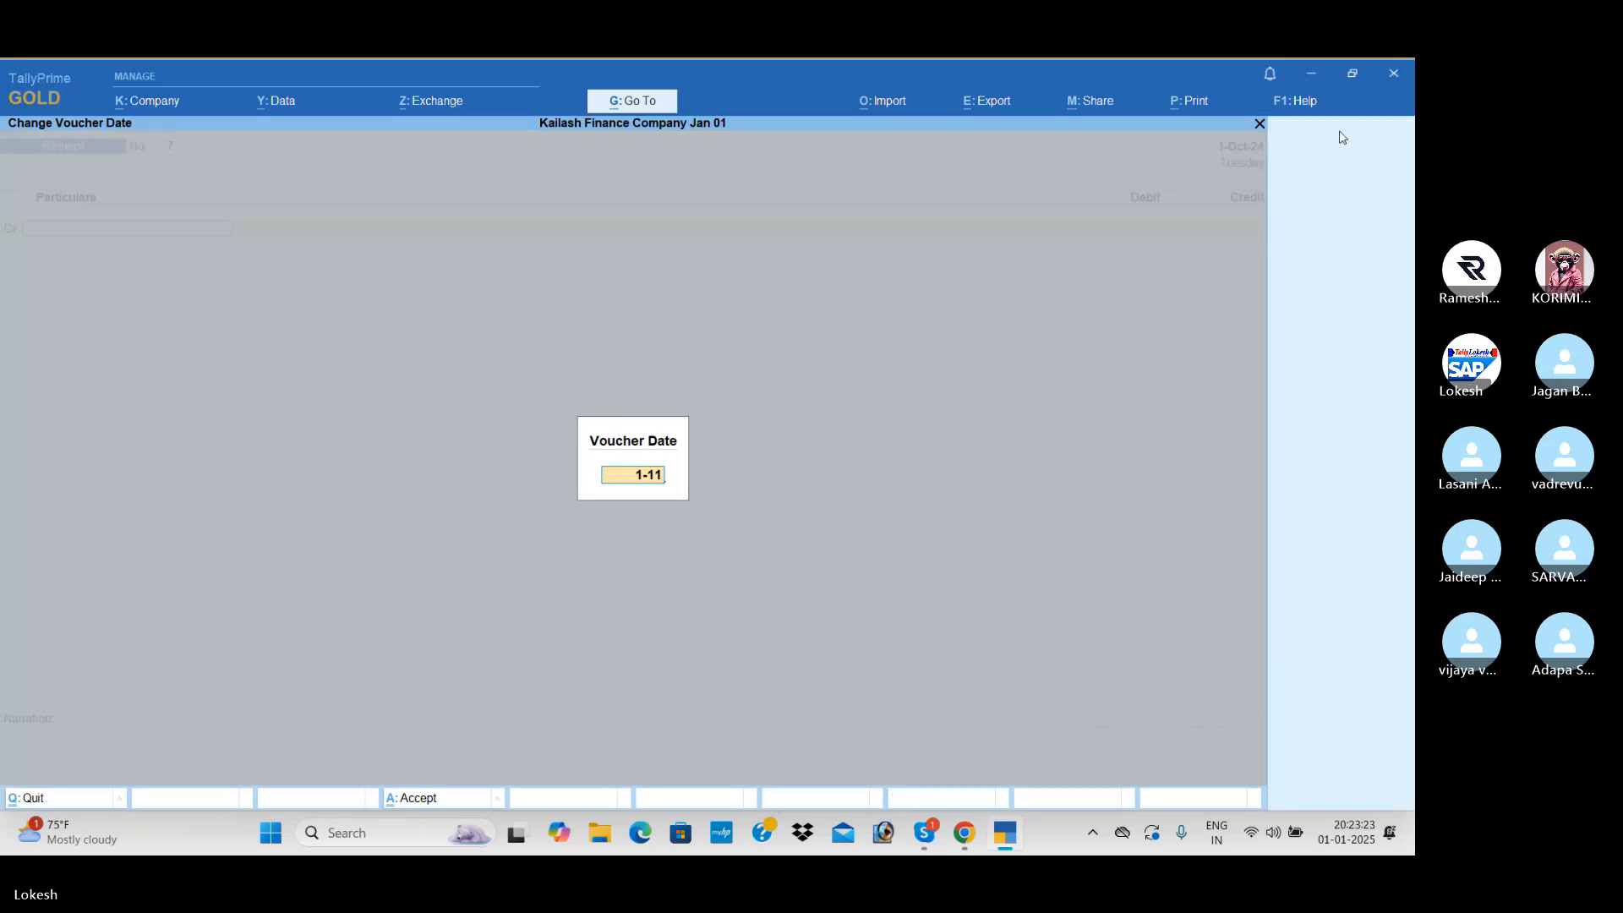
pyautogui.press('Return')
pyautogui.write('1,00,')
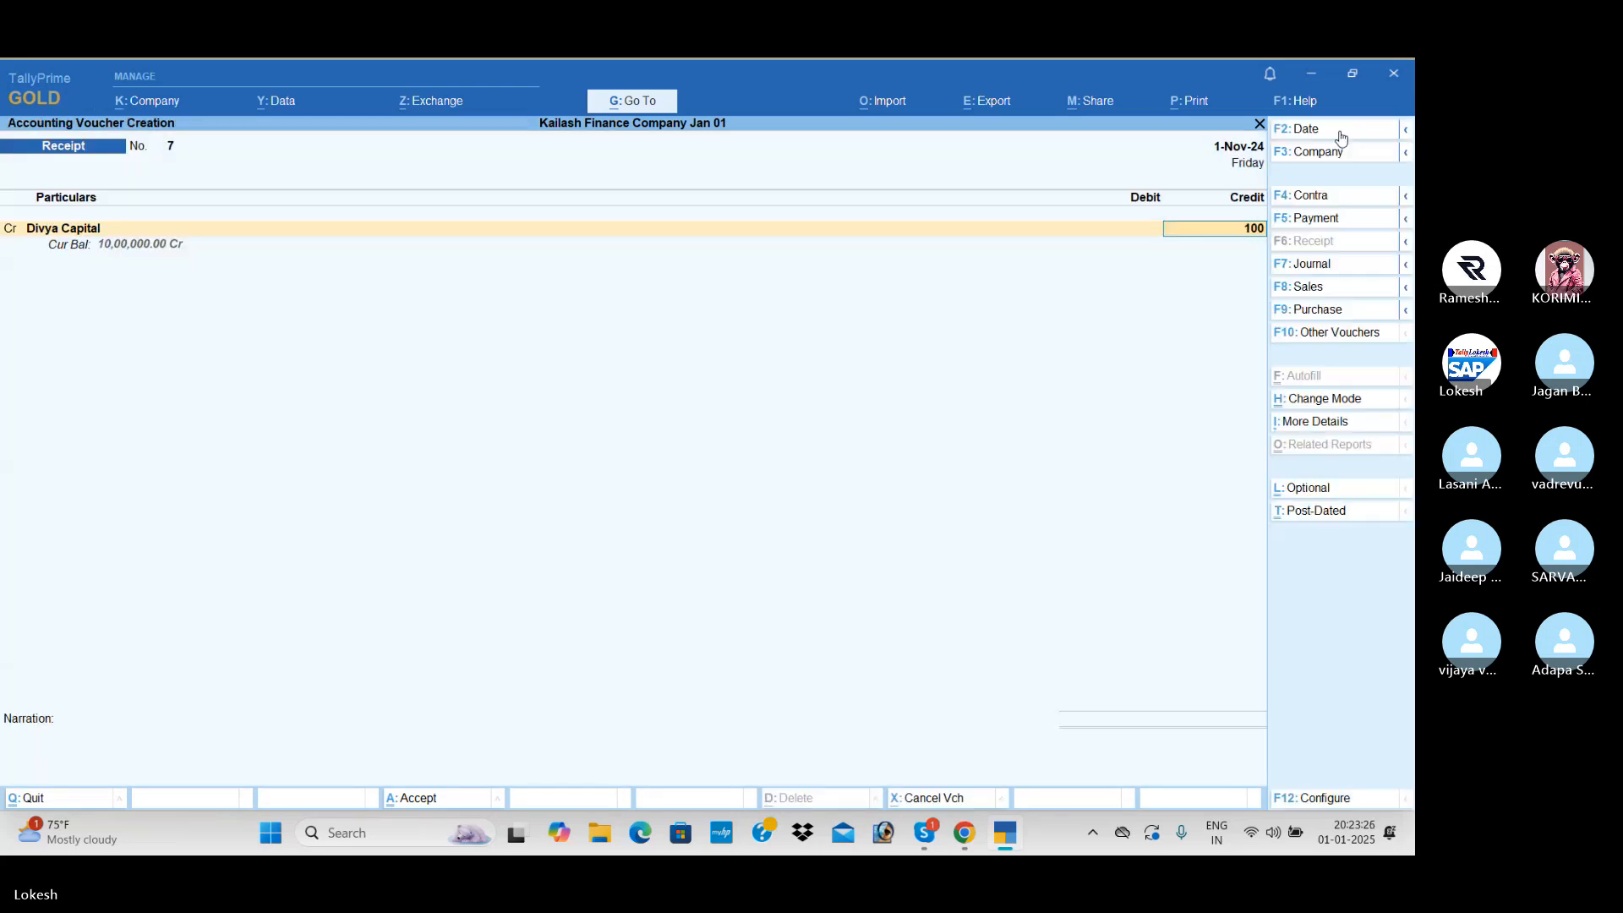
pyautogui.write('000')
pyautogui.press('Return')
pyautogui.press('Return')
pyautogui.press('Return')
pyautogui.press('Return')
pyautogui.press('Return')
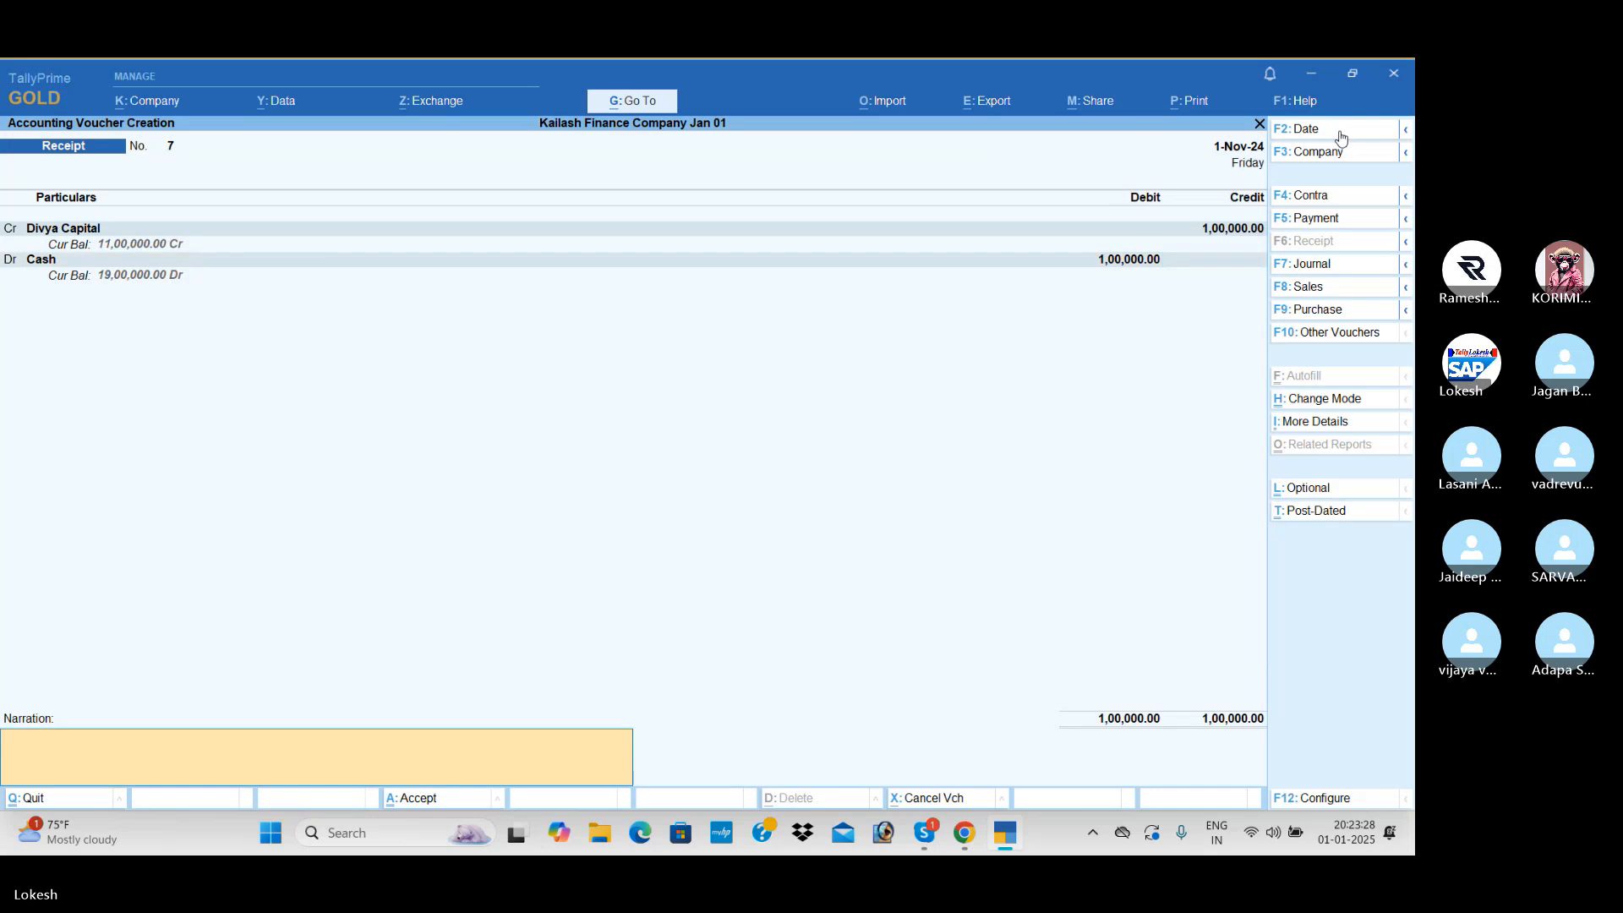
pyautogui.press('Return')
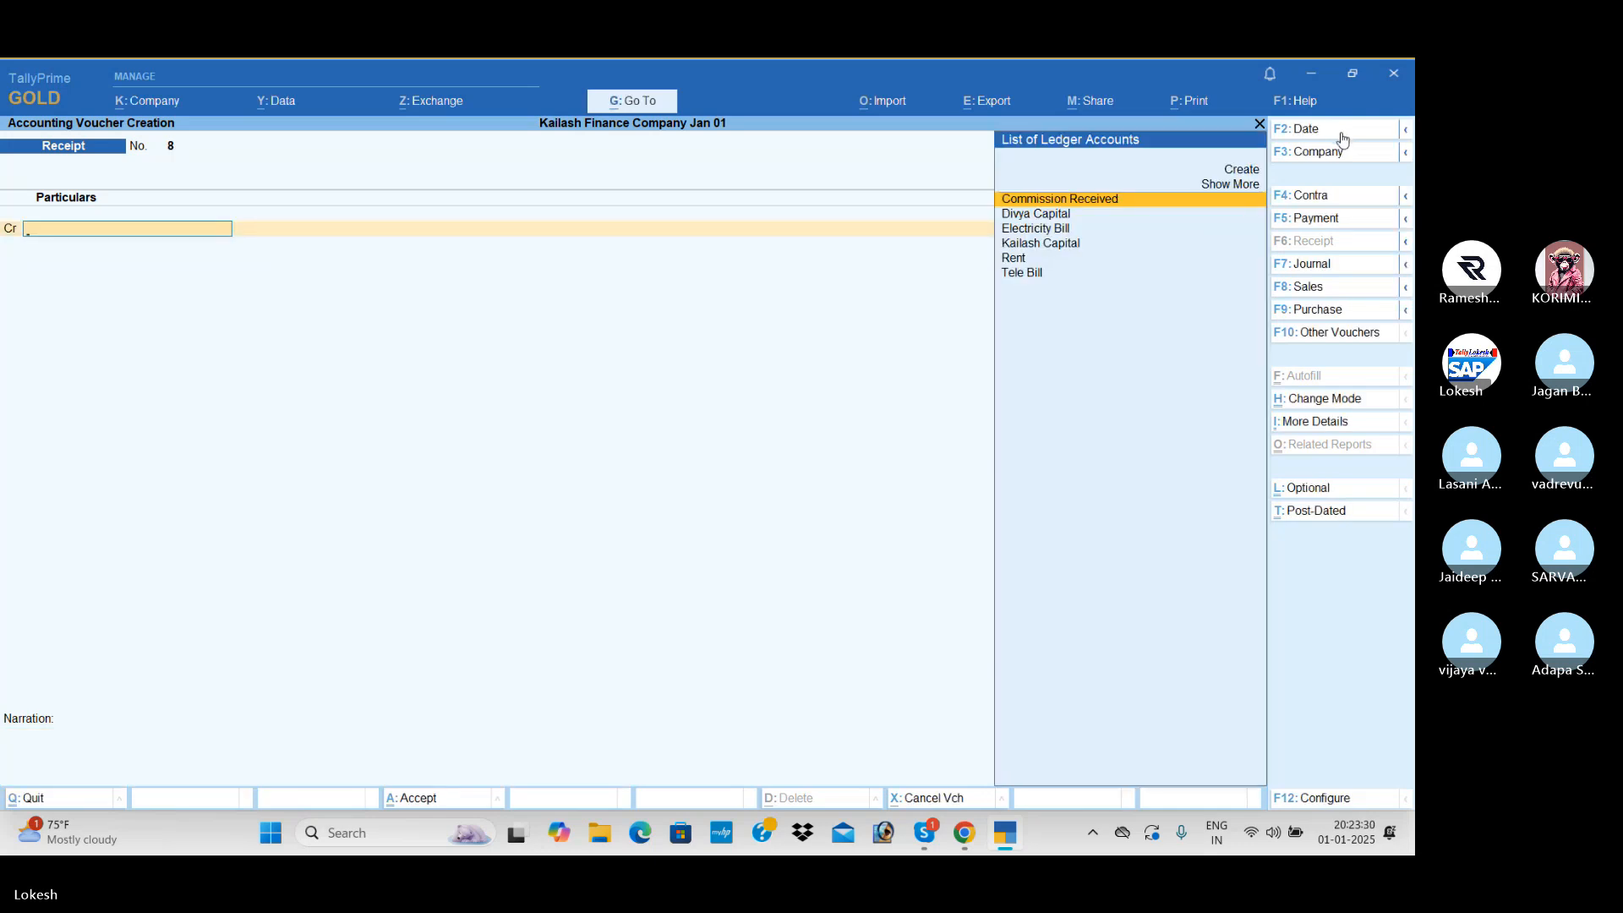
# - Record a payment dated 1-Dec-24 debiting the second owner's capital ledger with 2,00,000 against Cash
pyautogui.click(1334, 221)
pyautogui.click(1344, 132)
pyautogui.write('1-12')
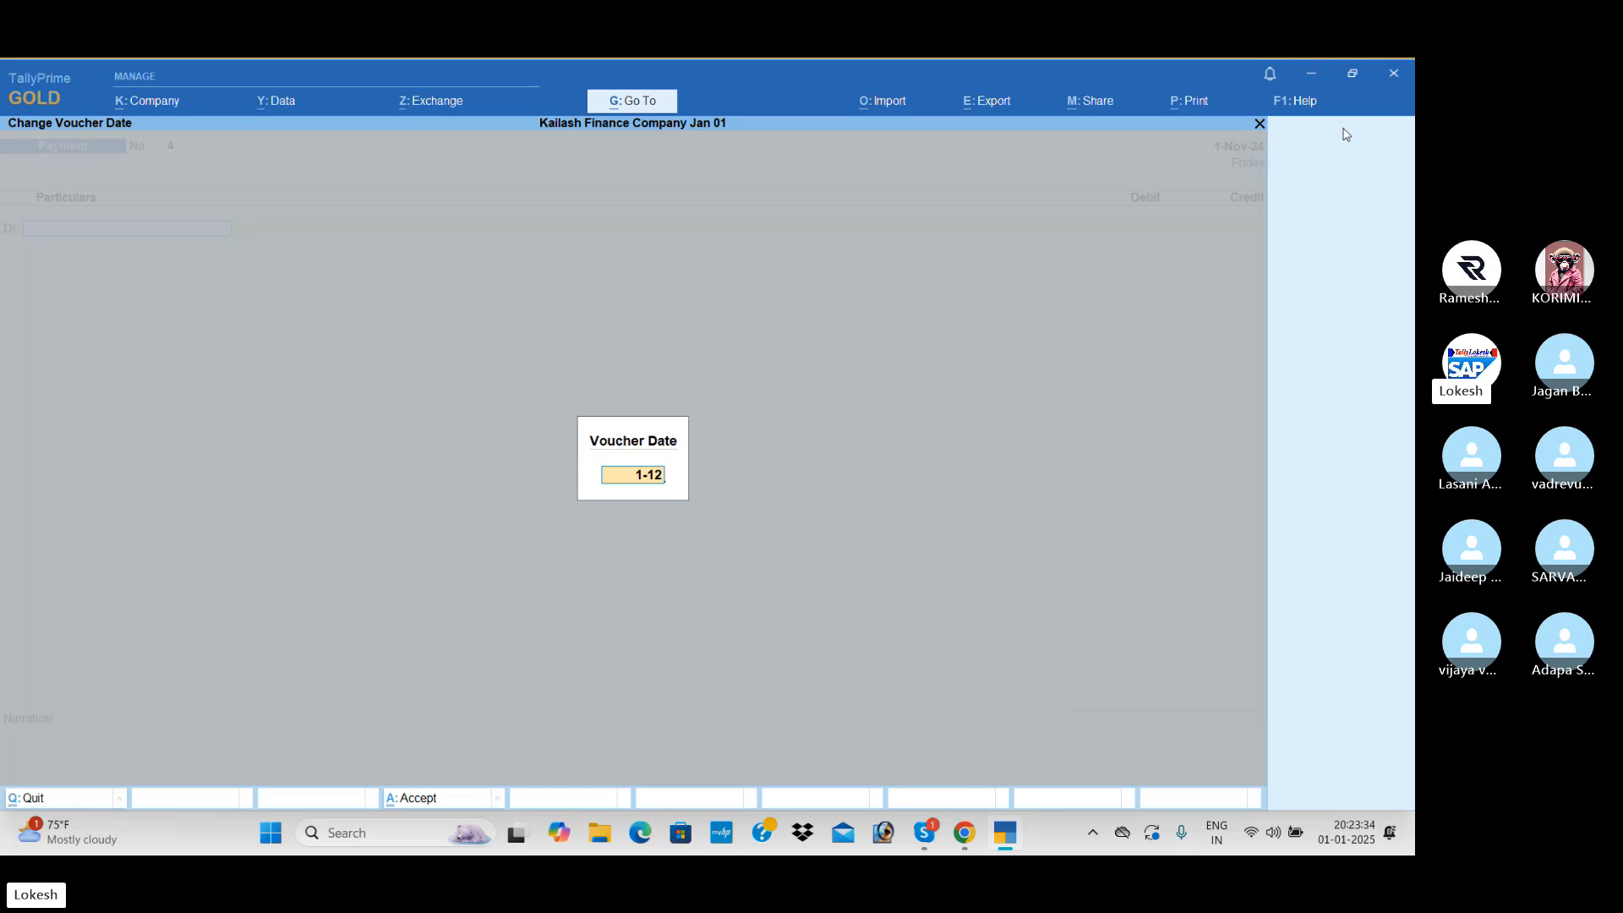
pyautogui.press('Return')
pyautogui.press('Return')
pyautogui.write('200000')
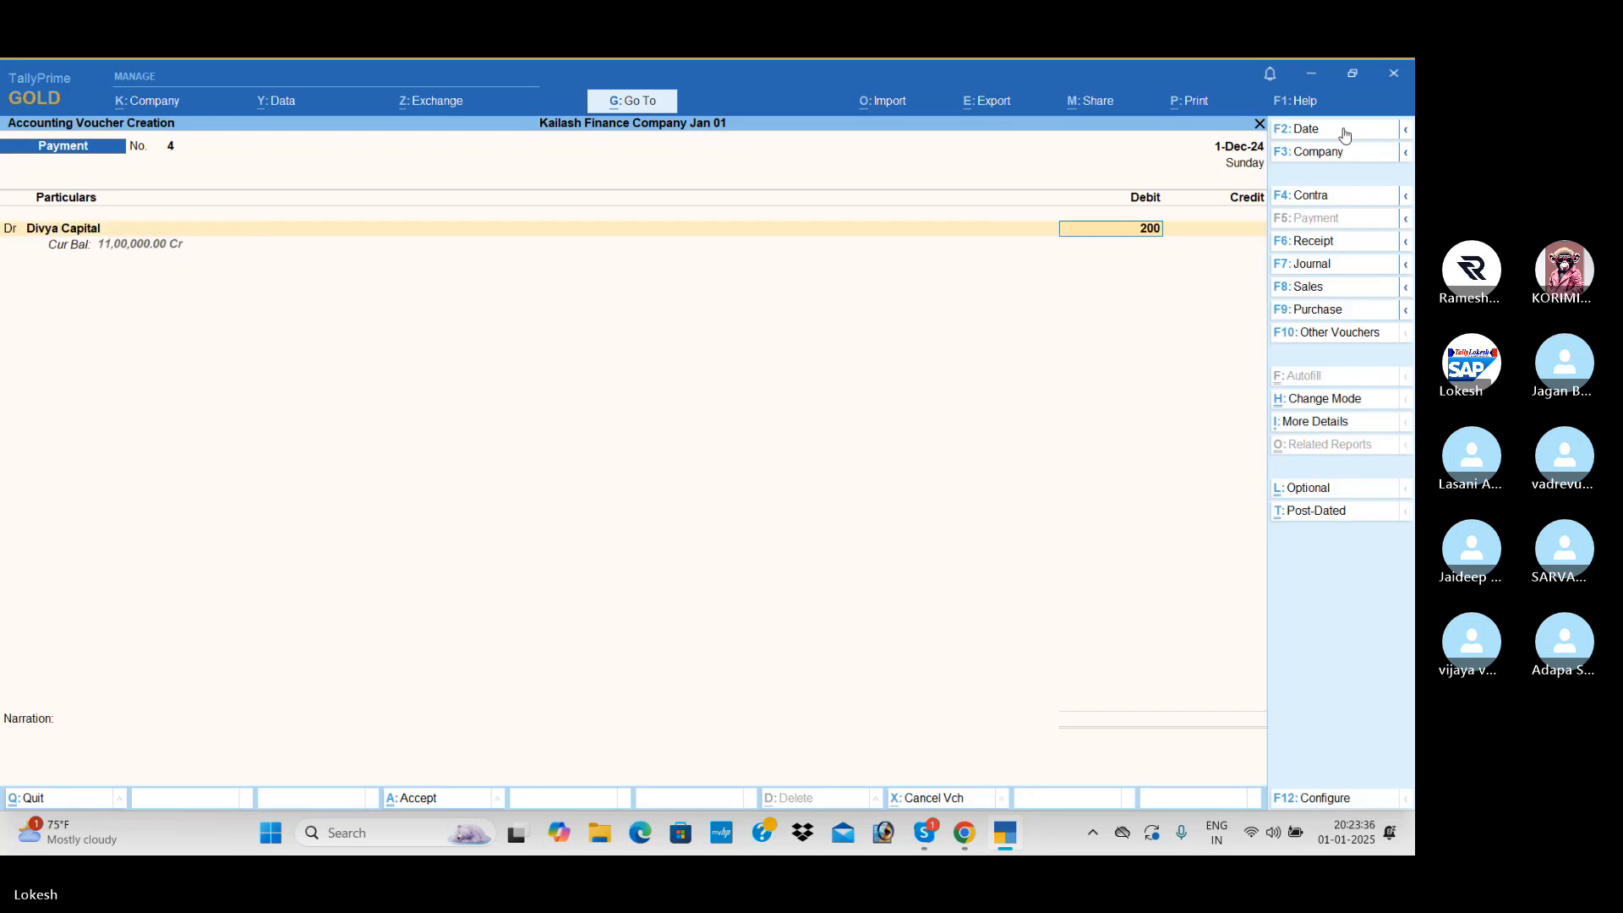
pyautogui.press('Return')
pyautogui.press('Return')
pyautogui.press('Return')
pyautogui.press('Return')
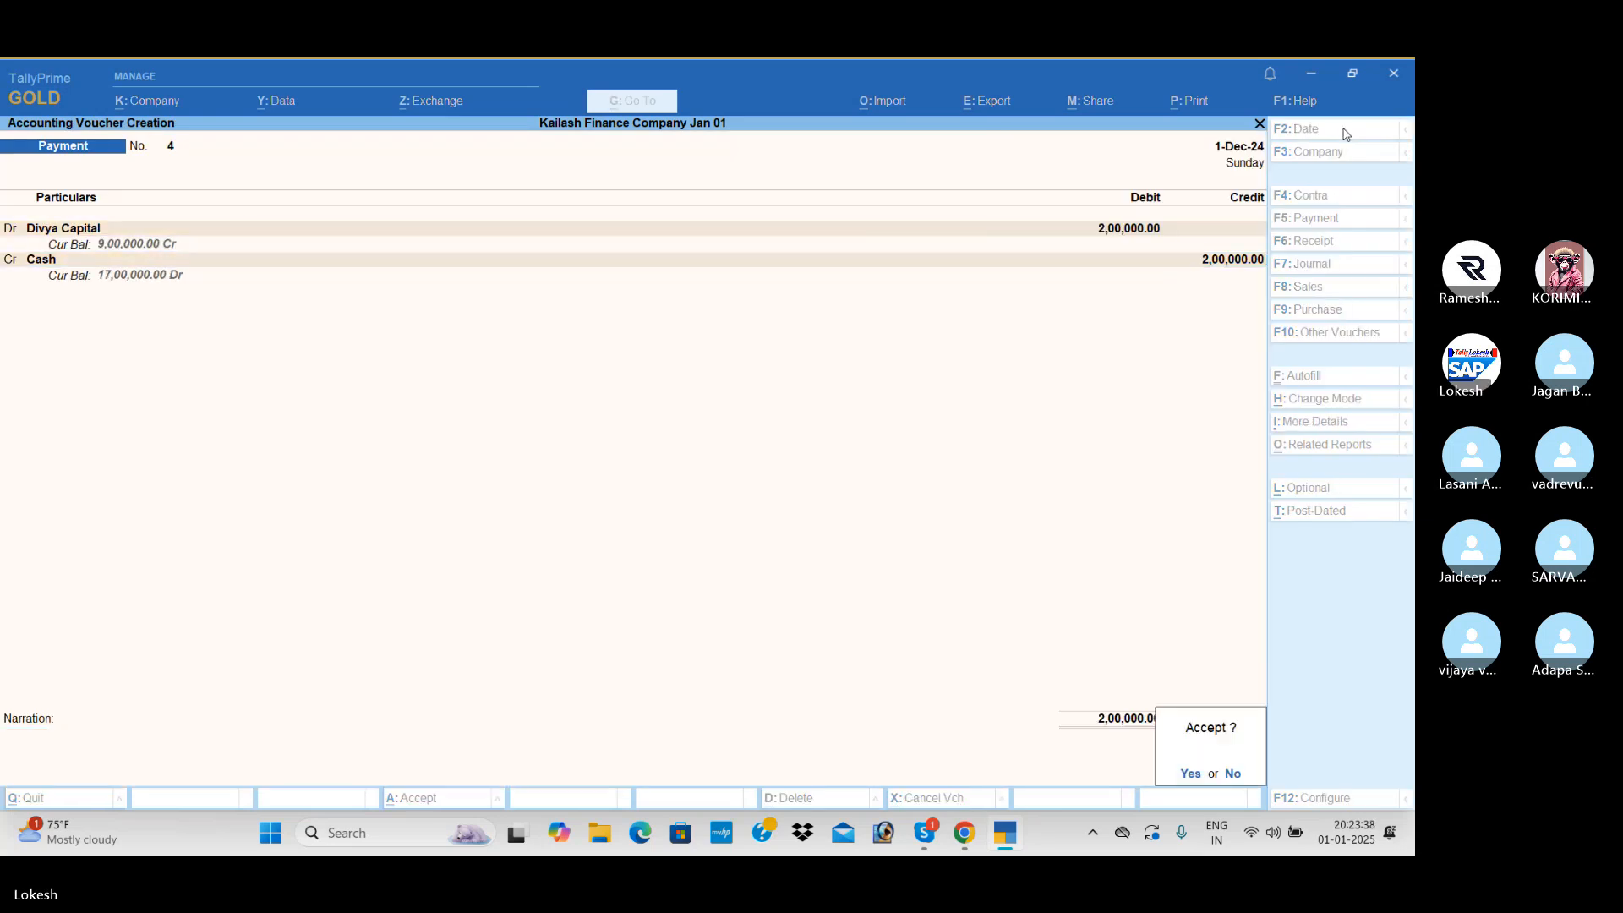
pyautogui.press('Return')
# - Record a payment dated 31-Mar-25 debiting the second owner's capital ledger with 1,00,000 against Cash
pyautogui.click(1344, 133)
pyautogui.write('31')
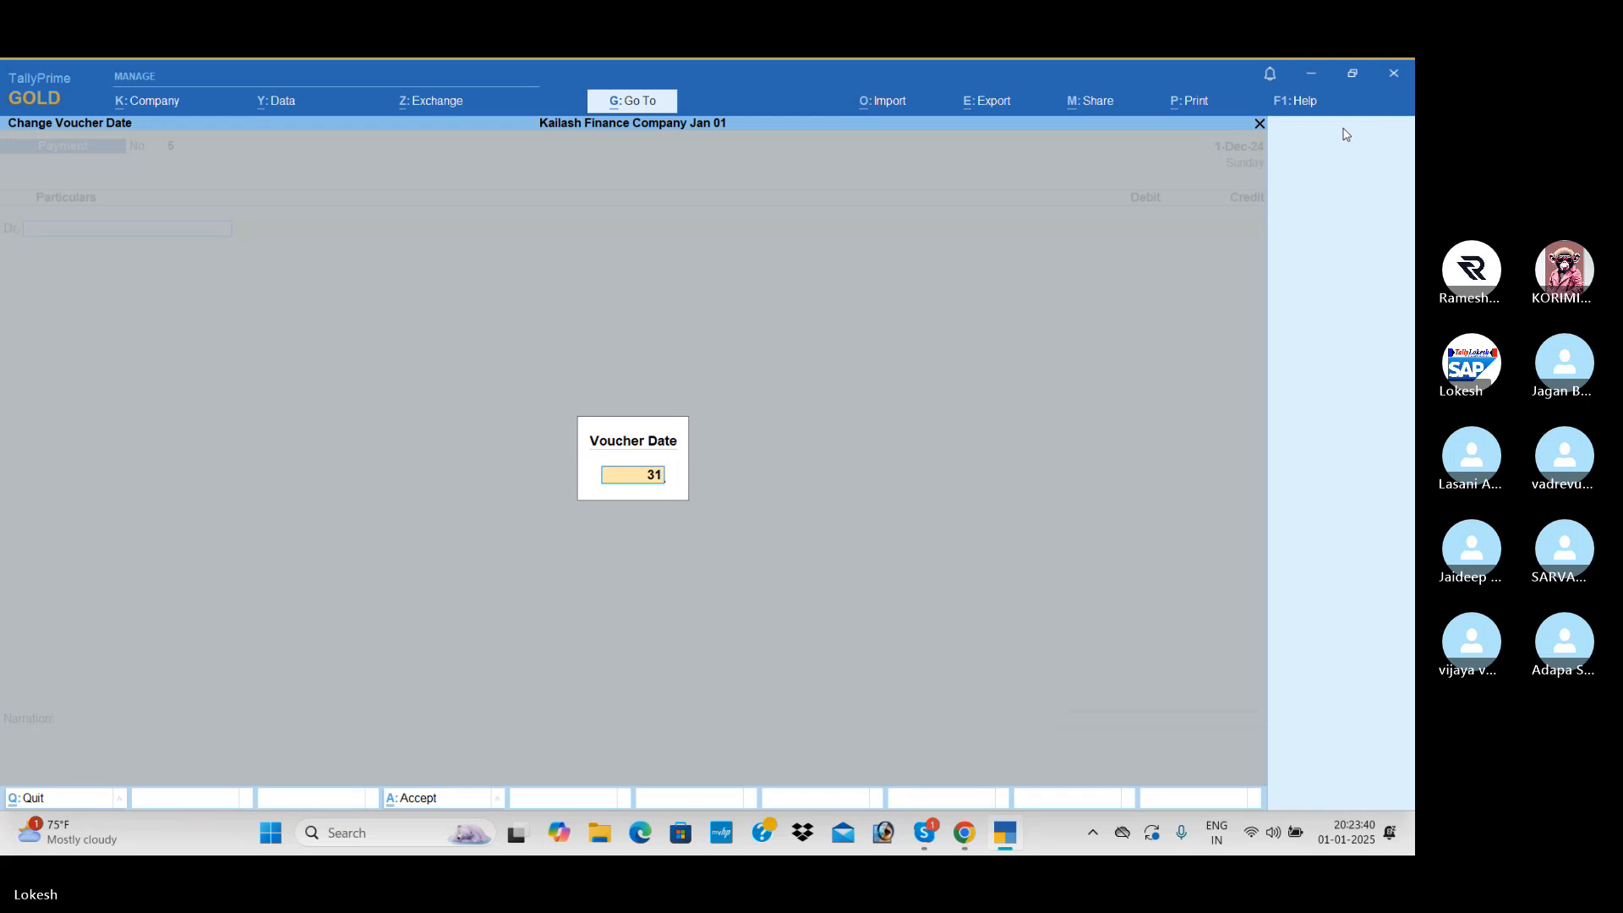
pyautogui.write('-3')
pyautogui.press('Return')
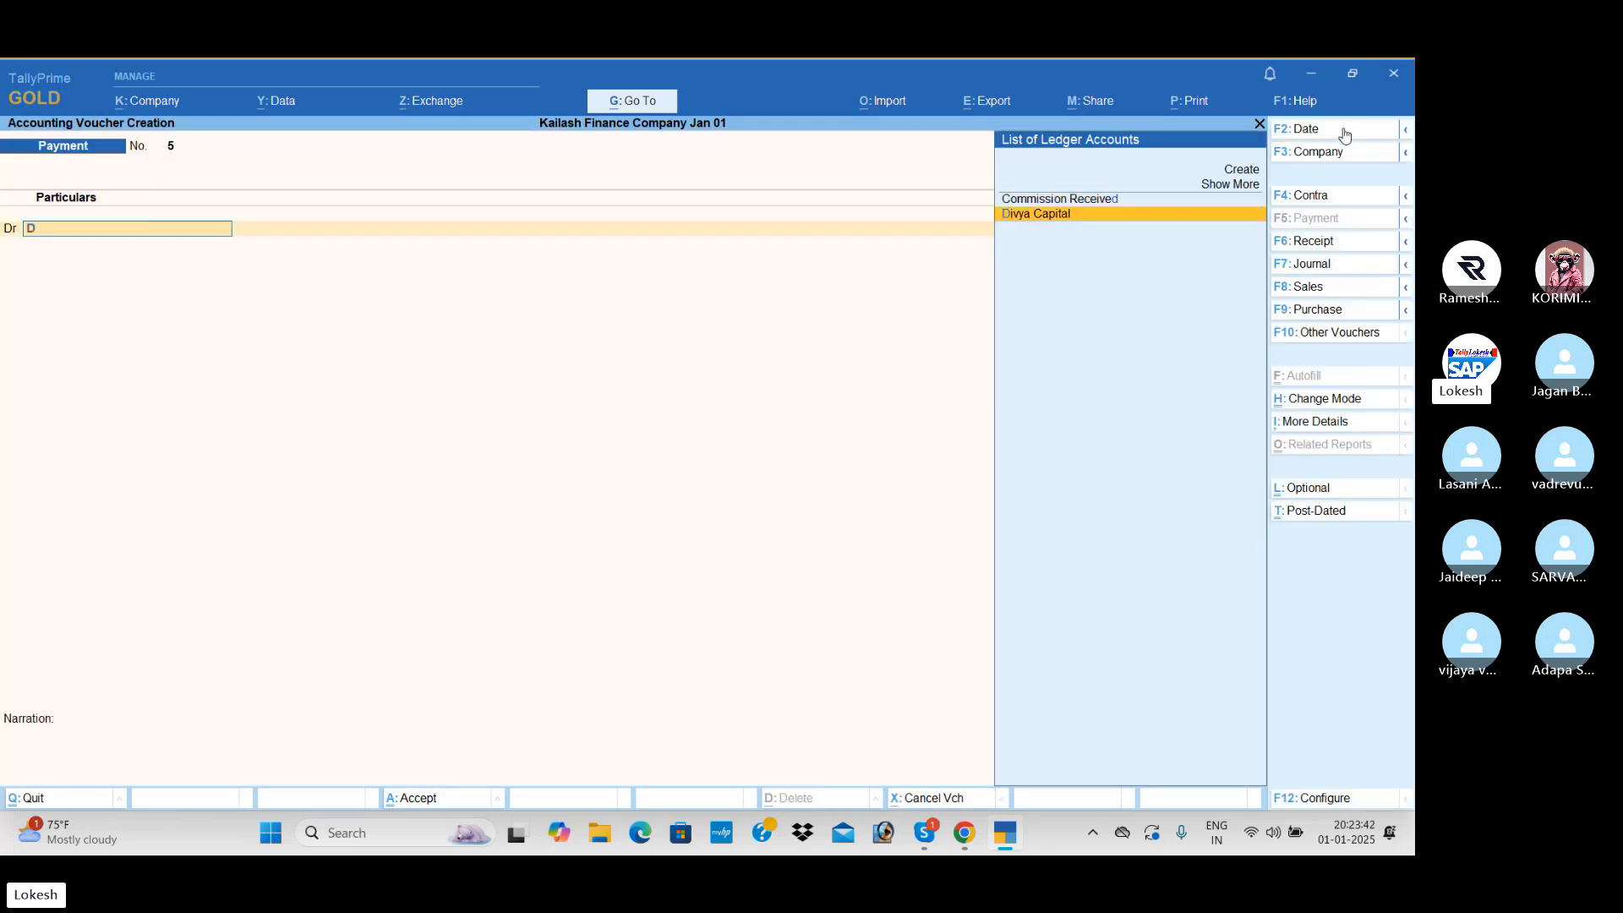
pyautogui.write('0000')
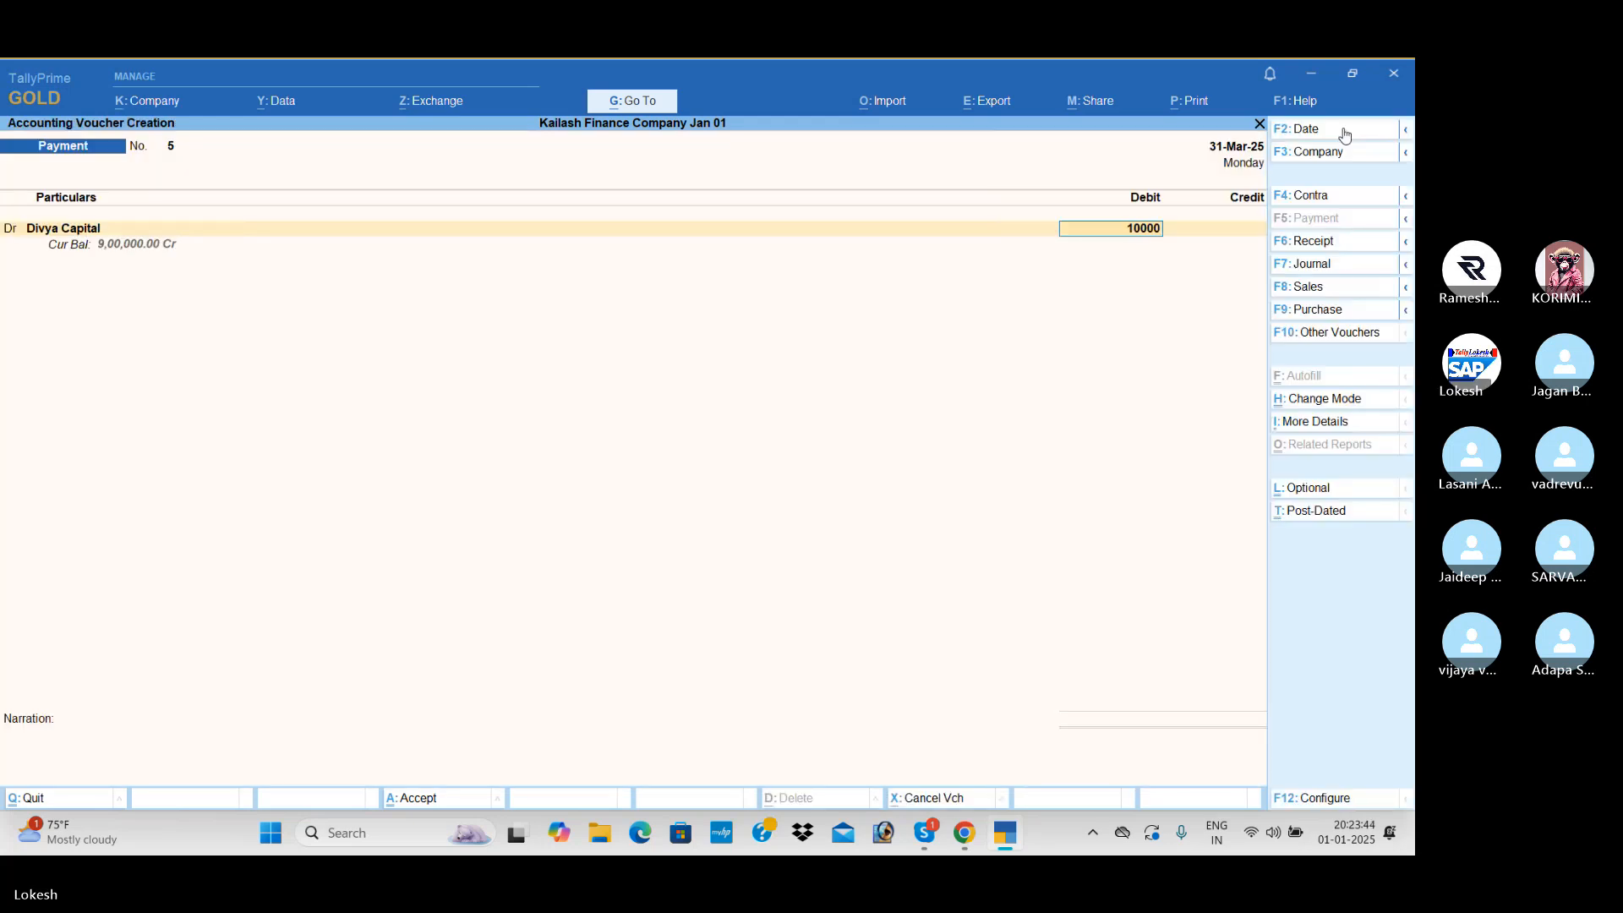
pyautogui.press('Return')
pyautogui.press('Return')
pyautogui.press('Return')
pyautogui.press('Return')
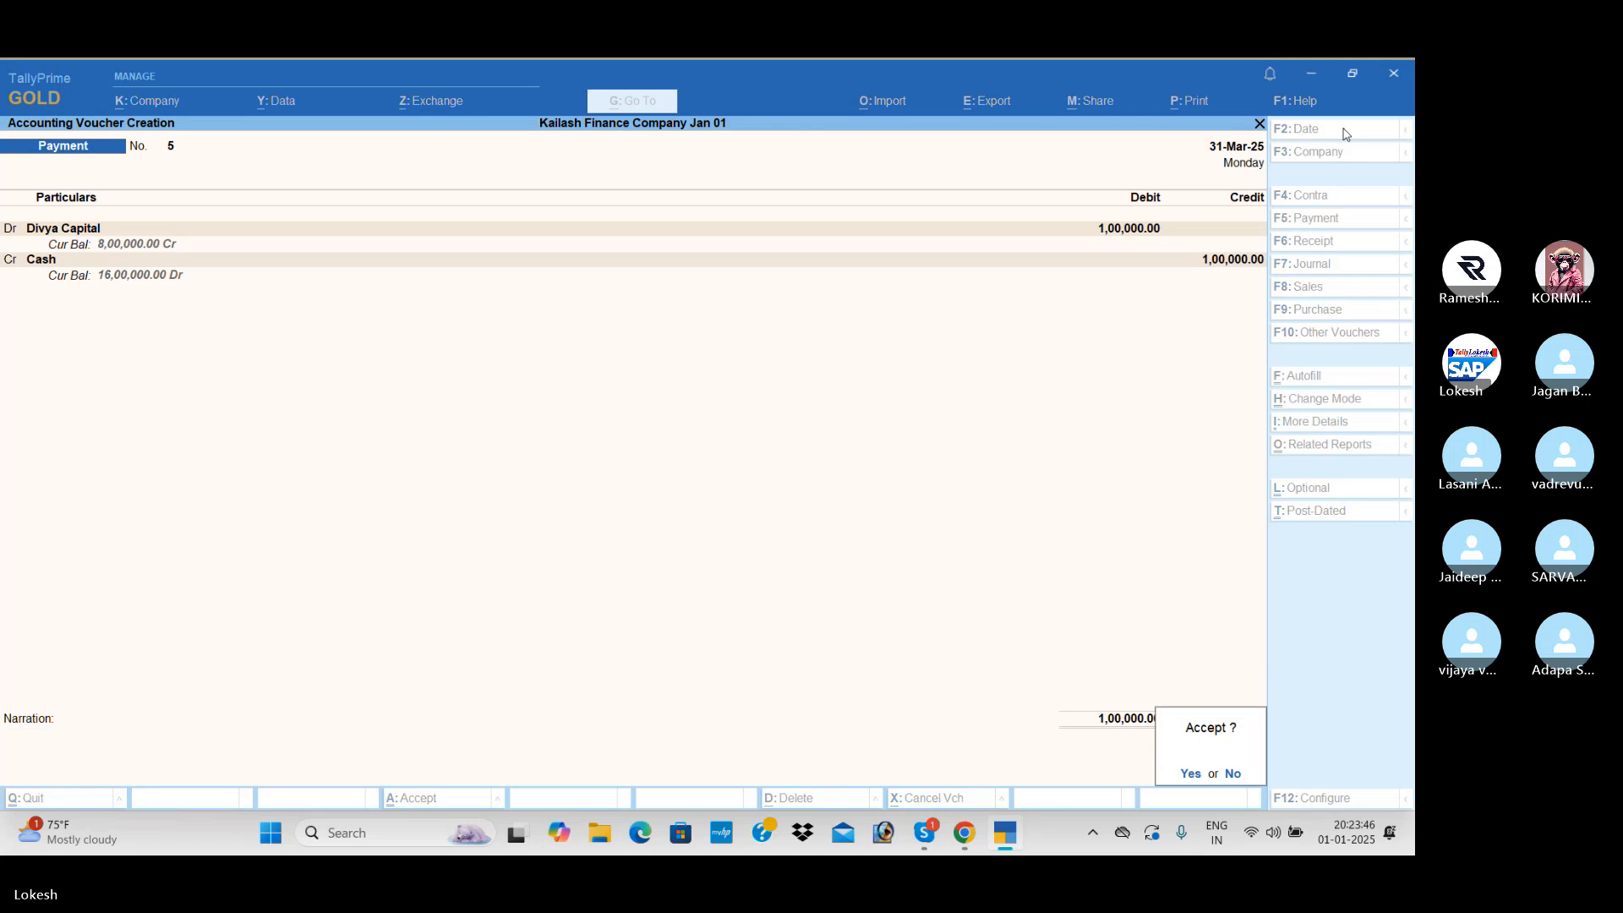
pyautogui.press('y')
# - Start a payment voucher dated 1-Jan-25 and debit Rent with 25,000
pyautogui.click(1345, 135)
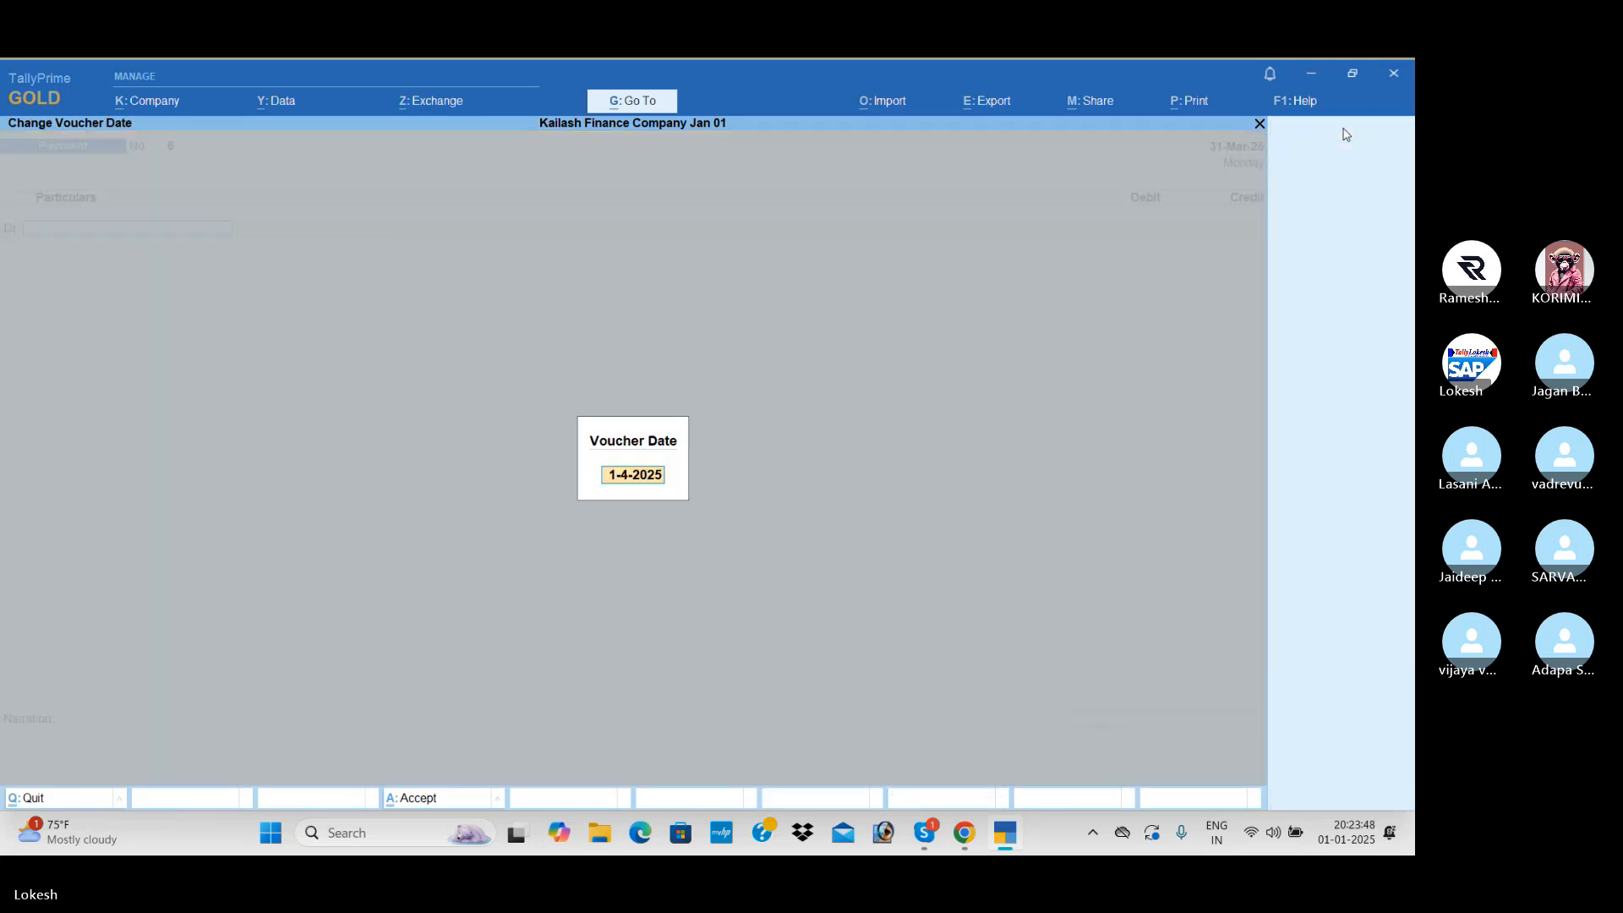
pyautogui.write('1-1')
pyautogui.press('Return')
pyautogui.press('Return')
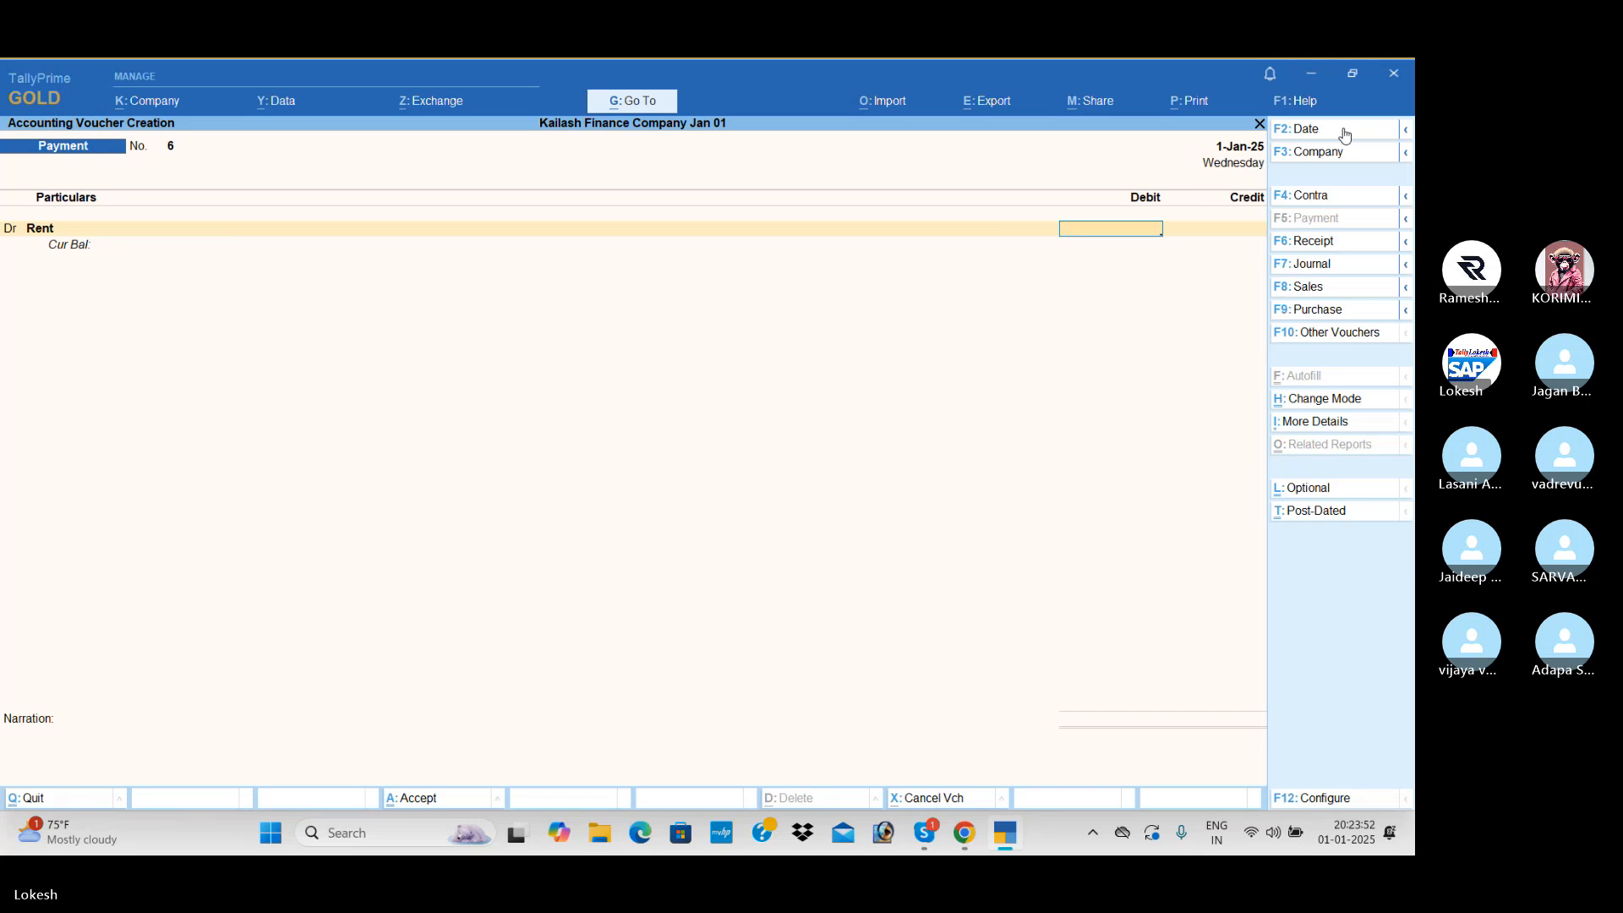
pyautogui.write('25000')
# - Add debit lines to the payment for Electricity Bill with 8,000 and Tele Bill with 5,000
pyautogui.press('Return')
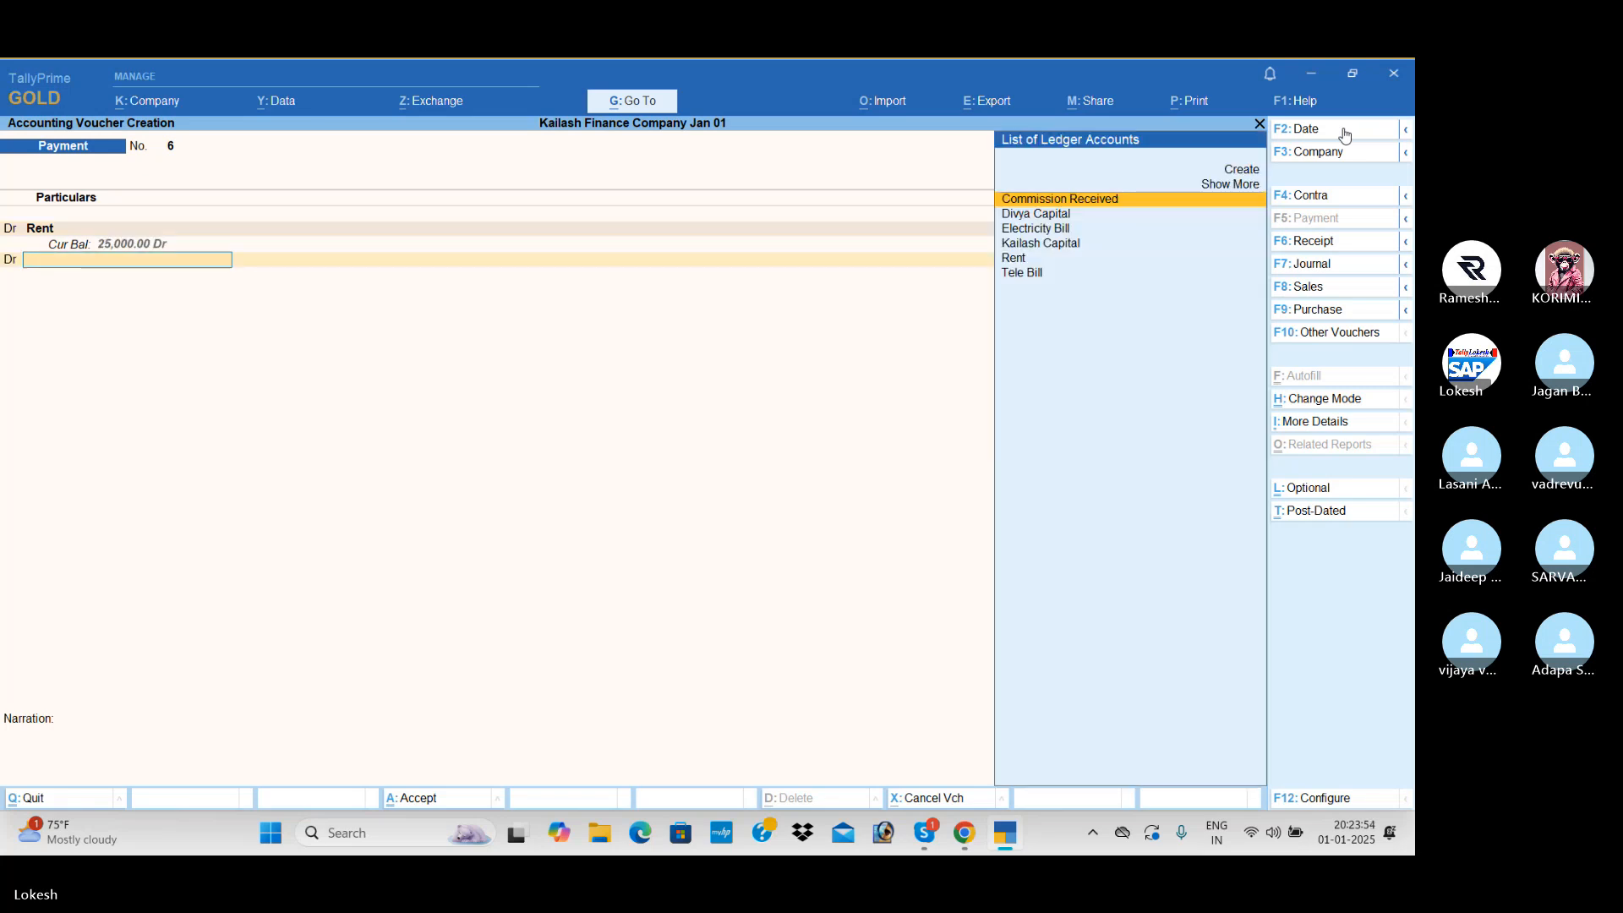
pyautogui.write('el')
pyautogui.press('Return')
pyautogui.write('8')
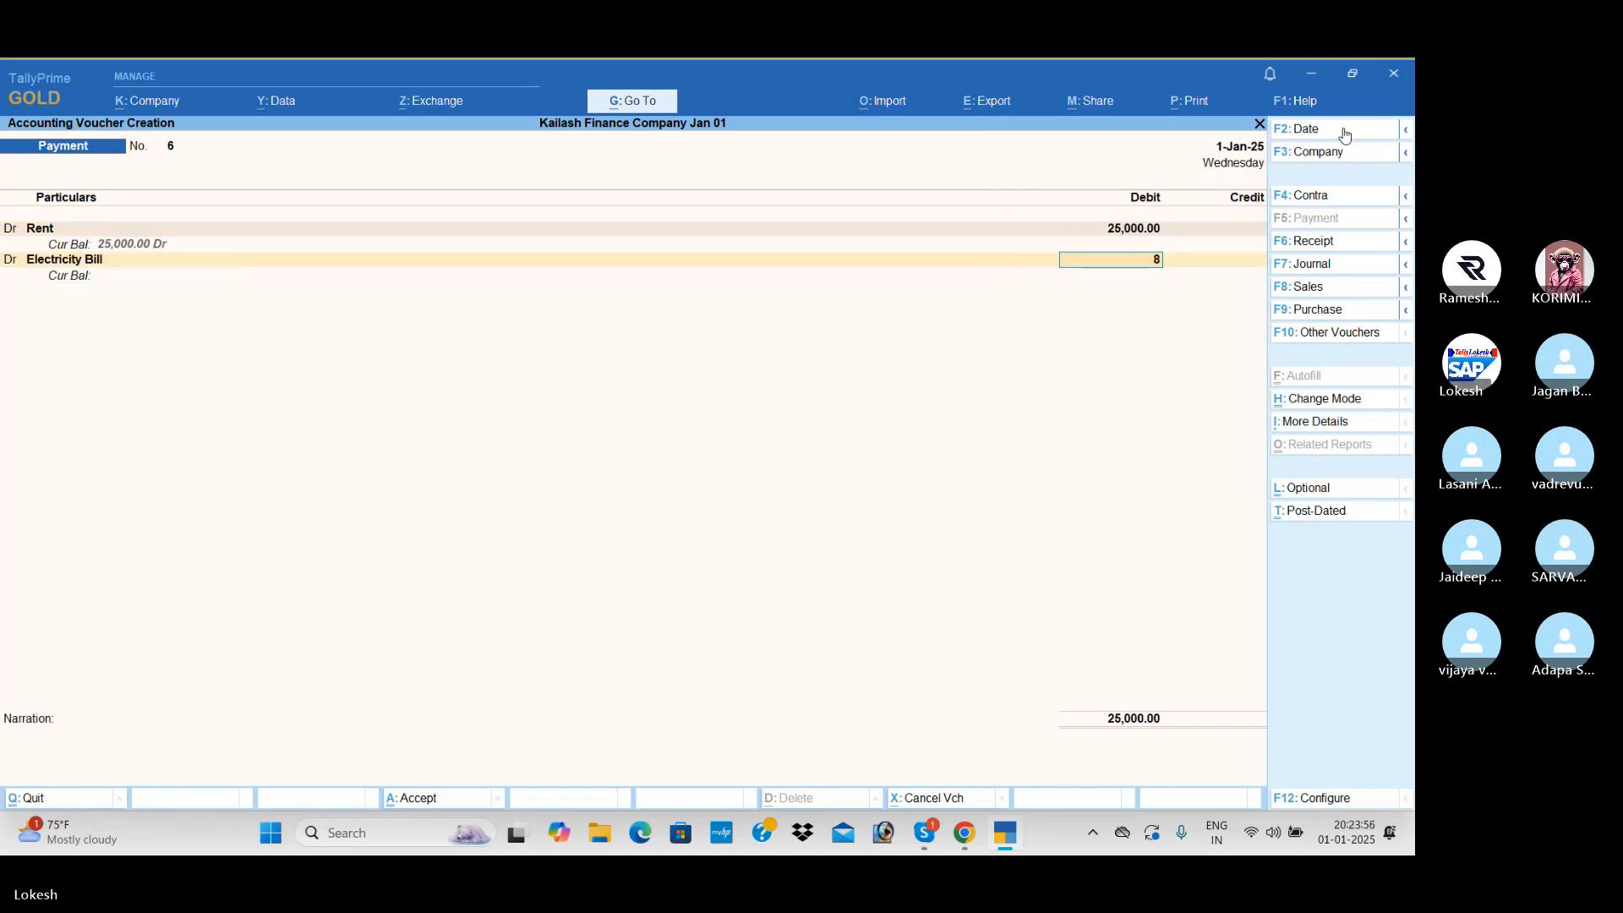
pyautogui.write('000')
pyautogui.press('Return')
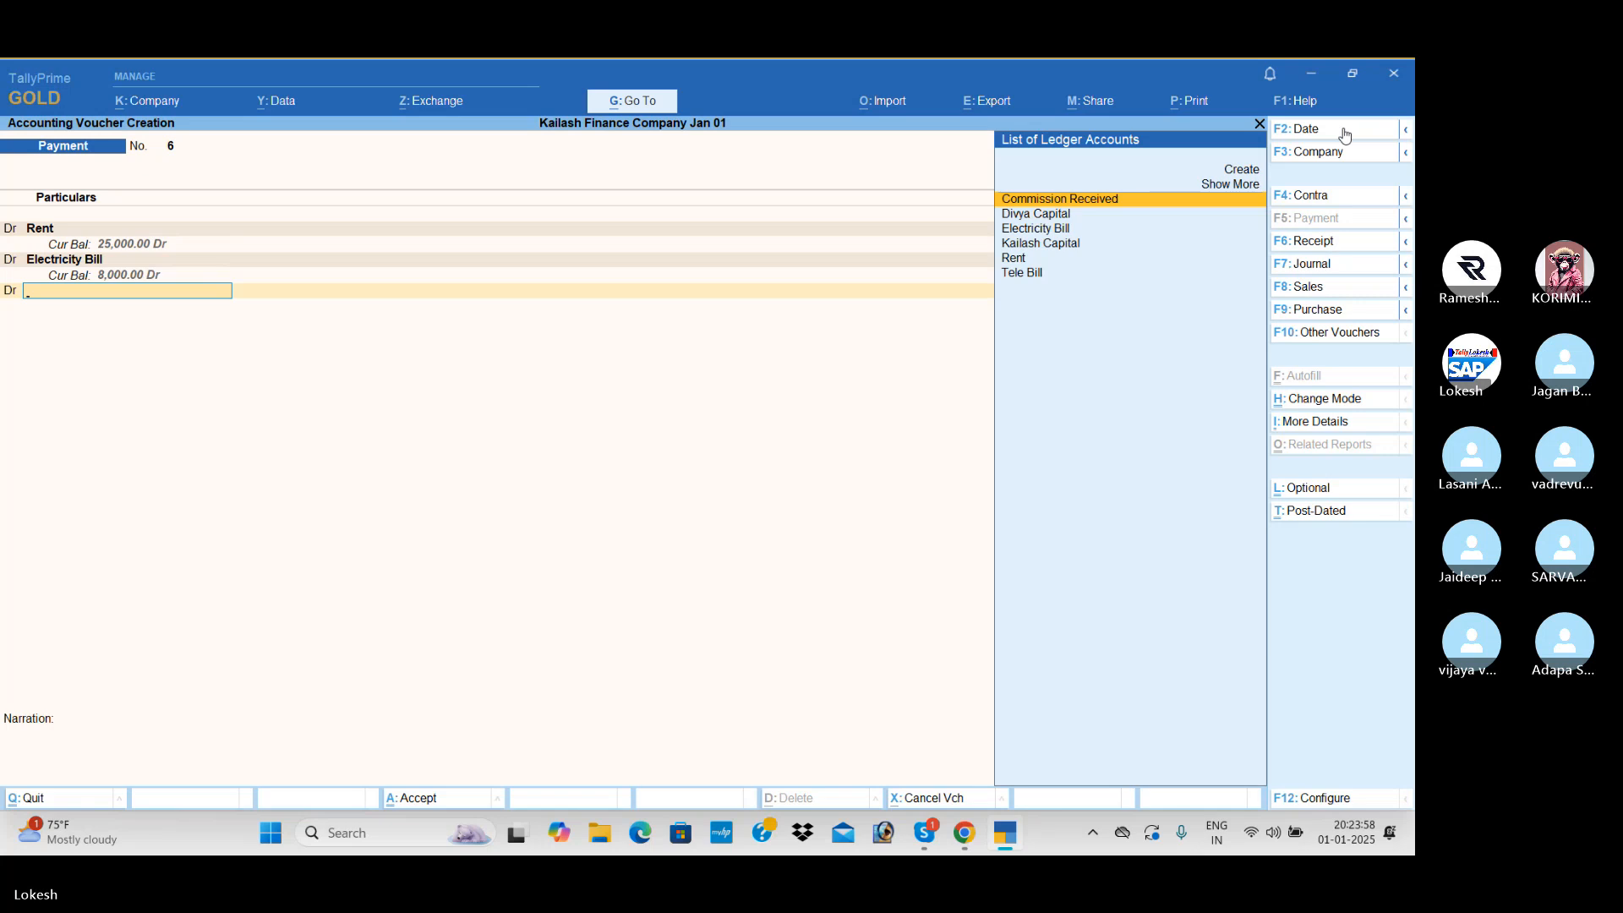
pyautogui.write('te')
pyautogui.press('Return')
pyautogui.write('5')
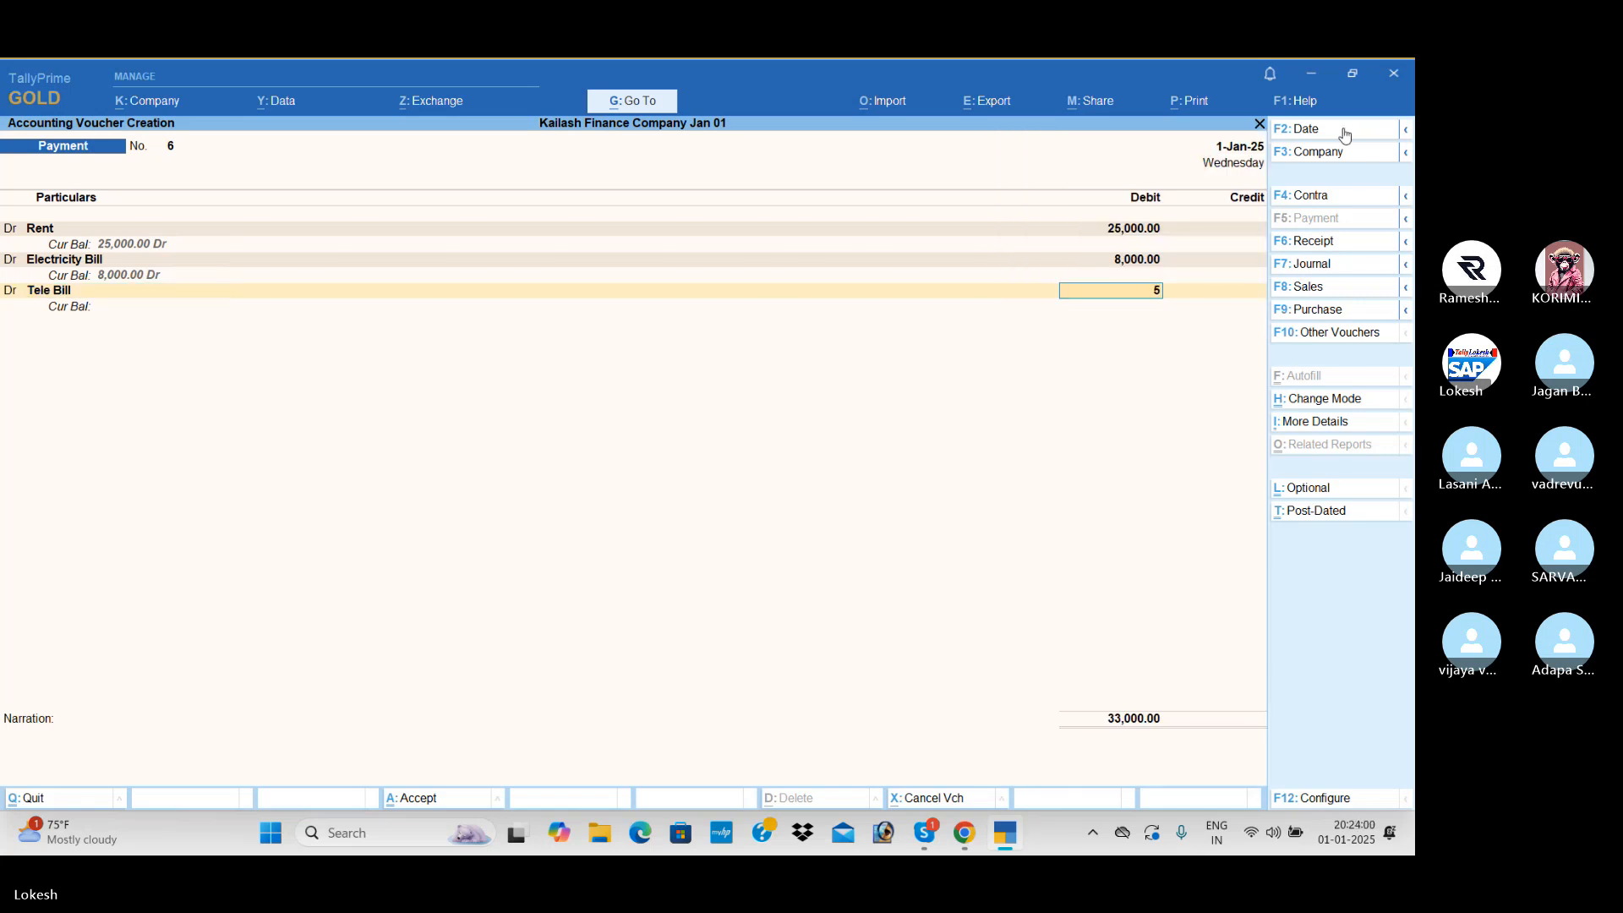
pyautogui.write('000')
# - Credit the full amount of the expense payment to Cash and save the voucher
pyautogui.press('Return')
pyautogui.press('Down')
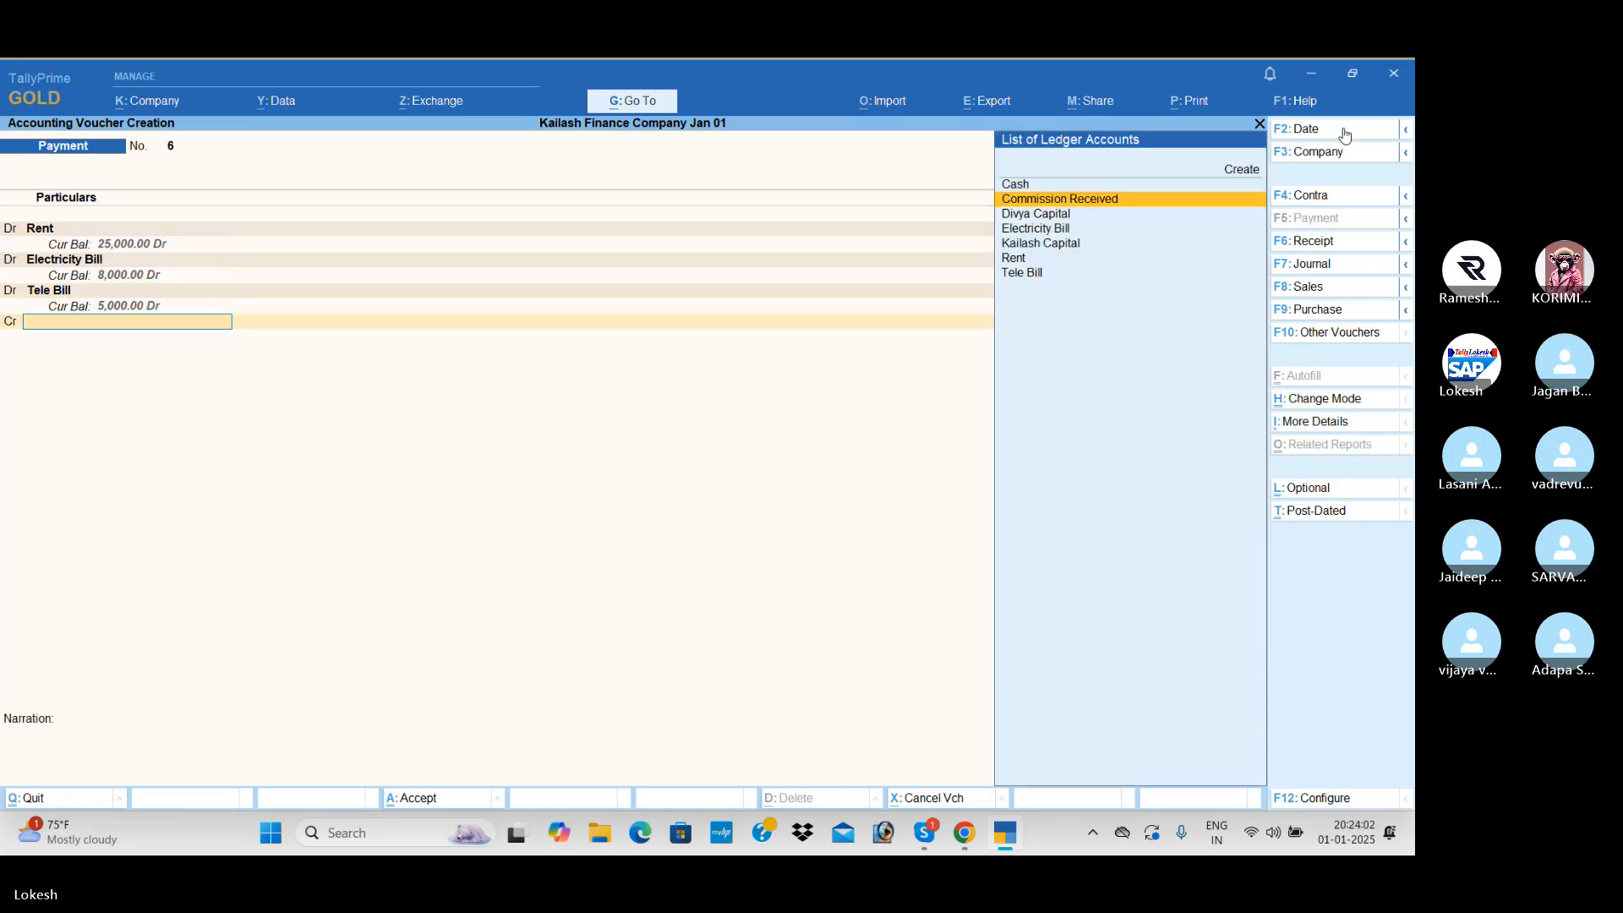
pyautogui.press('Up')
pyautogui.press('Return')
pyautogui.press('Return')
pyautogui.press('Return')
pyautogui.press('Return')
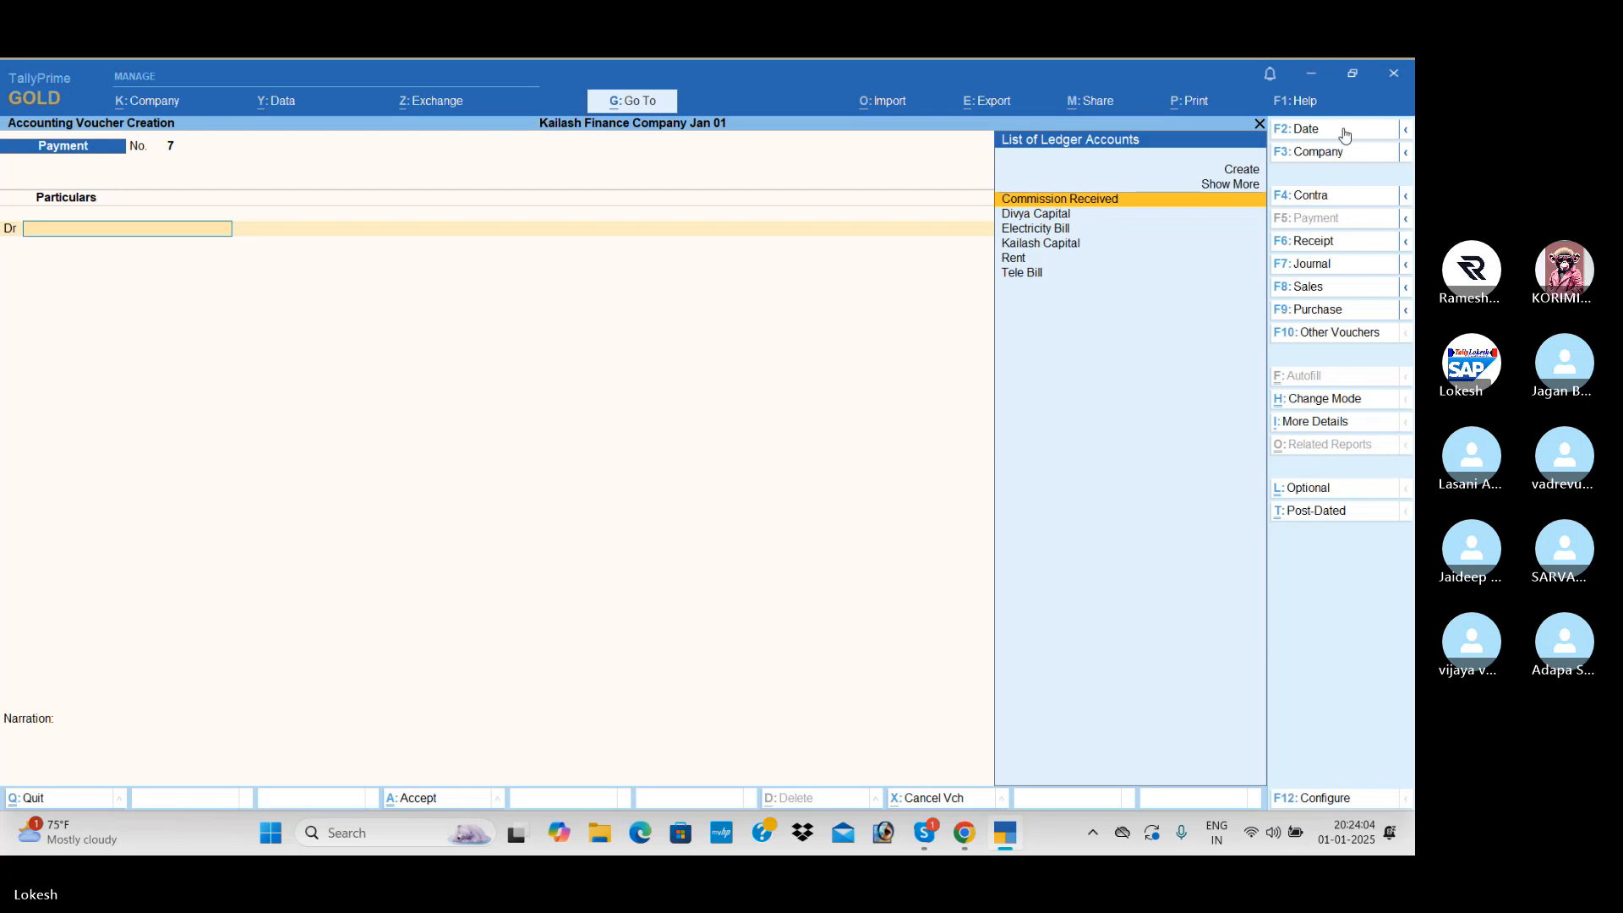
# - Record a payment dated 1-Feb-25 debiting Commission Received with 45,000 against Cash
pyautogui.click(1345, 131)
pyautogui.write('1-1')
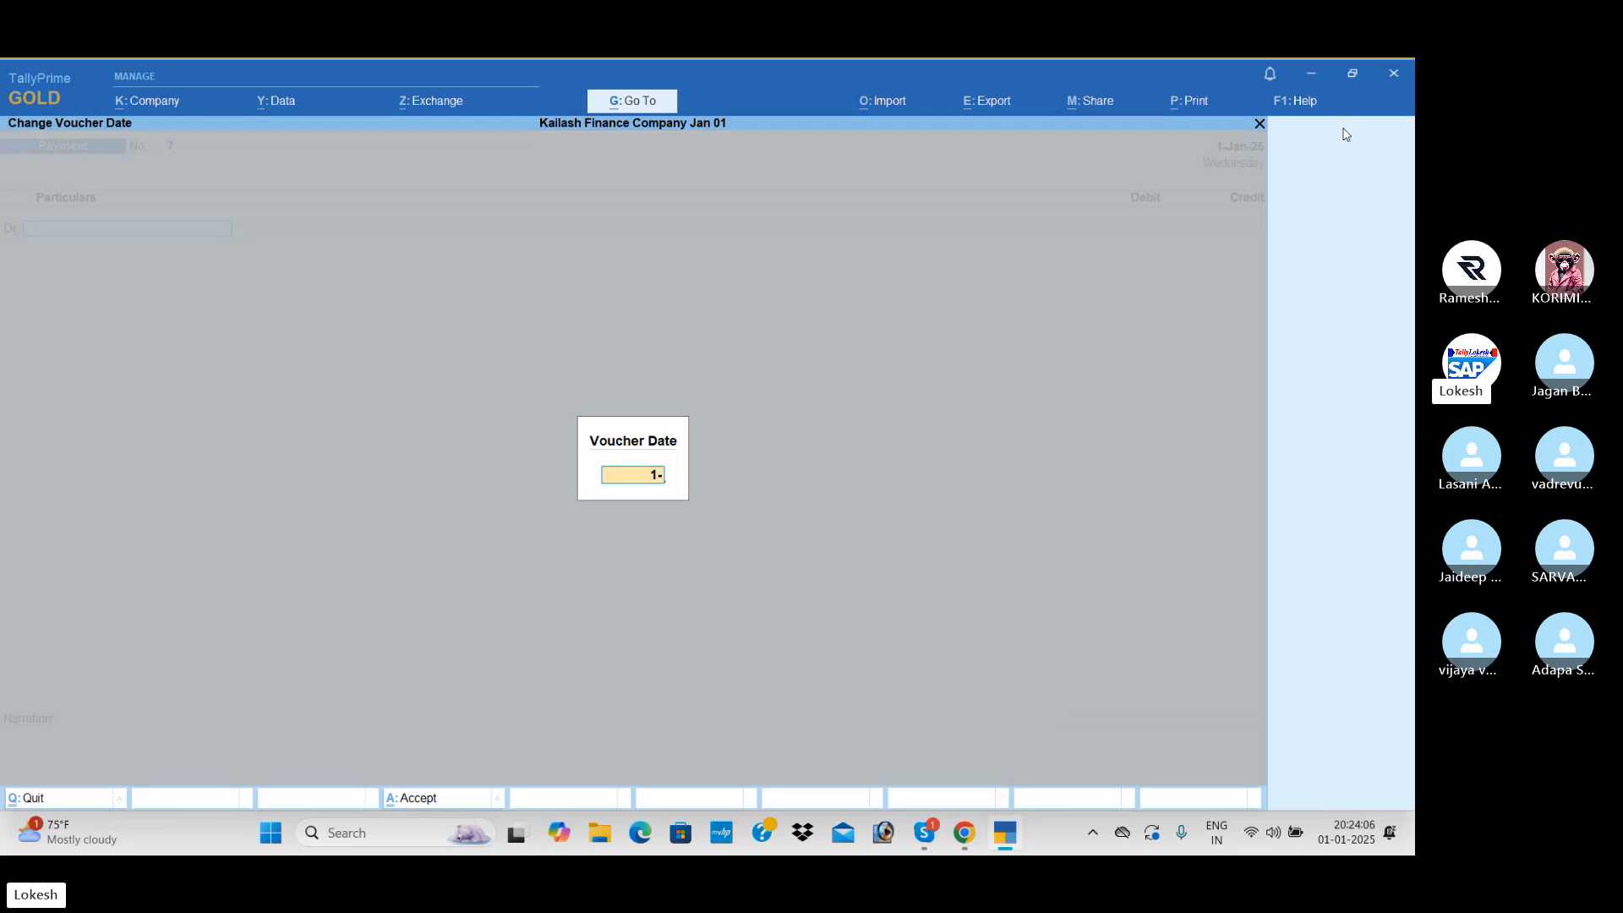
pyautogui.press('Return')
pyautogui.write('co')
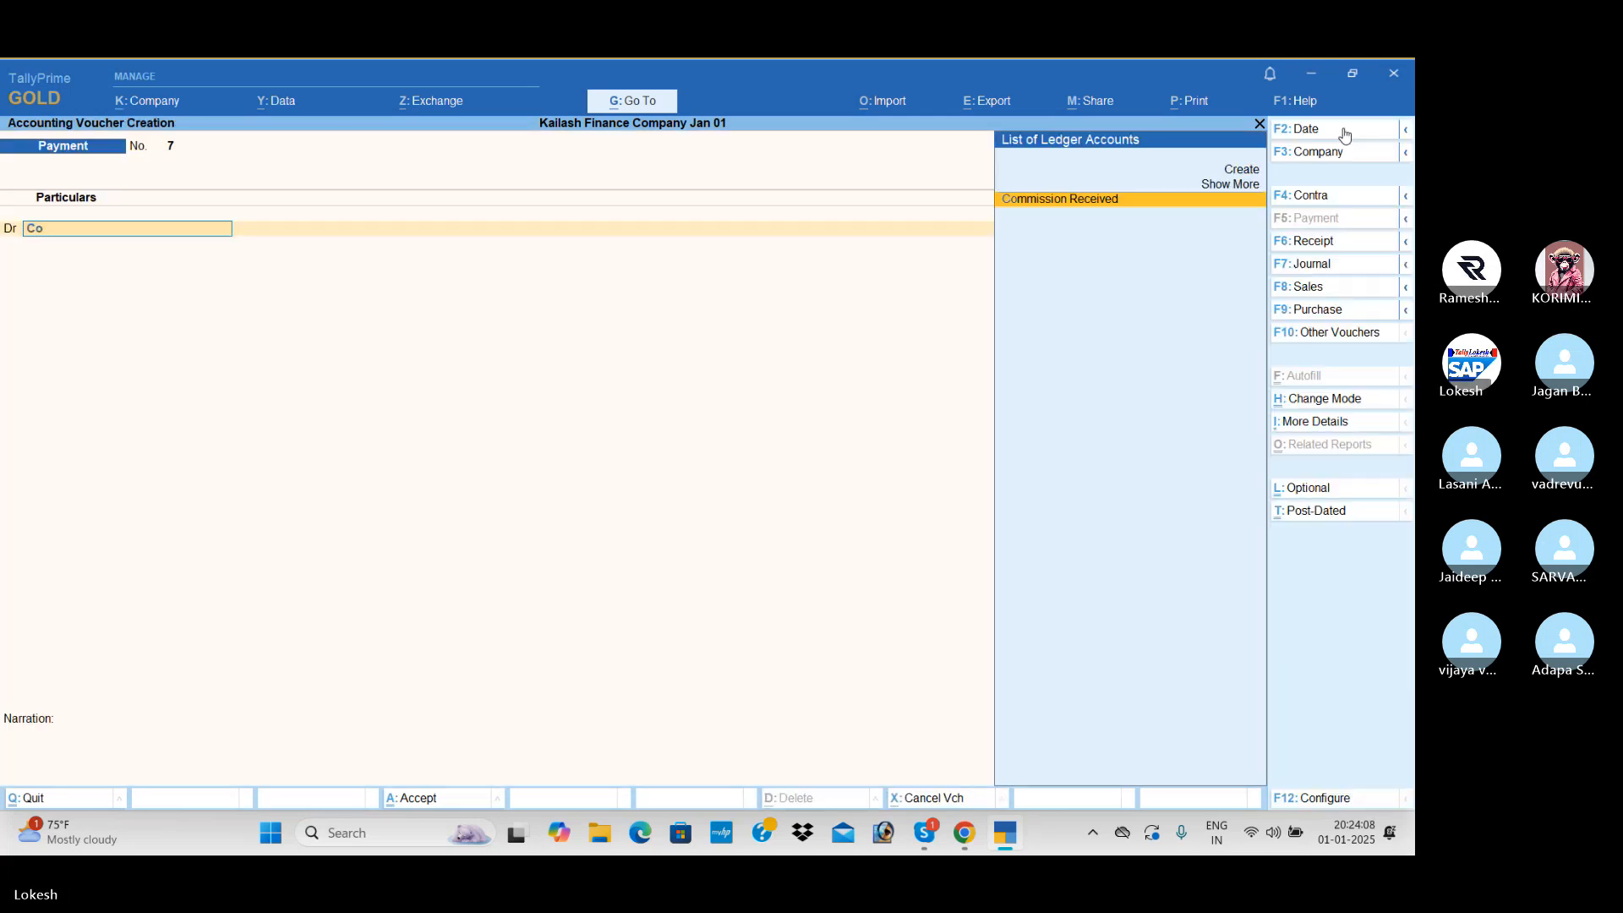
pyautogui.press('Return')
pyautogui.write('45000')
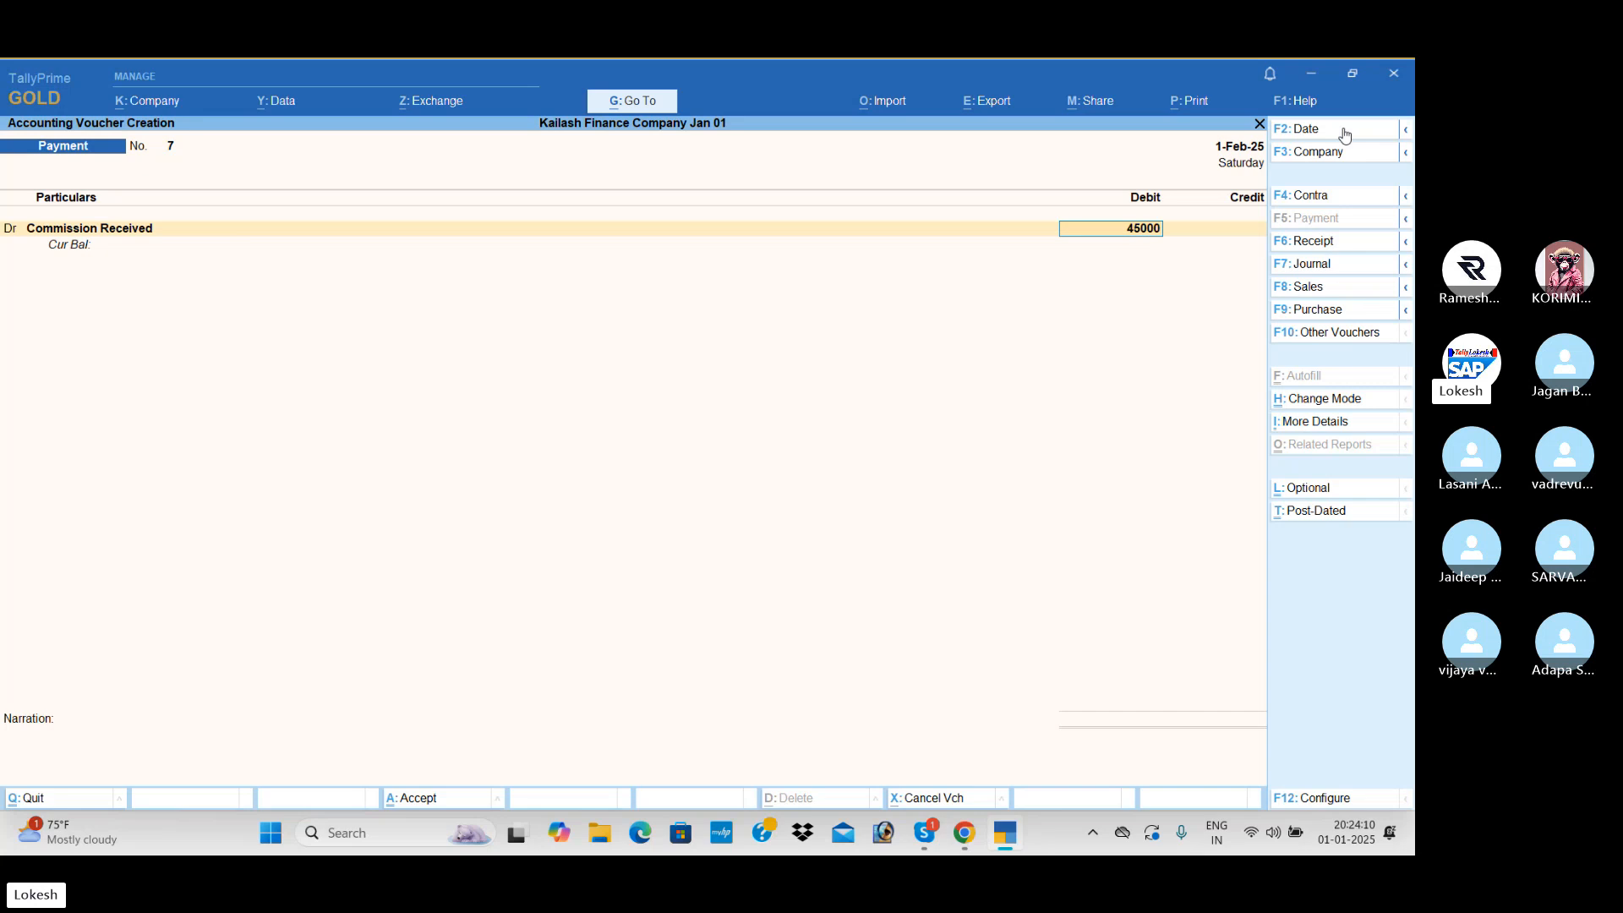
pyautogui.press('Return')
pyautogui.press('Return')
pyautogui.press('Return')
pyautogui.press('Return')
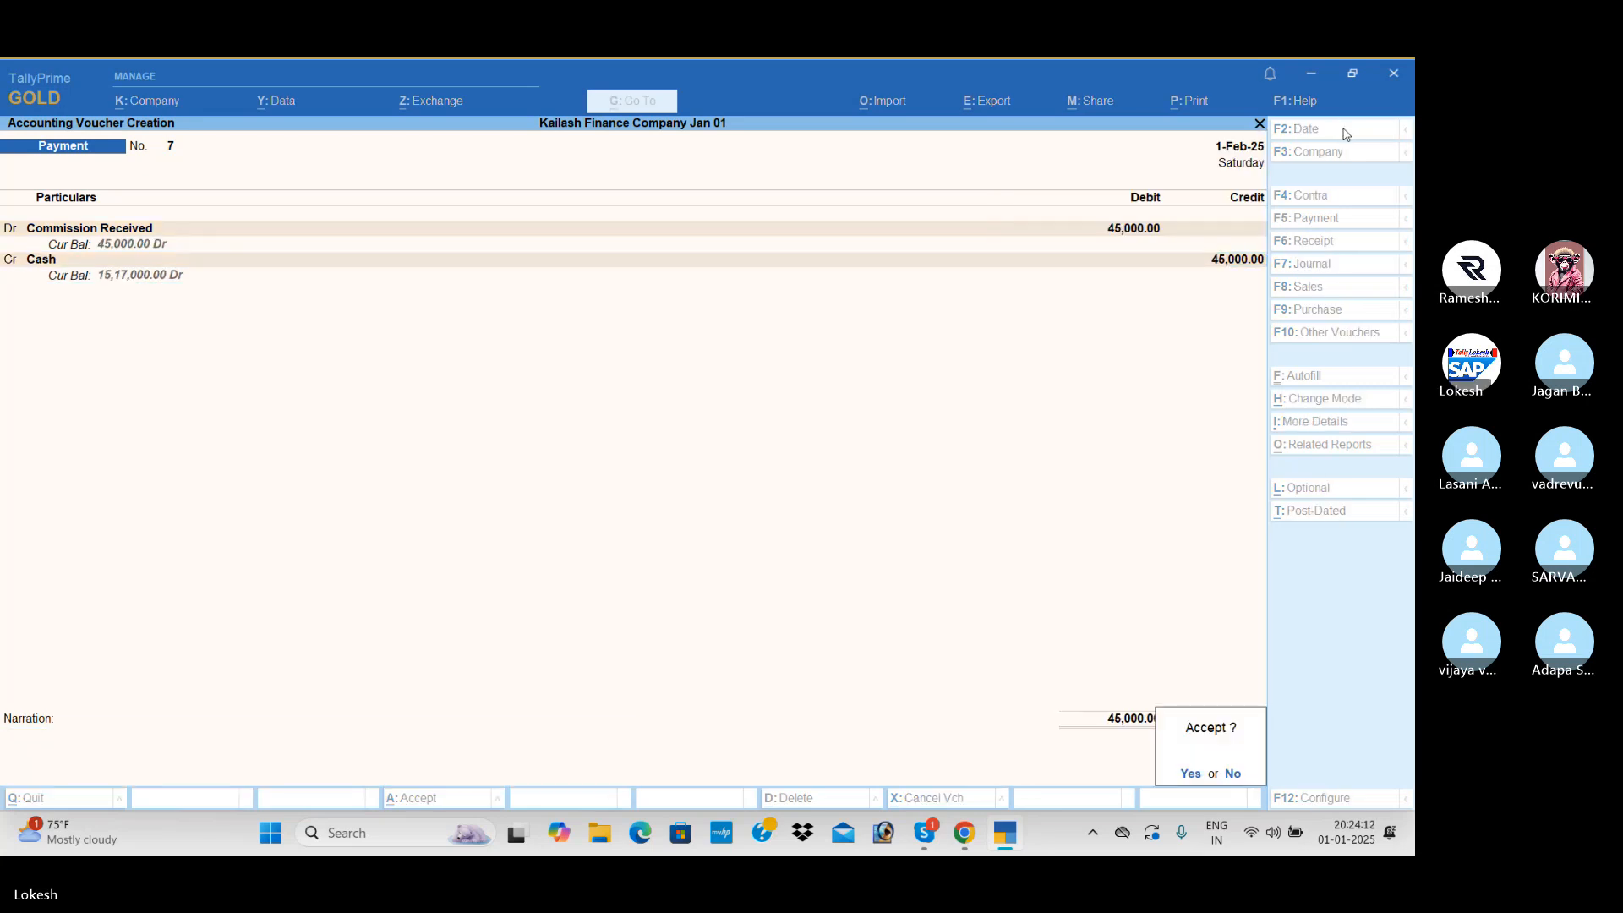
pyautogui.press('Return')
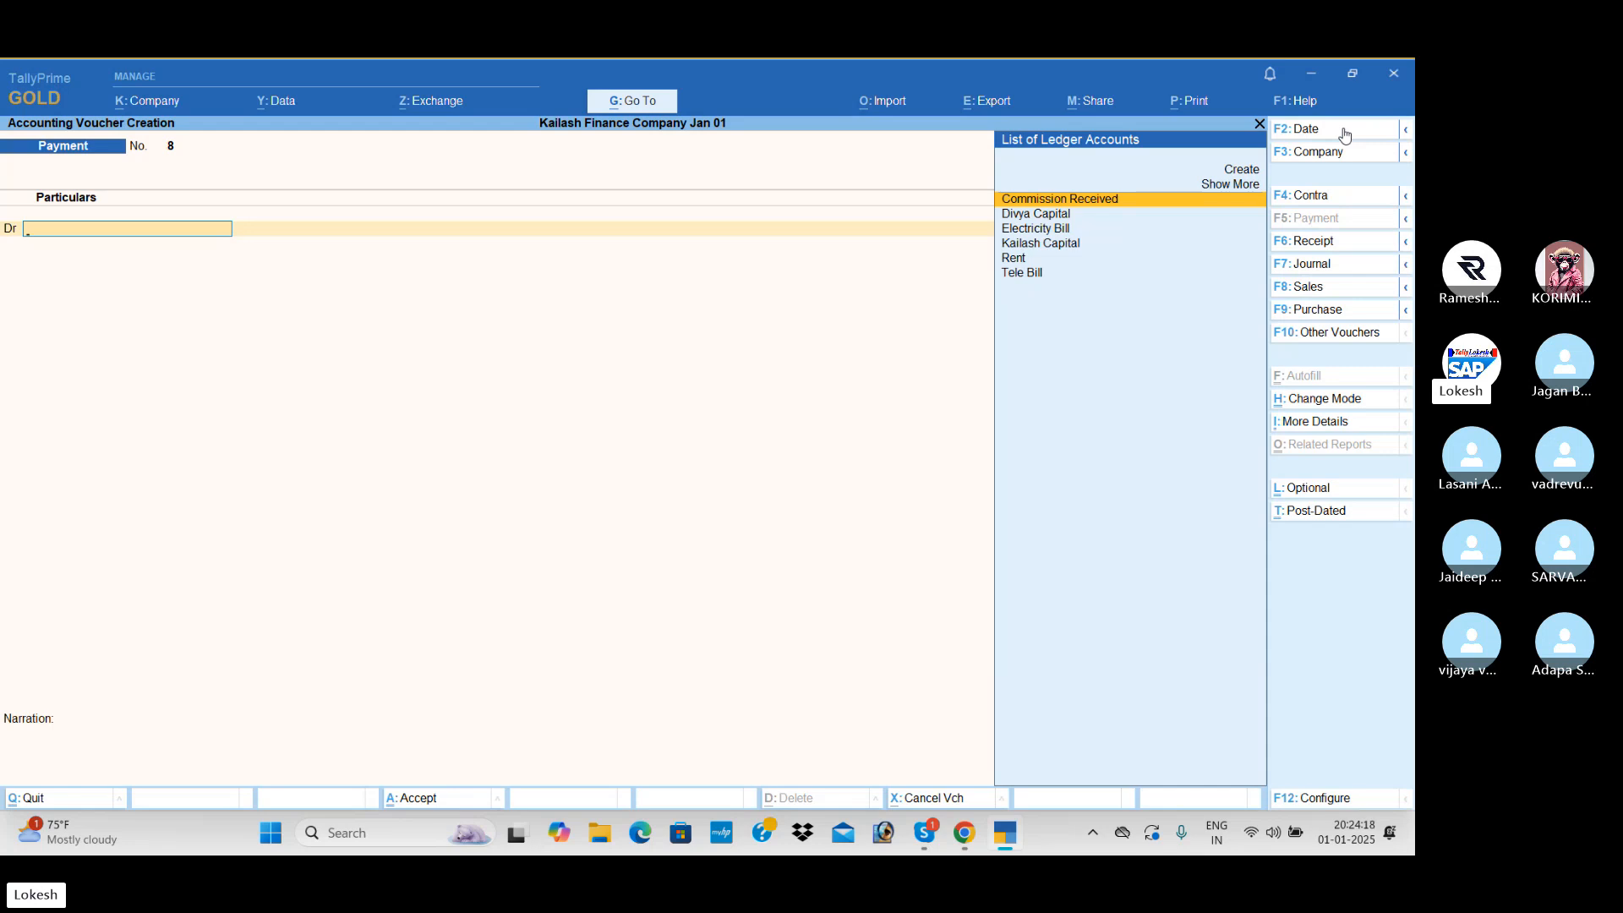
# - Show the Day Book for the whole period from 1-Apr-24 to 31-Mar-25
pyautogui.press('Escape')
pyautogui.press('Return')
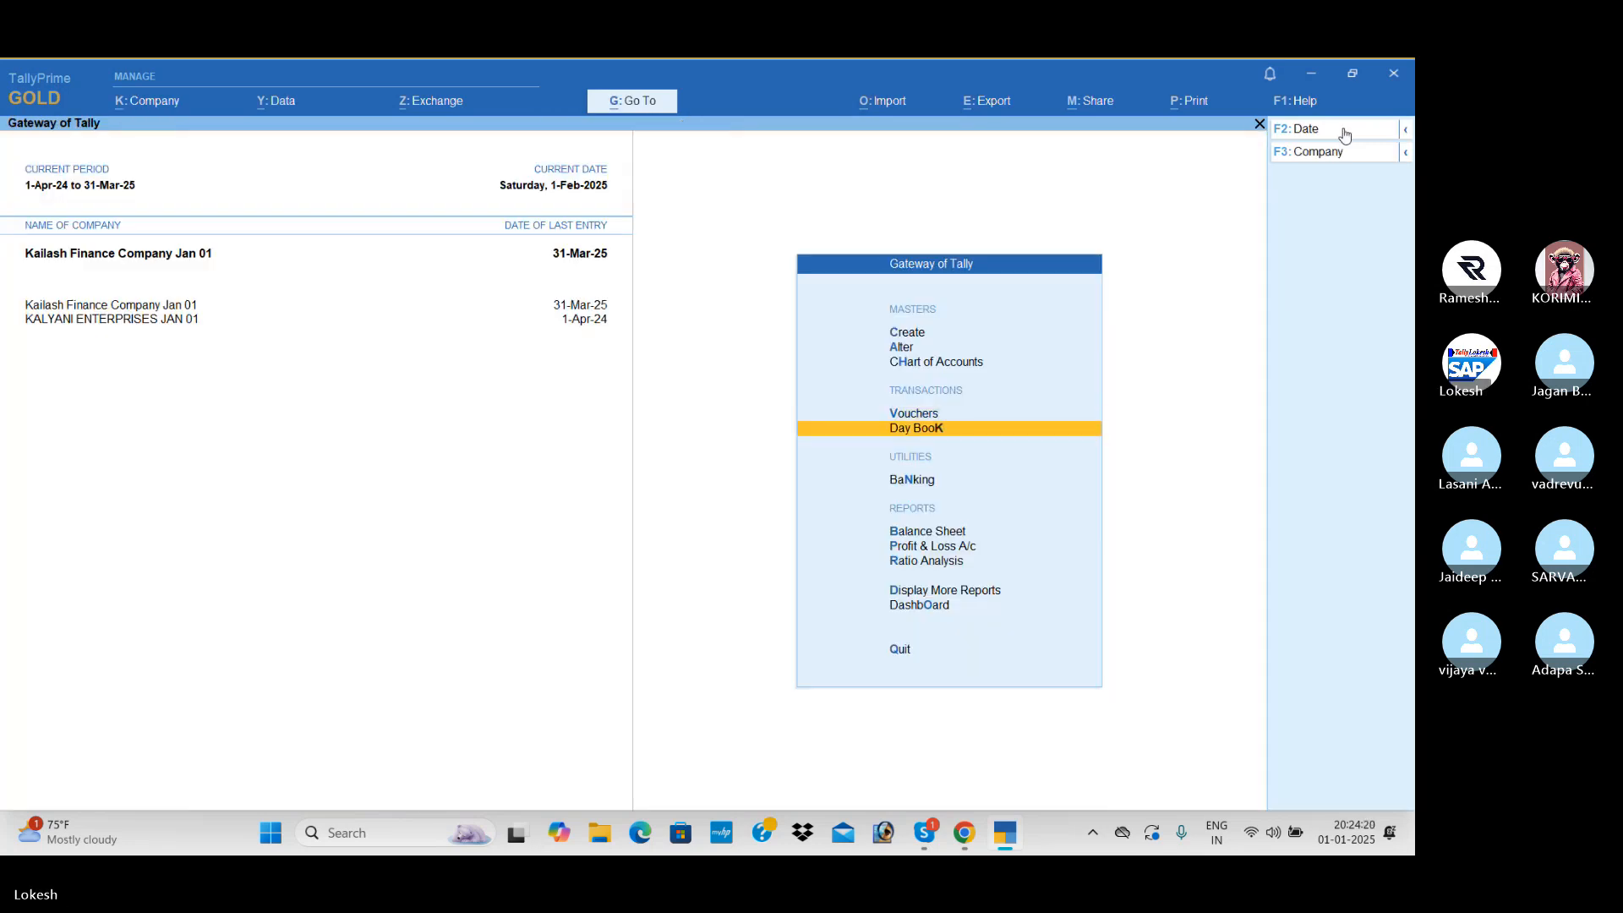
pyautogui.press('Return')
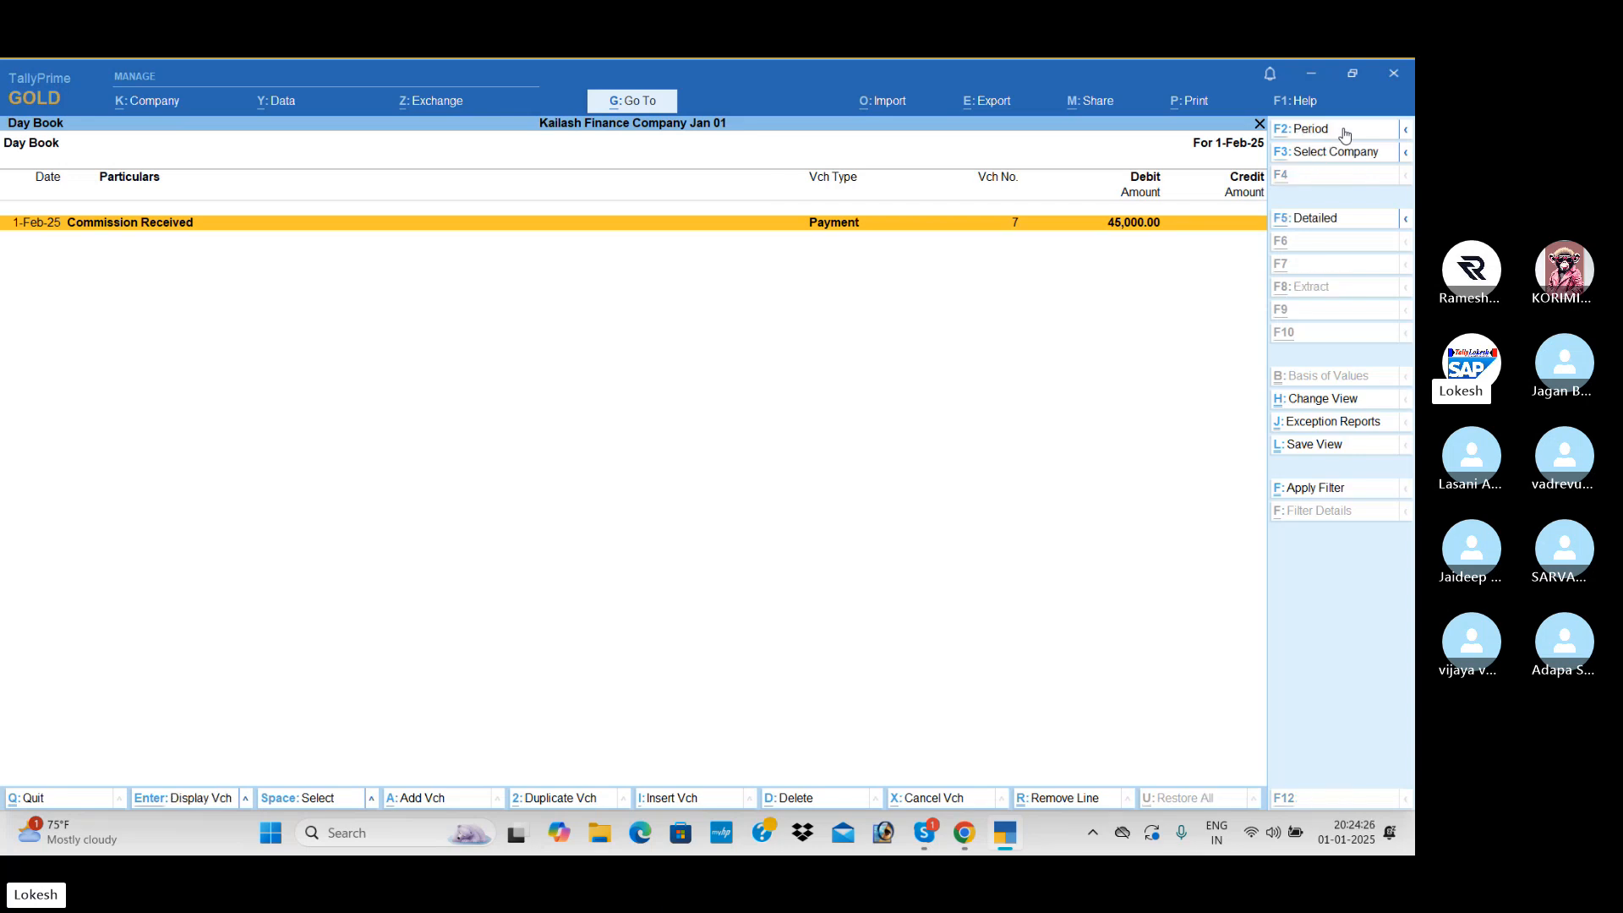
pyautogui.keyDown('alt'); pyautogui.click(1344, 131); pyautogui.keyUp('alt')
pyautogui.press('BackSpace')
pyautogui.press('Return')
pyautogui.press('BackSpace')
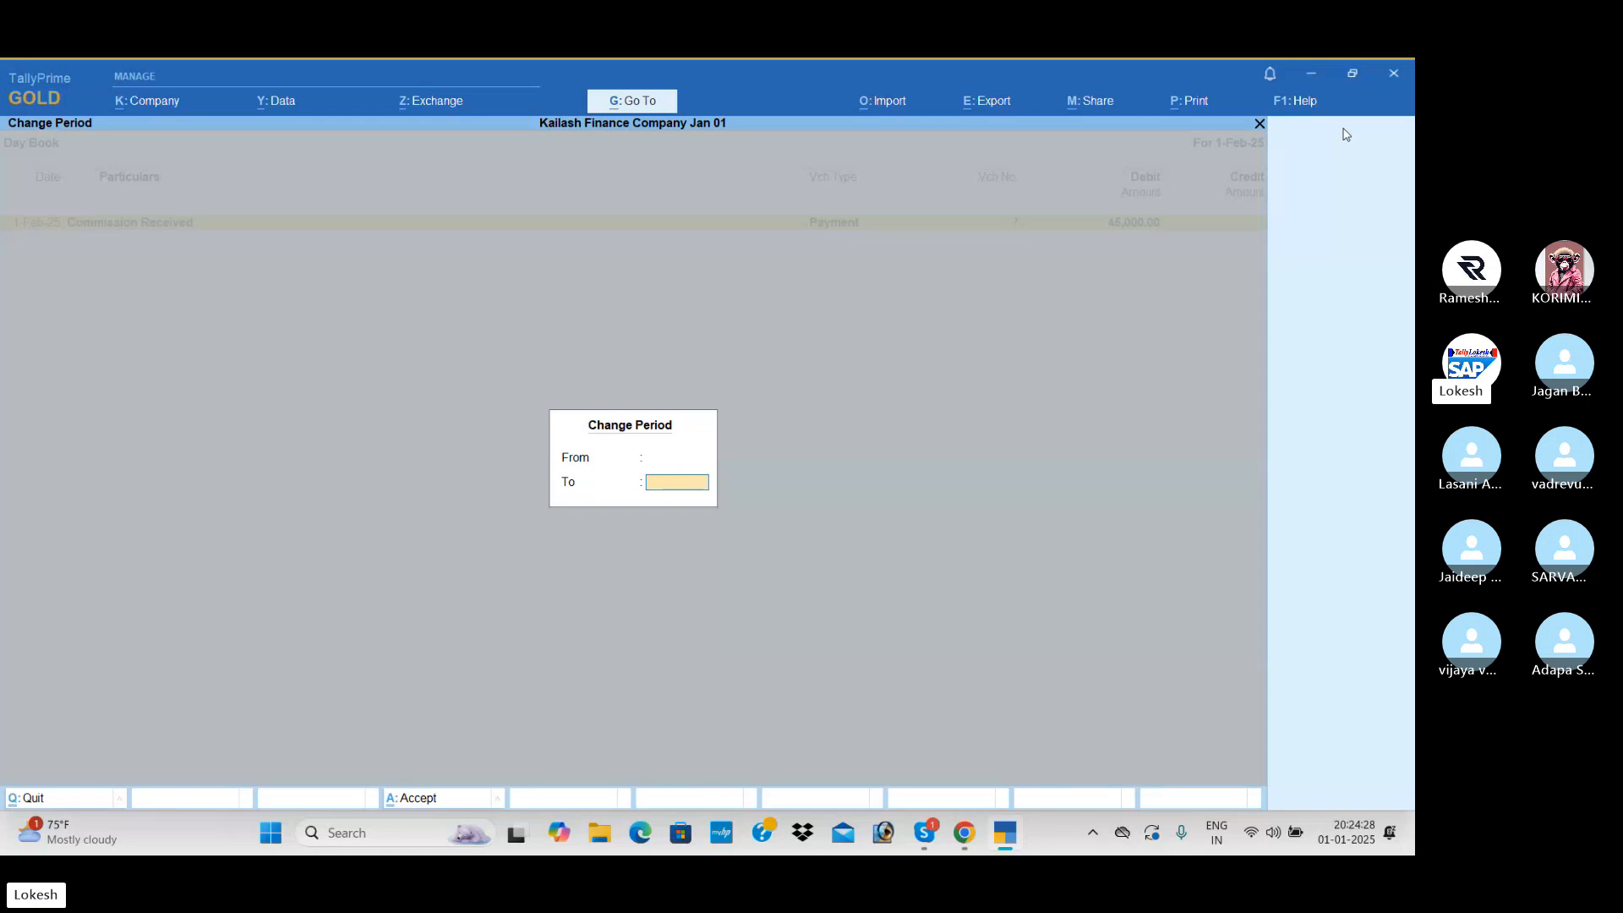
pyautogui.press('Return')
pyautogui.press('Down')
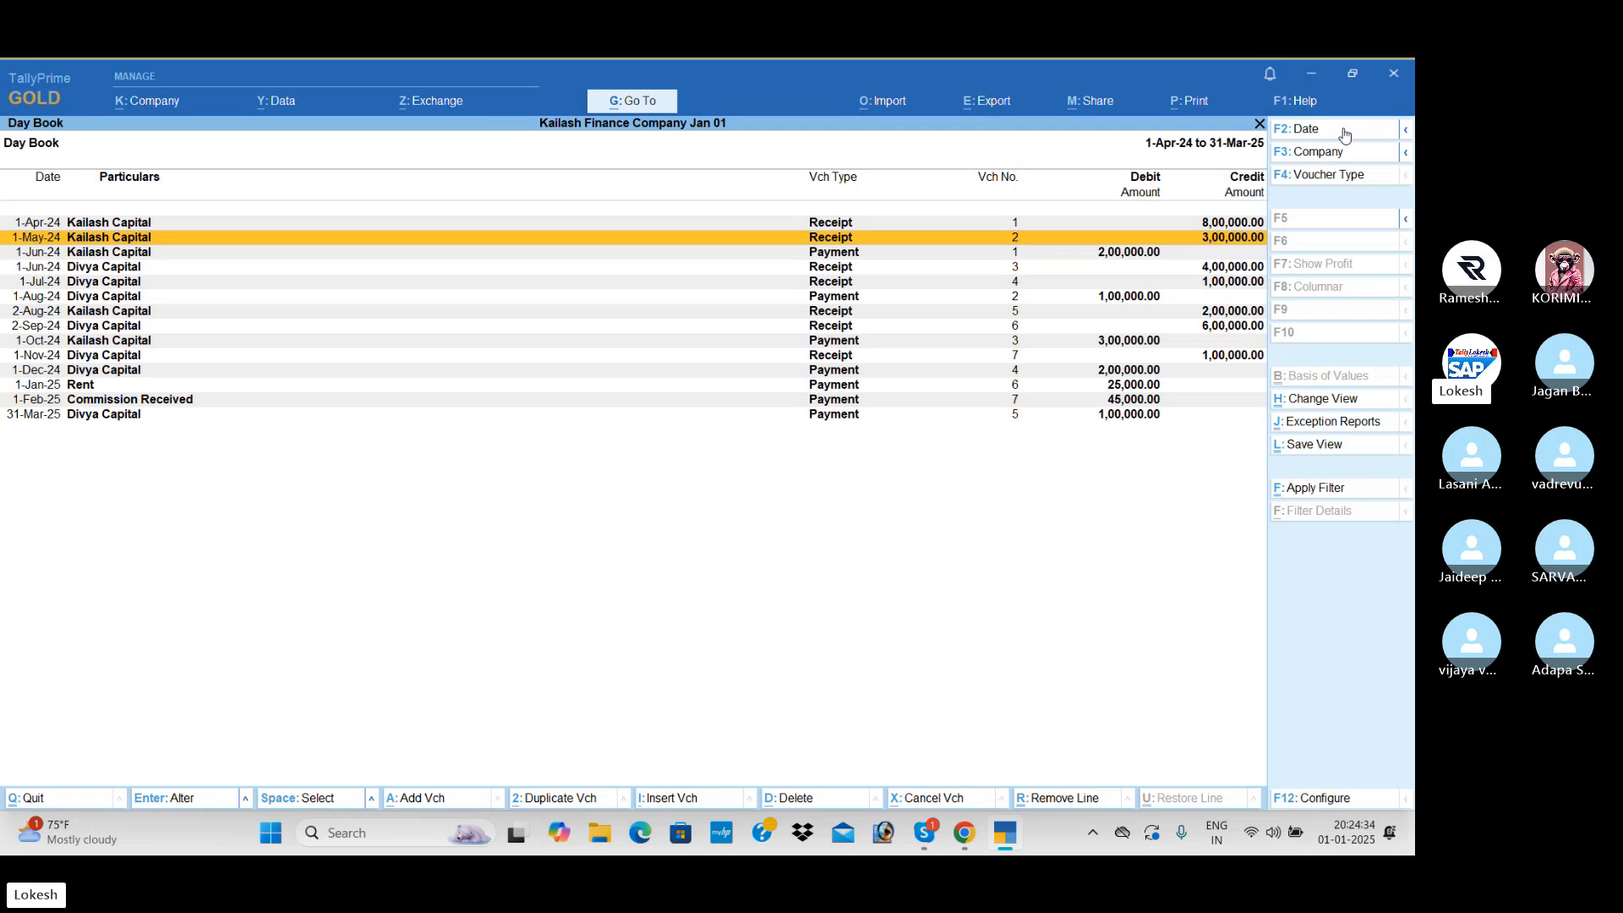
# - Show the Profit & Loss A/c with its income and expense groups expanded to ledger level
pyautogui.press('Escape')
pyautogui.press('Down')
pyautogui.press('Down')
pyautogui.press('Down')
pyautogui.press('Return')
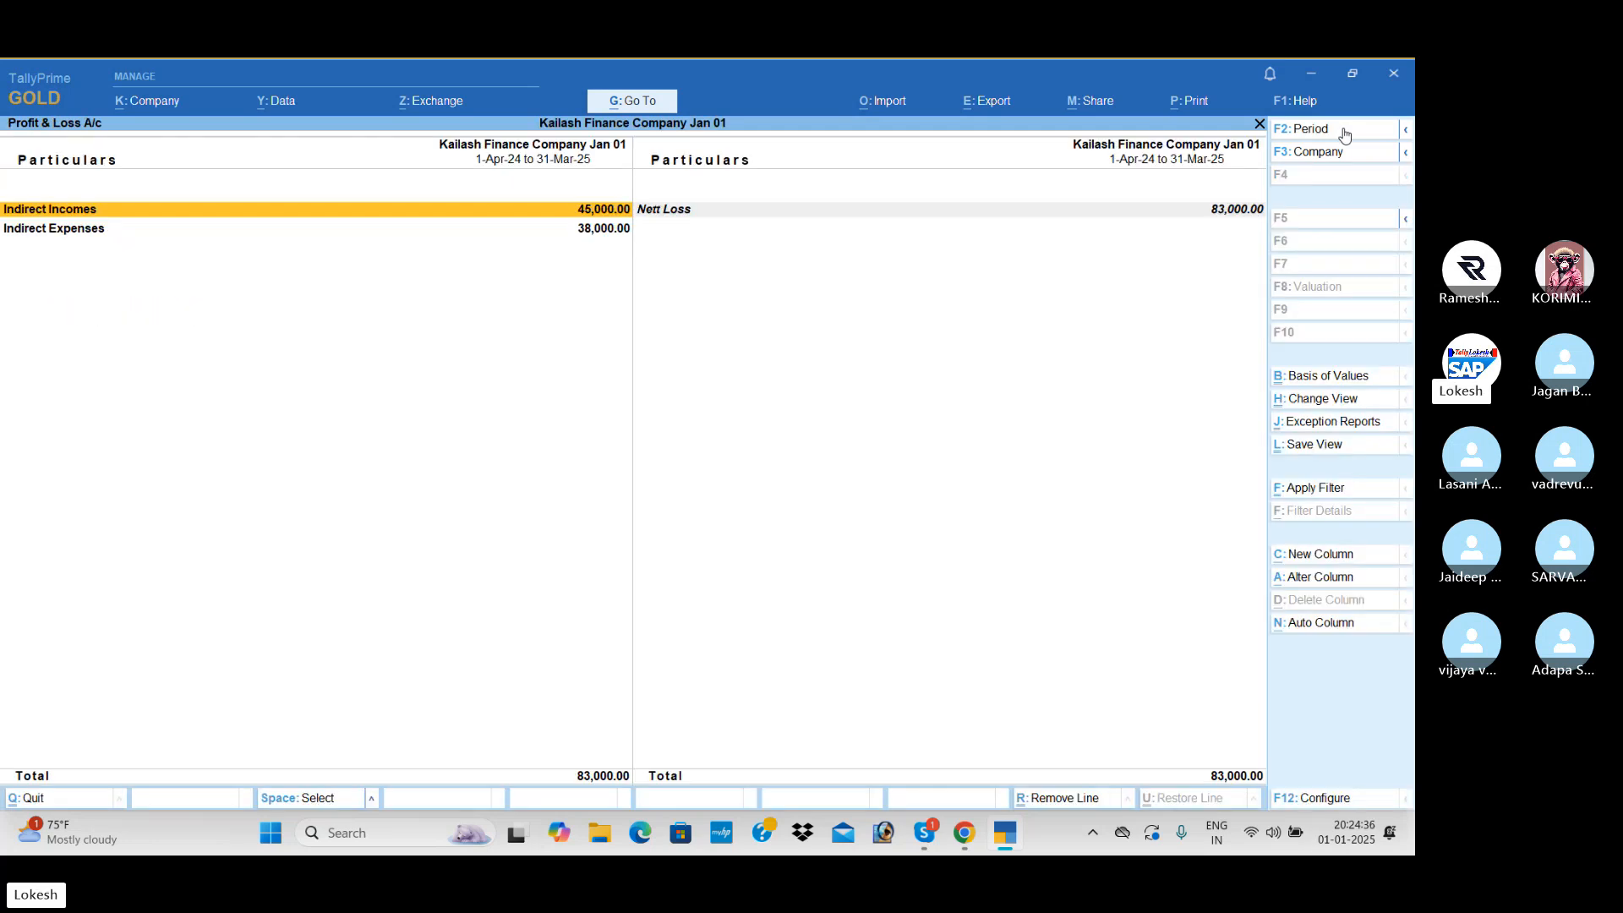
pyautogui.hotkey('alt', 'F5')
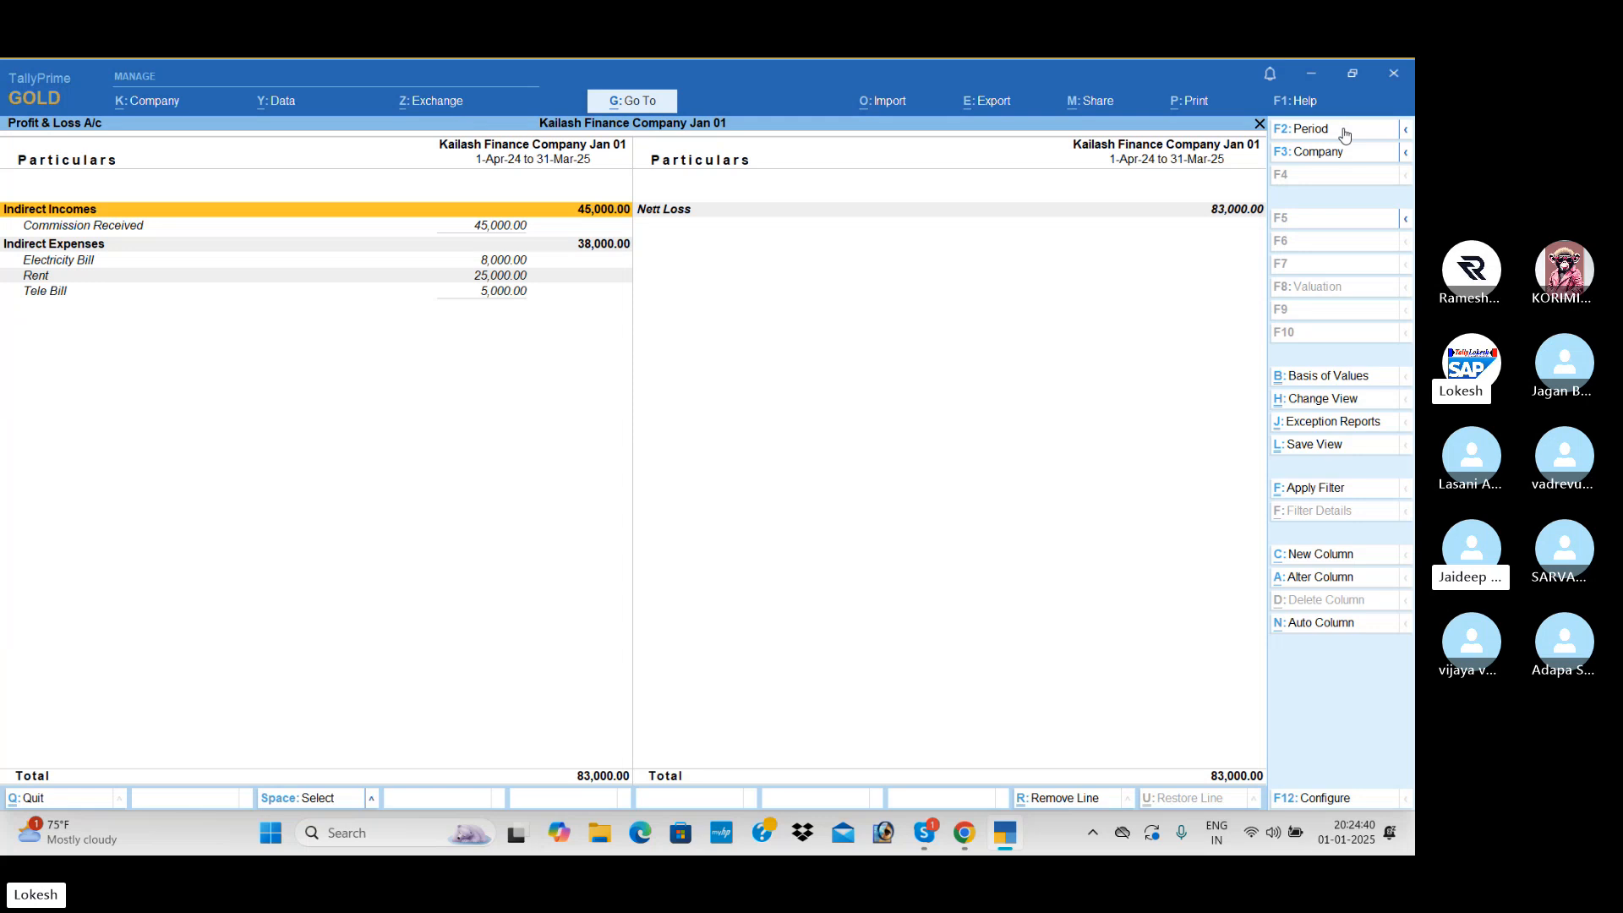
# - Drill down from the Profit & Loss A/c to the Commission Received ledger's vouchers for February 2025
pyautogui.press('Down')
pyautogui.press('Down')
pyautogui.press('Down')
pyautogui.press('Down')
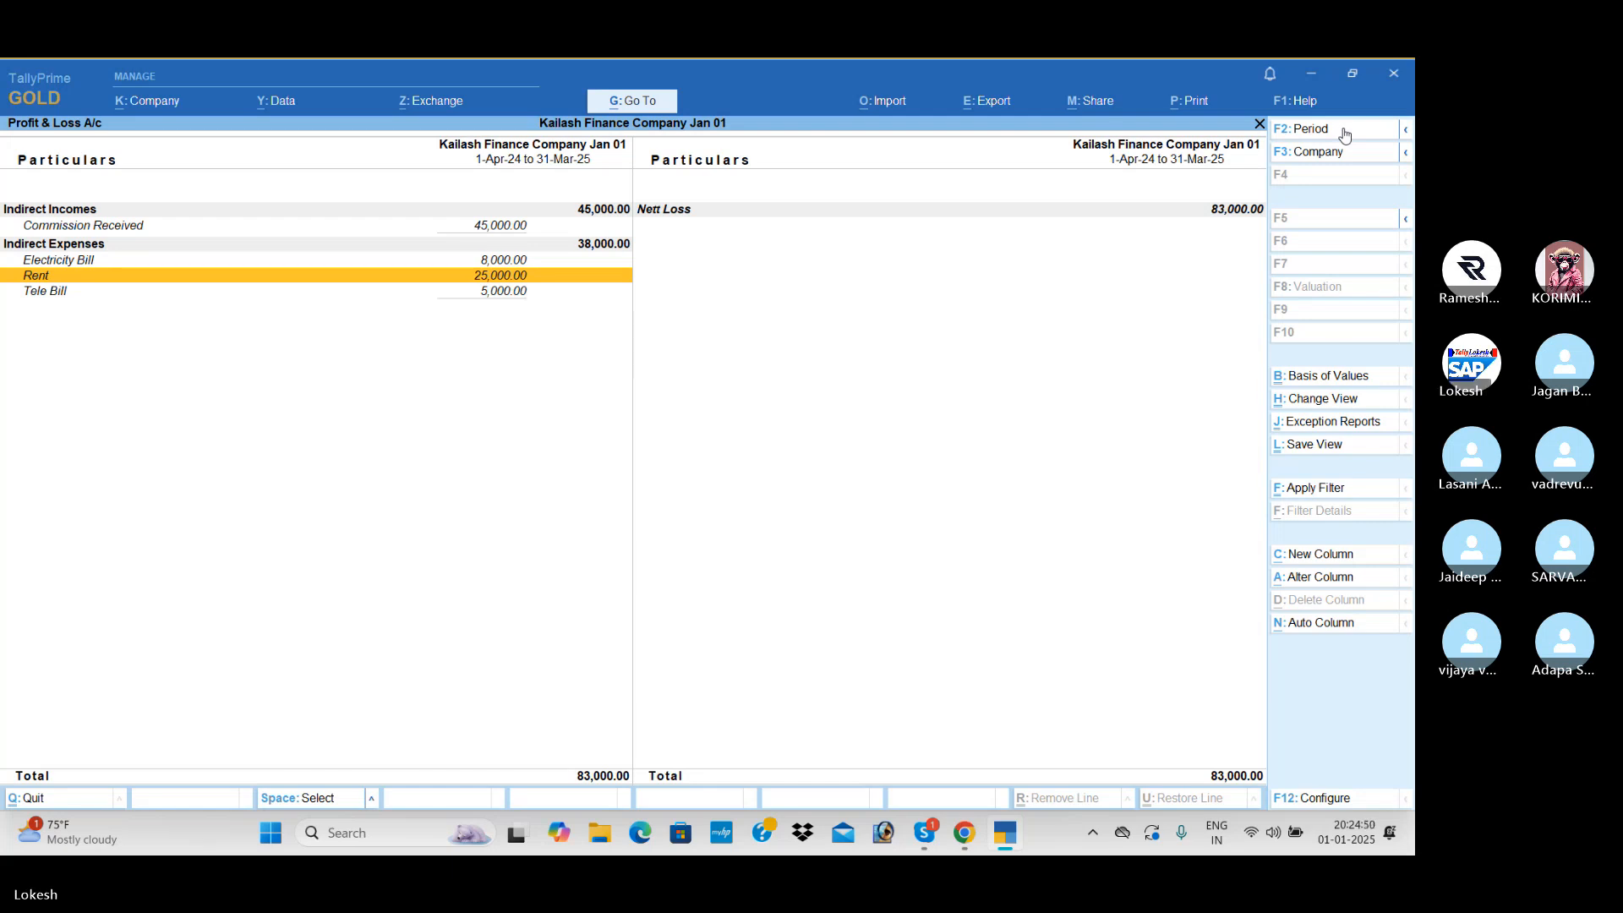
pyautogui.press('Up')
pyautogui.press('Up')
pyautogui.press('Up')
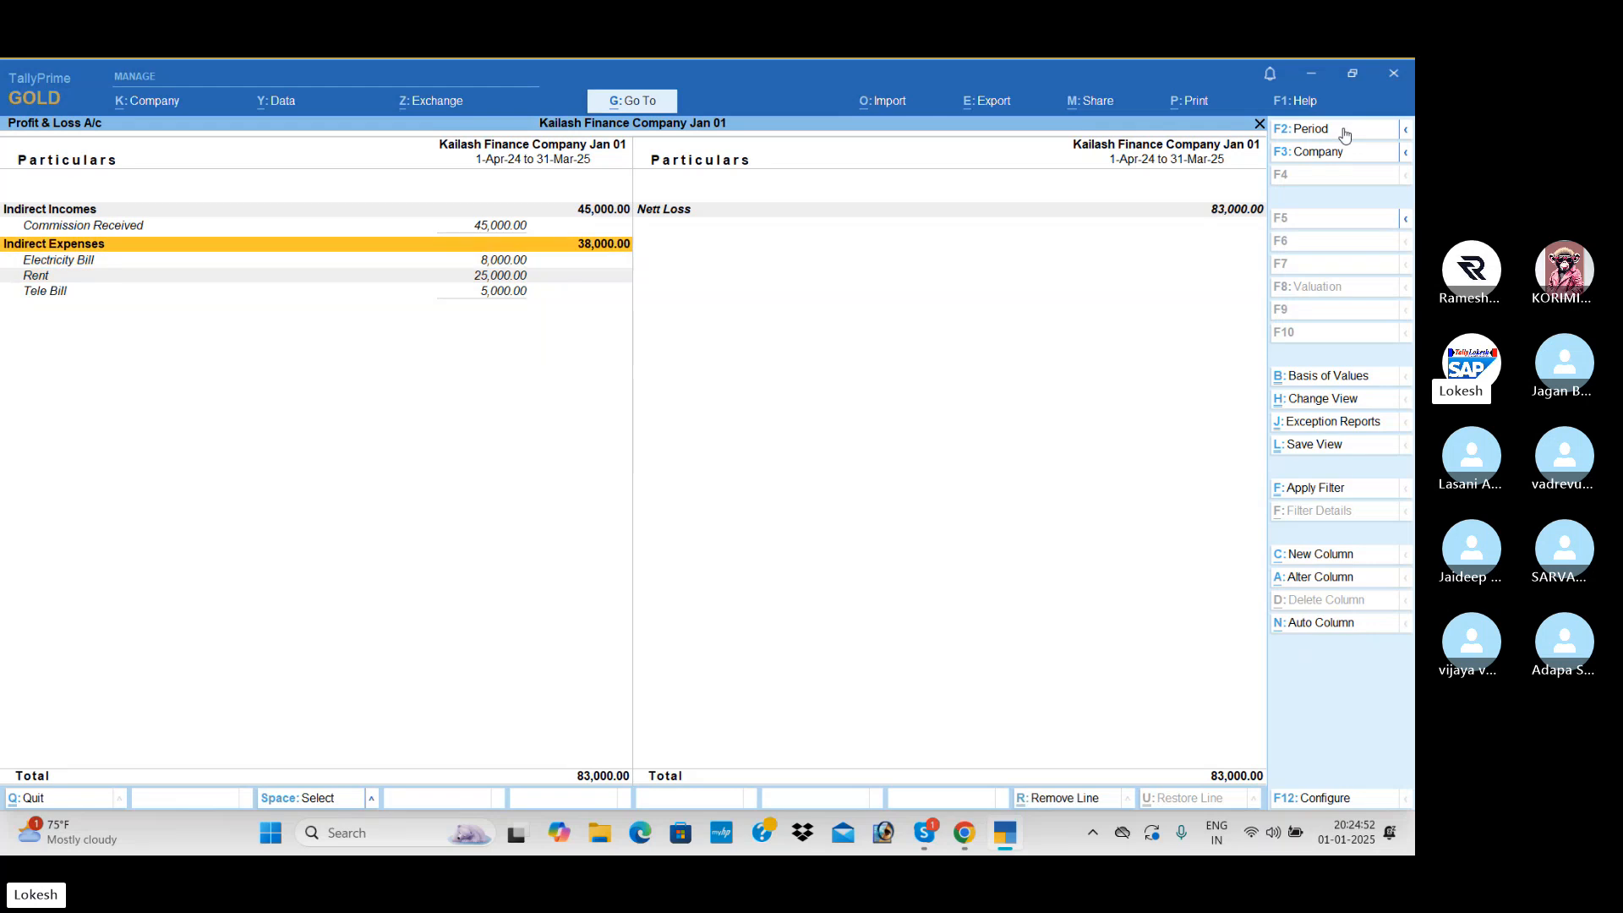
pyautogui.press('Return')
pyautogui.press('Return')
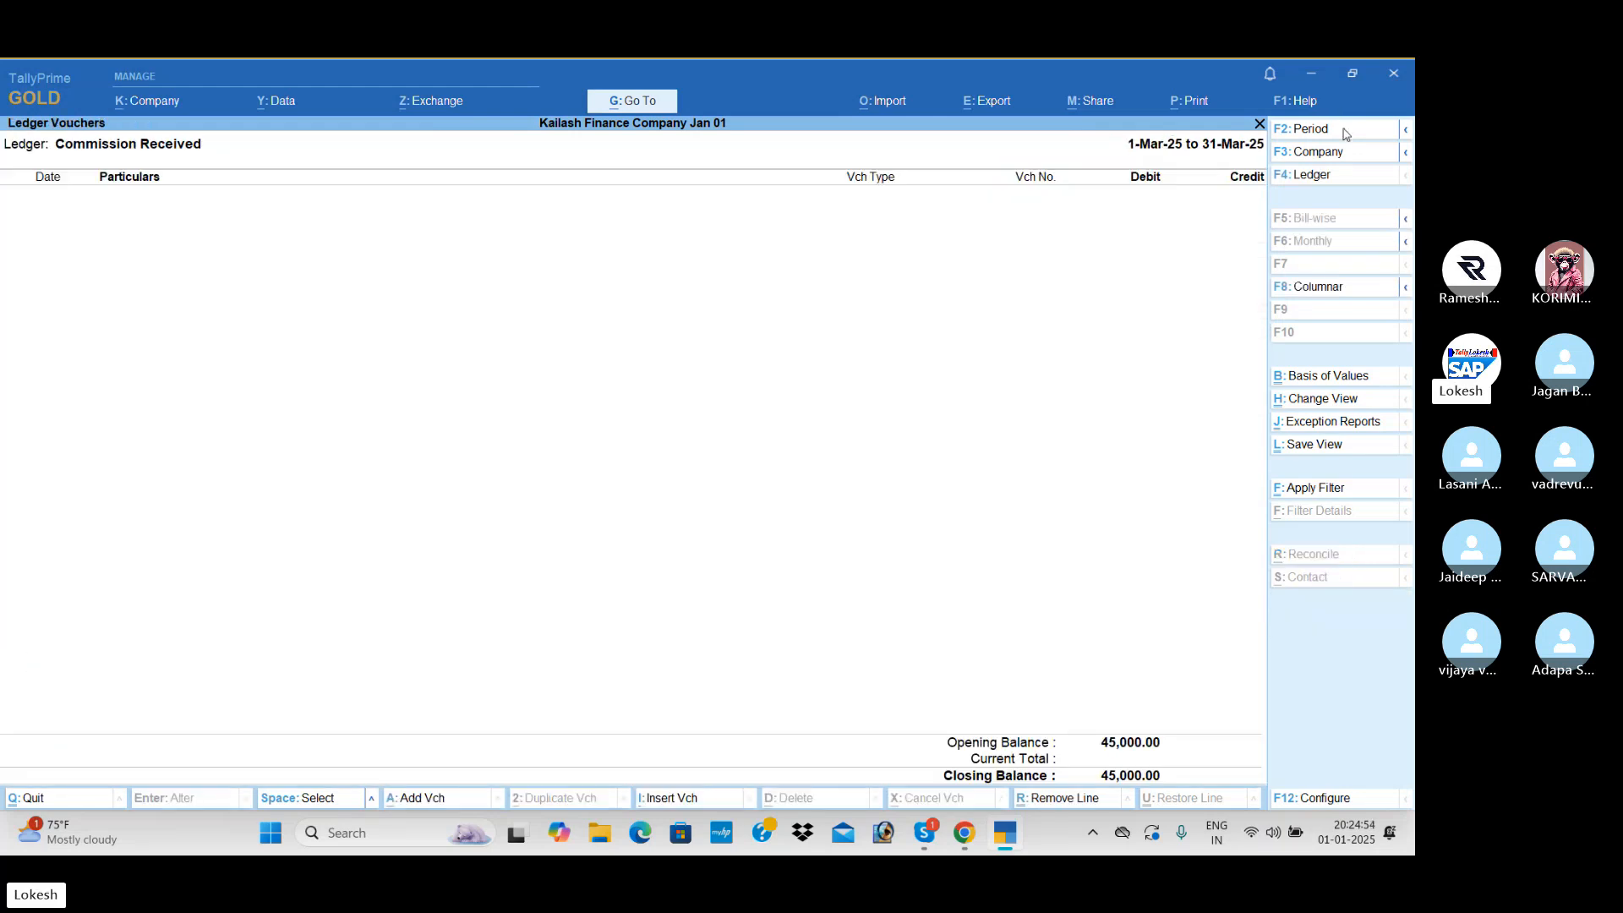
pyautogui.press('Escape')
pyautogui.press('Up')
# - Convert the 1-Feb-25 Commission Received payment of 45,000 into a receipt, save it and return to the Profit & Loss A/c
pyautogui.press('Return')
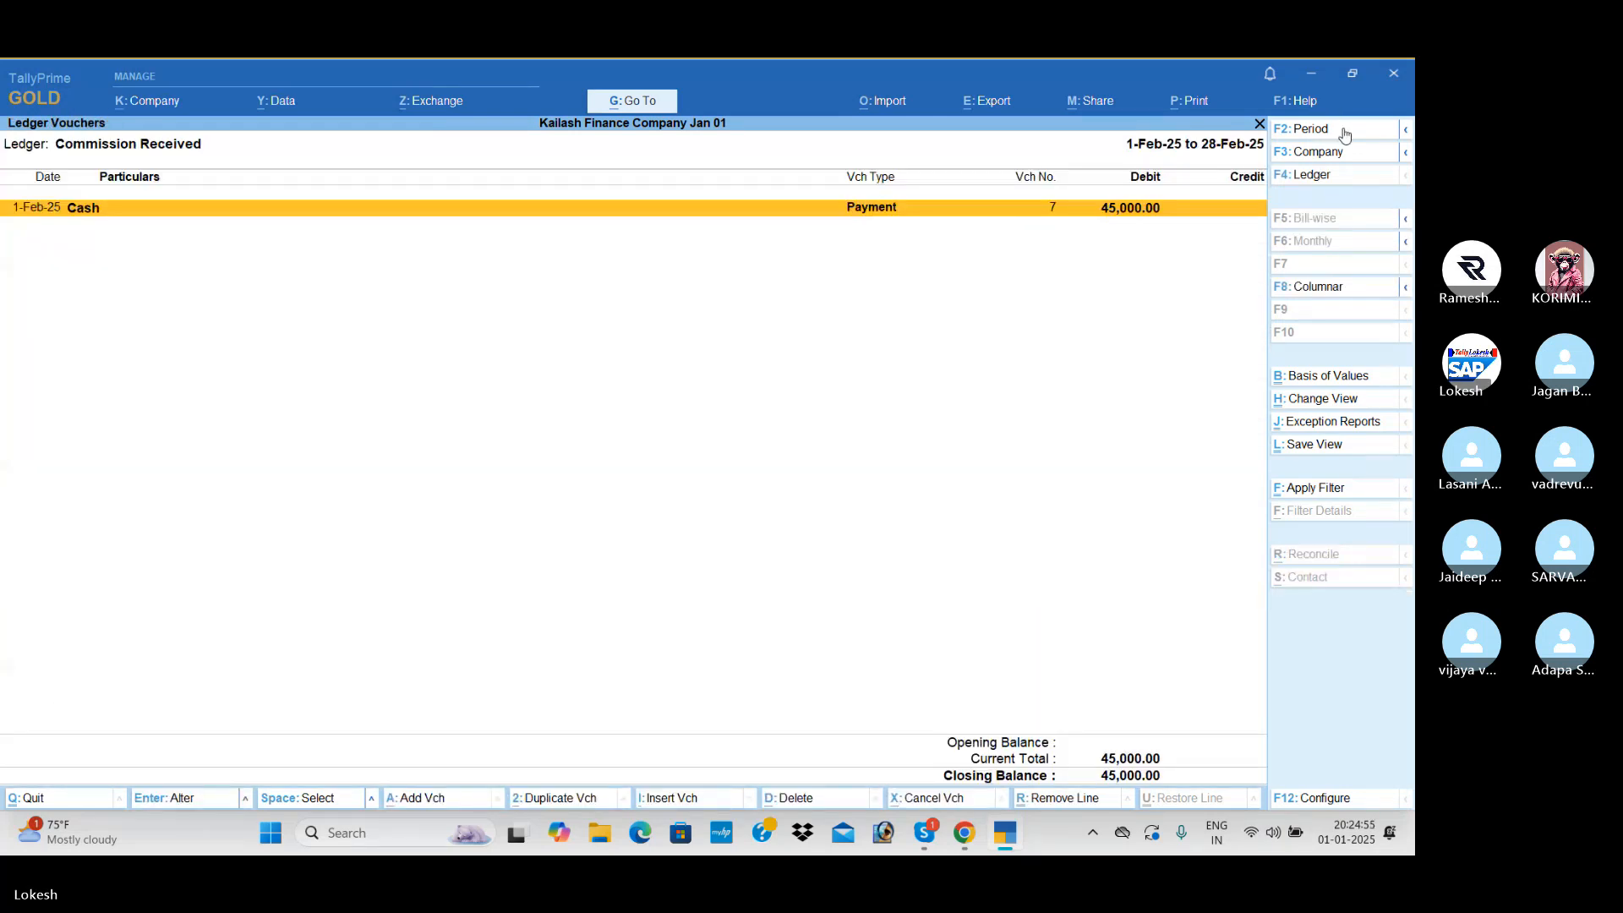
pyautogui.press('Return')
pyautogui.click(1334, 241)
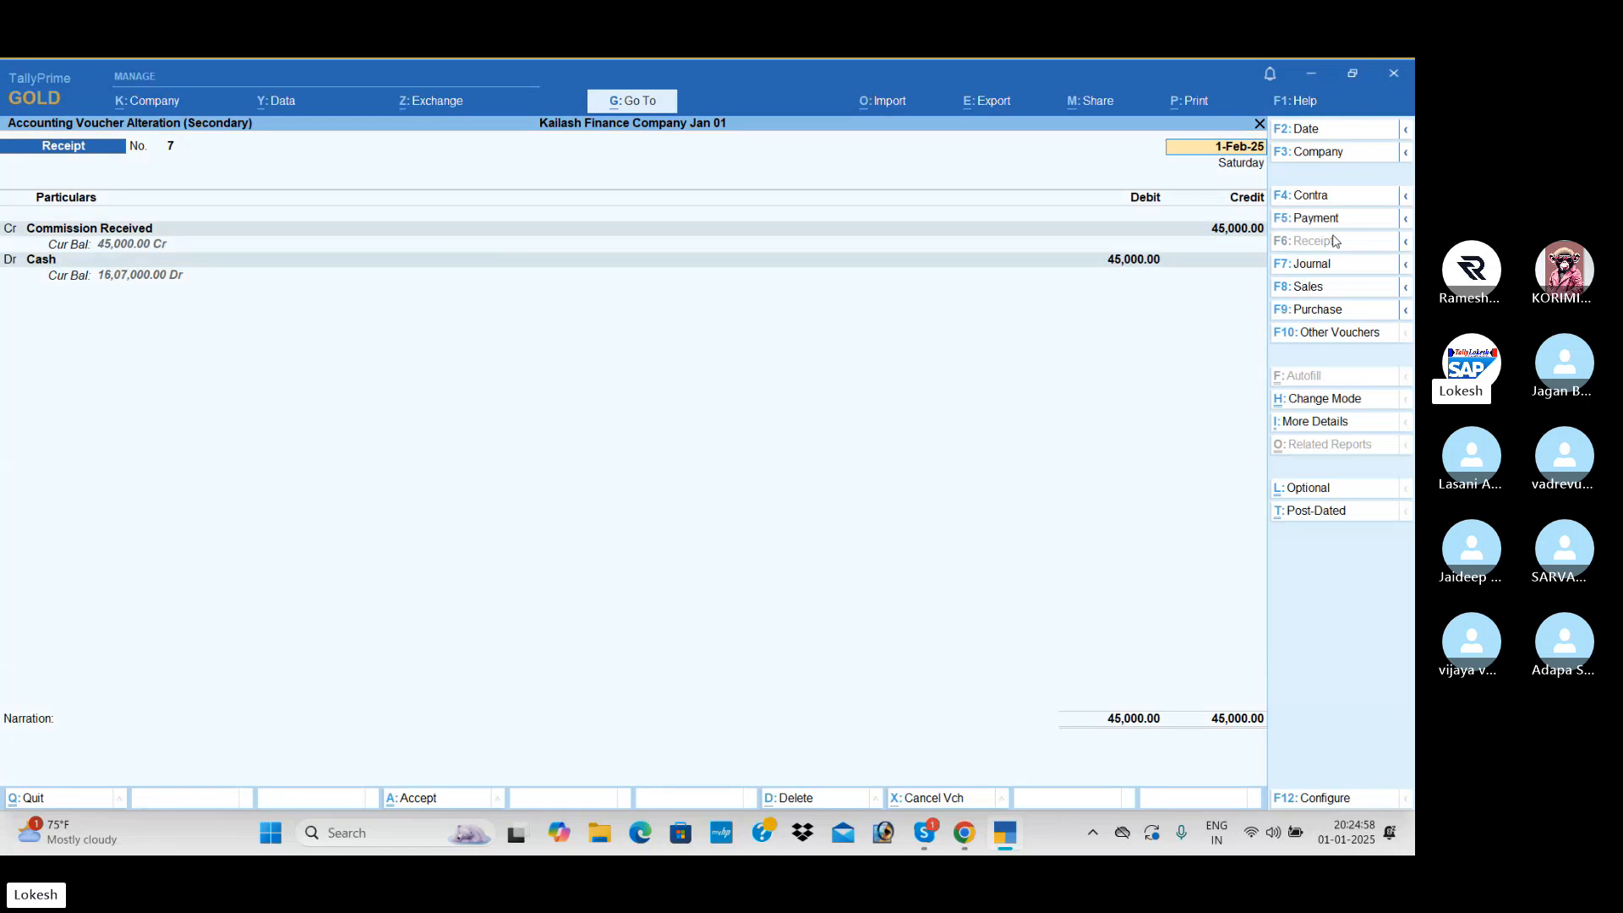
pyautogui.press('Return')
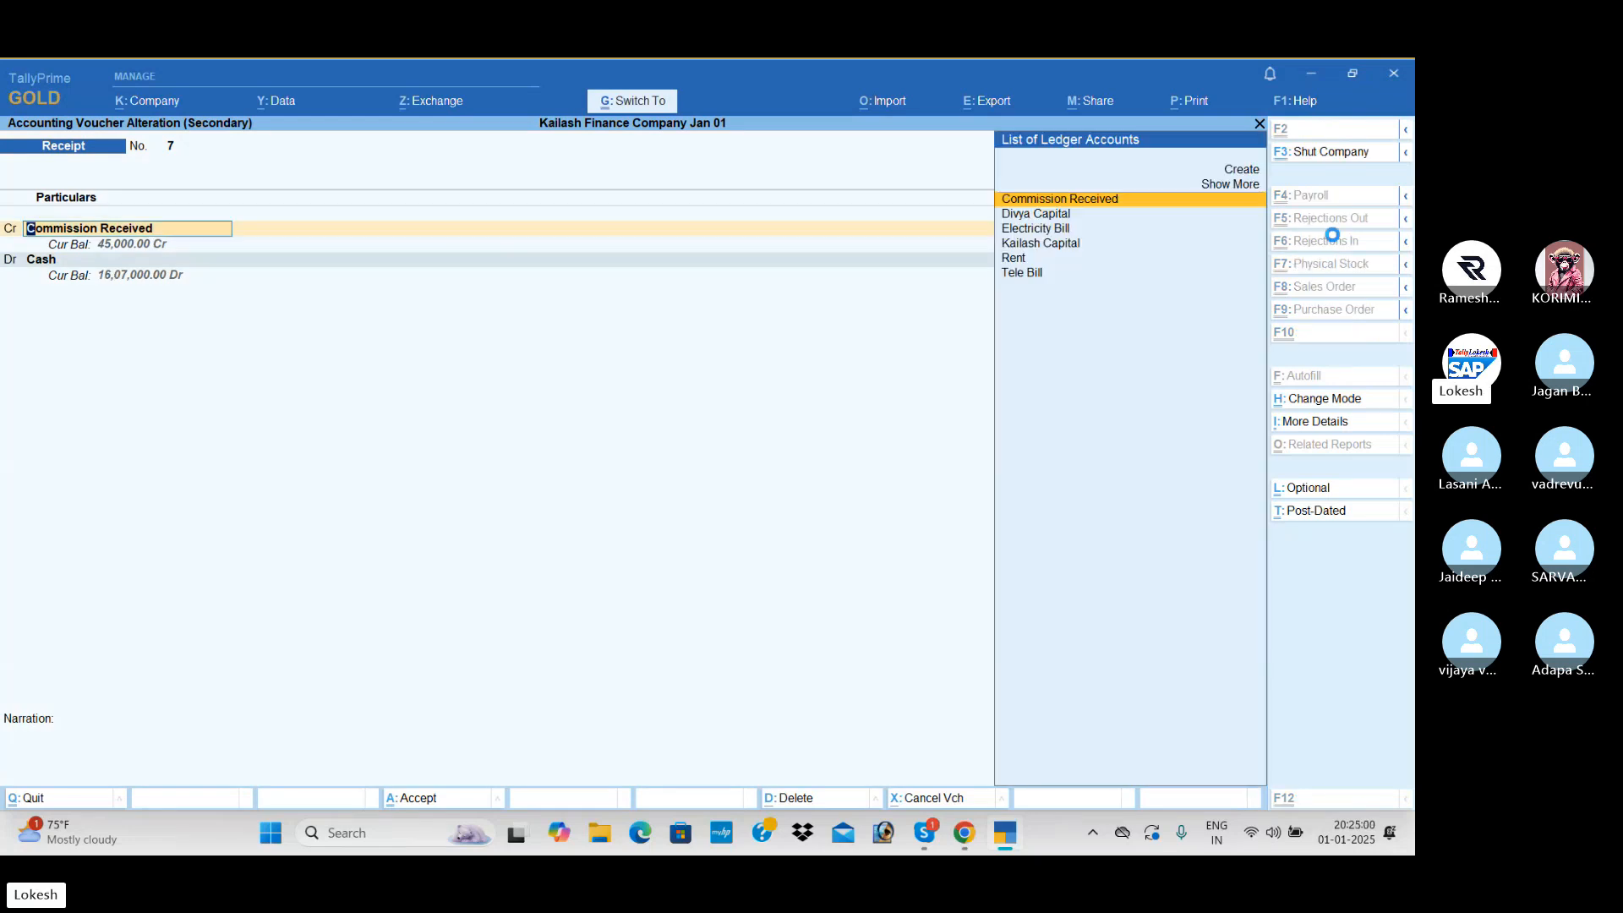
pyautogui.hotkey('ctrl', 'a')
pyautogui.press('Escape')
pyautogui.press('Escape')
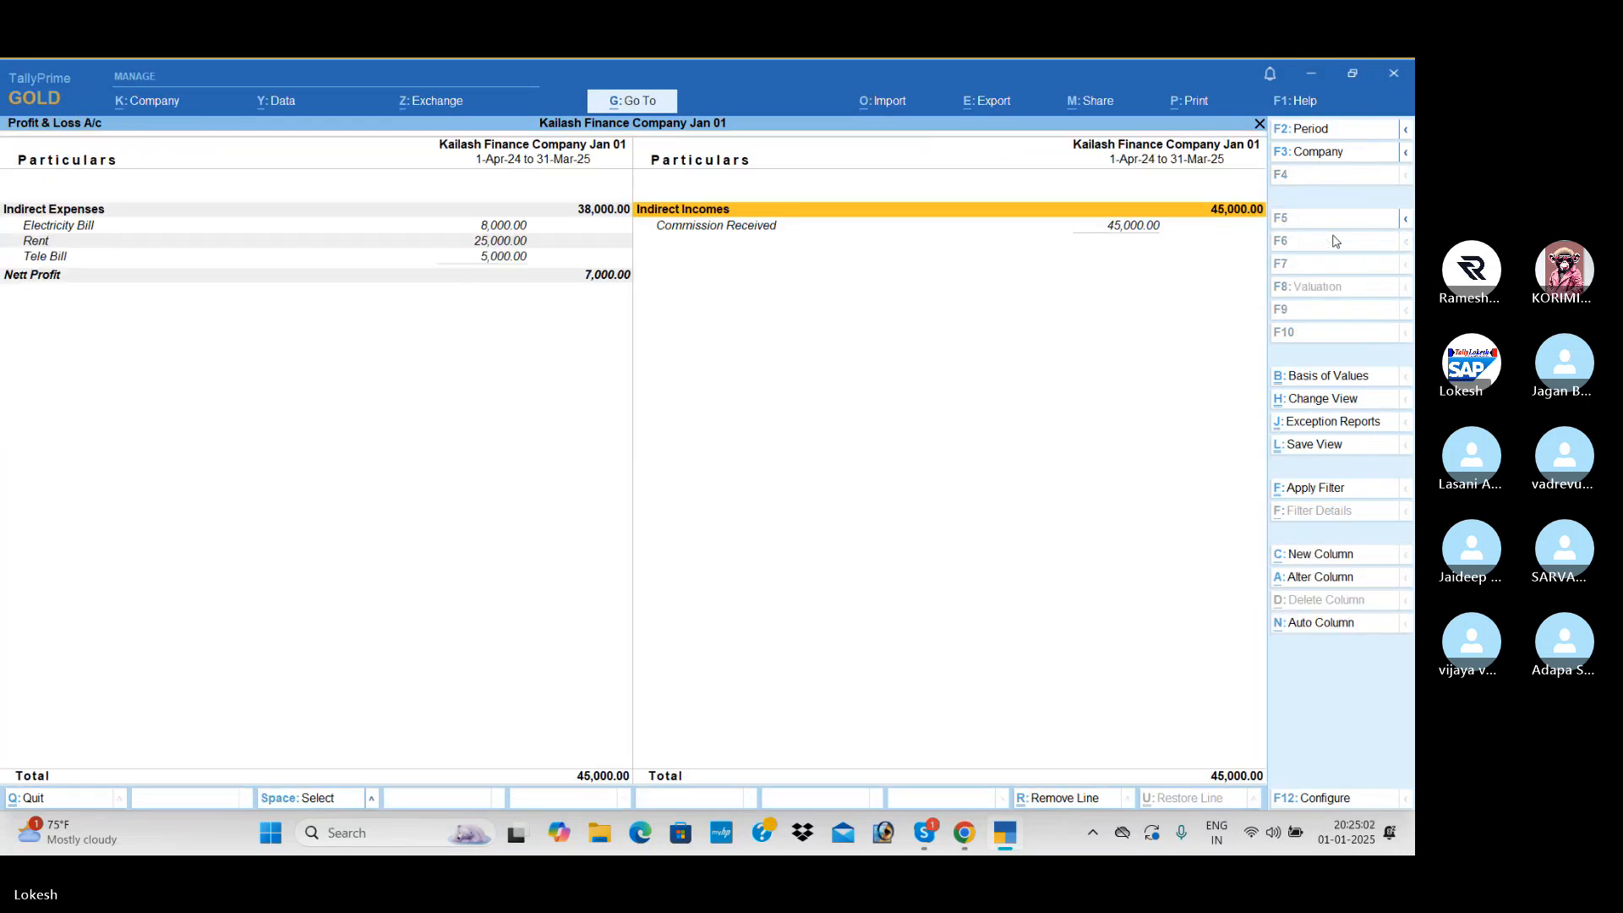
# - Review the indirect income, the indirect expenses and the nett profit line in the Profit & Loss A/c
pyautogui.press('Down')
pyautogui.press('Up')
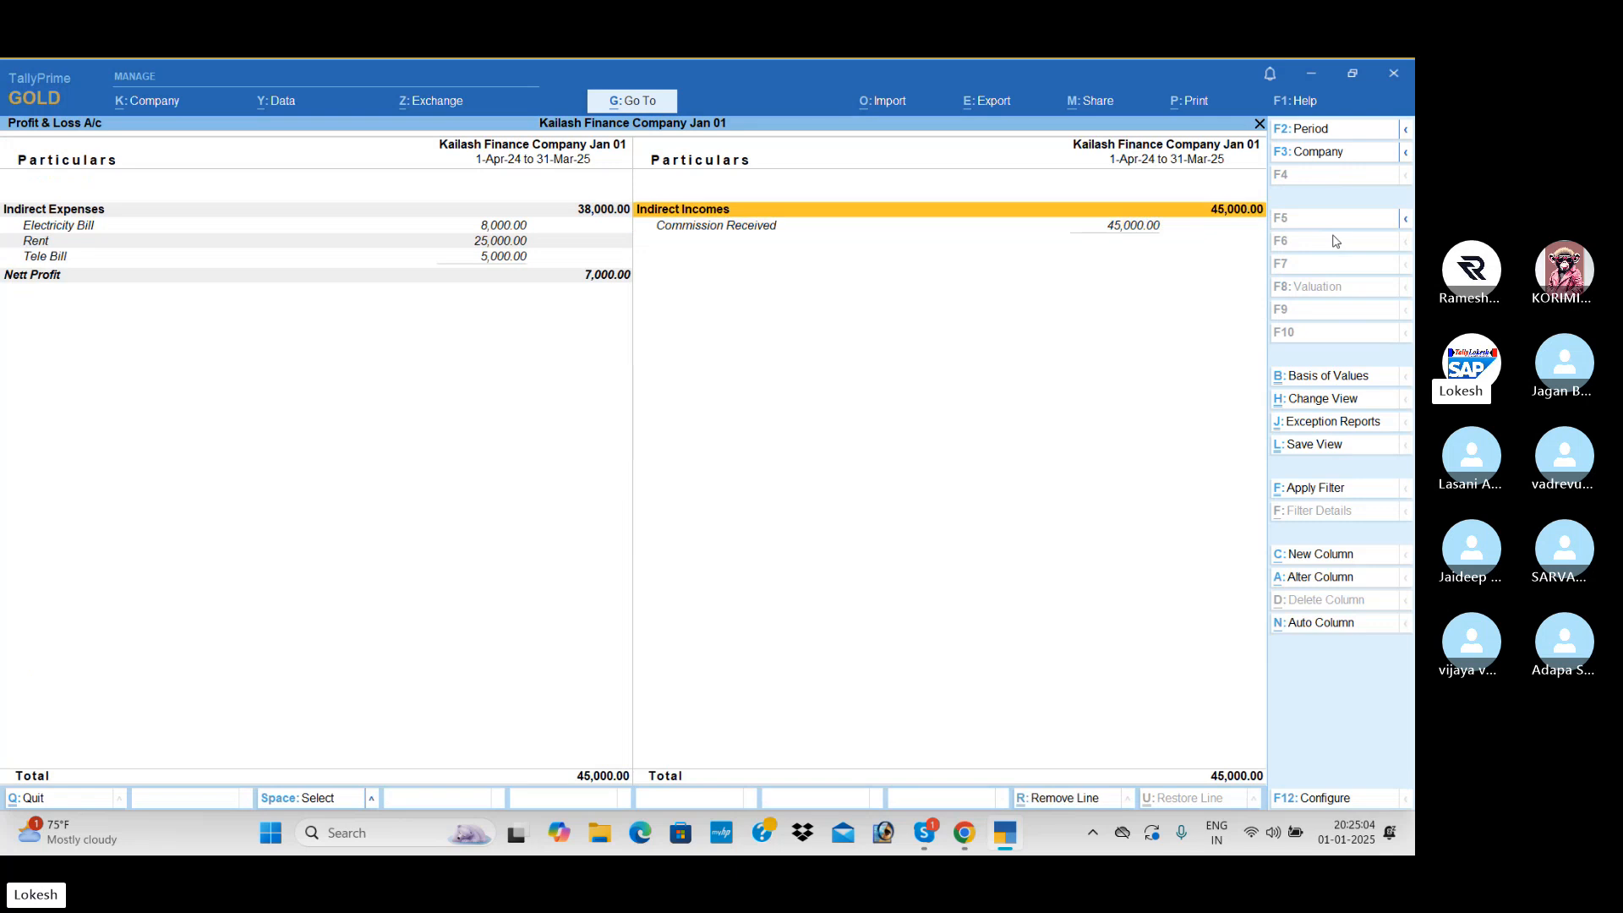
pyautogui.press('Left')
pyautogui.press('Down')
pyautogui.press('Down')
pyautogui.press('Down')
pyautogui.press('Down')
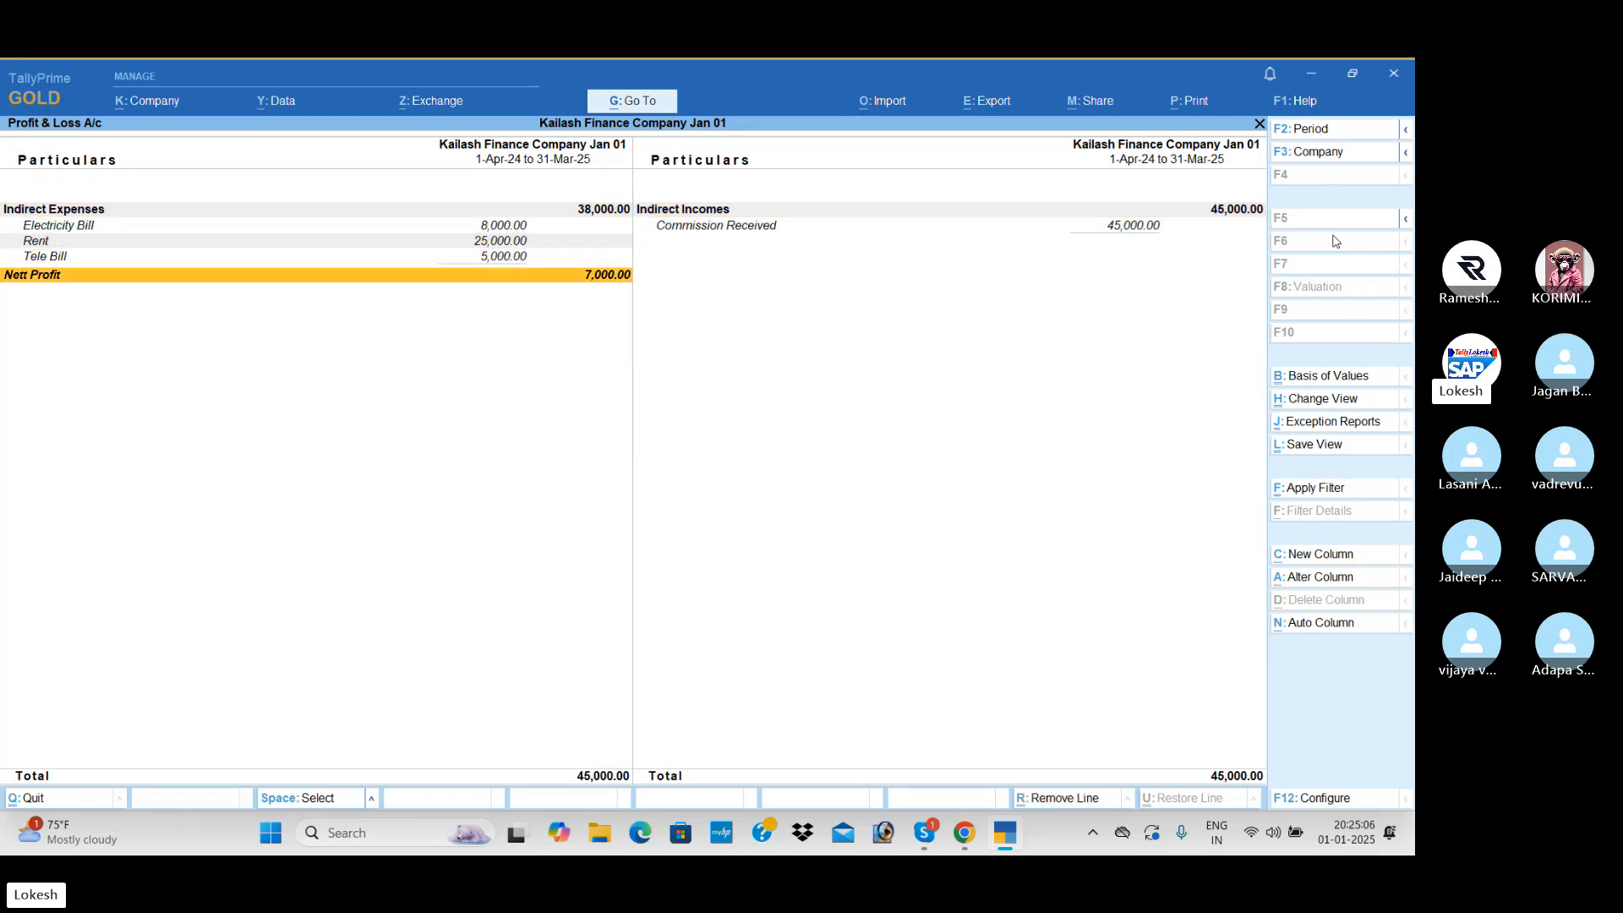
# - Leave the Profit & Loss A/c, view the company Dashboard and return to the Gateway of Tally
pyautogui.press('Escape')
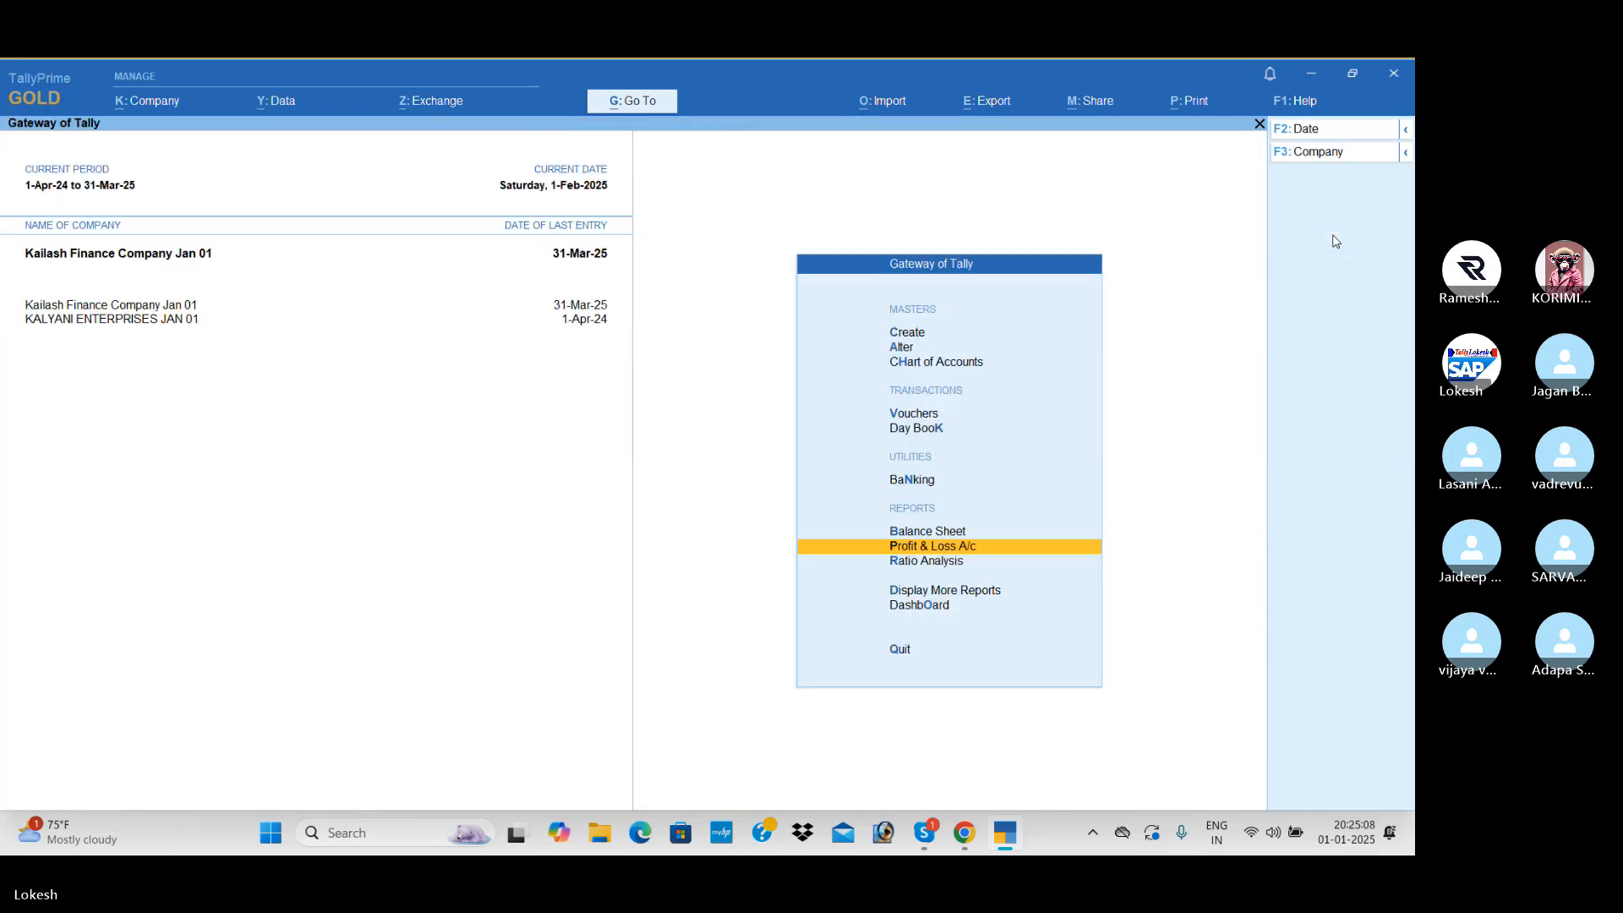
pyautogui.press('Down')
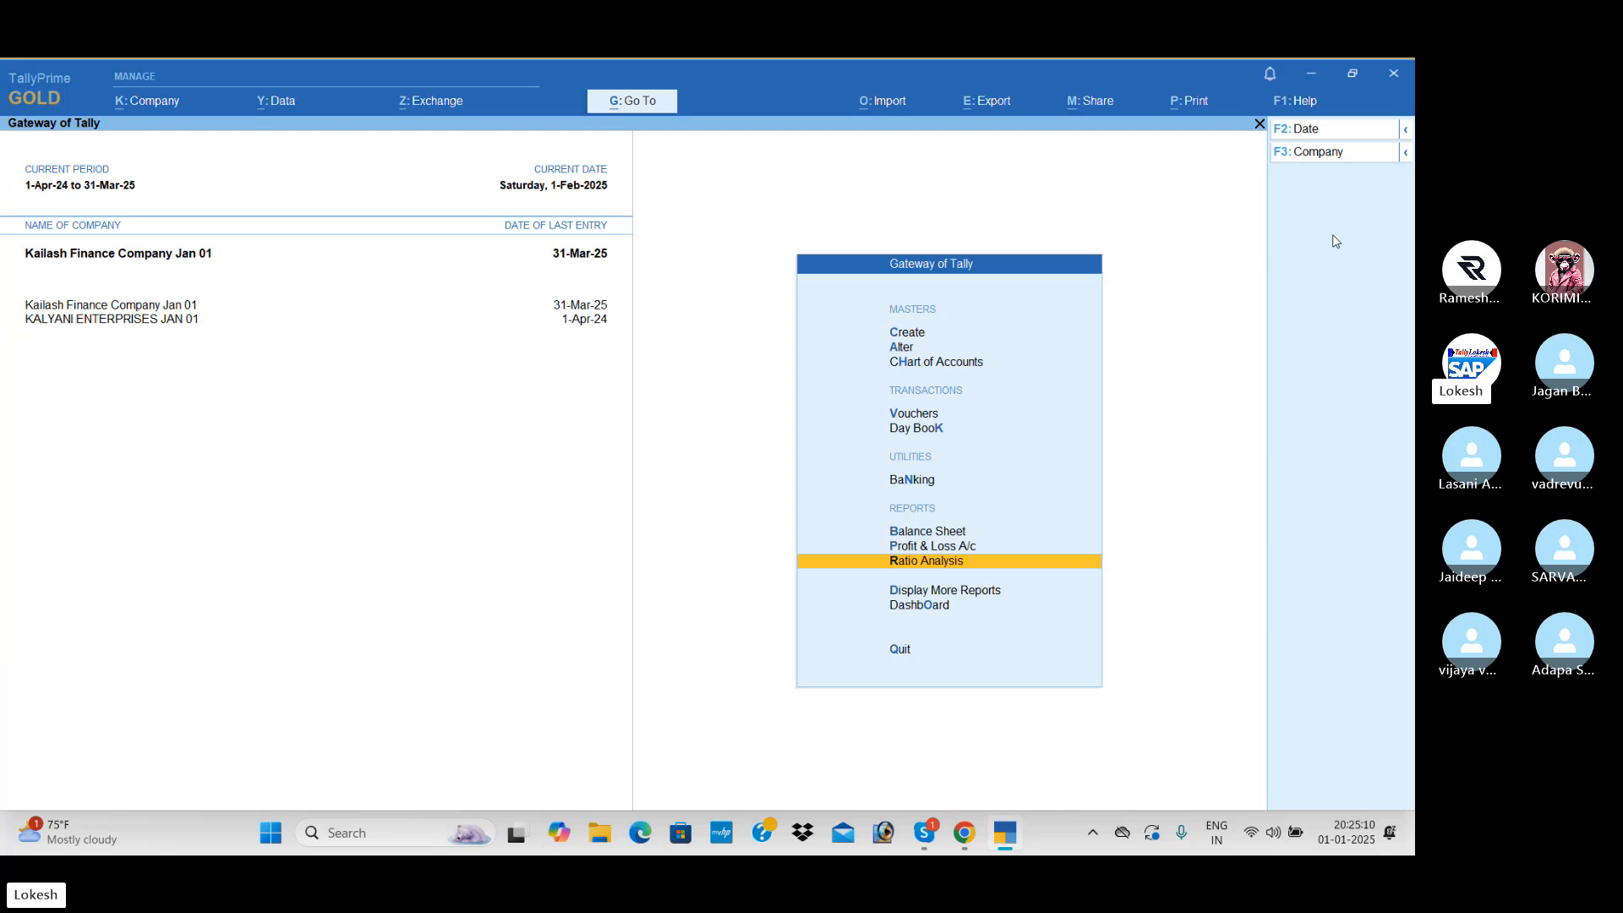
pyautogui.press('Down')
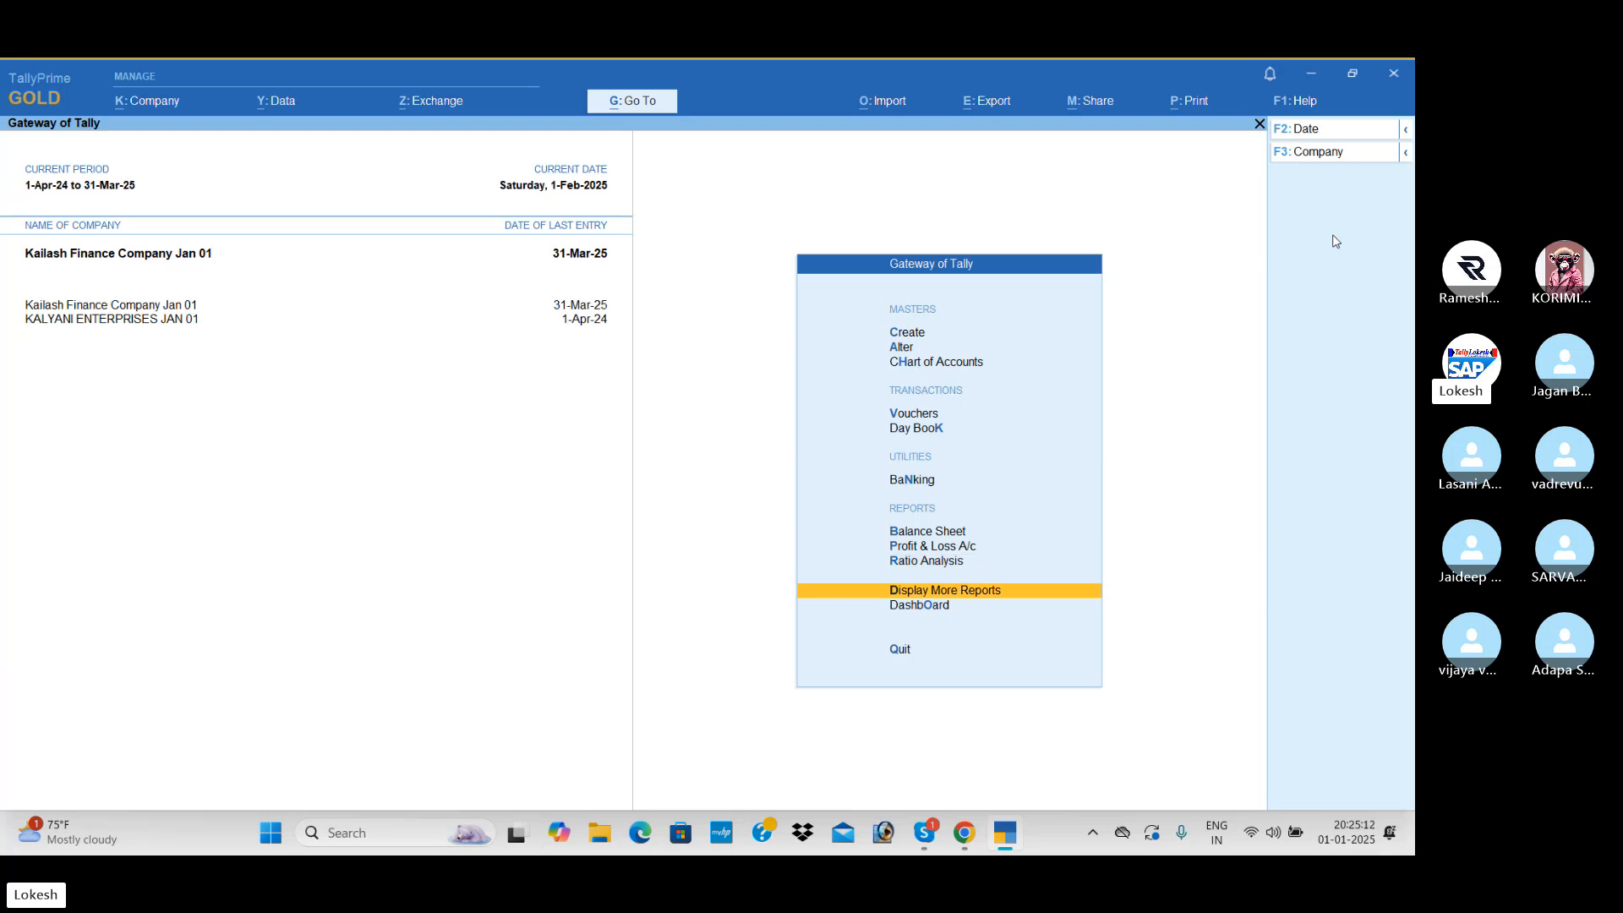
pyautogui.press('Down')
pyautogui.press('Return')
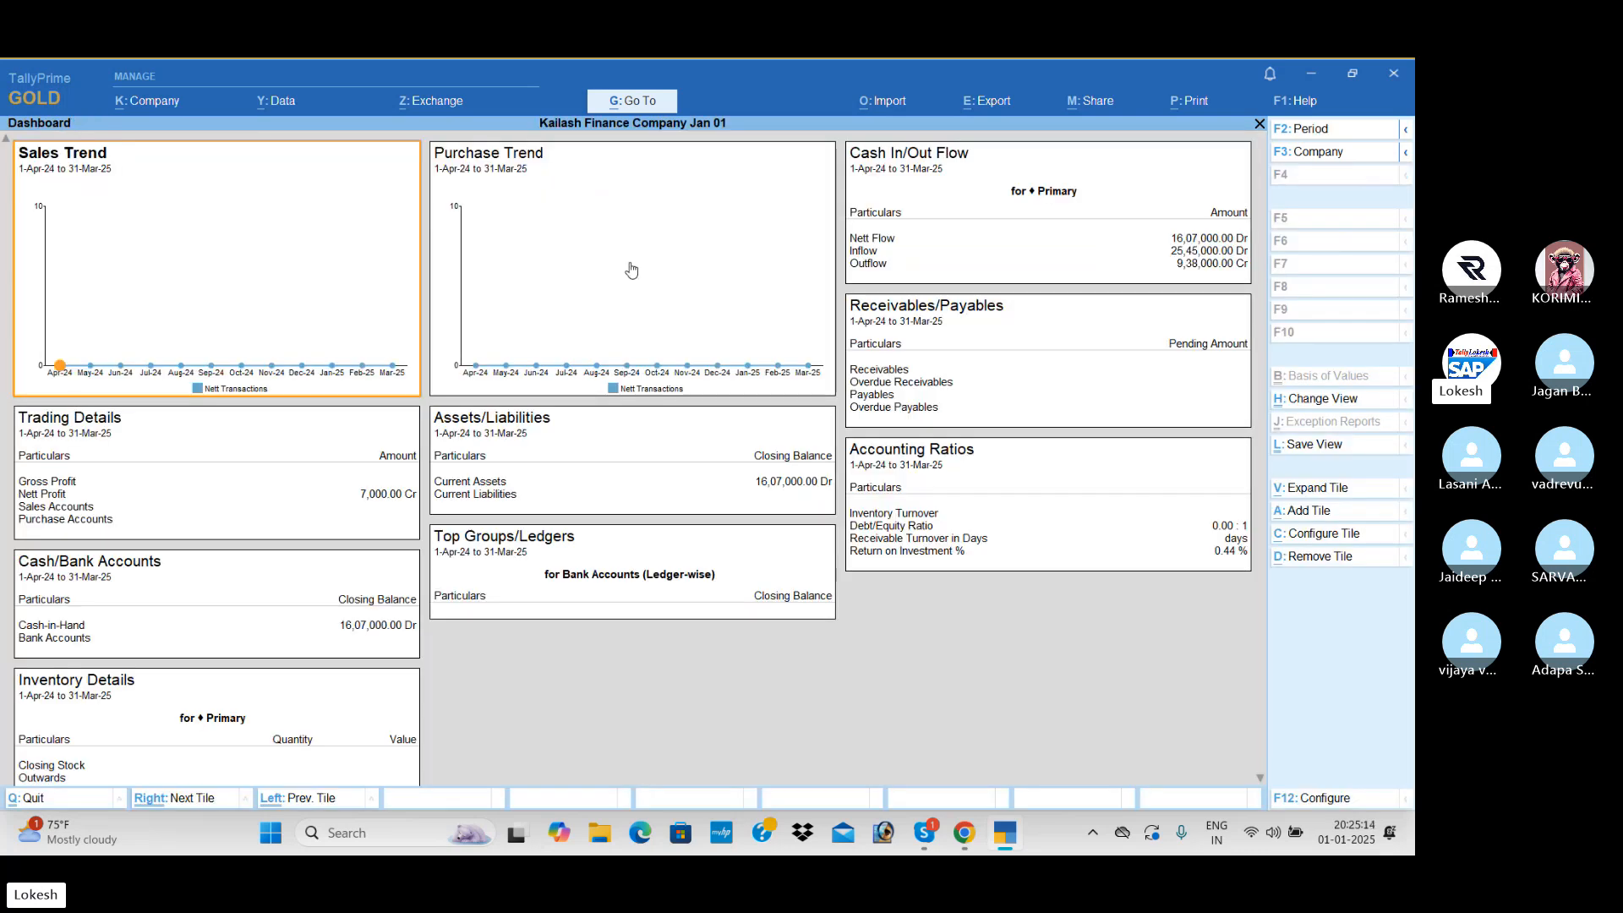
pyautogui.press('Escape')
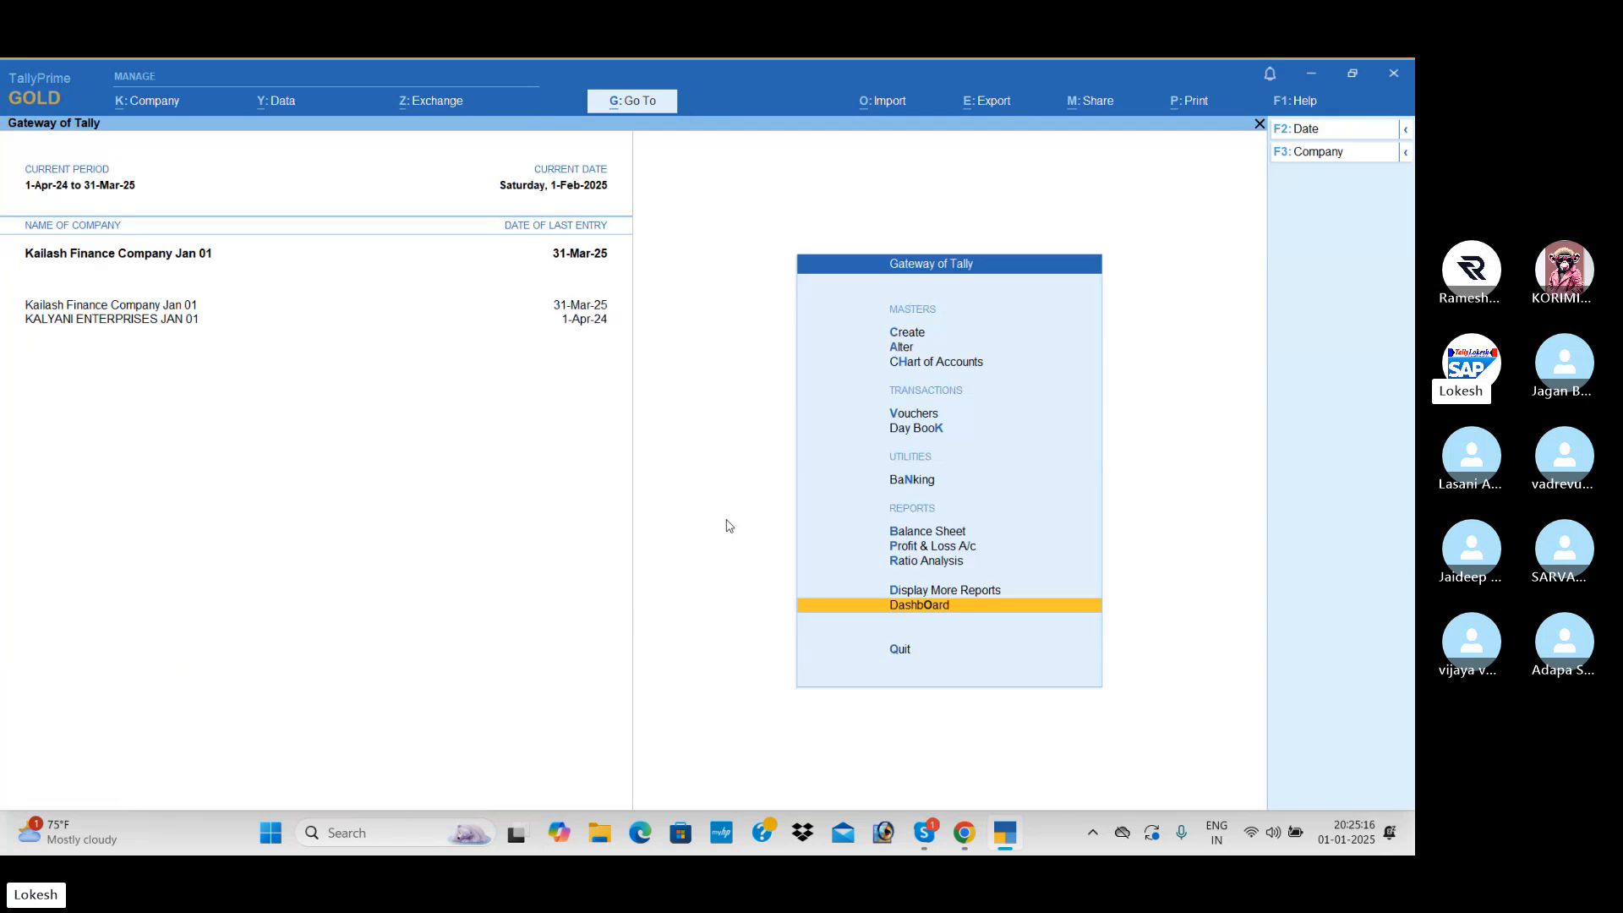
# - View the Trial Balance with its groups expanded to ledger level, then close the report
pyautogui.press('Up')
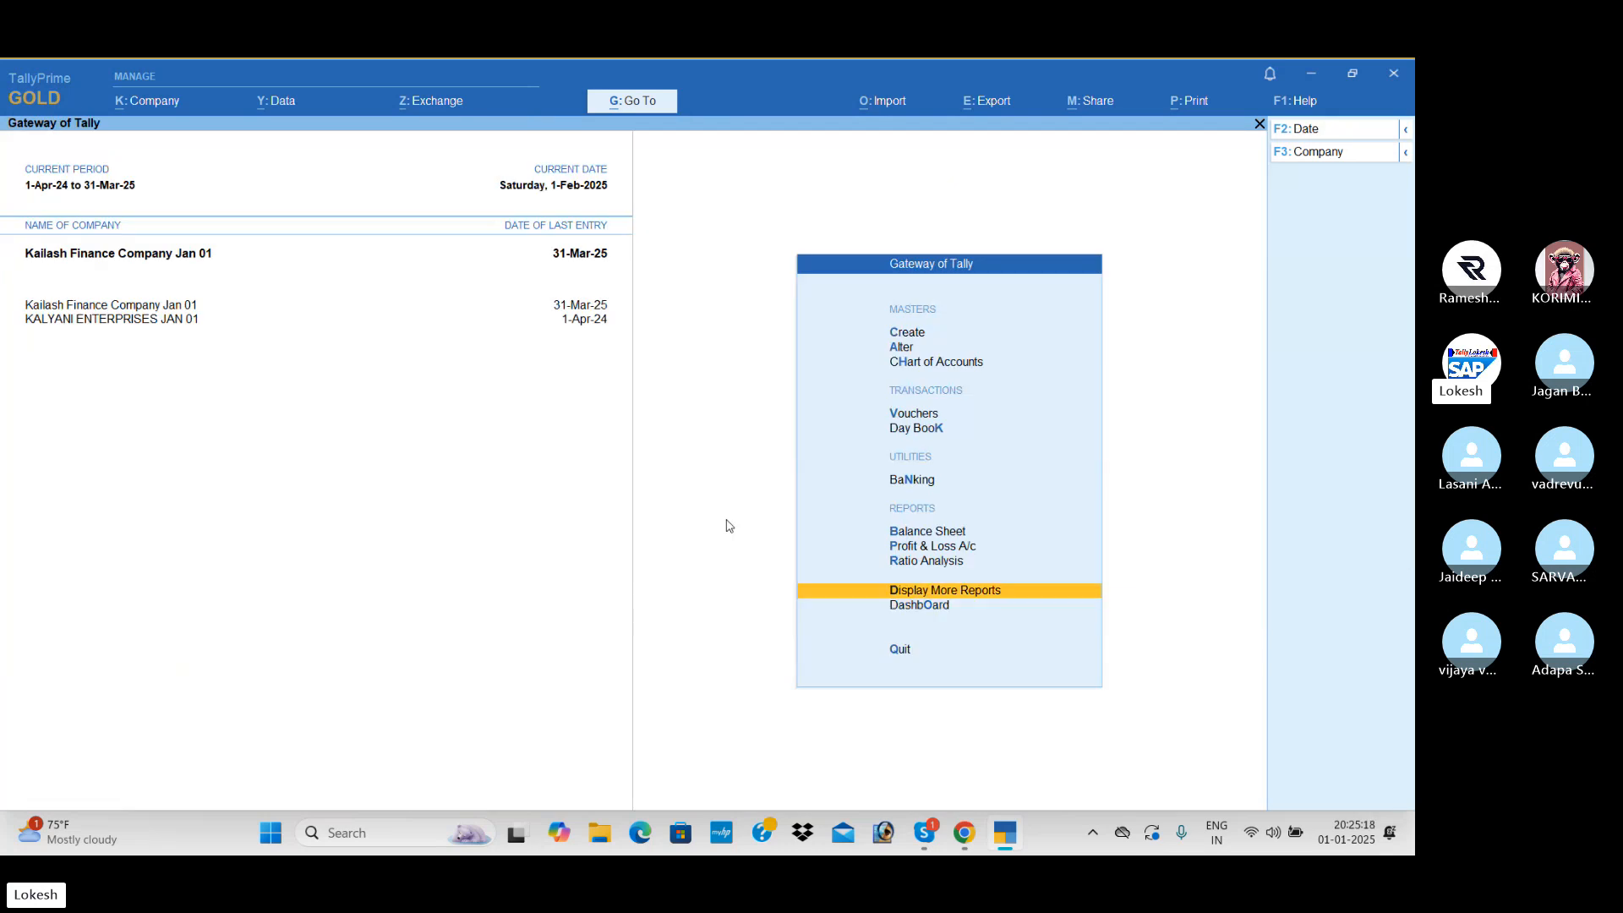
pyautogui.press('Return')
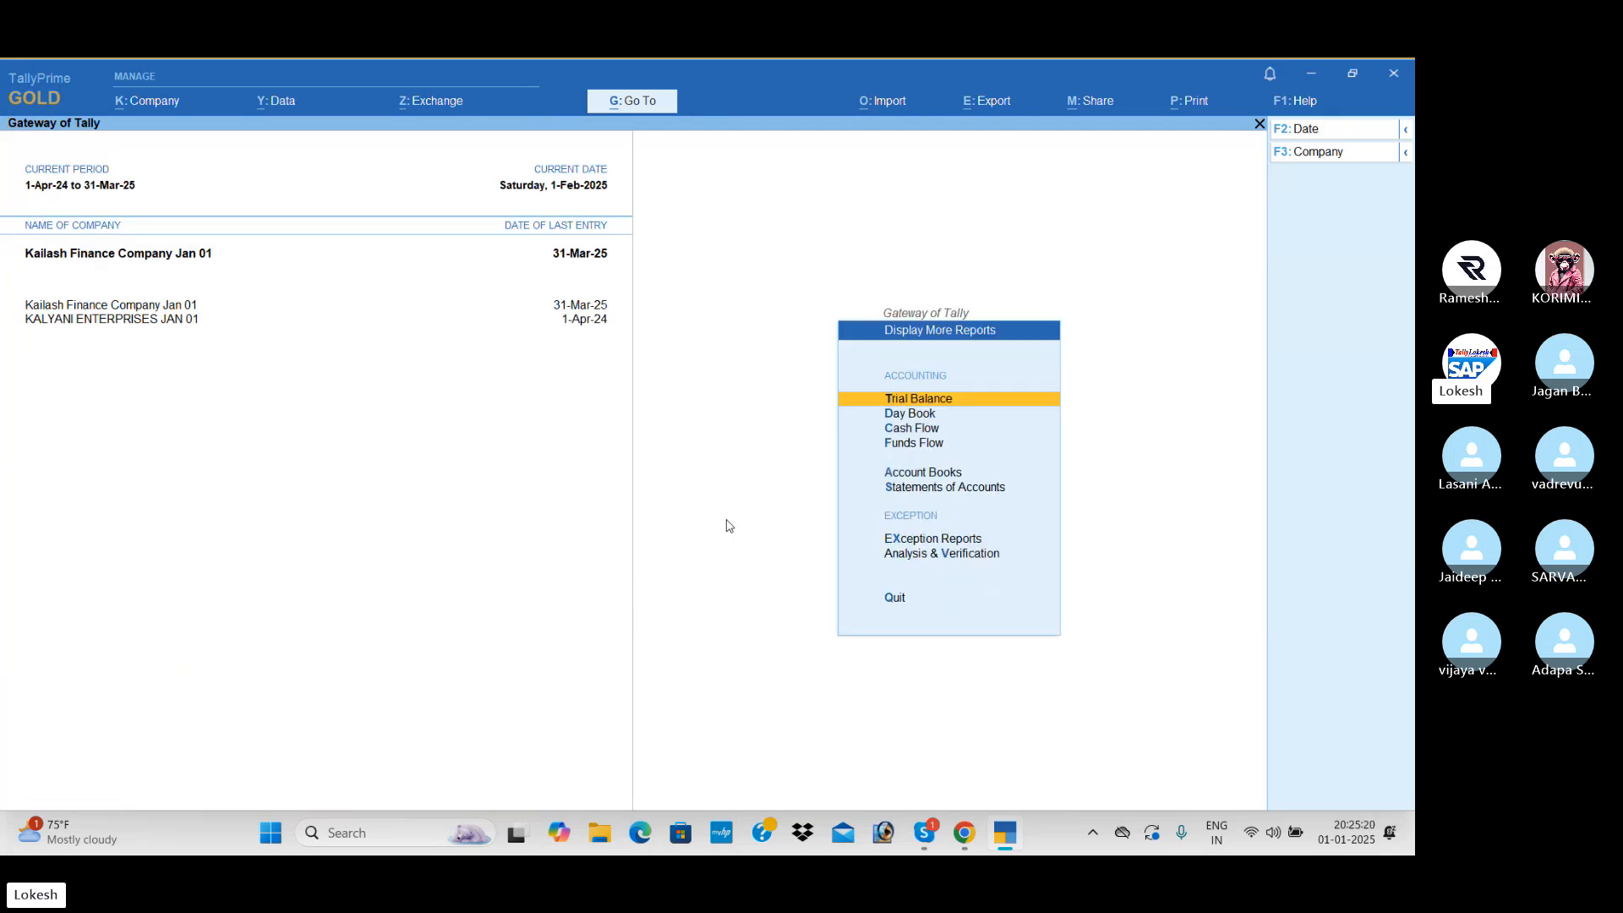
pyautogui.press('Return')
pyautogui.hotkey('alt', 'F5')
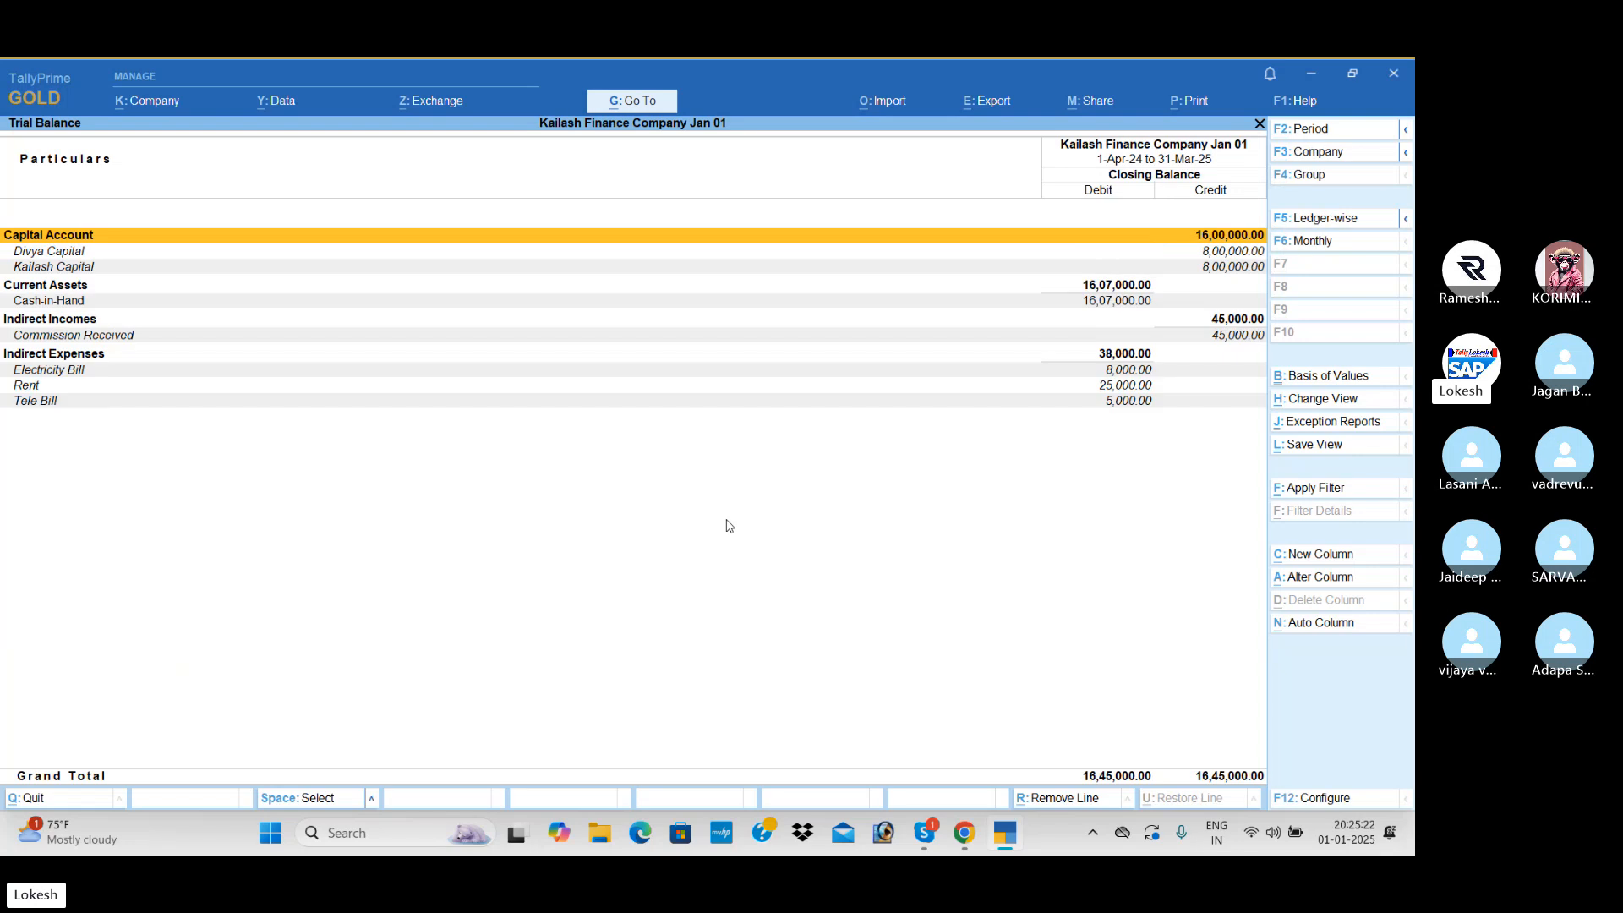
pyautogui.press('Escape')
# - Show the ledger interest calculation for Kailash Capital from the Statements of Accounts
pyautogui.press('Down')
pyautogui.press('Down')
pyautogui.press('Down')
pyautogui.press('Down')
pyautogui.press('Down')
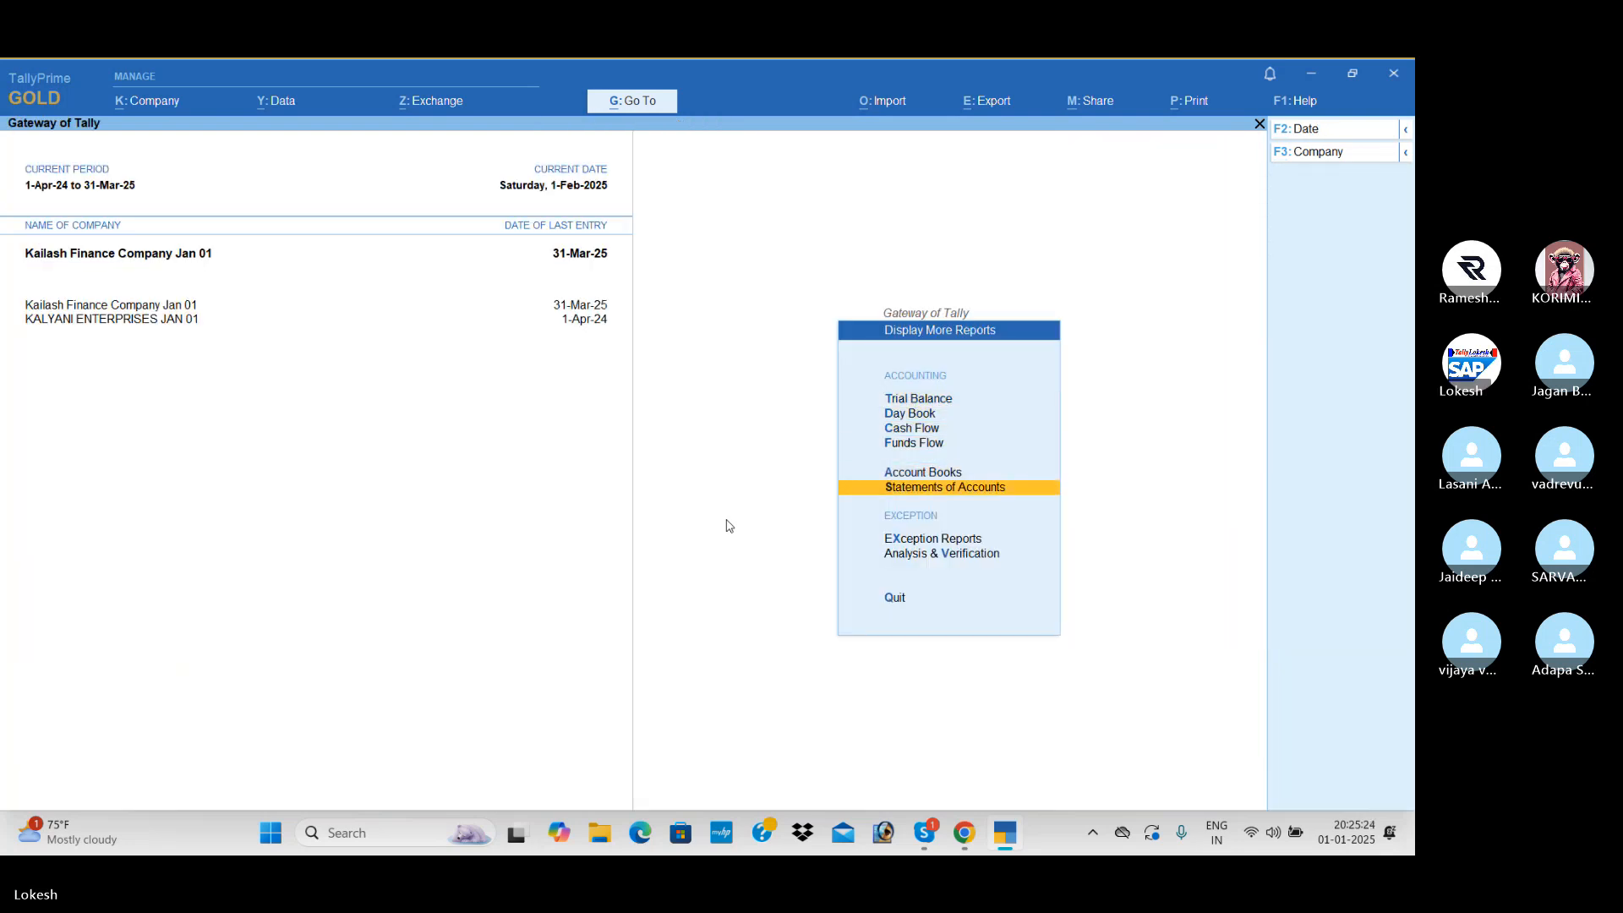
pyautogui.press('Return')
pyautogui.press('Return')
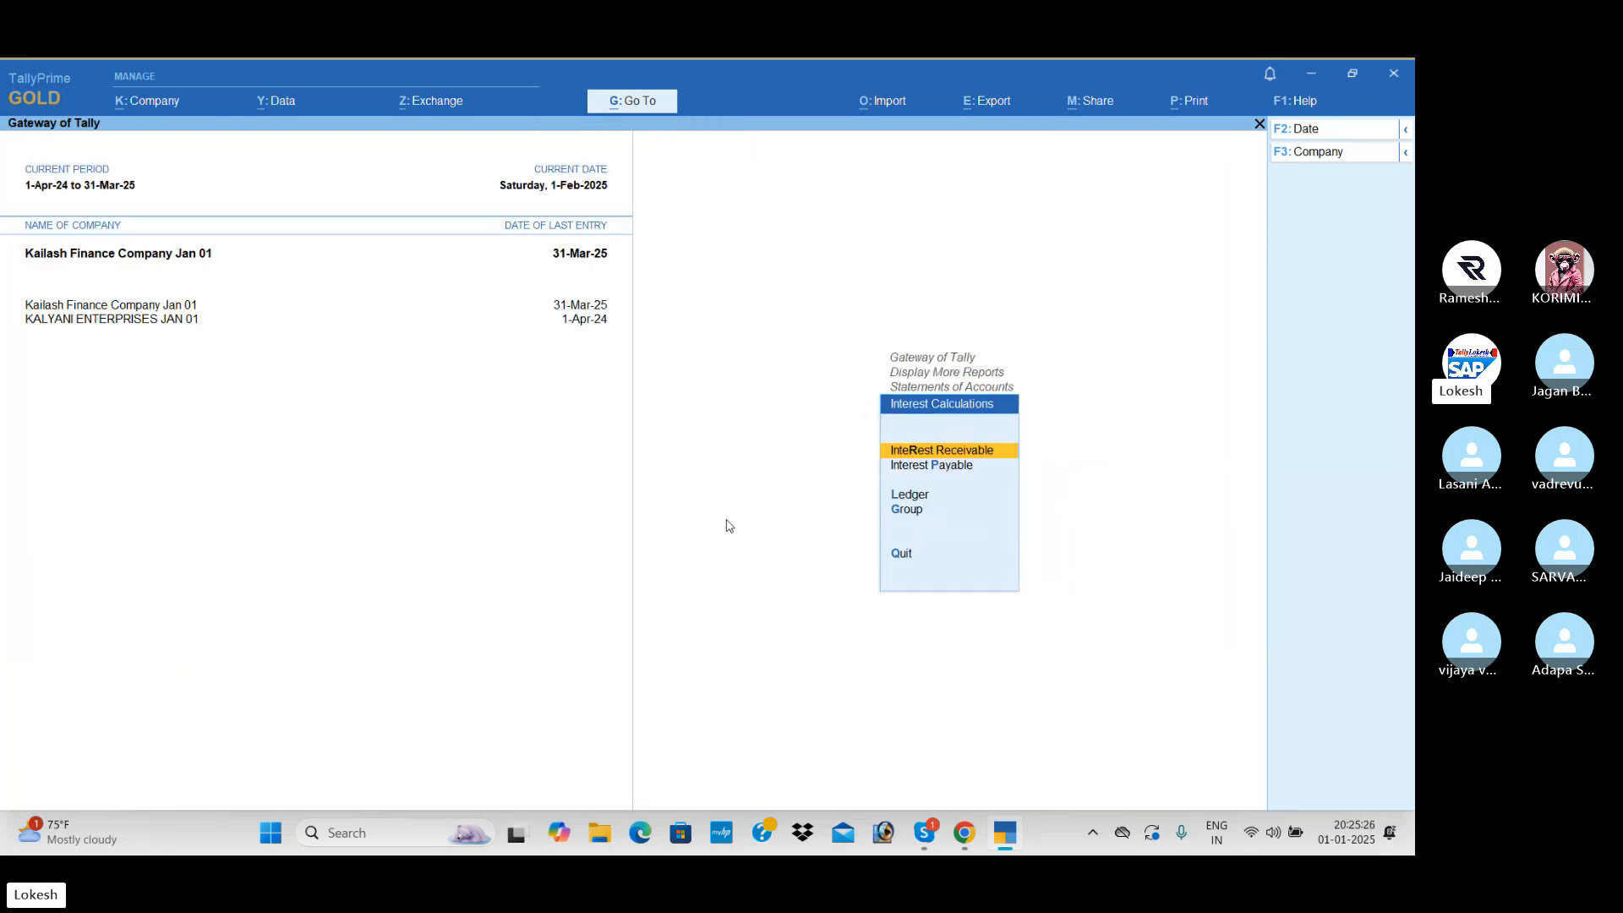
pyautogui.press('Down')
pyautogui.press('Down')
pyautogui.press('Return')
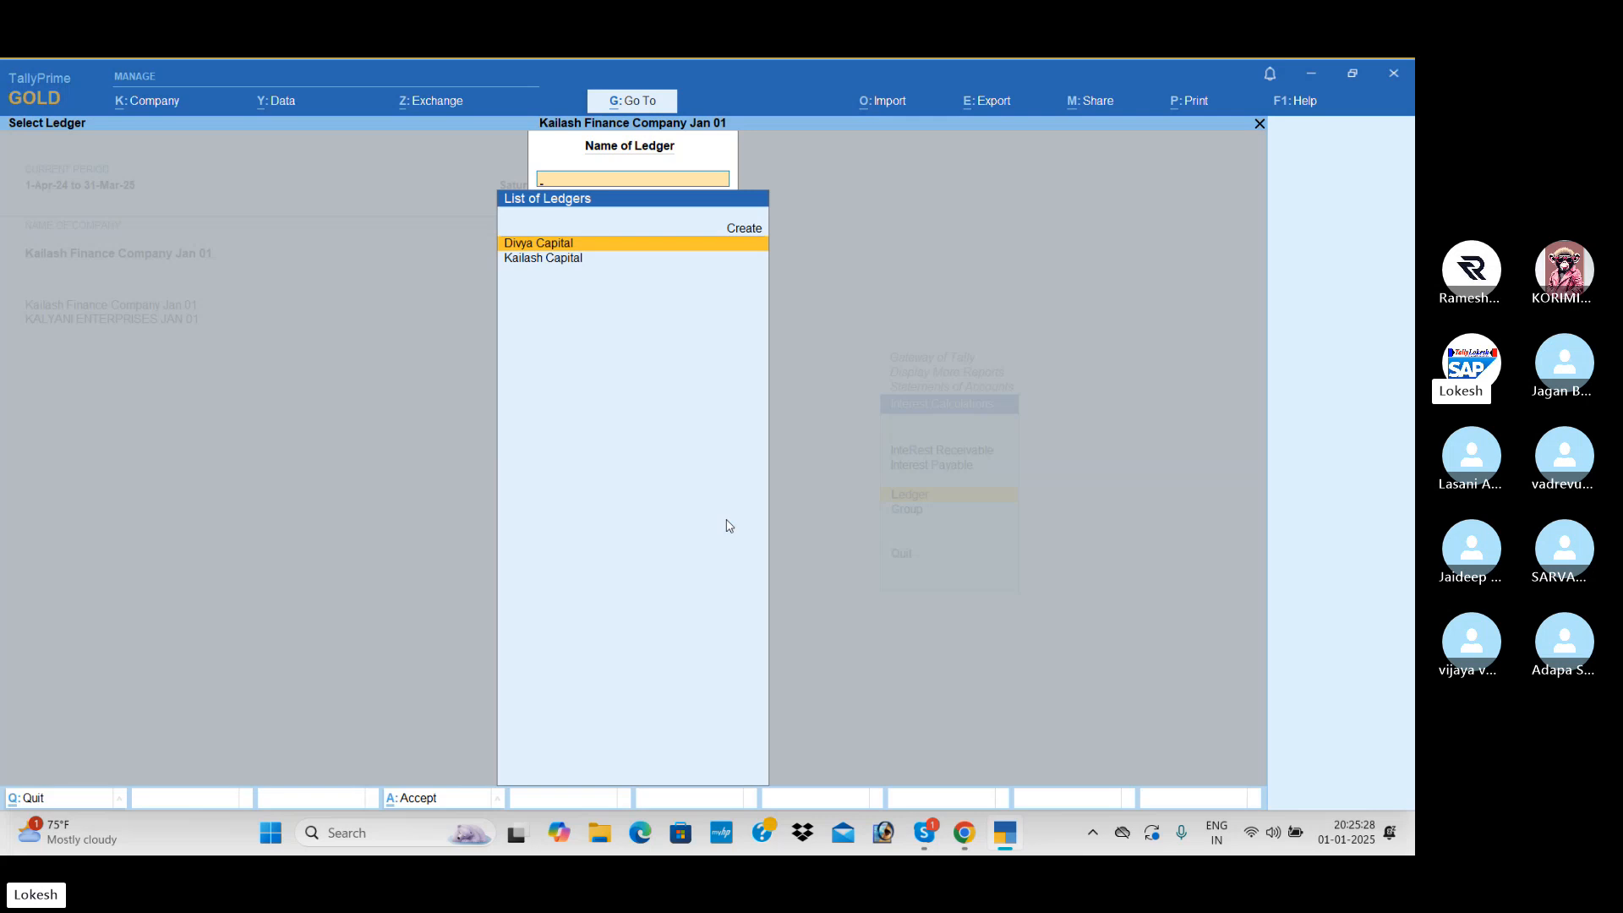
pyautogui.press('Down')
pyautogui.press('Return')
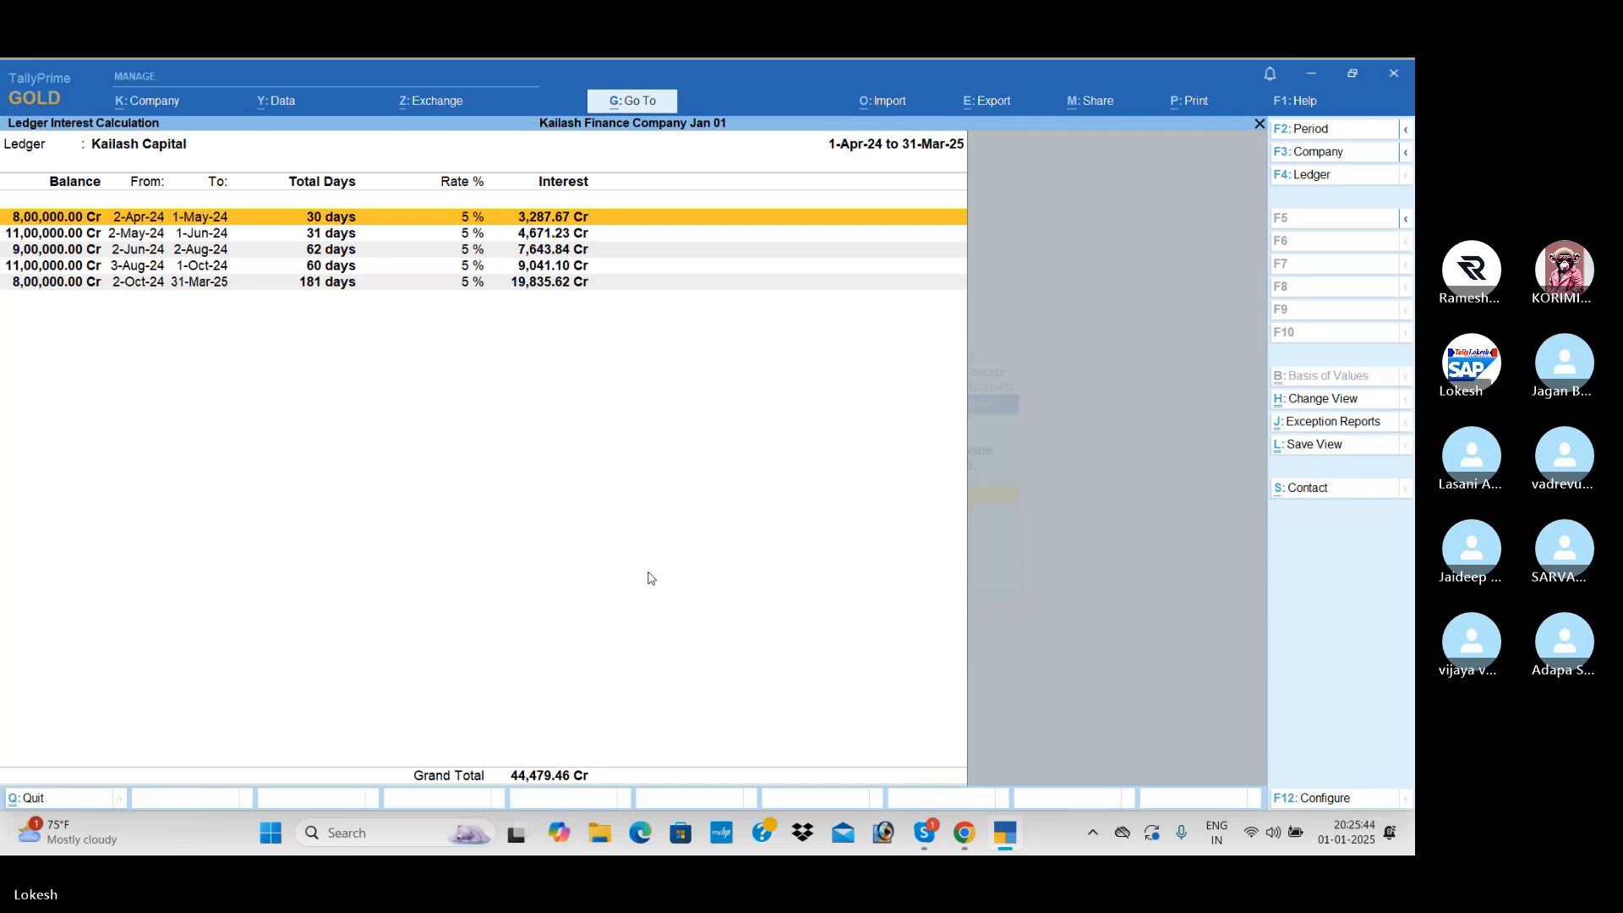
# - Switch the interest calculation to the Divya Capital ledger, then return to the Gateway of Tally
pyautogui.press('F4')
pyautogui.press('Up')
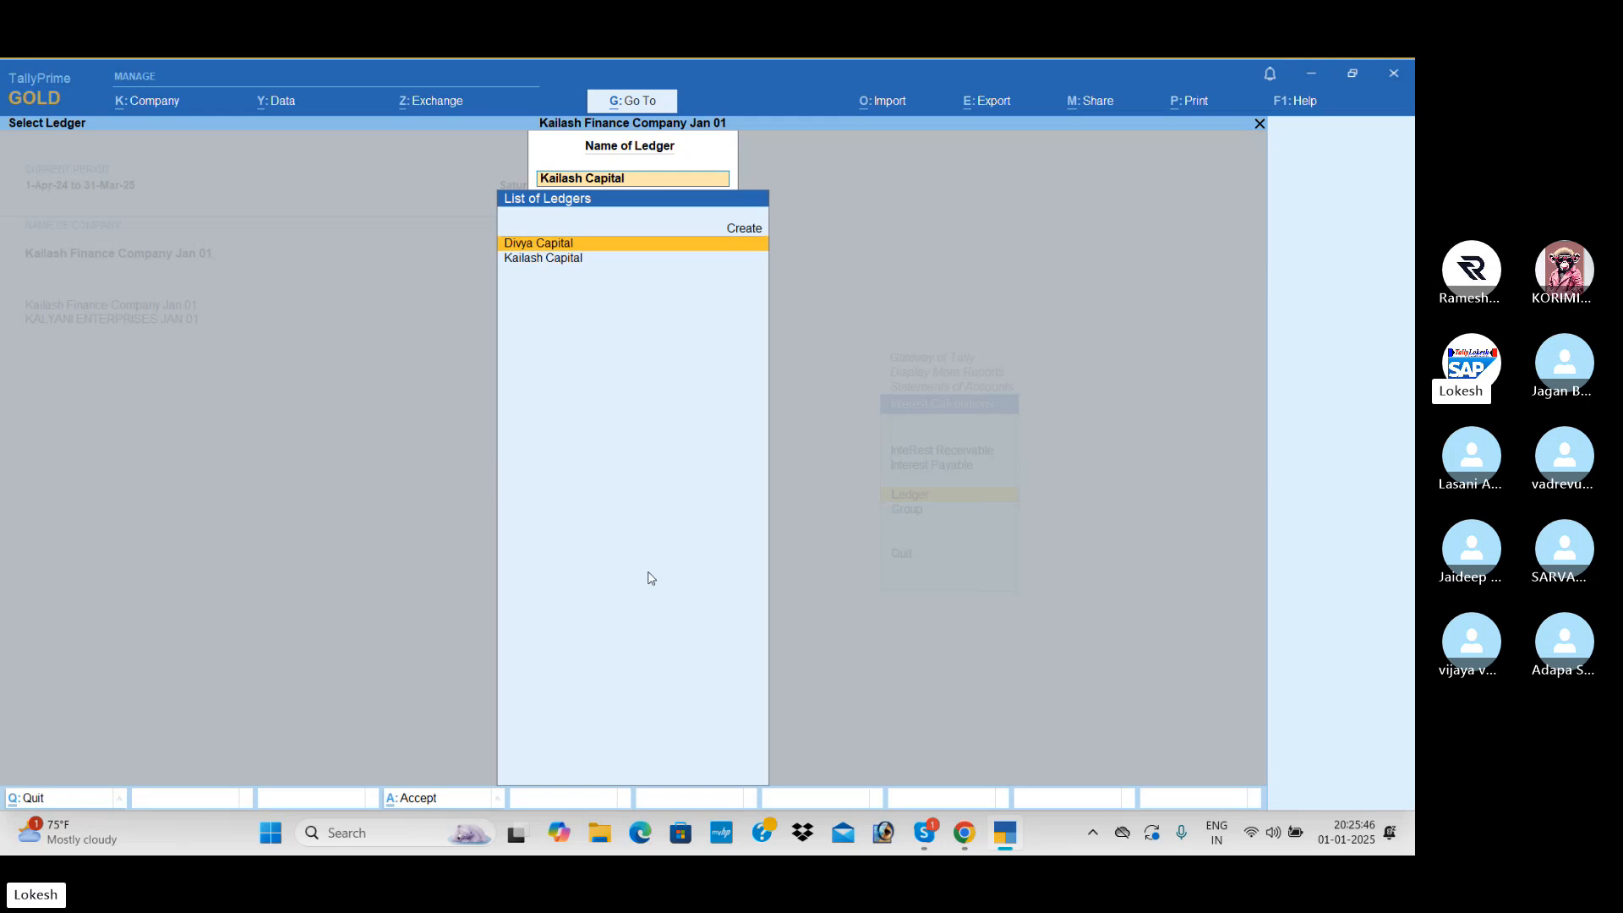
pyautogui.press('Return')
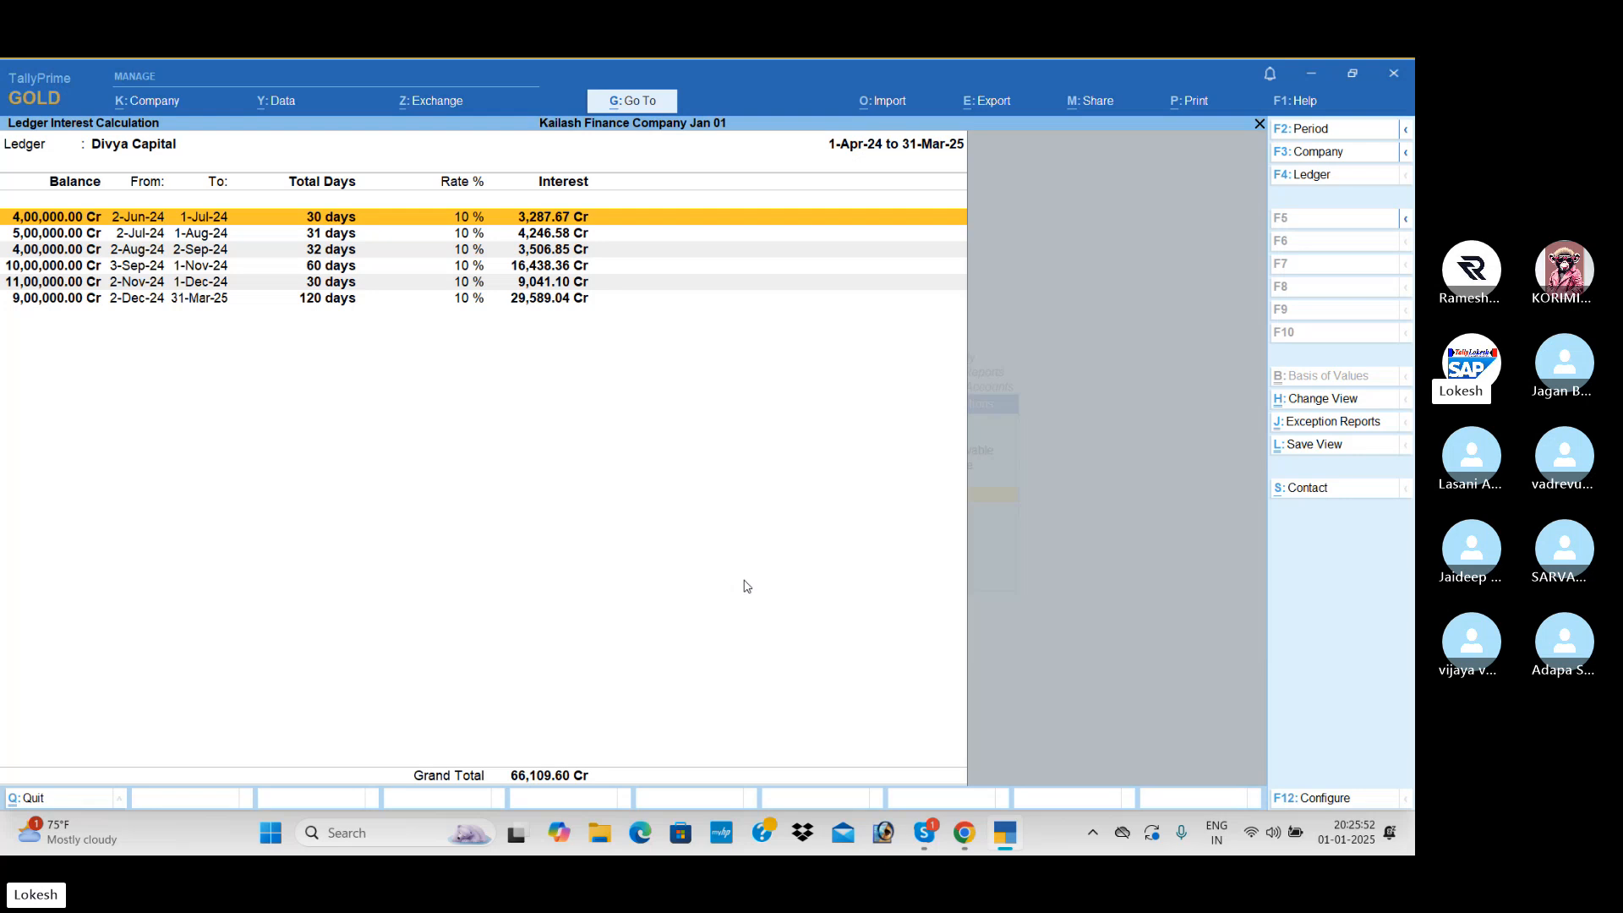
pyautogui.press('Escape')
pyautogui.press('Escape')
pyautogui.press('Escape')
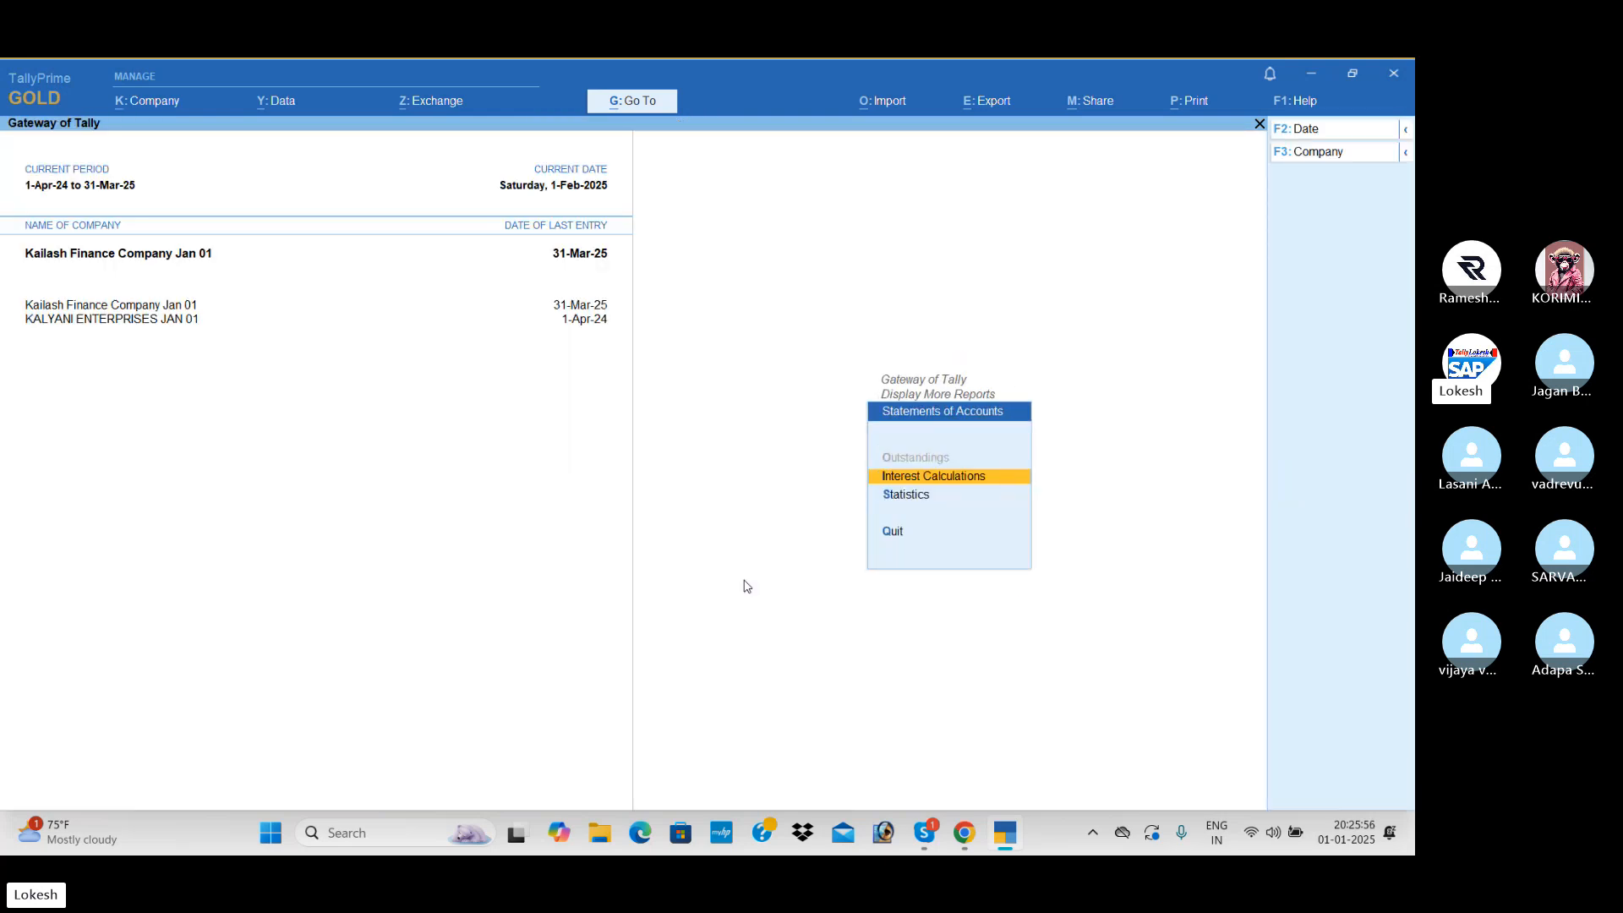
pyautogui.press('Escape')
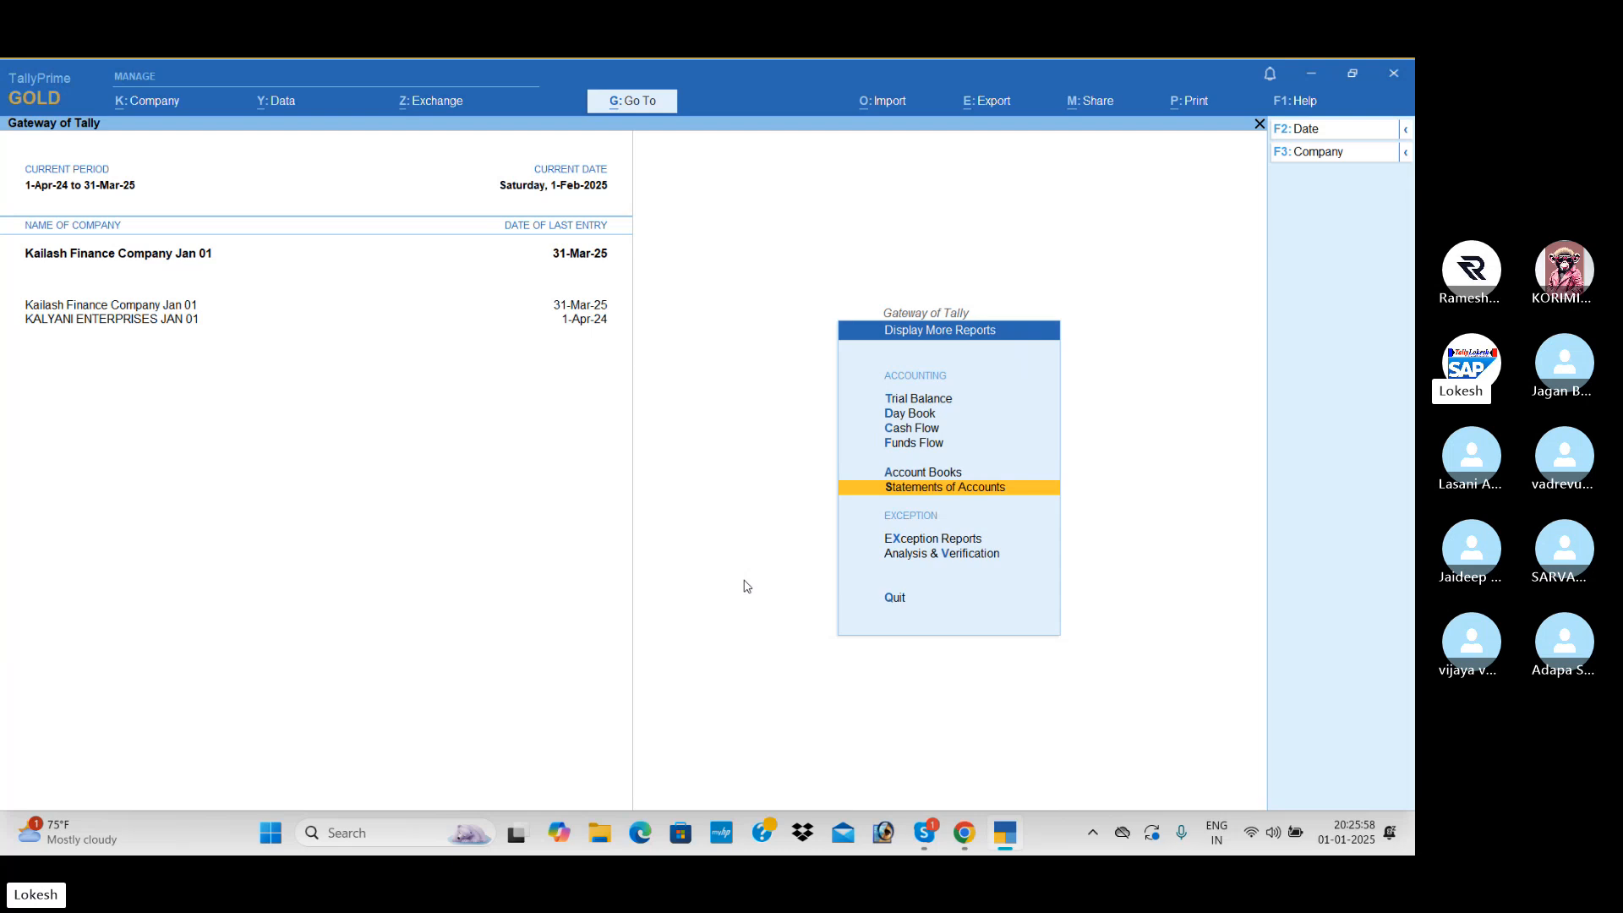
pyautogui.press('Escape')
pyautogui.press('Escape')
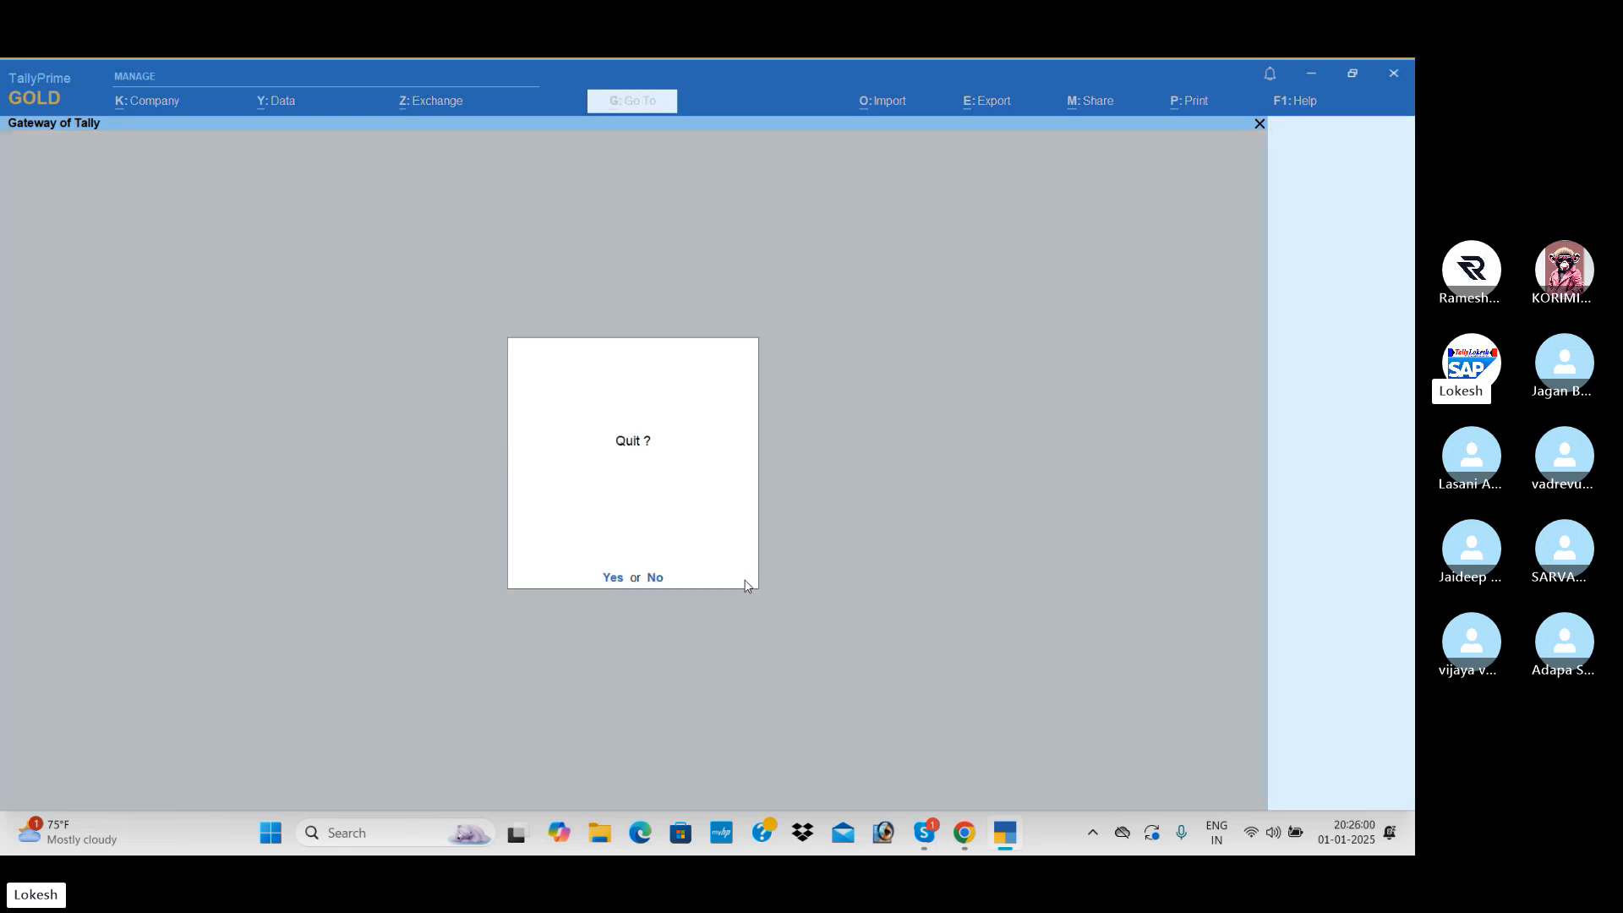
pyautogui.press('Escape')
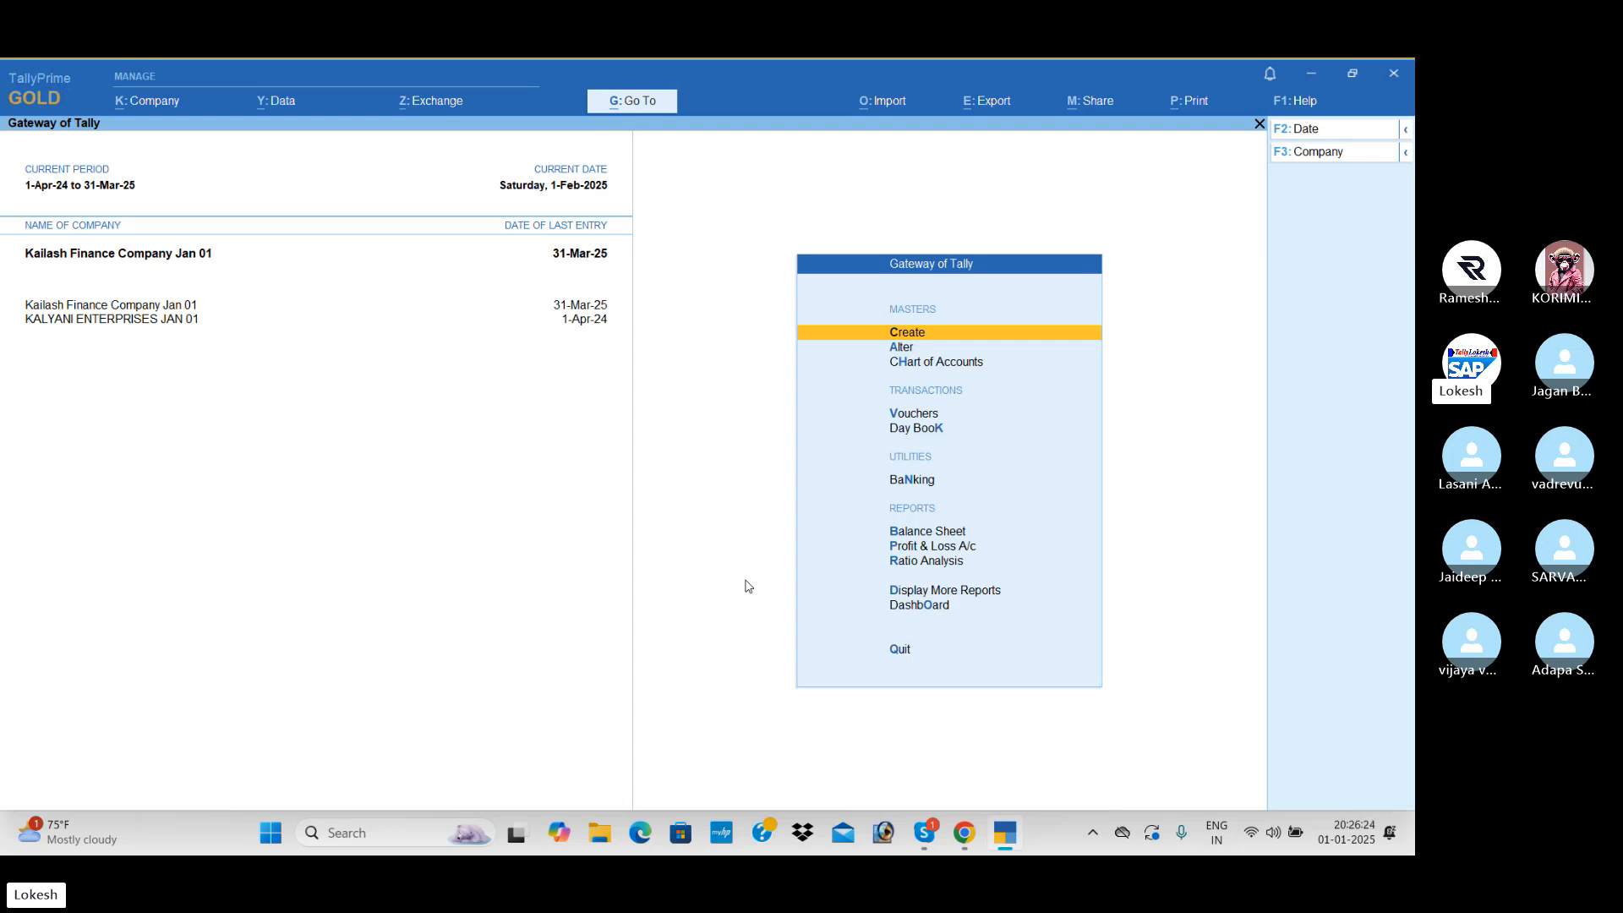
# - Switch to Google Chrome and browse the photo slideshow on the Lokesh Infotech home page
pyautogui.hotkey('alt', 'Tab')
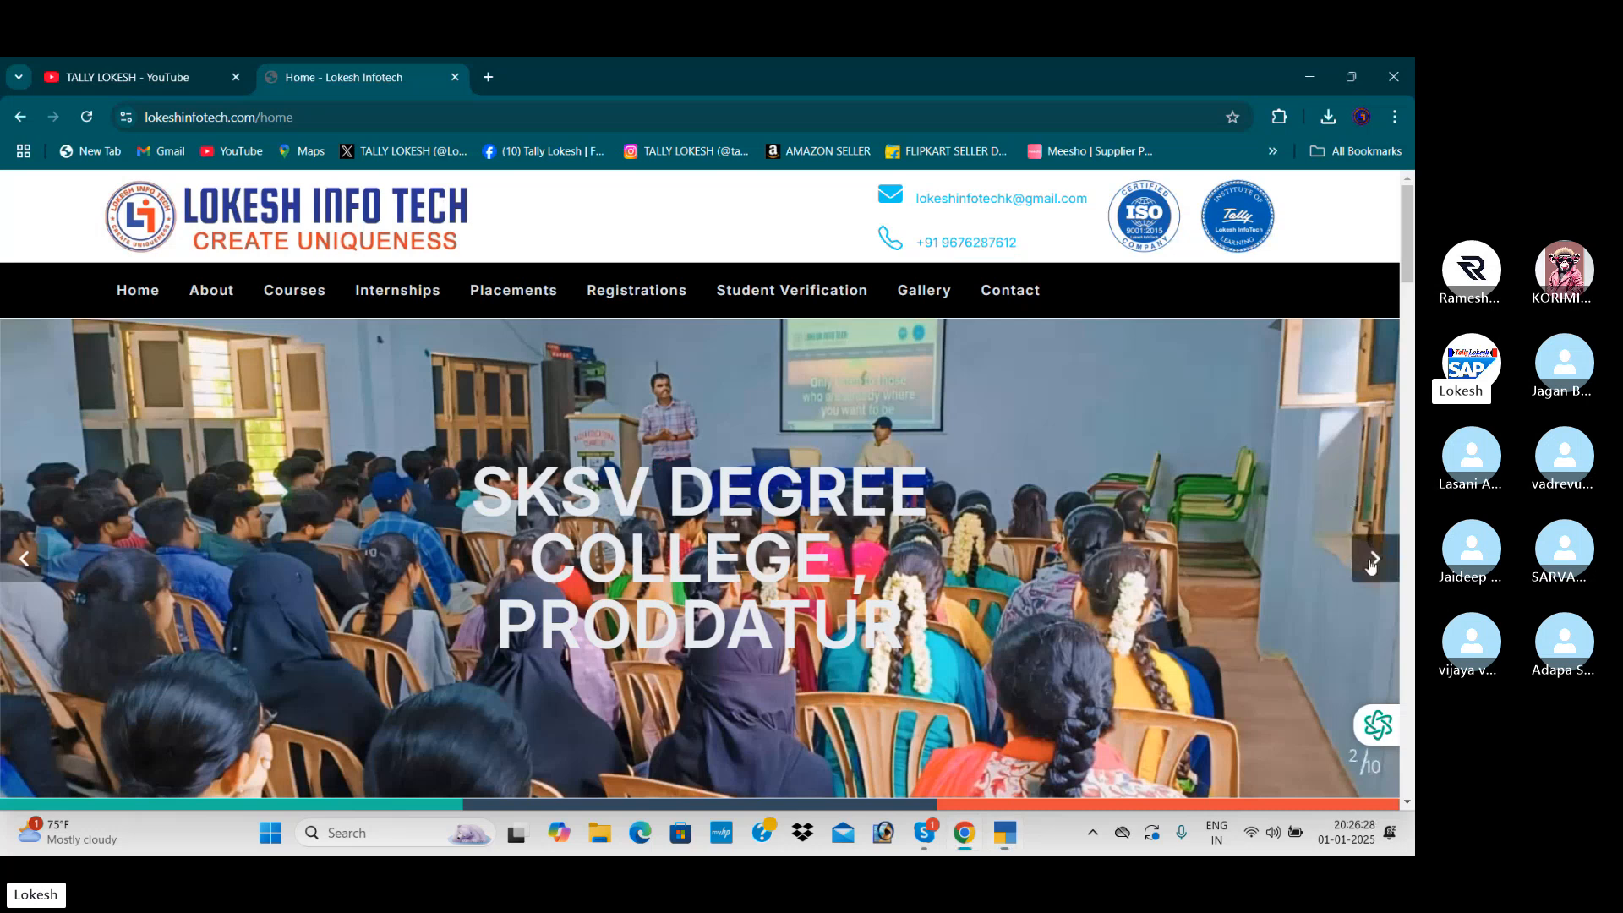
pyautogui.click(1369, 560)
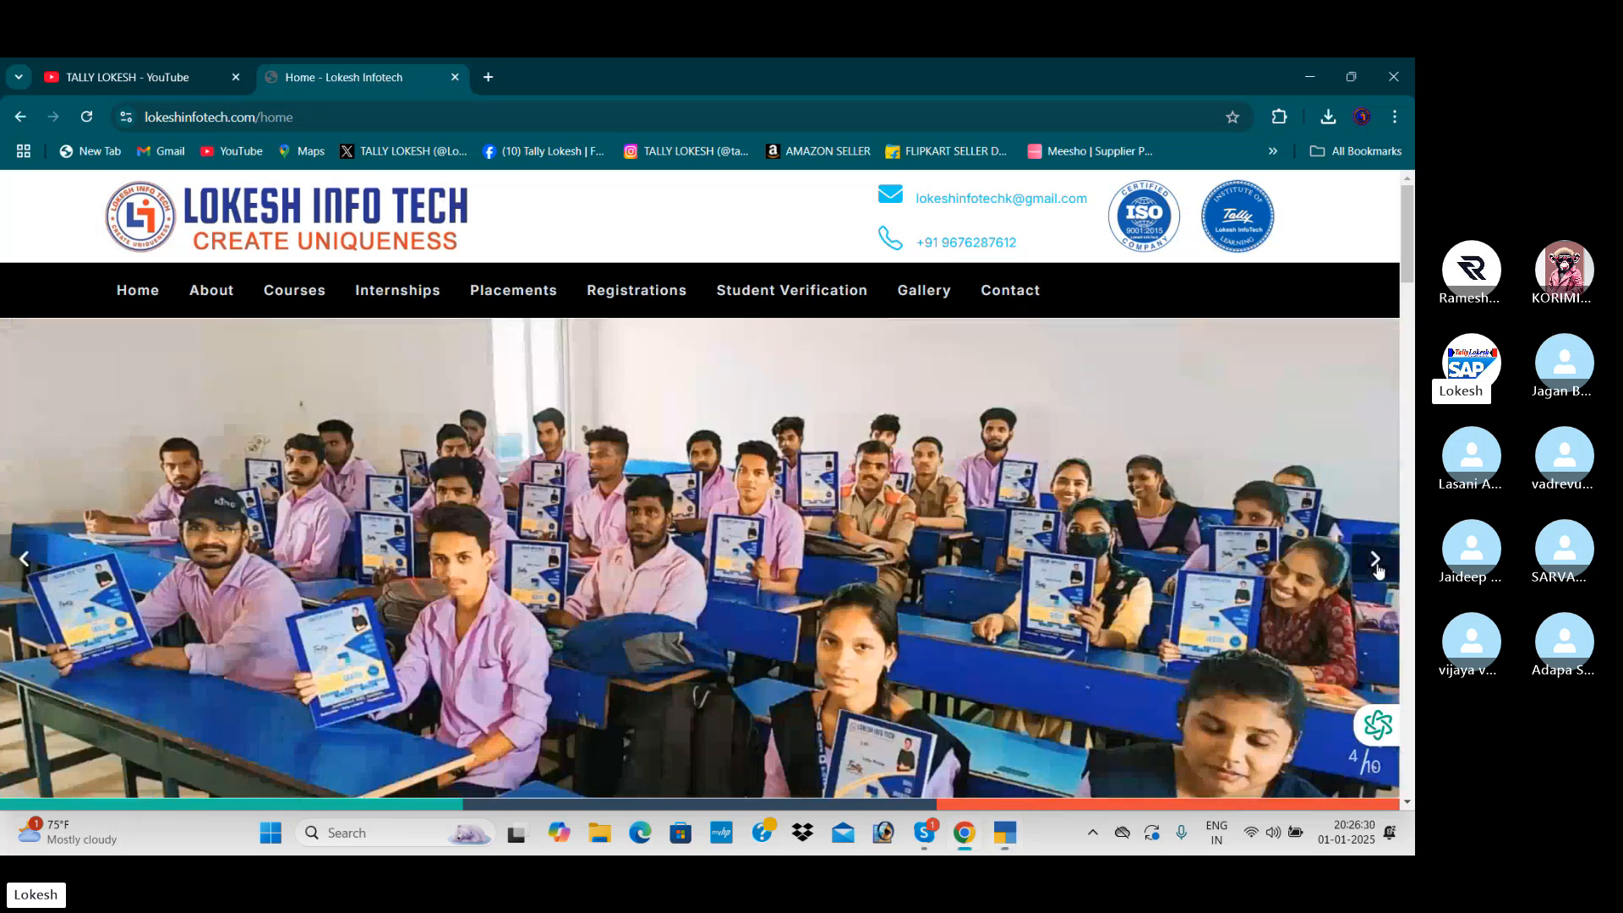
pyautogui.click(1375, 561)
pyautogui.click(1375, 565)
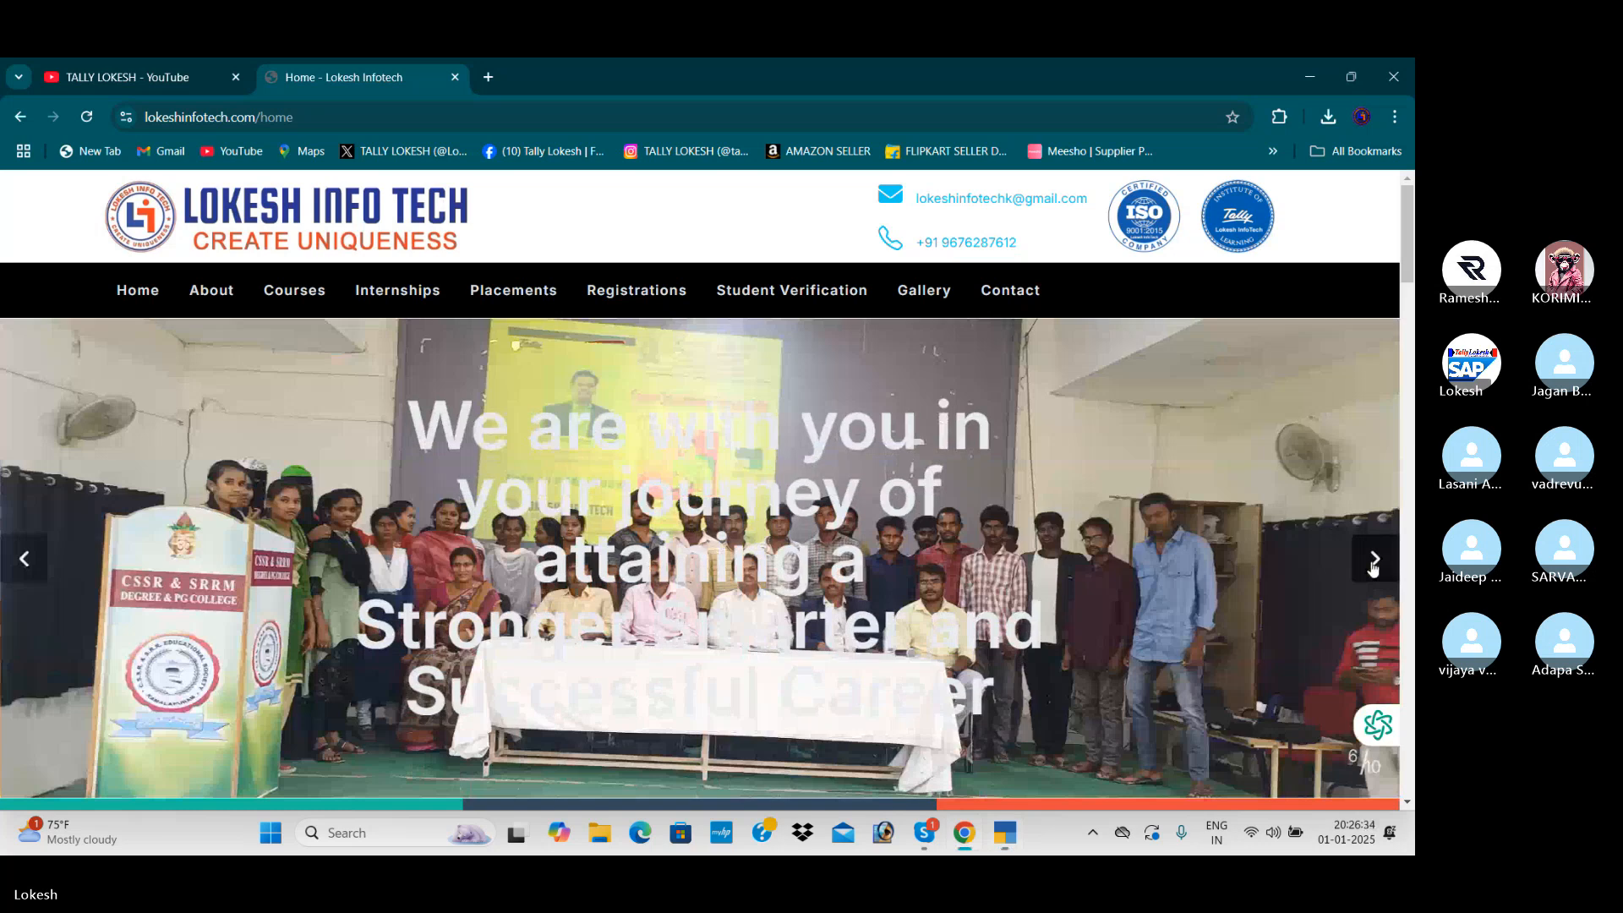
# - Switch to the Skype call window and dismiss the recording notice
pyautogui.hotkey('alt', 'Tab')
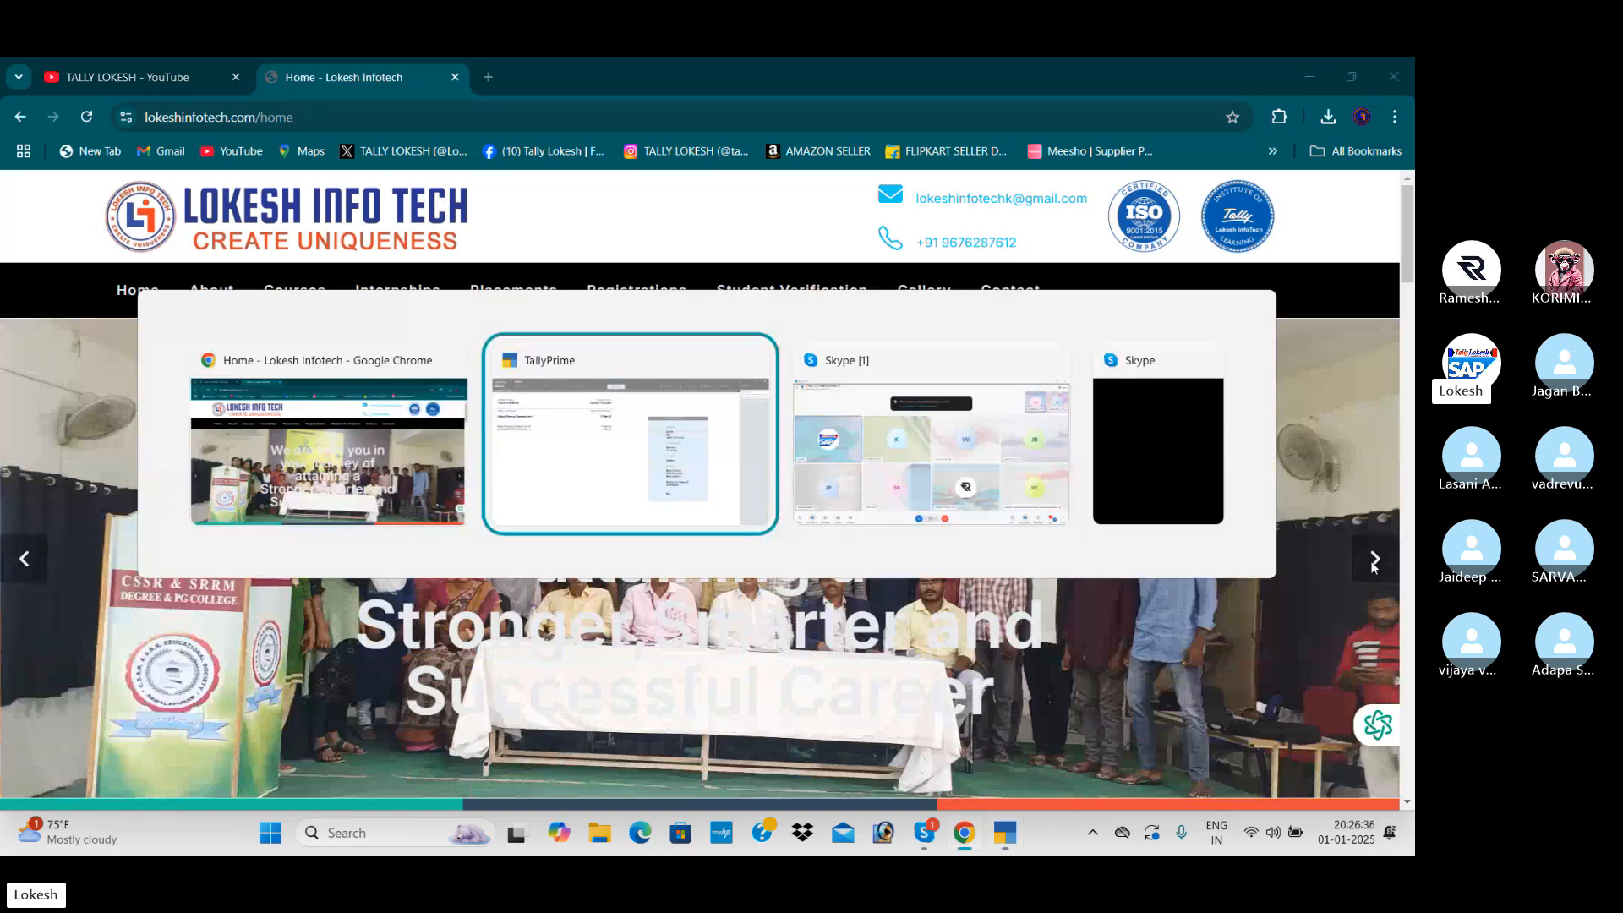
pyautogui.hotkey('alt', 'Tab')
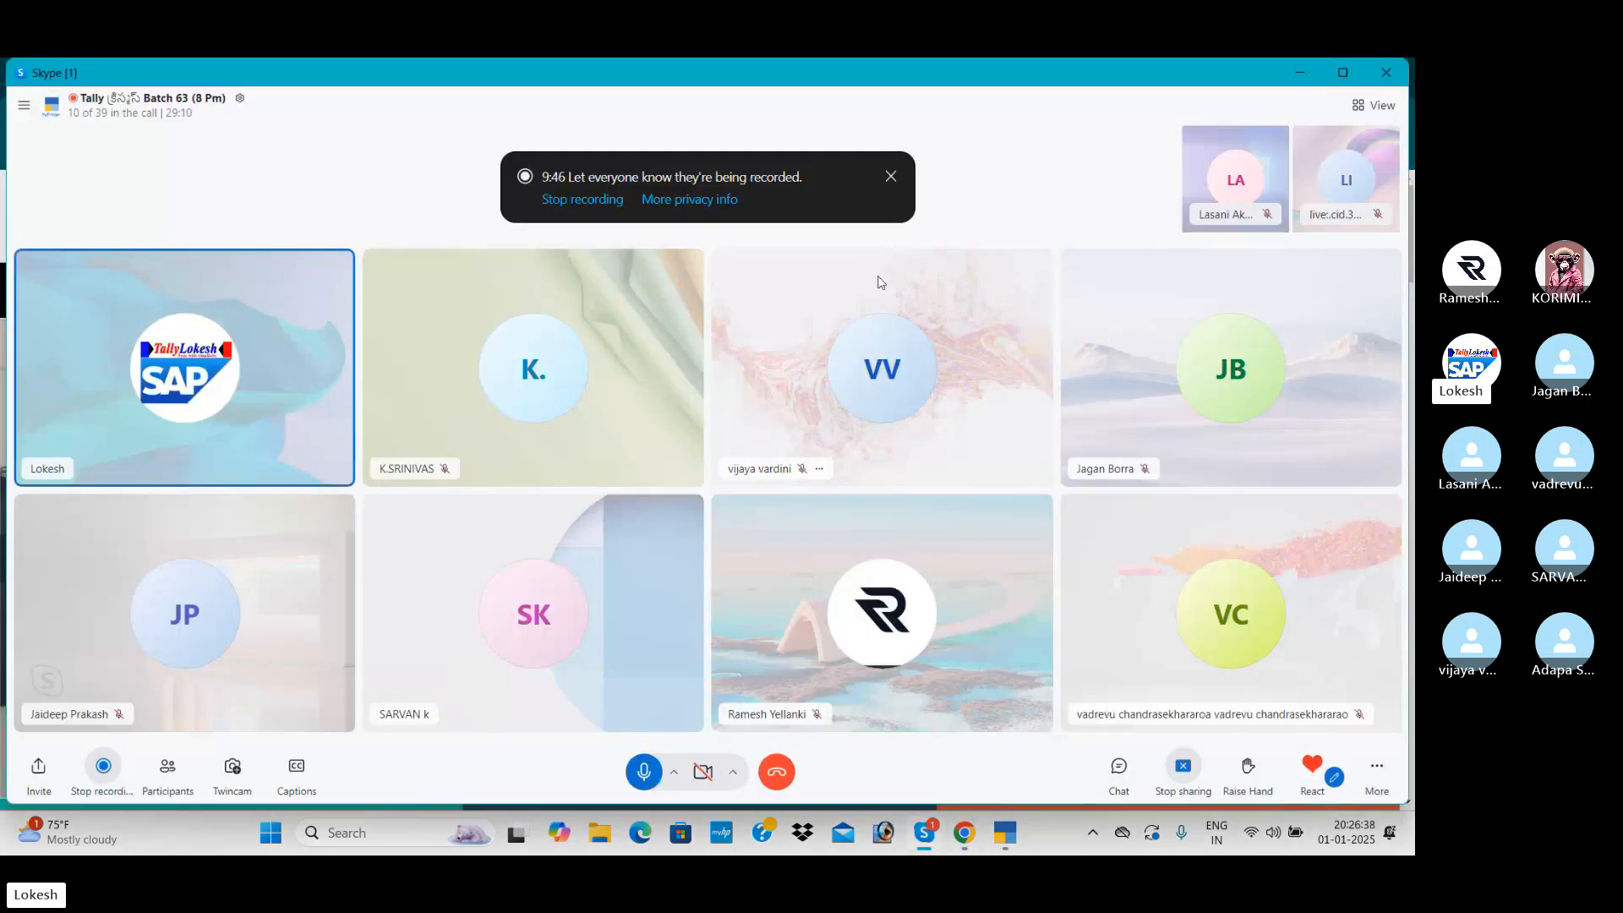
pyautogui.click(893, 176)
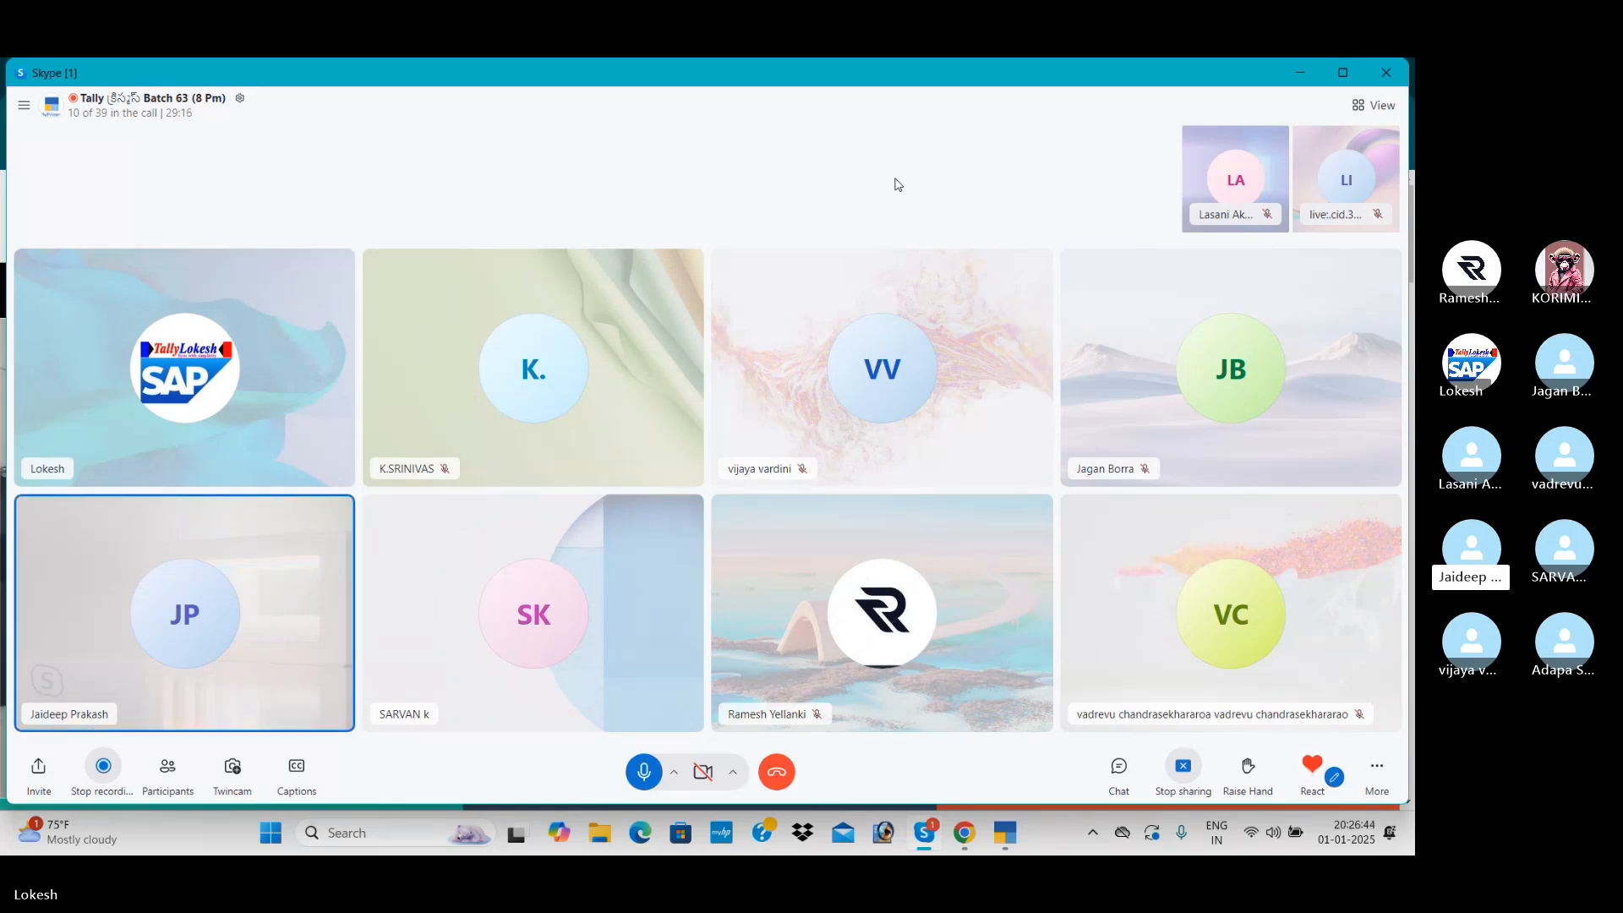
# - Switch back to TallyPrime and open the Day Book
pyautogui.hotkey('alt', 'Tab')
pyautogui.hotkey('alt', 'Tab')
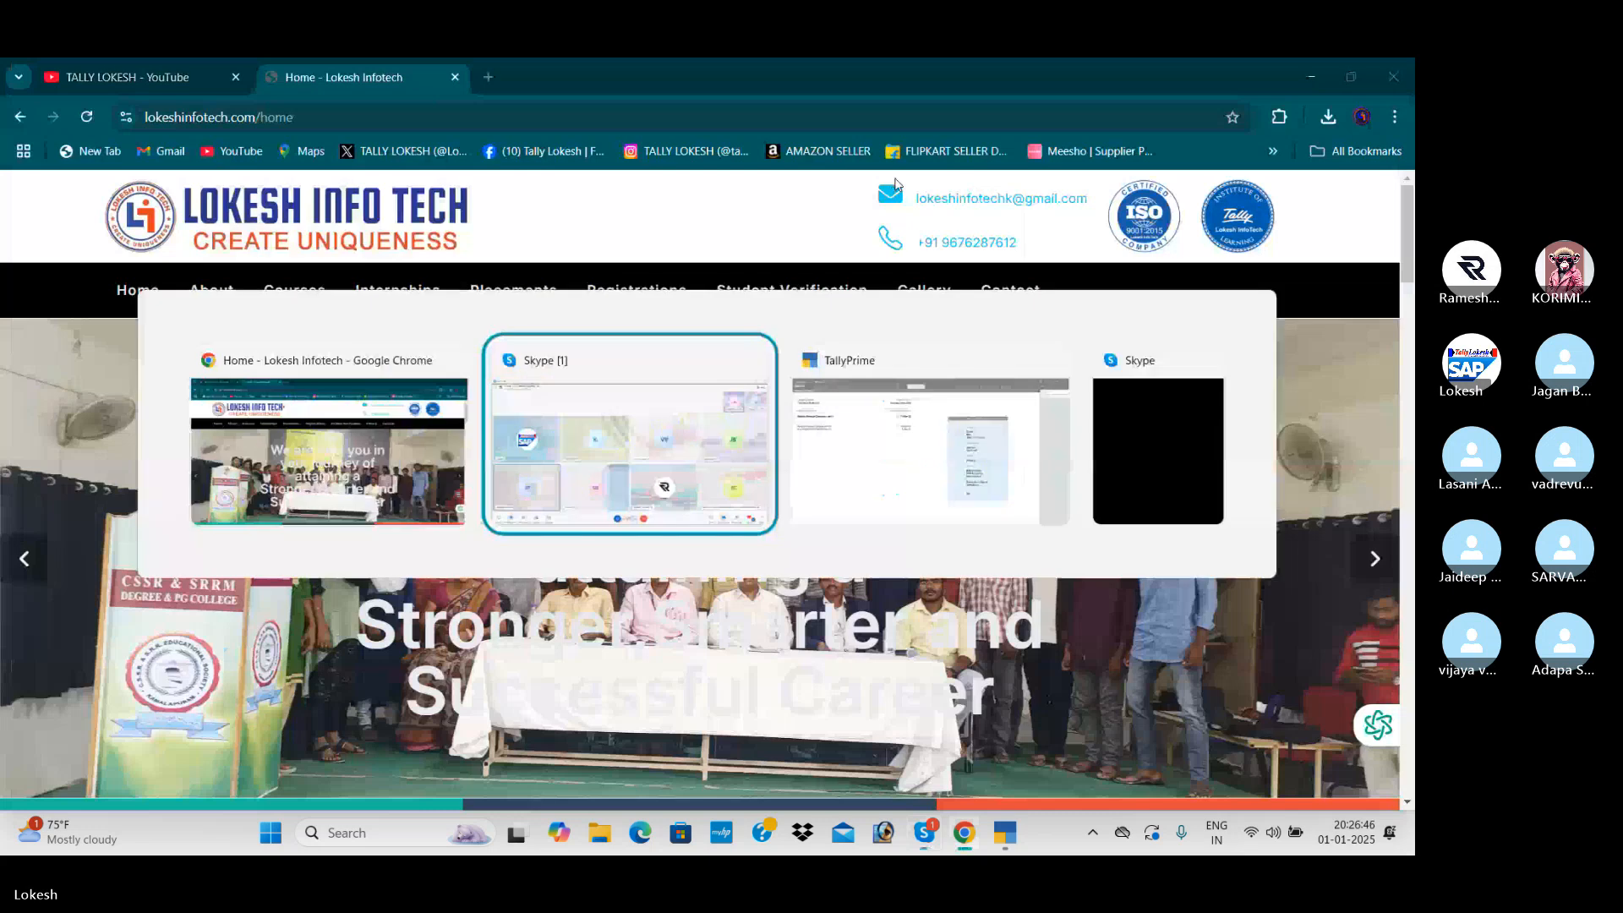
pyautogui.hotkey('alt', 'Tab')
pyautogui.press('Down')
pyautogui.press('Down')
pyautogui.press('Down')
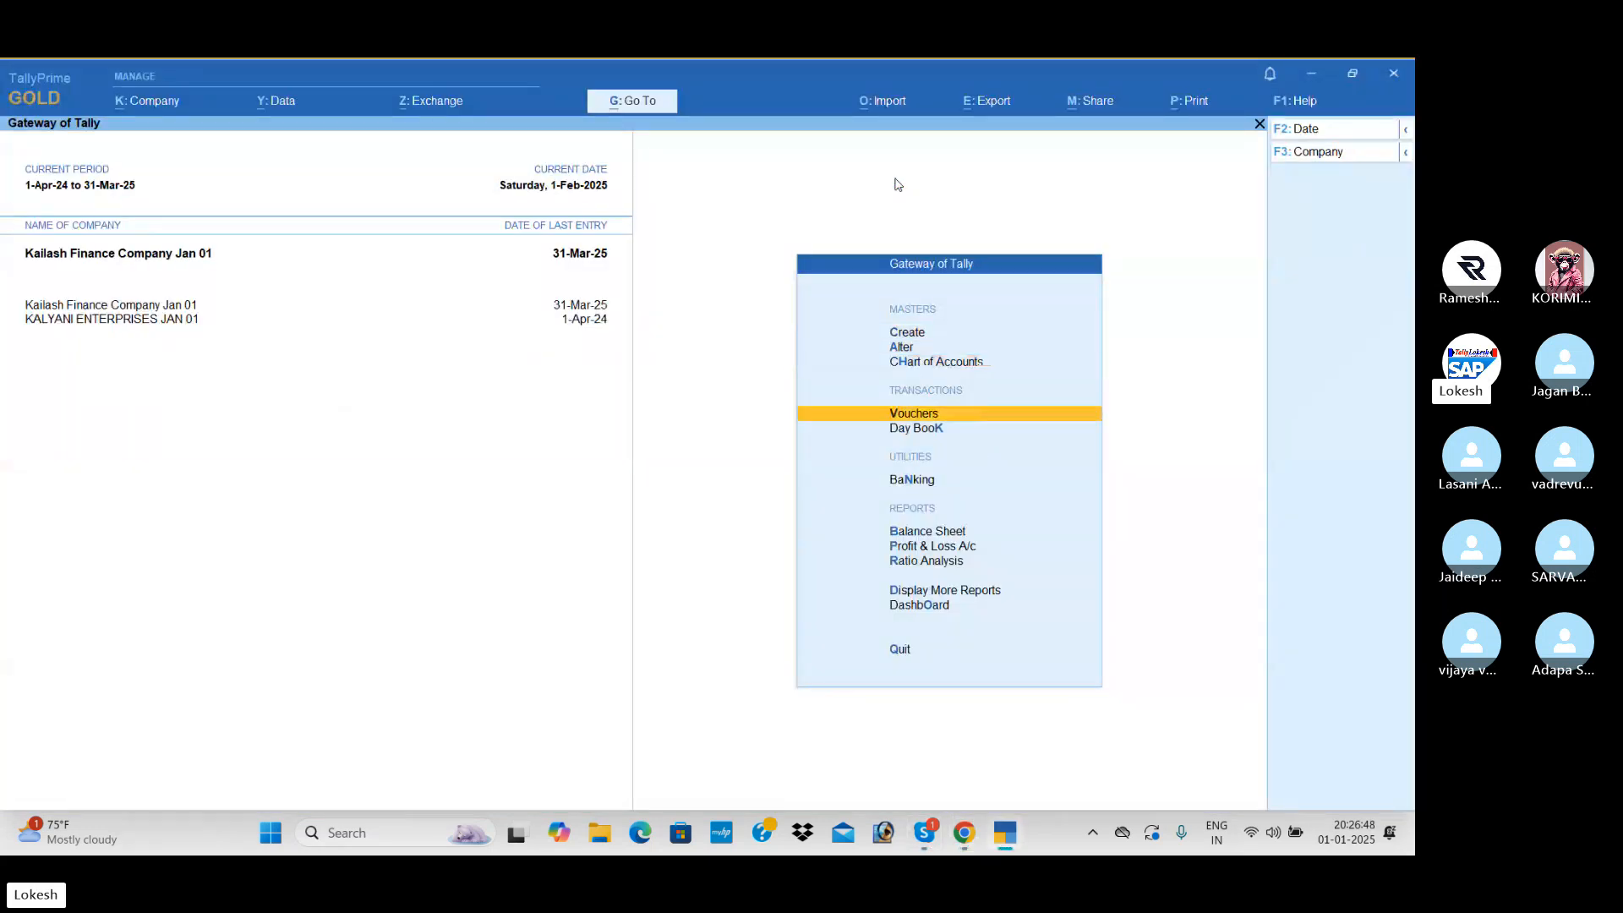
pyautogui.press('Down')
pyautogui.press('Return')
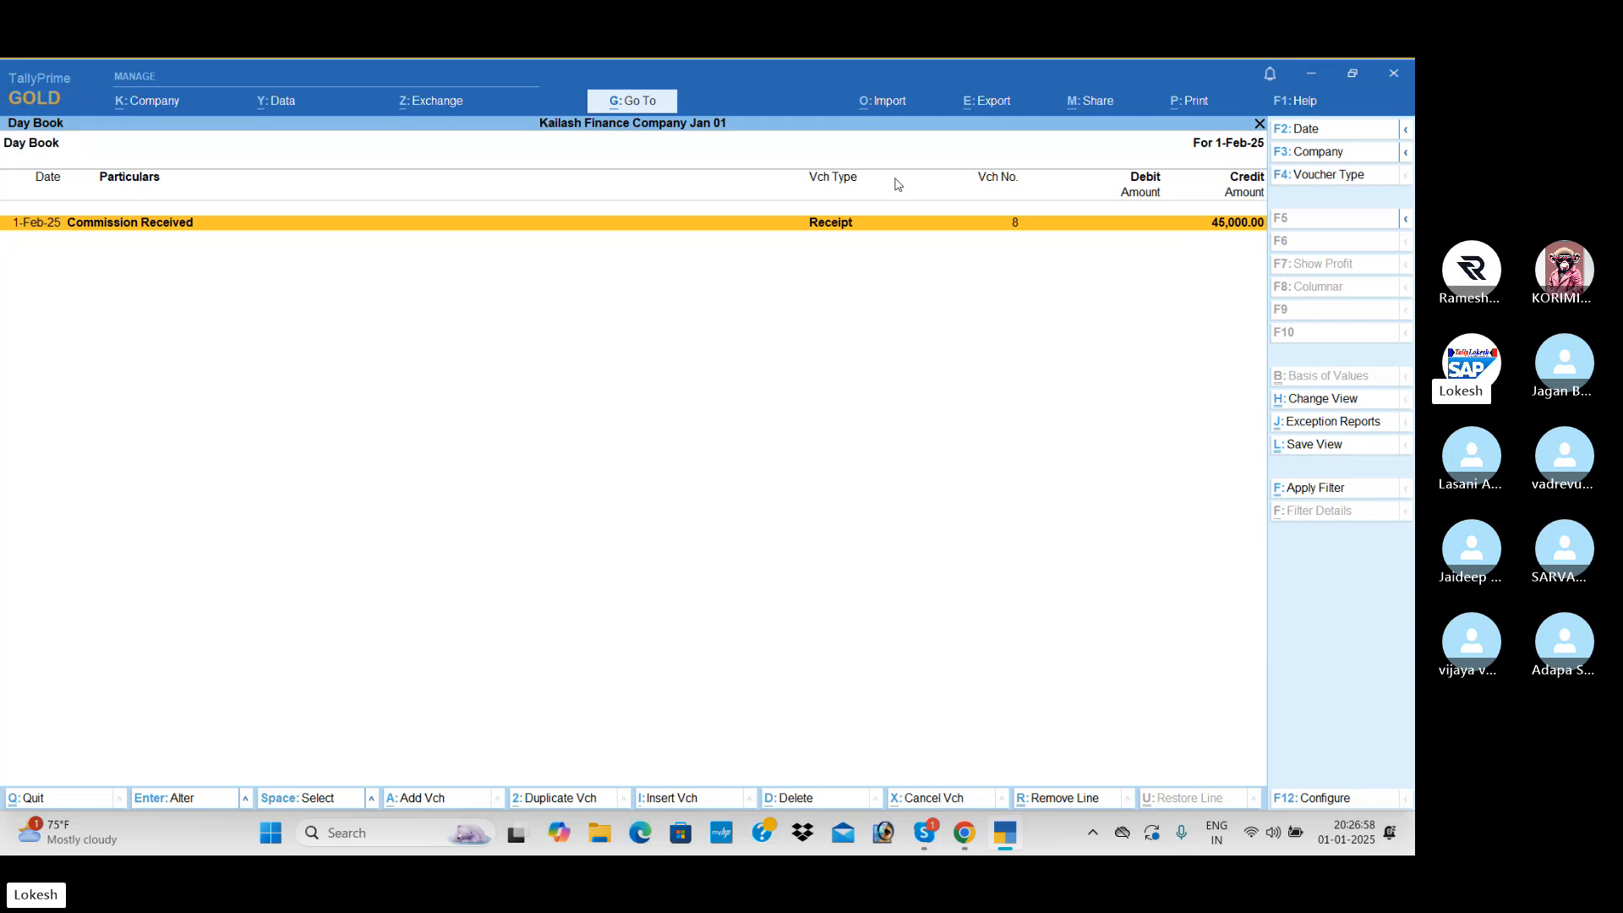
# - Set the Day Book period from 1-4-2024 to 30-4-2024
pyautogui.press('alt')
pyautogui.hotkey('alt', 'F2')
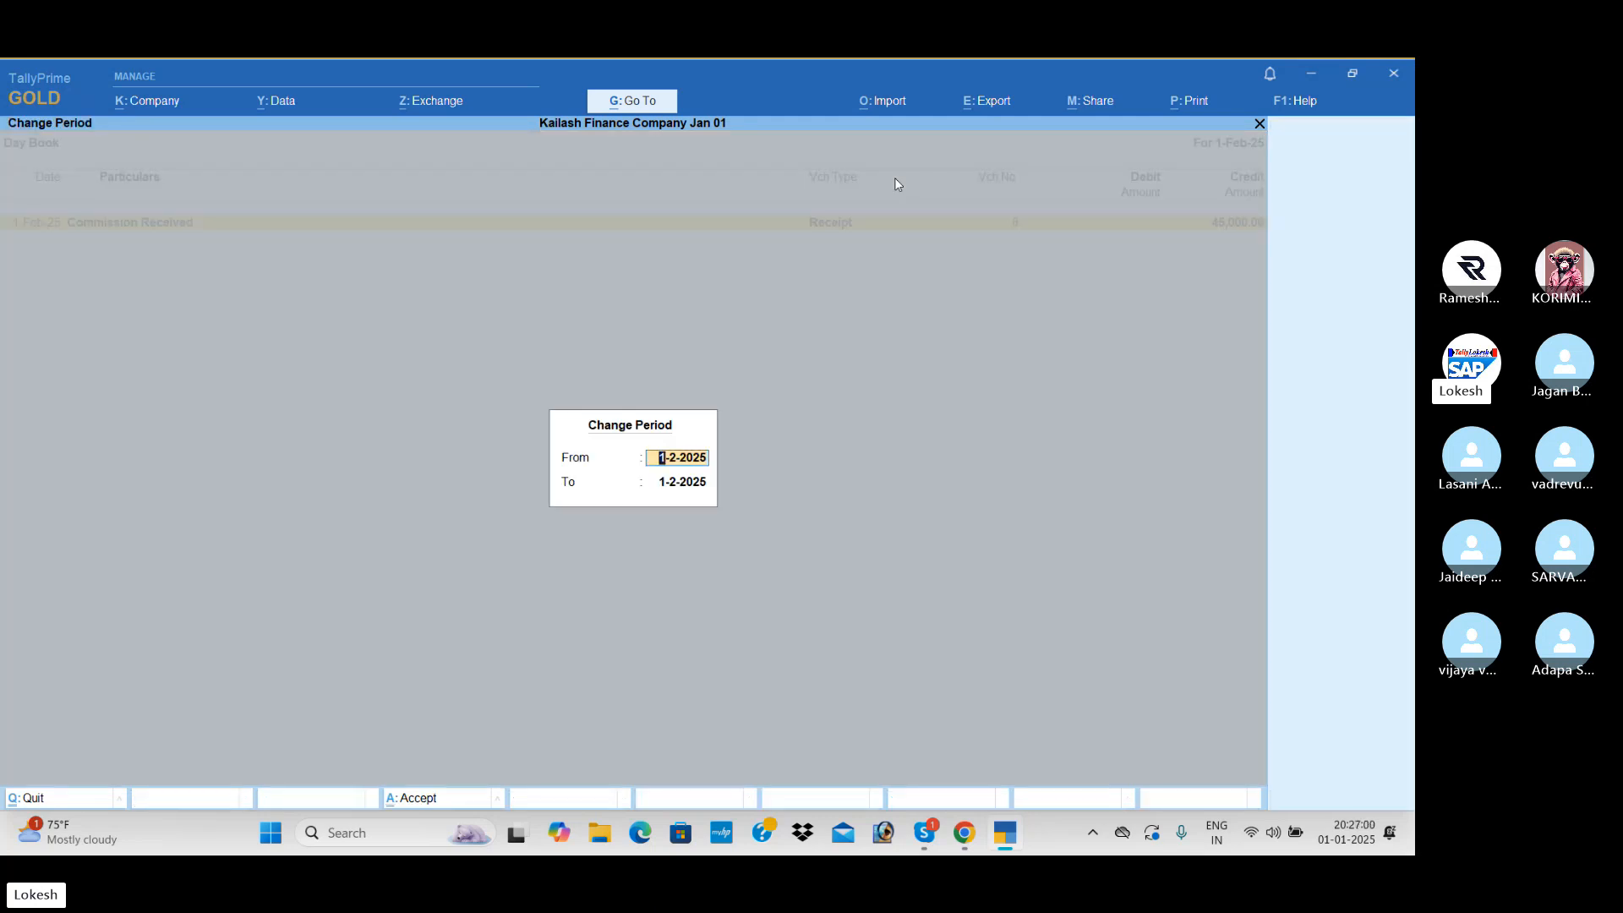
pyautogui.write('1-4')
pyautogui.press('Return')
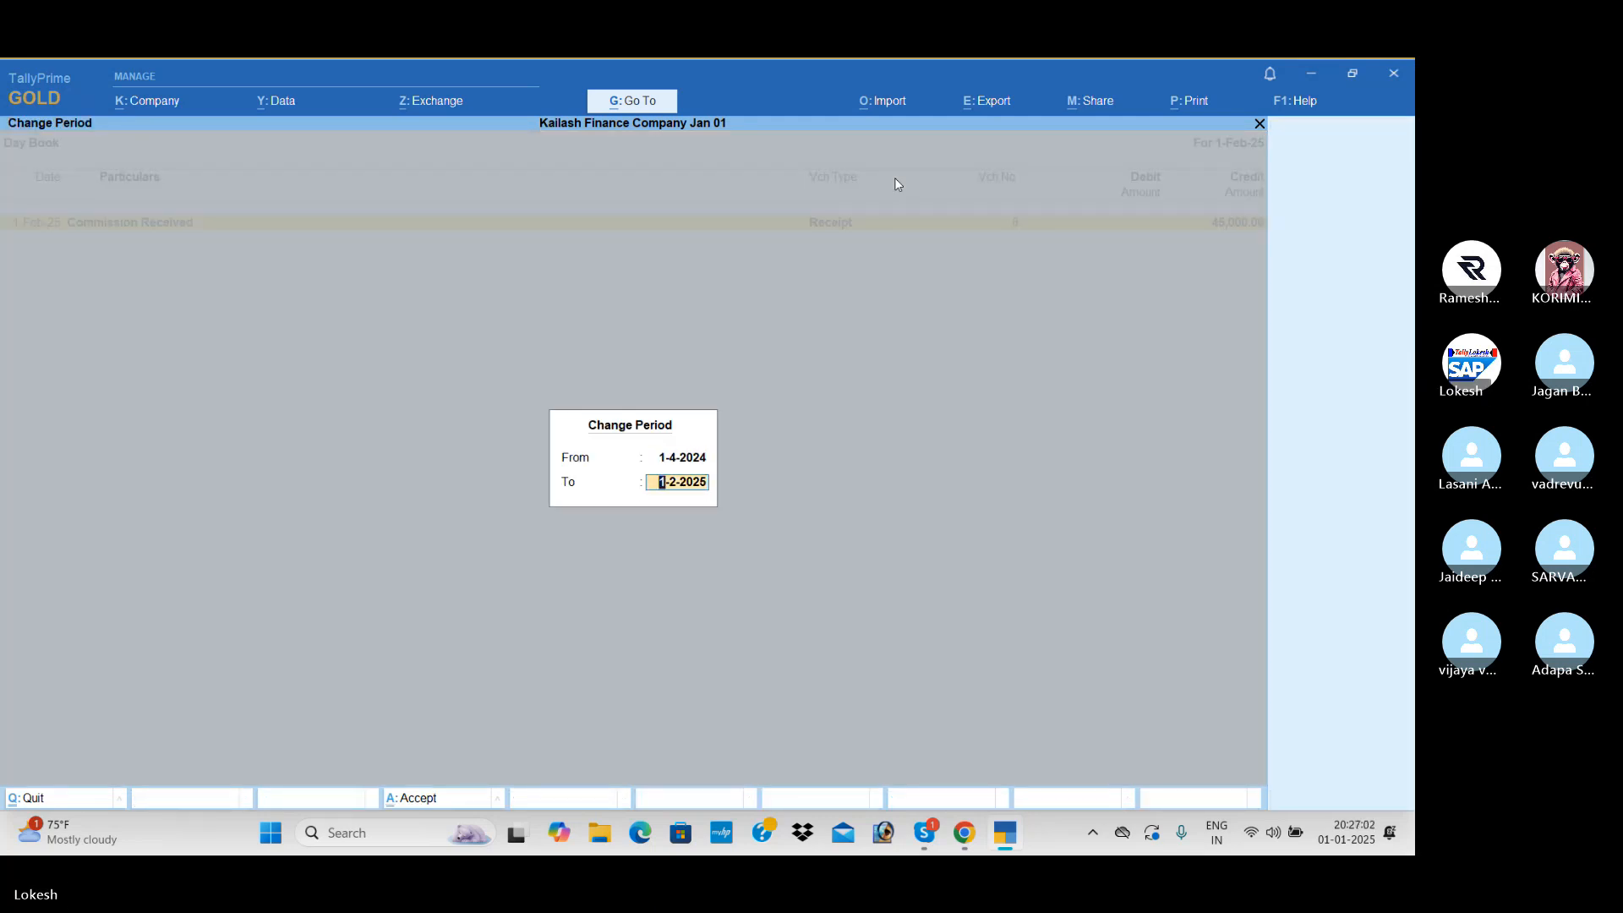
pyautogui.write('-4')
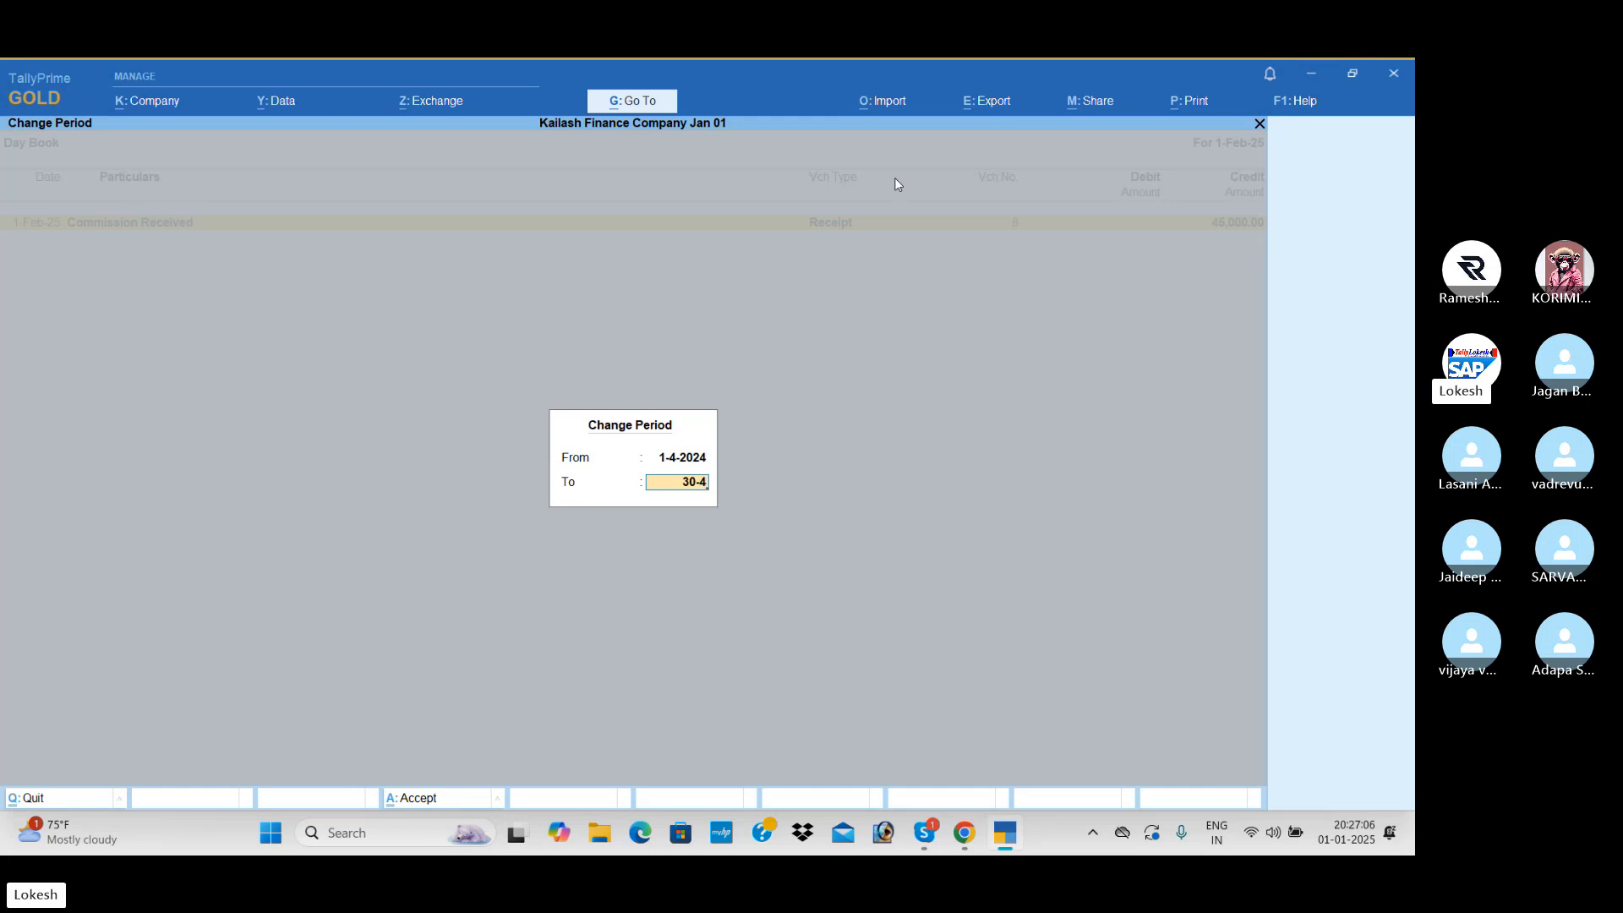
pyautogui.press('Return')
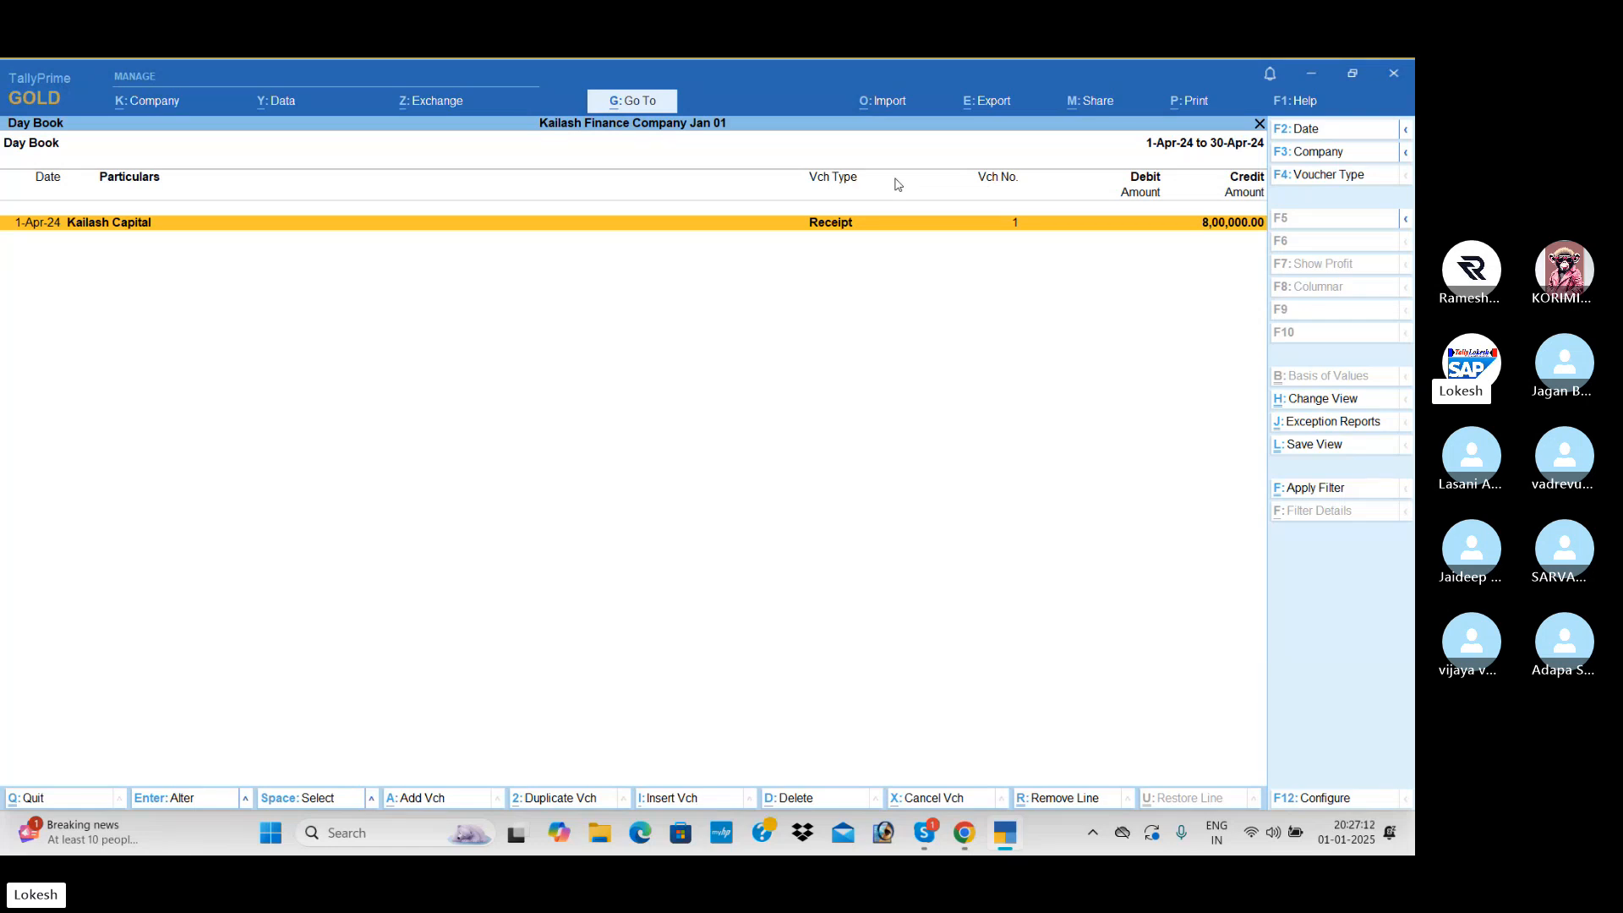
# - Reset the Day Book period to the full financial year, 1-Apr-24 to 31-Mar-25, by clearing both dates
pyautogui.hotkey('alt', 'F2')
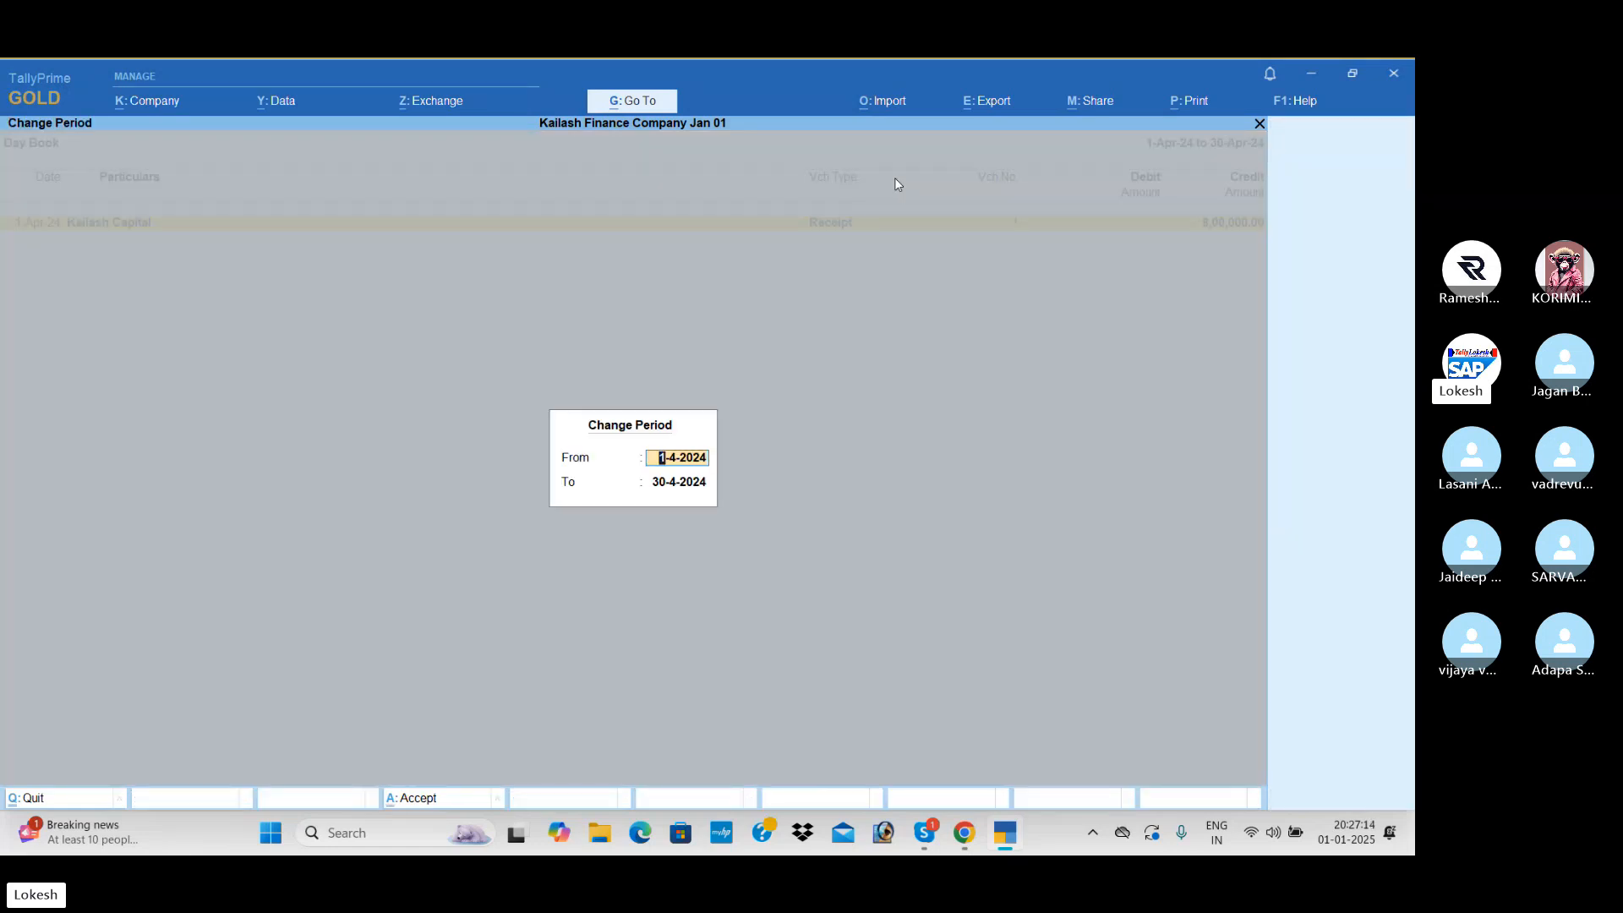
pyautogui.press('BackSpace')
pyautogui.press('Return')
pyautogui.press('BackSpace')
pyautogui.press('Return')
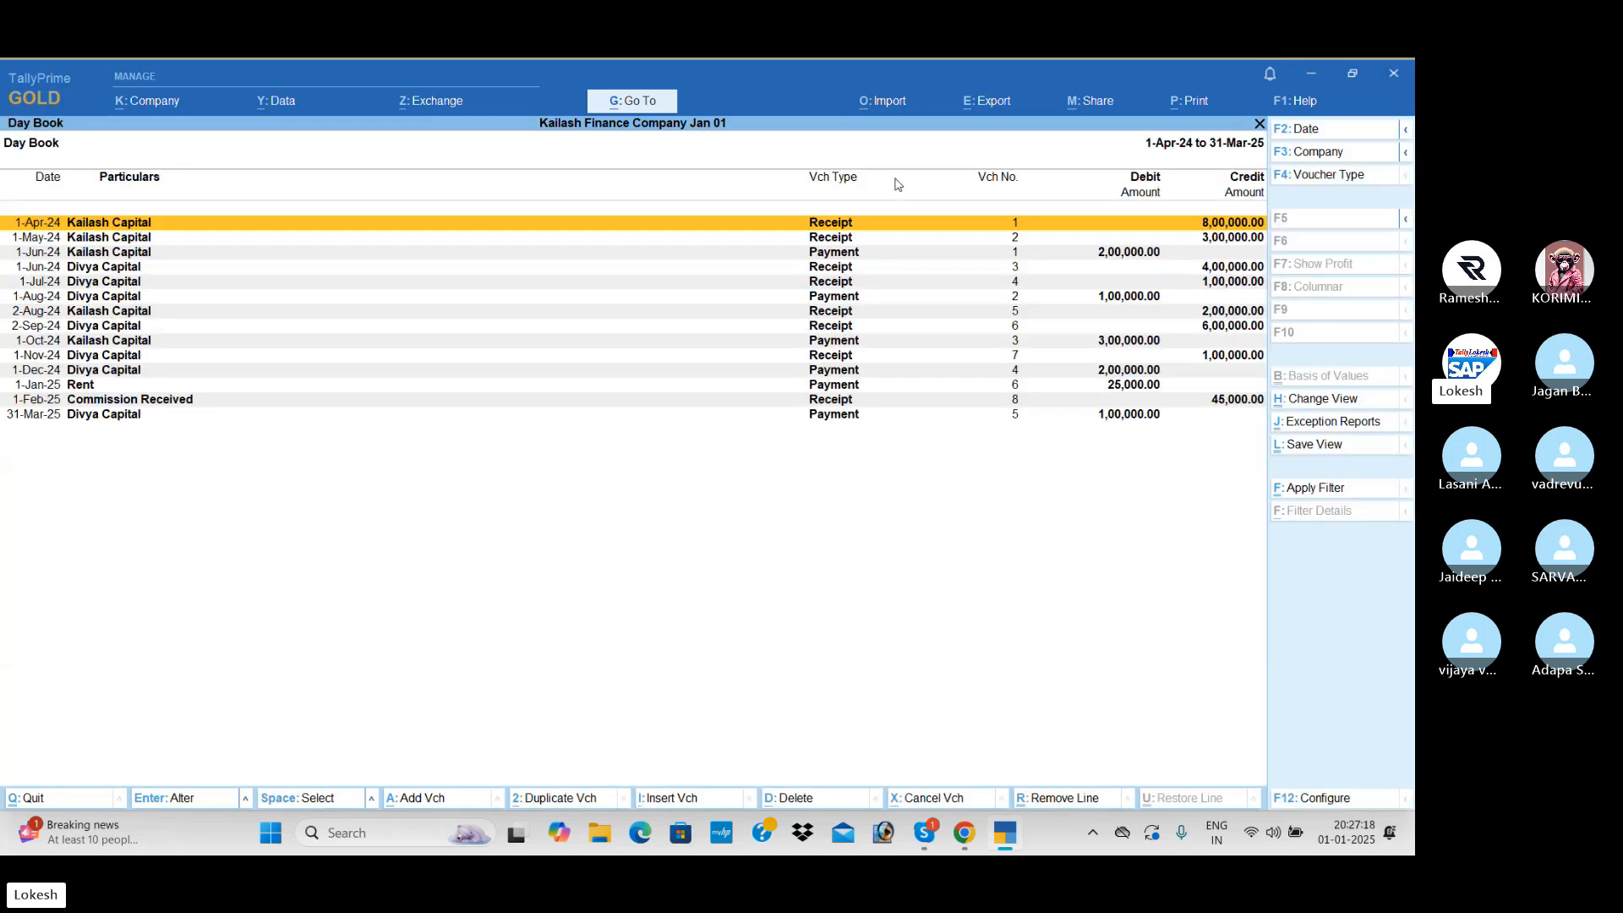
# - Review the year's receipt and payment vouchers in the Day Book down to the 1-Jan-25 Rent payment
pyautogui.press('Down')
pyautogui.press('Down')
pyautogui.press('Down')
pyautogui.press('Down')
pyautogui.press('Down')
pyautogui.press('Down')
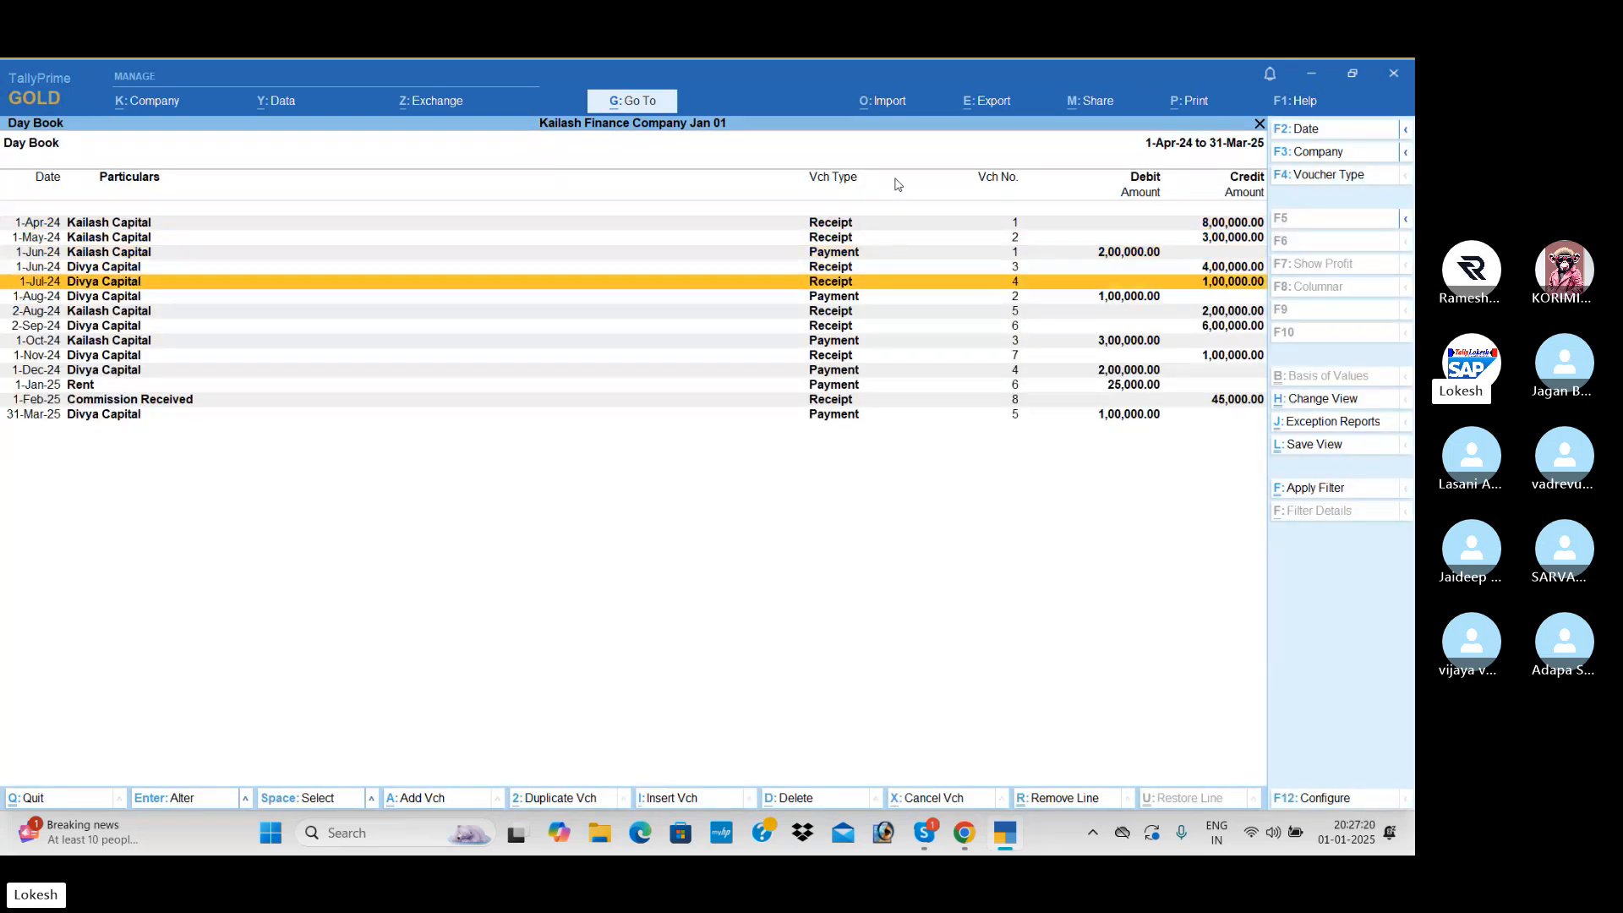
pyautogui.press('Down')
pyautogui.press('Down')
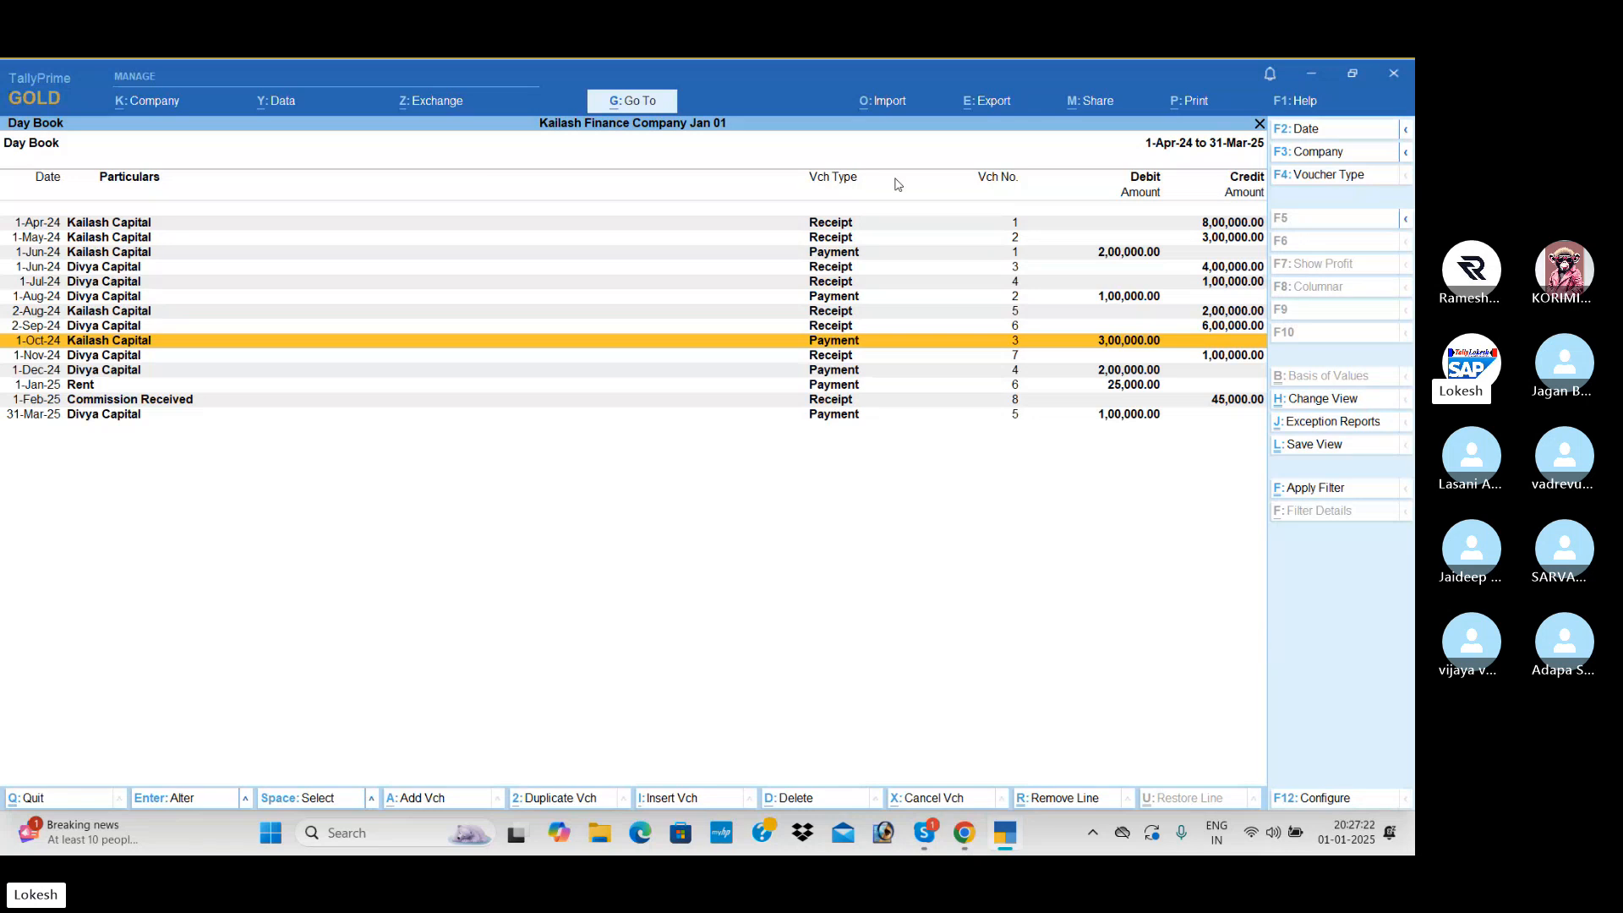
pyautogui.press('Down')
pyautogui.press('Down')
pyautogui.press('Down')
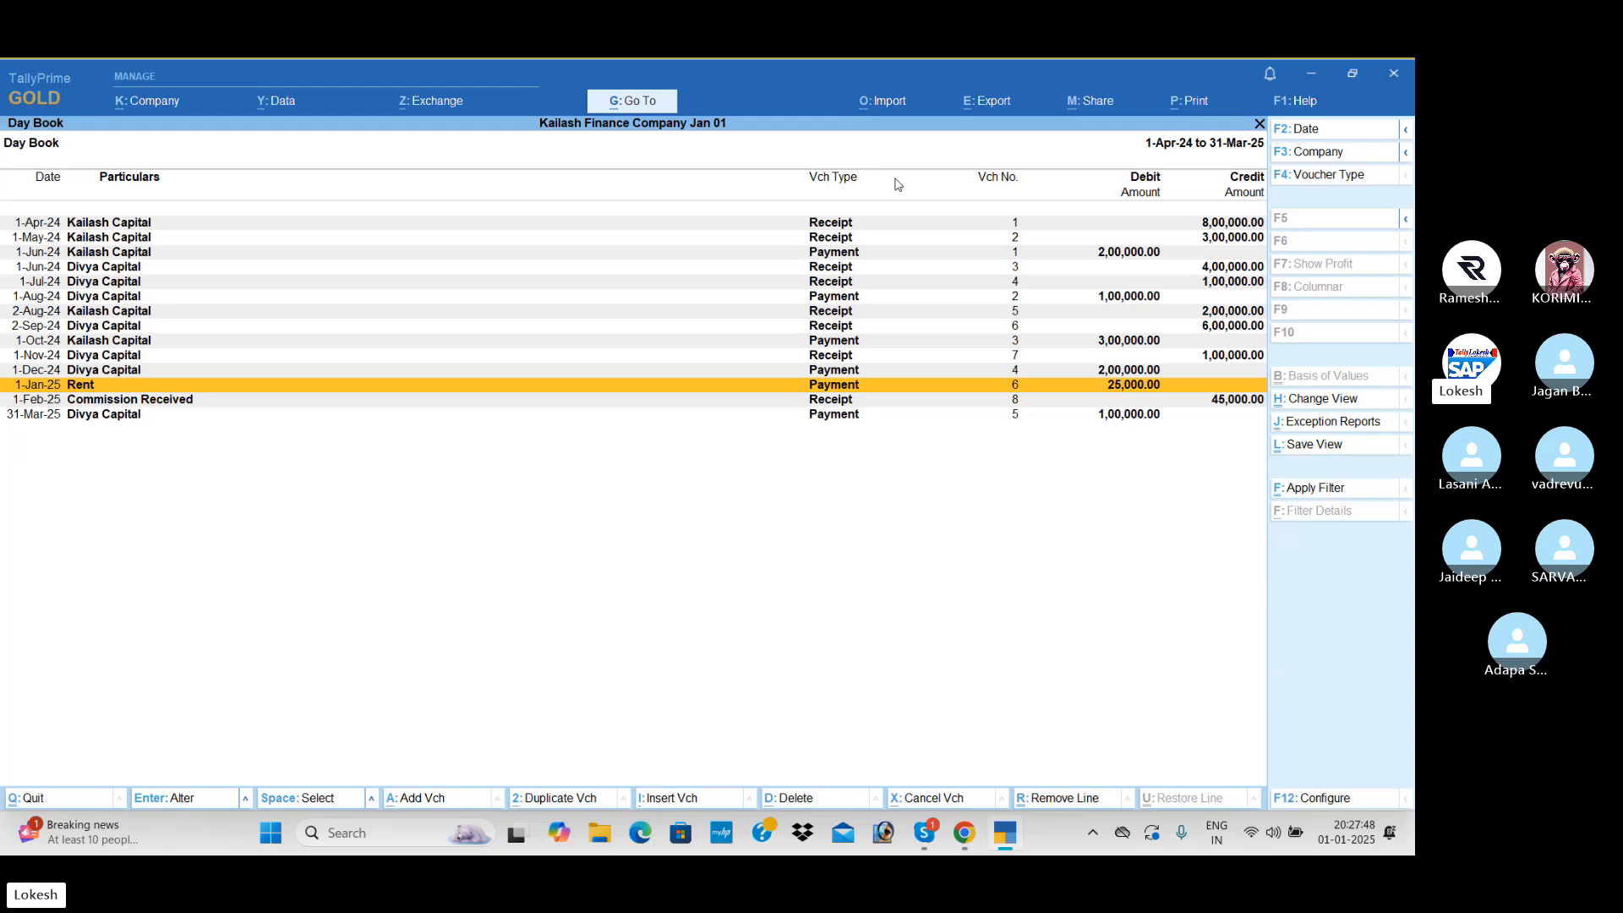
# - Switch to the Skype call window showing the class participants
pyautogui.hotkey('alt', 'Tab')
pyautogui.hotkey('alt', 'Tab')
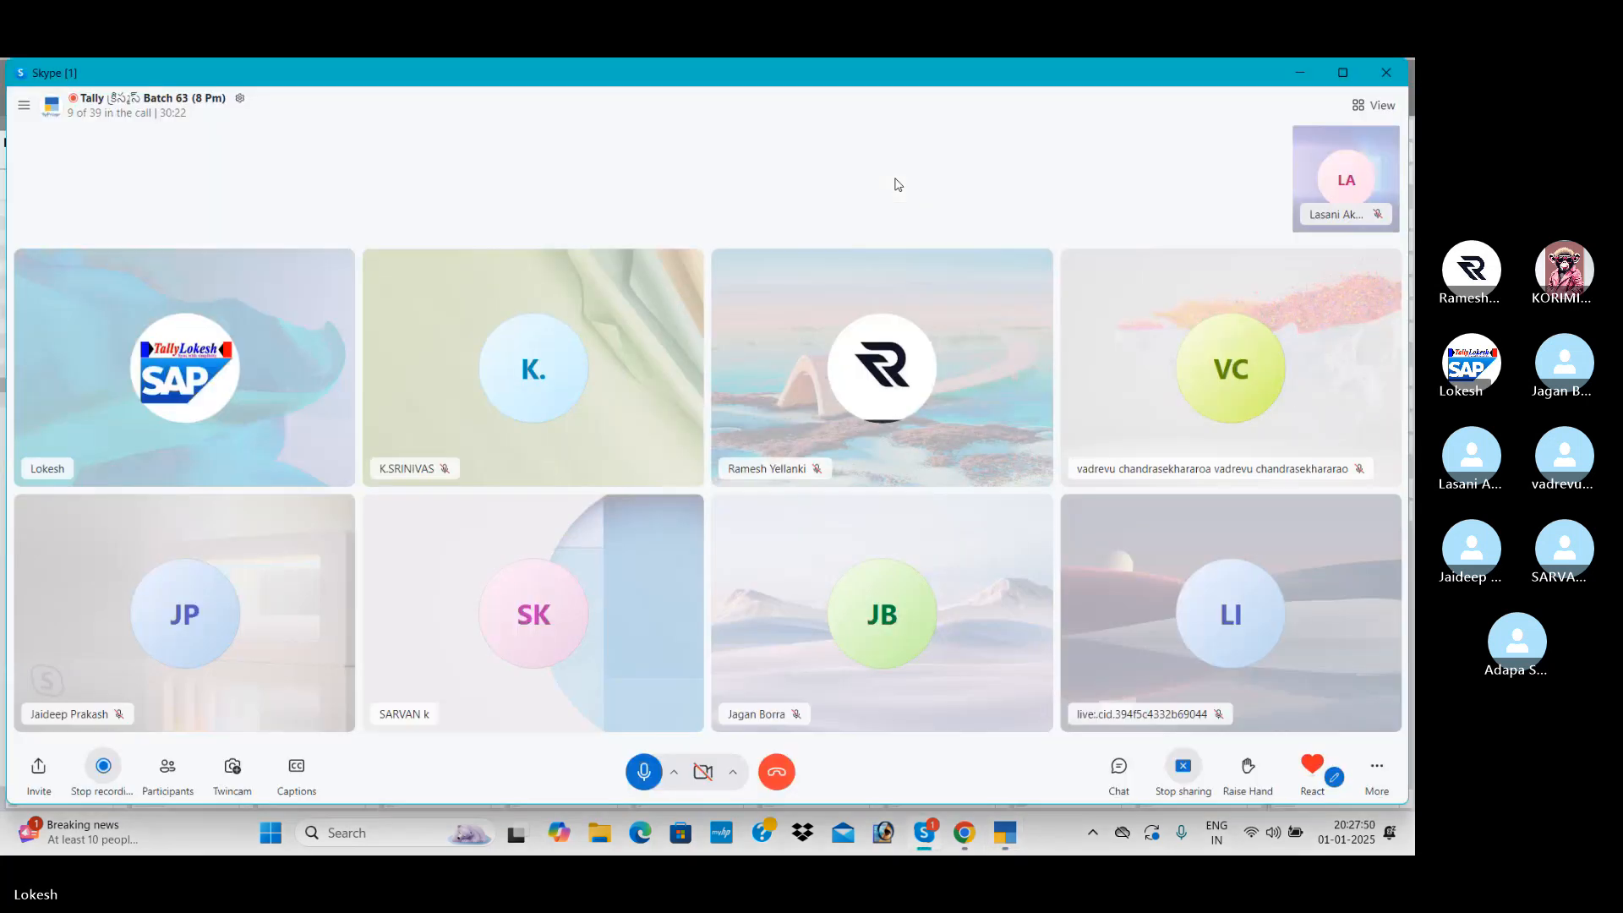